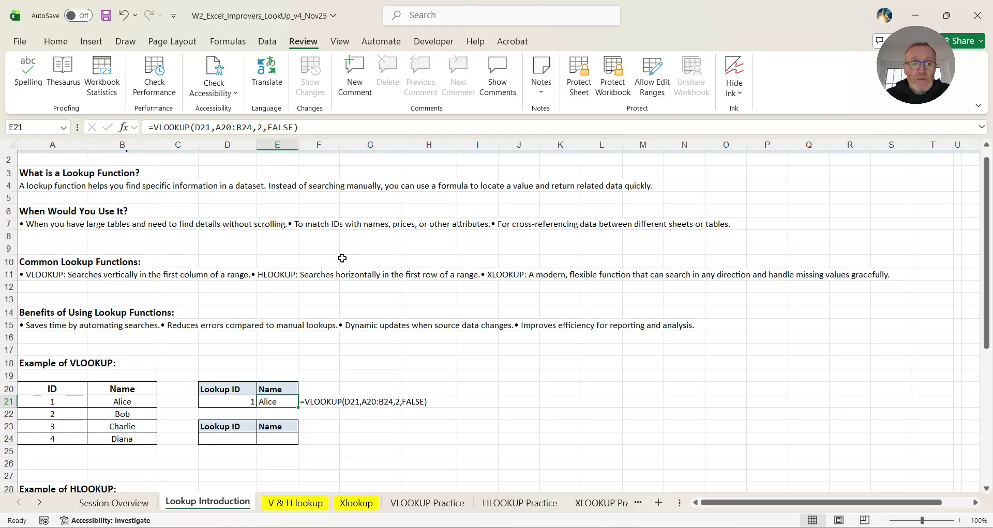
# Step: Set the Lookup ID in cell D21 of the VLOOKUP example to 3
pyautogui.scroll(-1, 342, 258)
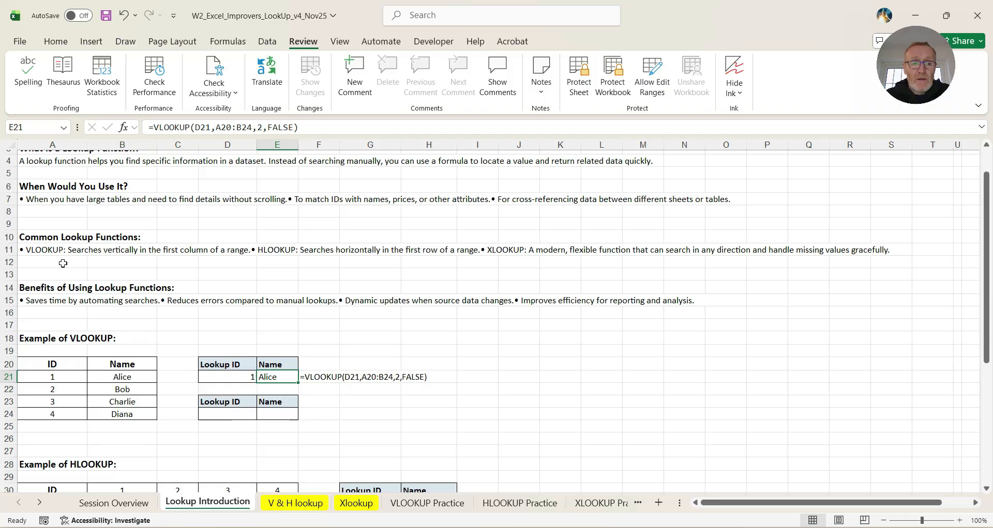
pyautogui.scroll(-4, 63, 263)
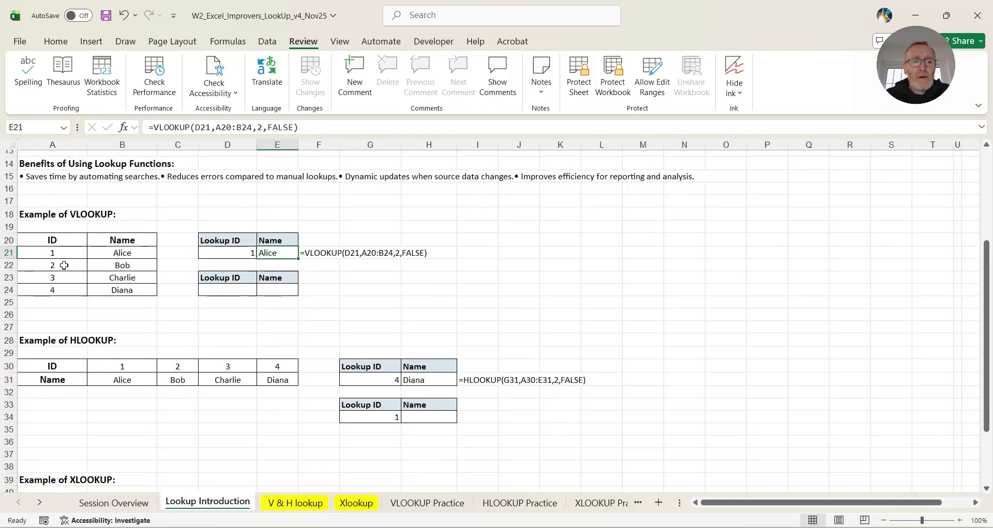
pyautogui.scroll(-1, 63, 265)
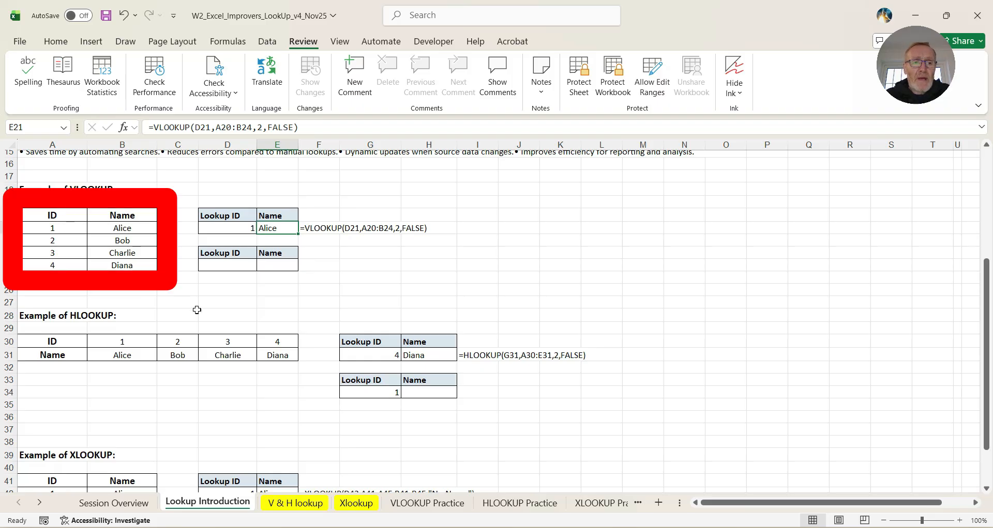
pyautogui.click(220, 228)
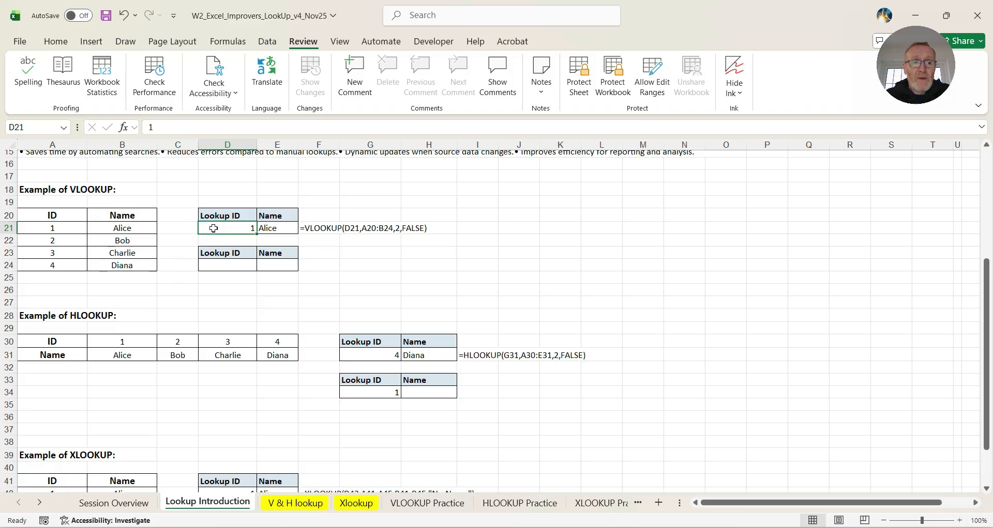
pyautogui.write('3')
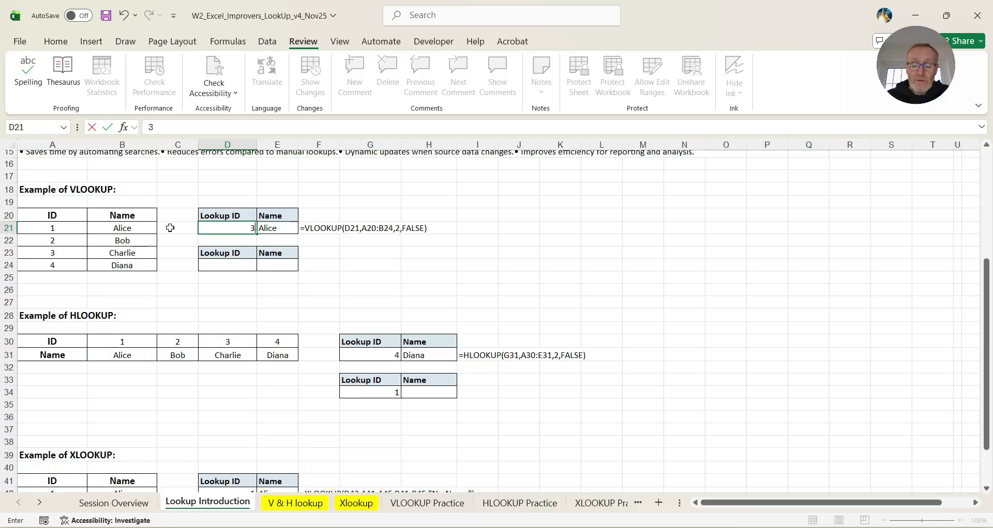
pyautogui.press('Return')
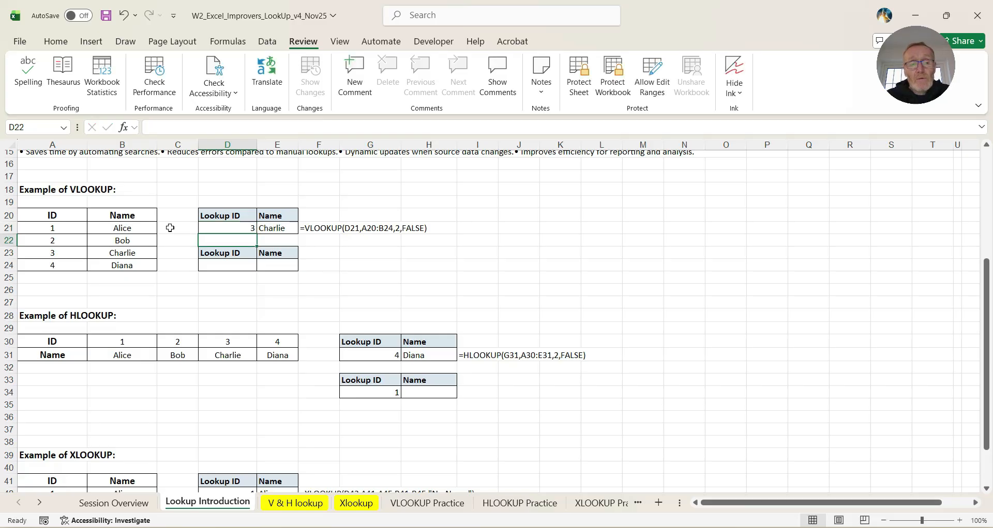
# Step: Review the function arguments of the VLOOKUP formula in cell E21, including the range lookup setting
pyautogui.click(236, 229)
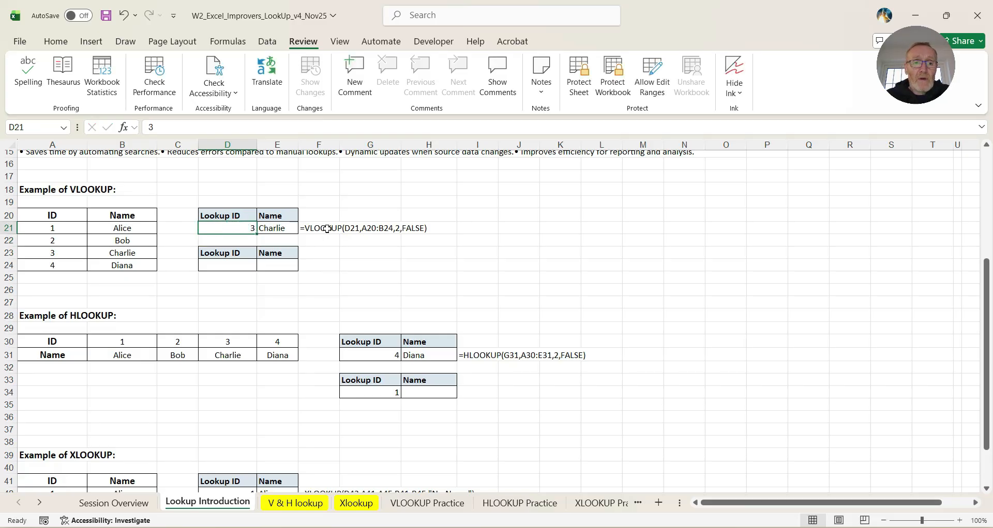
pyautogui.click(281, 229)
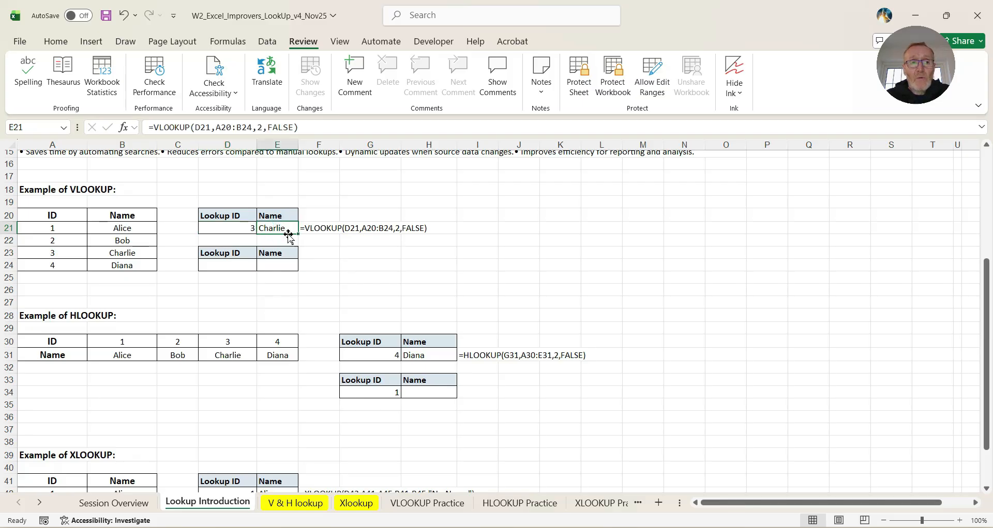
pyautogui.click(125, 128)
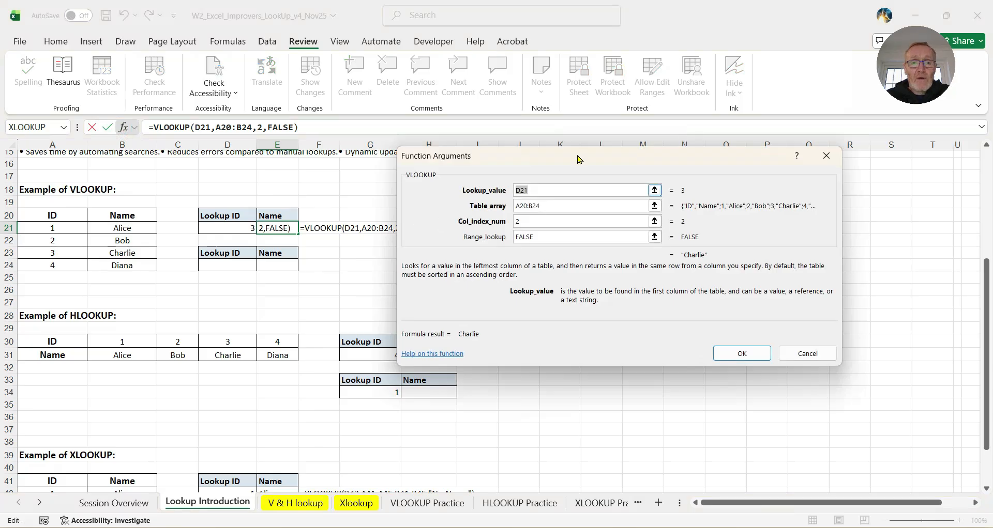
pyautogui.moveTo(579, 169); pyautogui.dragTo(694, 124)
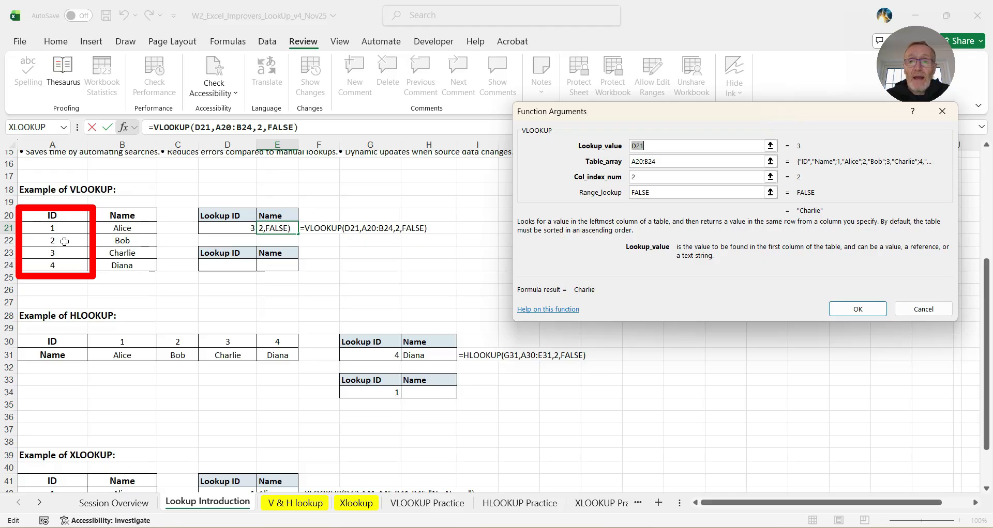
pyautogui.click(657, 194)
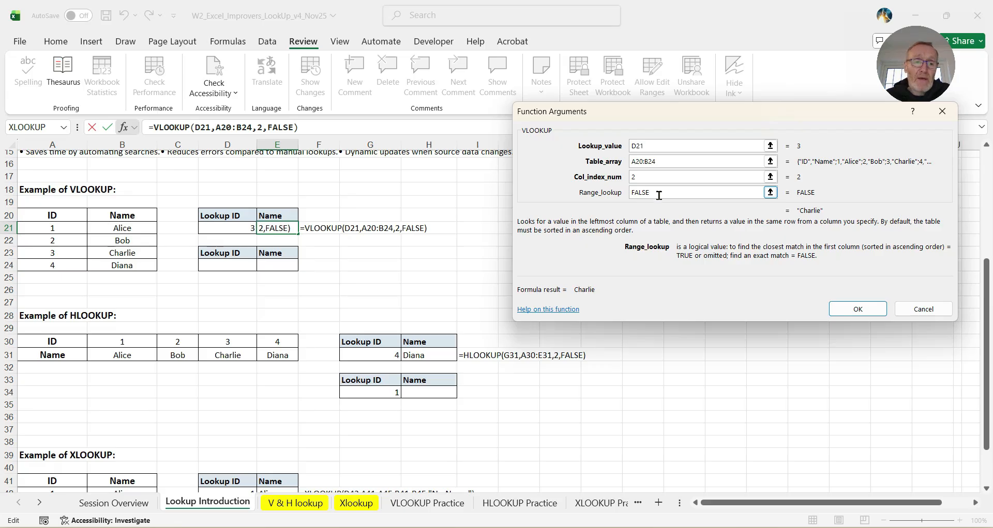
pyautogui.click(868, 312)
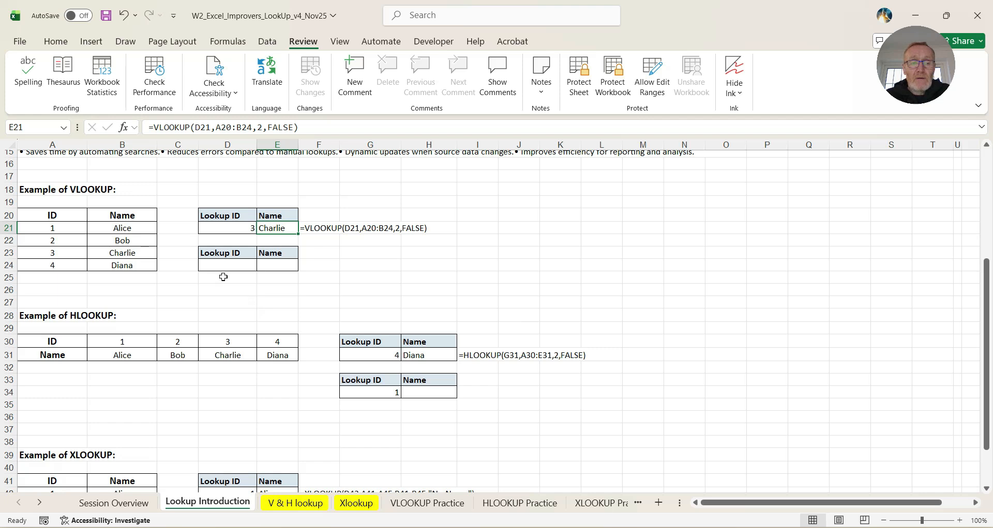
# Step: Enter =VLOOKUP(D24,A20:B24,2,FALSE) in cell E24 to look up the name by exact match
pyautogui.click(267, 264)
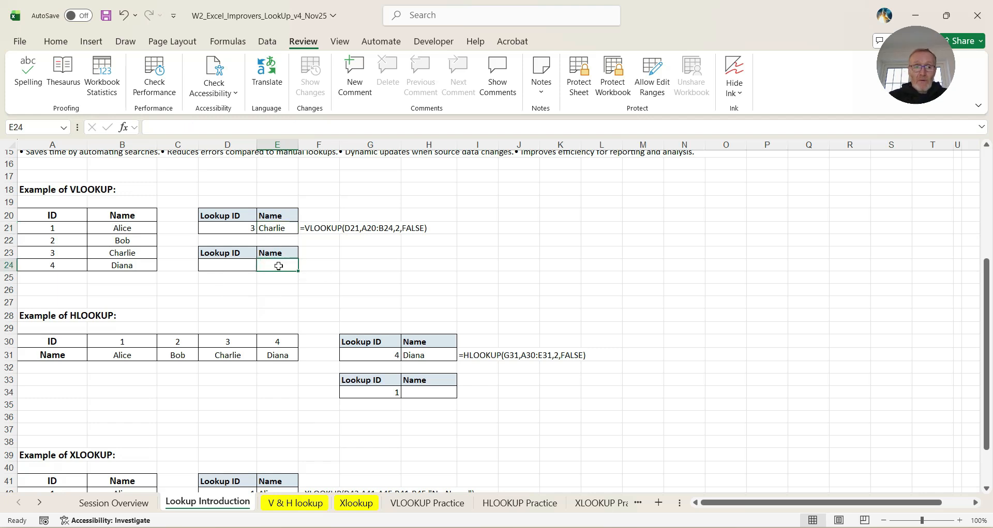
pyautogui.write('=vlookup')
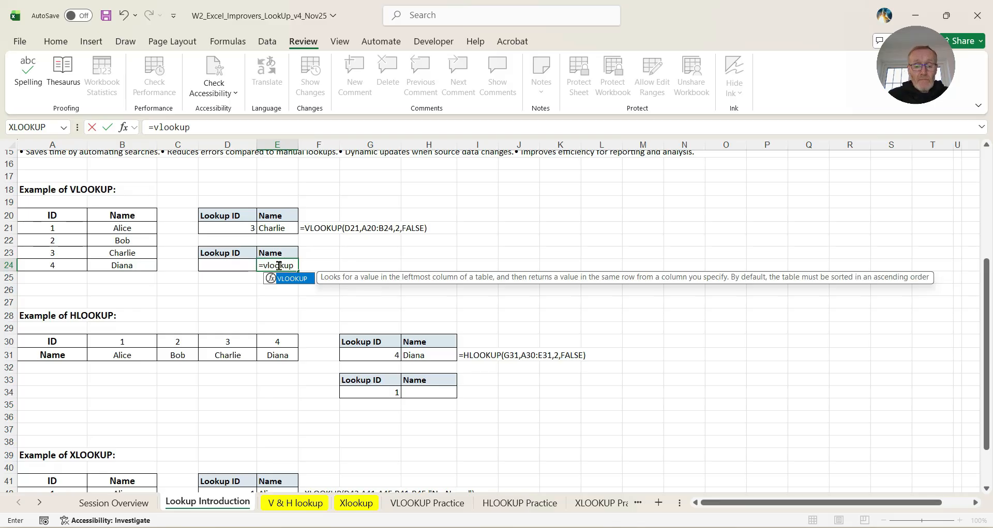
pyautogui.write('(')
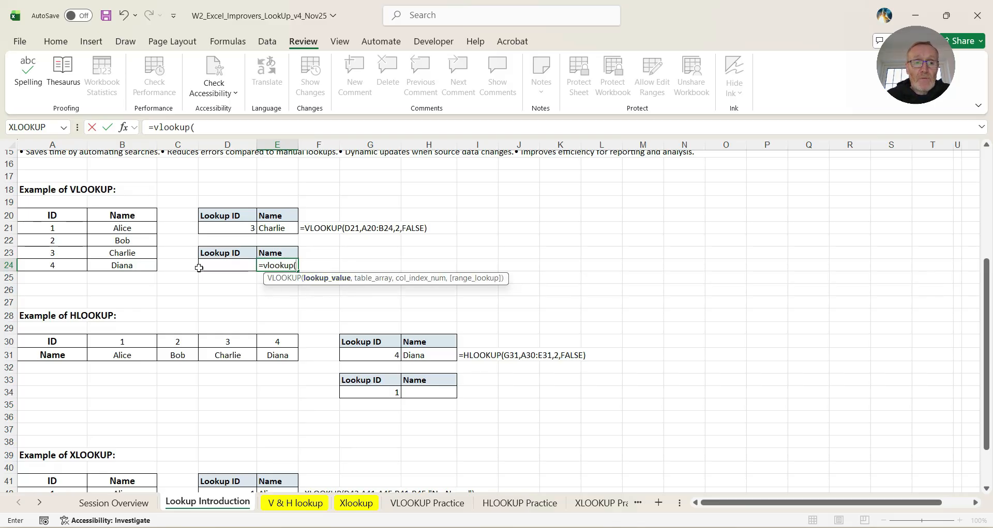
pyautogui.click(223, 265)
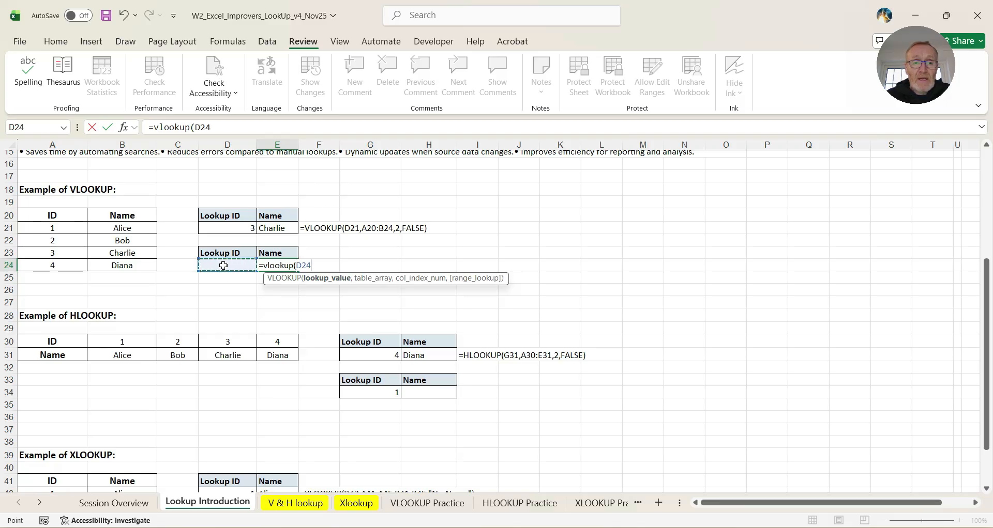
pyautogui.write(',')
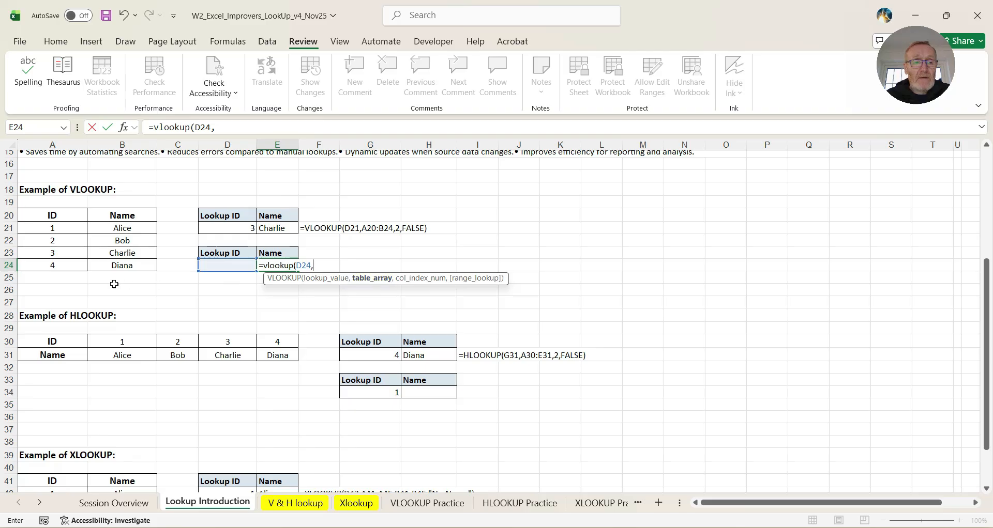
pyautogui.click(52, 214)
pyautogui.moveTo(79, 215); pyautogui.dragTo(127, 265)
pyautogui.write(',')
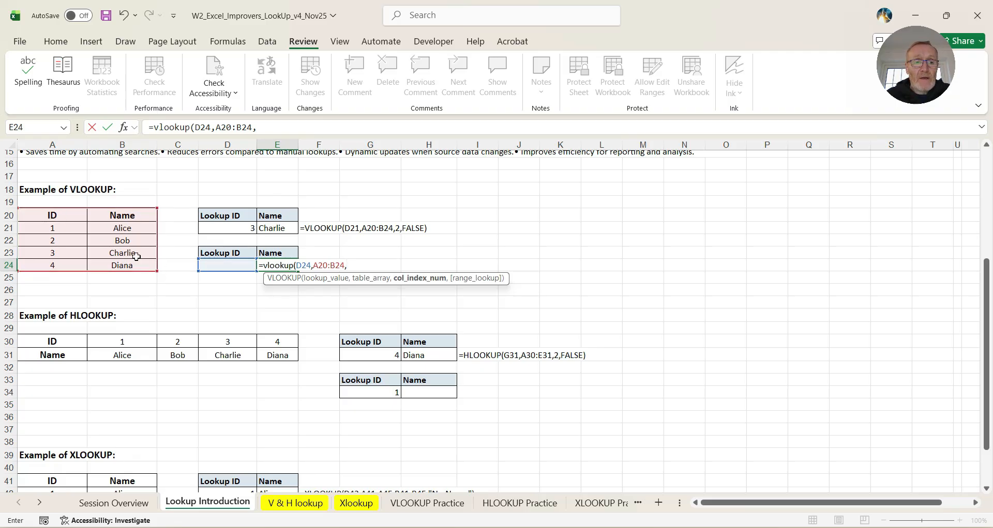
pyautogui.write('2,')
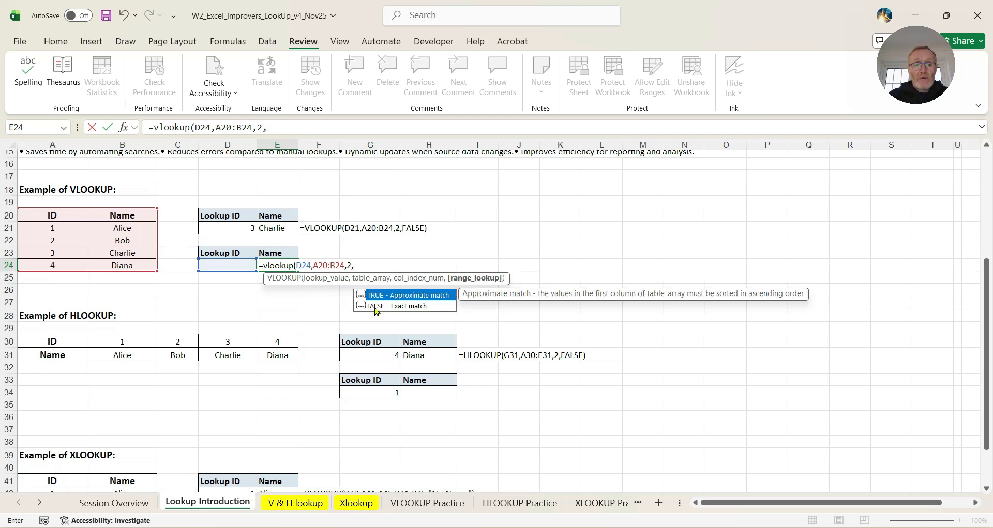
pyautogui.write('Fa')
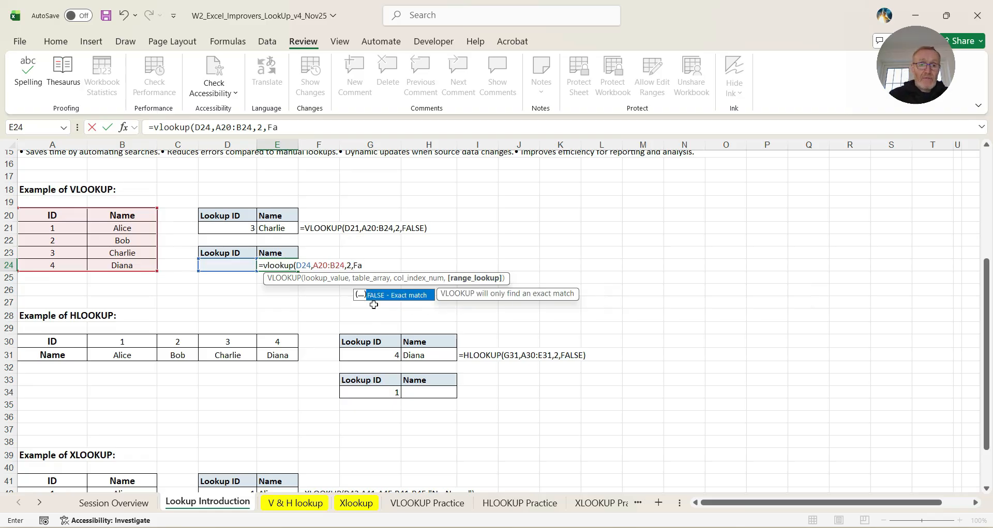
pyautogui.write('lse)')
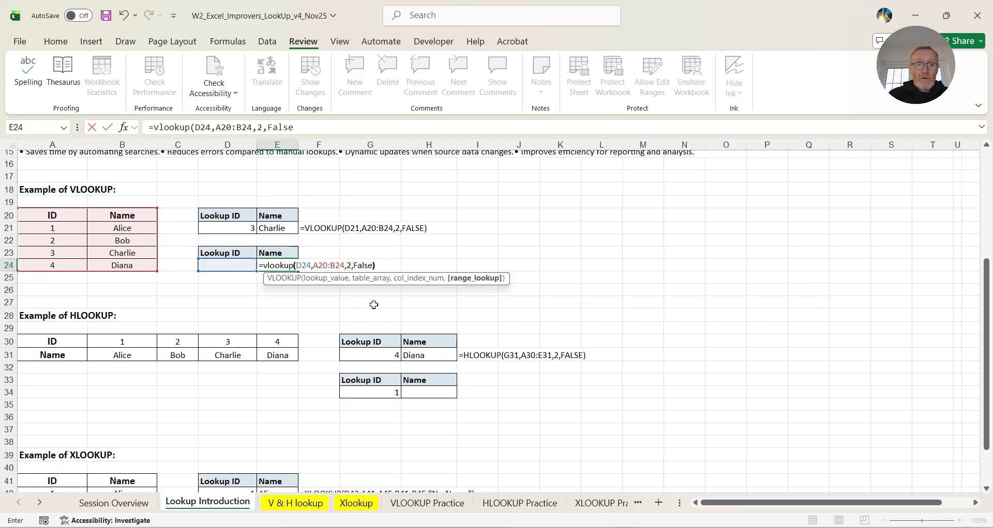
pyautogui.press('Return')
pyautogui.click(278, 265)
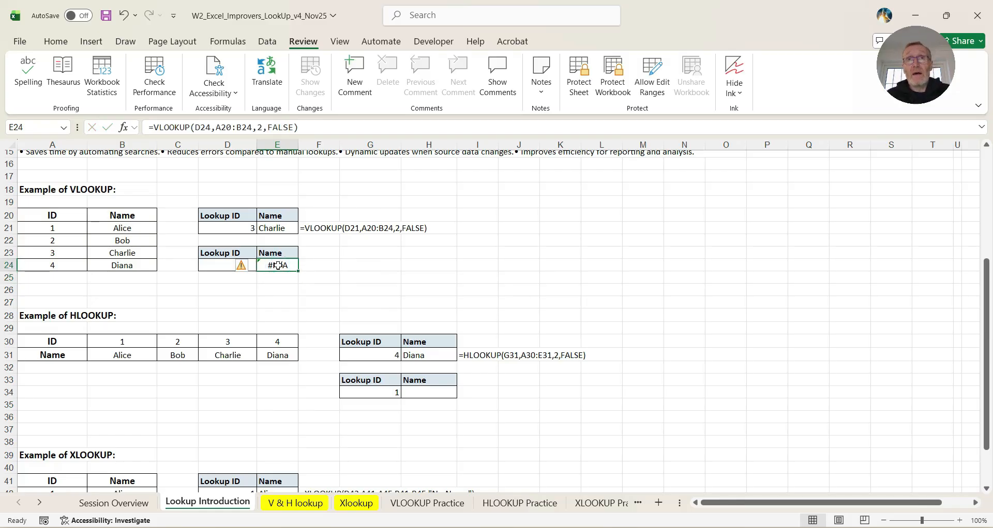
# Step: Test the E24 lookup with ID 2 in cell D24 and clear that ID again
pyautogui.click(220, 268)
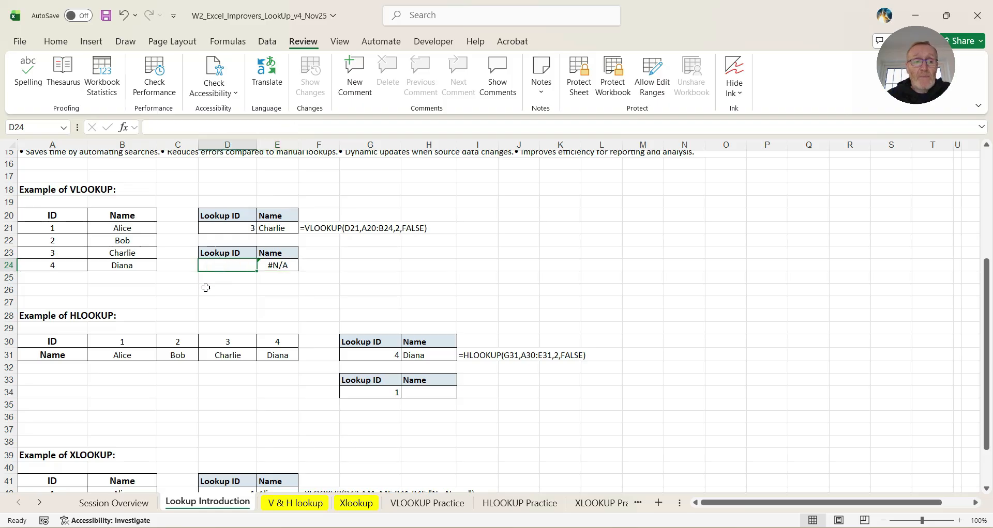
pyautogui.write('2')
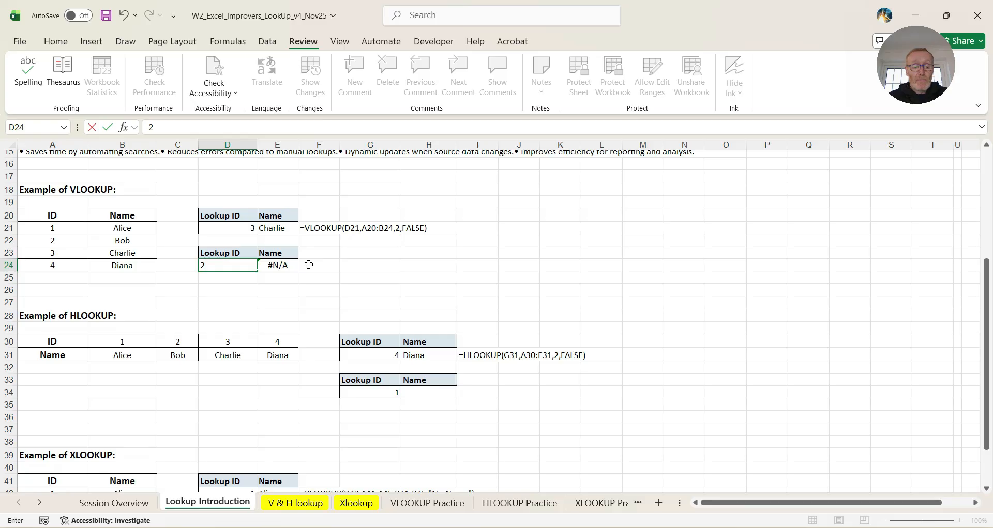
pyautogui.press('Tab')
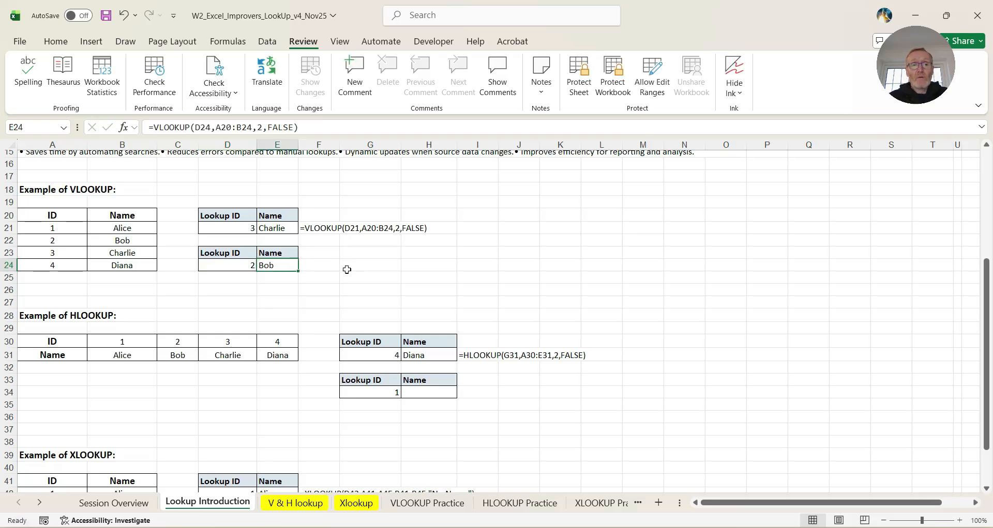
pyautogui.click(283, 267)
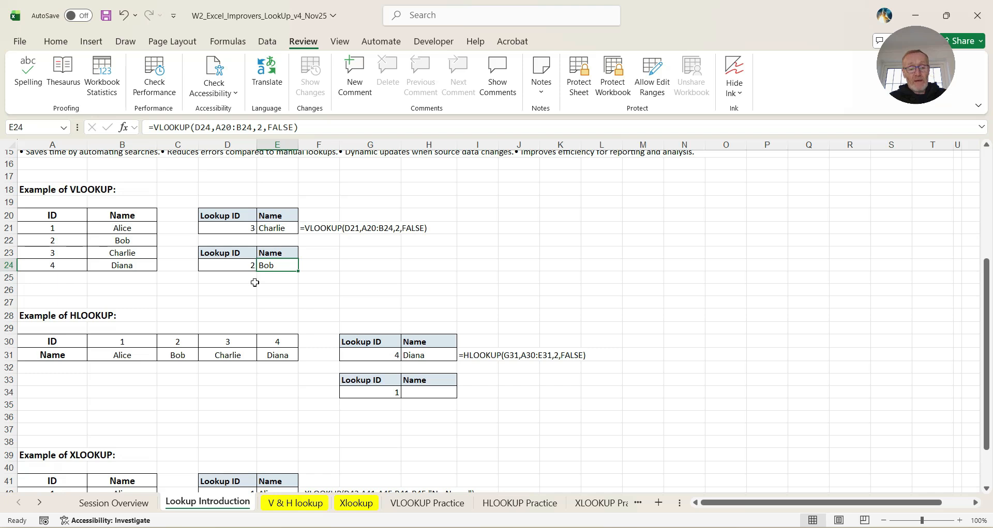
pyautogui.press('Left')
pyautogui.press('Delete')
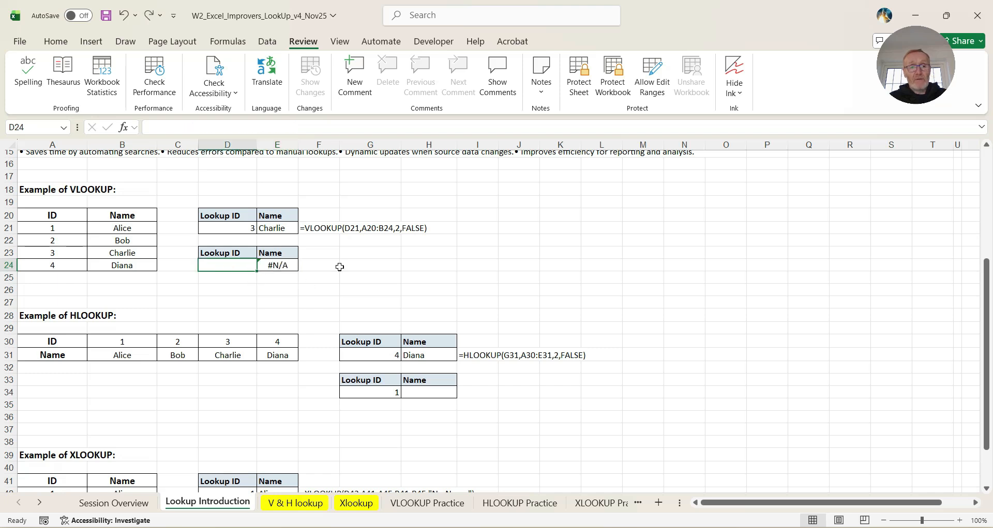
# Step: Wrap the E24 lookup in IFERROR with an empty-text fallback, giving =IFERROR(VLOOKUP(D24,A20:B24,2,FALSE),"")
pyautogui.click(284, 266)
pyautogui.click(153, 129)
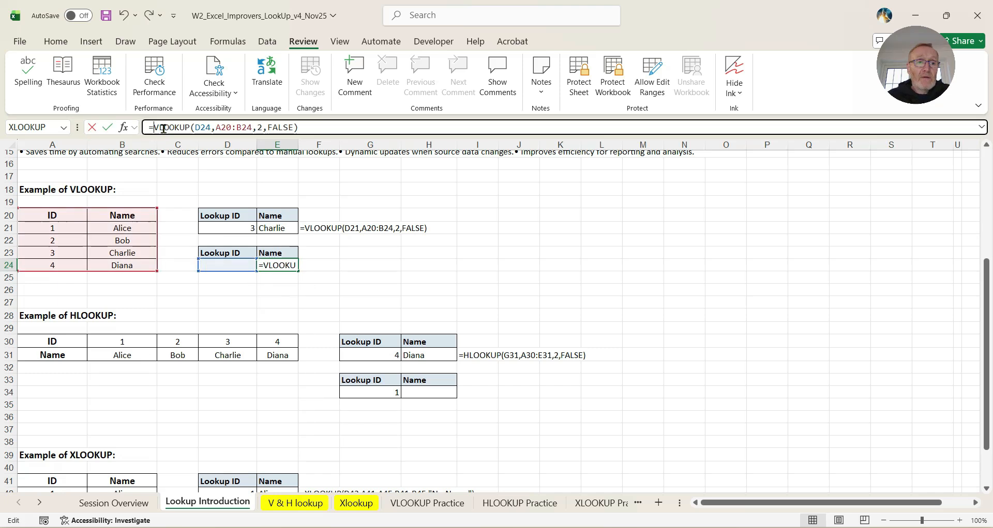
pyautogui.write('ife')
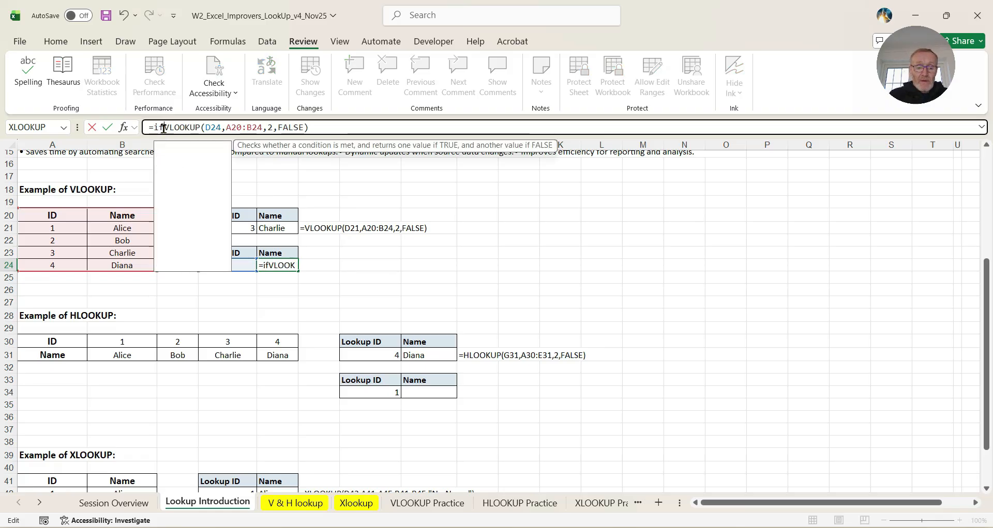
pyautogui.write('rror')
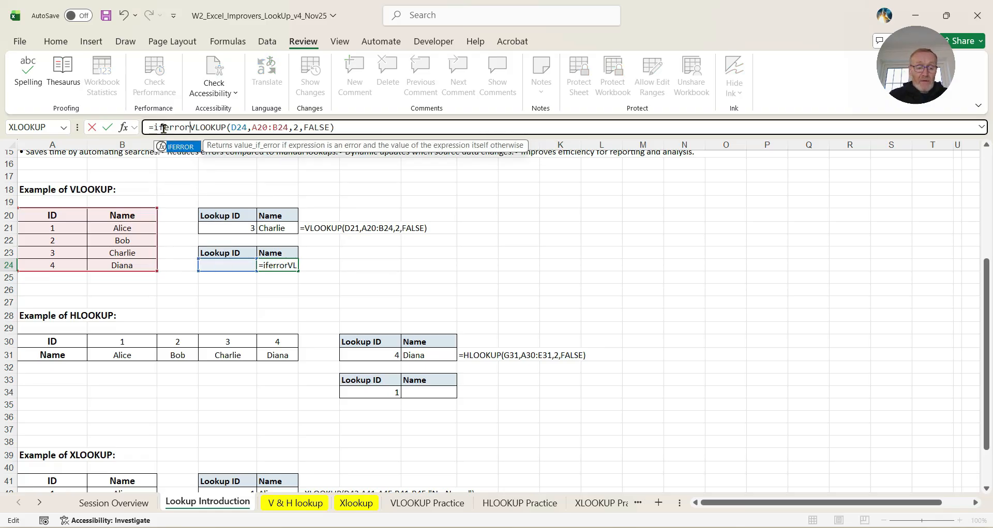
pyautogui.write('(')
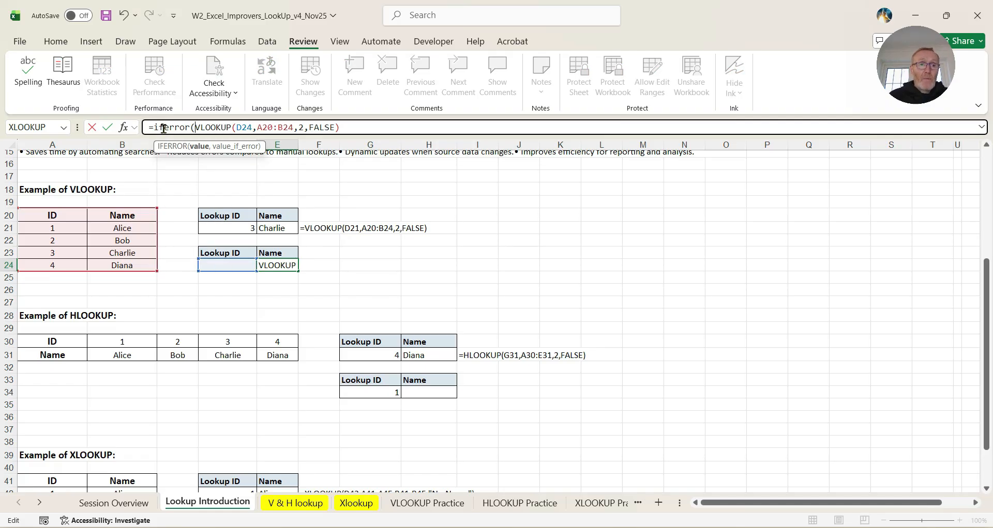
pyautogui.click(348, 127)
pyautogui.write(',')
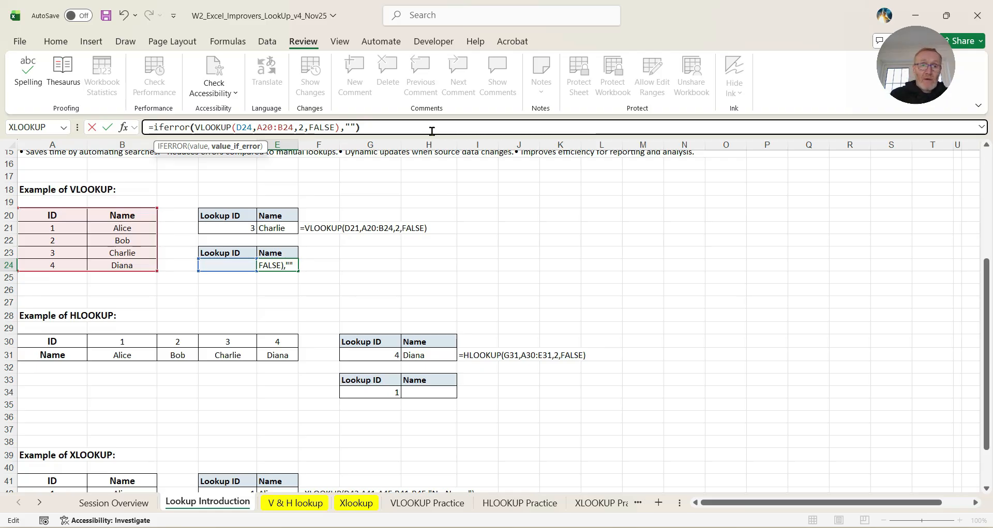
pyautogui.press('Return')
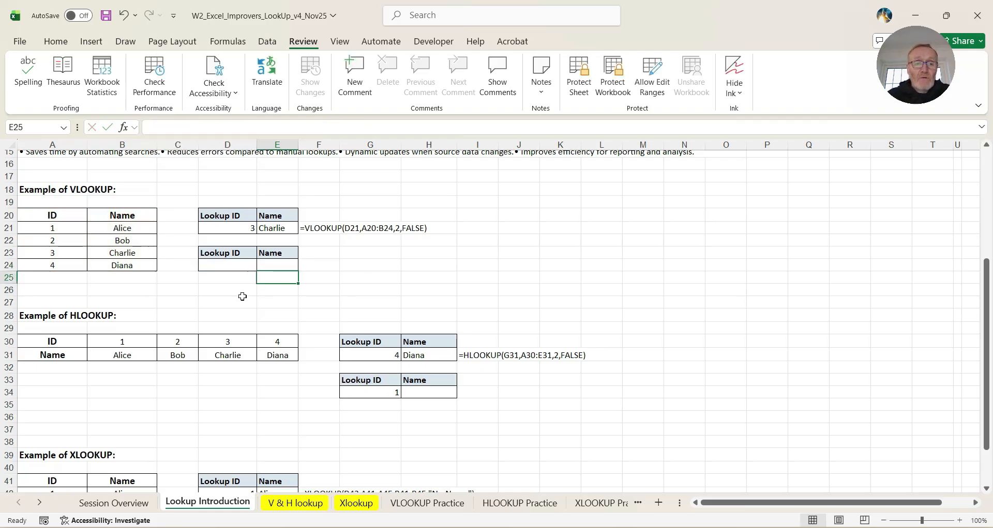
pyautogui.click(269, 264)
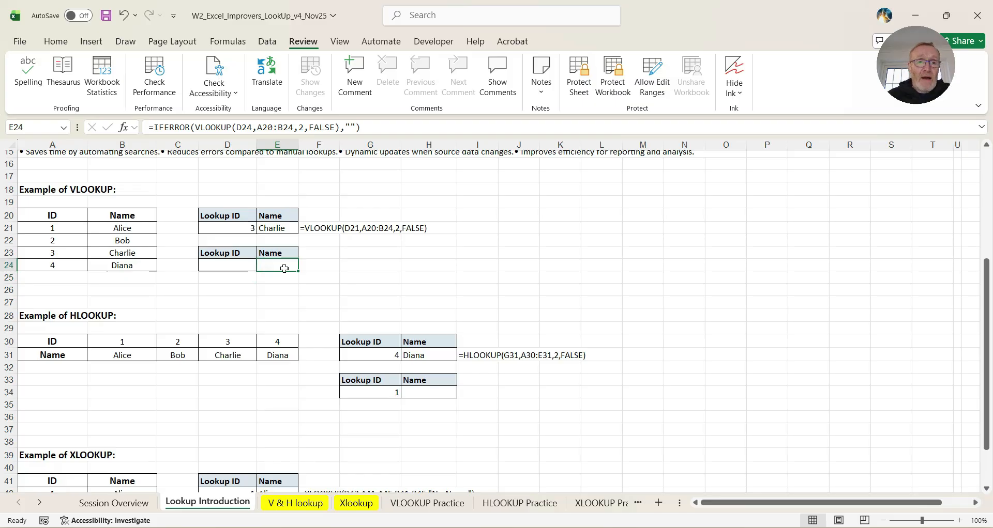
pyautogui.click(226, 266)
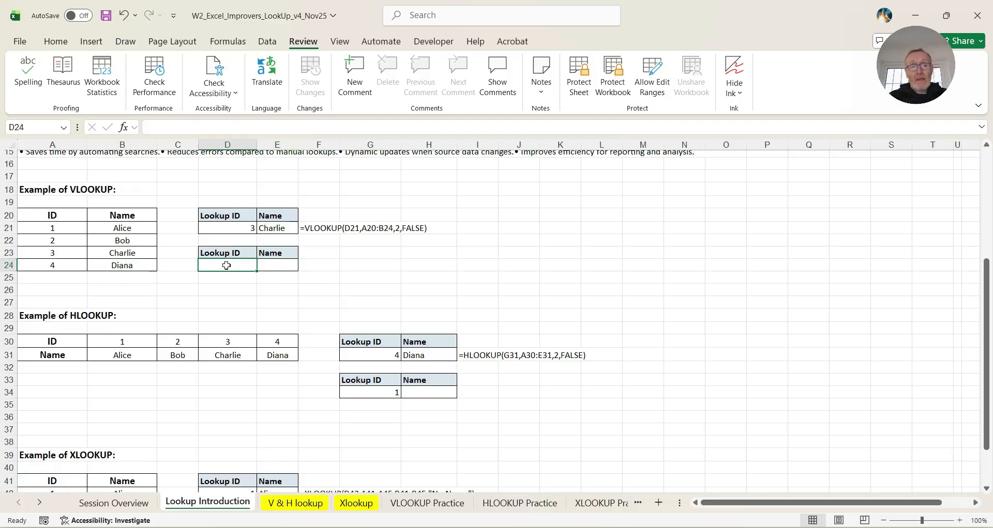
# Step: Enter lookup ID 2 in cell D24 to test the IFERROR-wrapped lookup
pyautogui.write('2')
pyautogui.press('Tab')
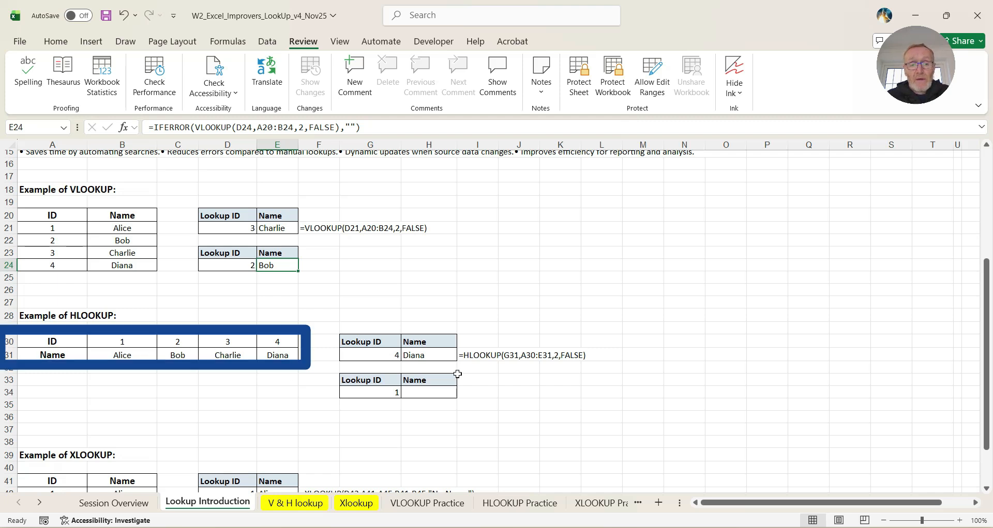
# Step: Review the function arguments of the HLOOKUP formula in cell H31
pyautogui.click(423, 356)
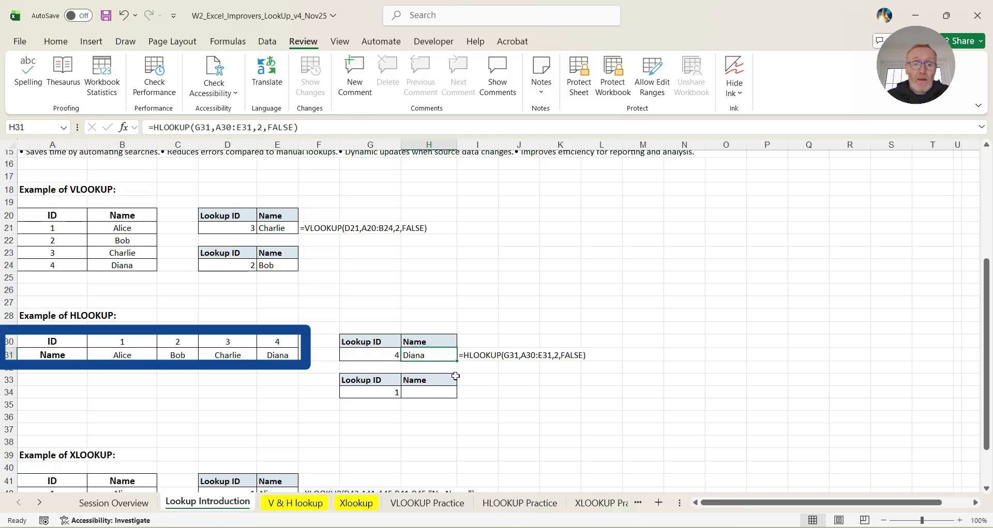
pyautogui.click(200, 127)
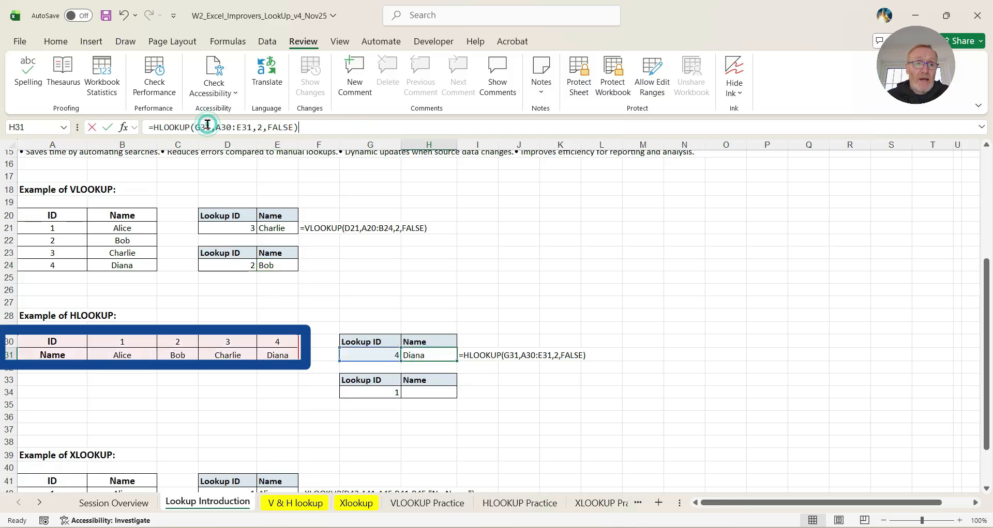
pyautogui.click(123, 127)
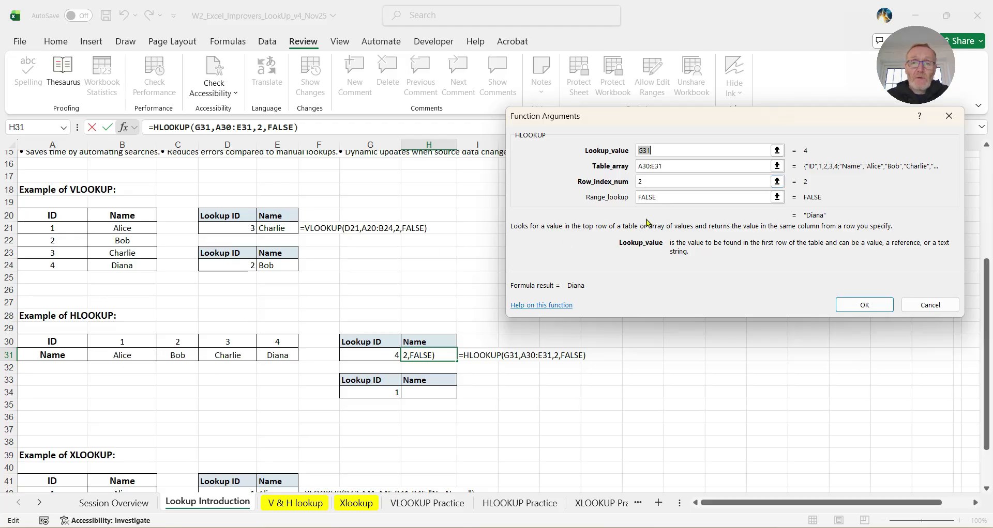
pyautogui.click(863, 305)
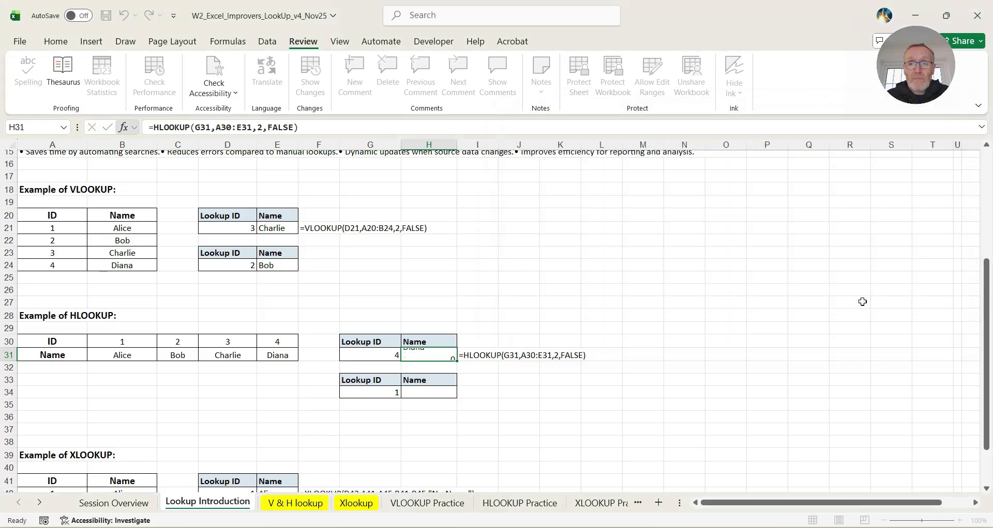
# Step: Enter =HLOOKUP(G34,A30:E31,2,FALSE) in cell H34 to look up the name by exact match
pyautogui.click(391, 396)
pyautogui.click(443, 393)
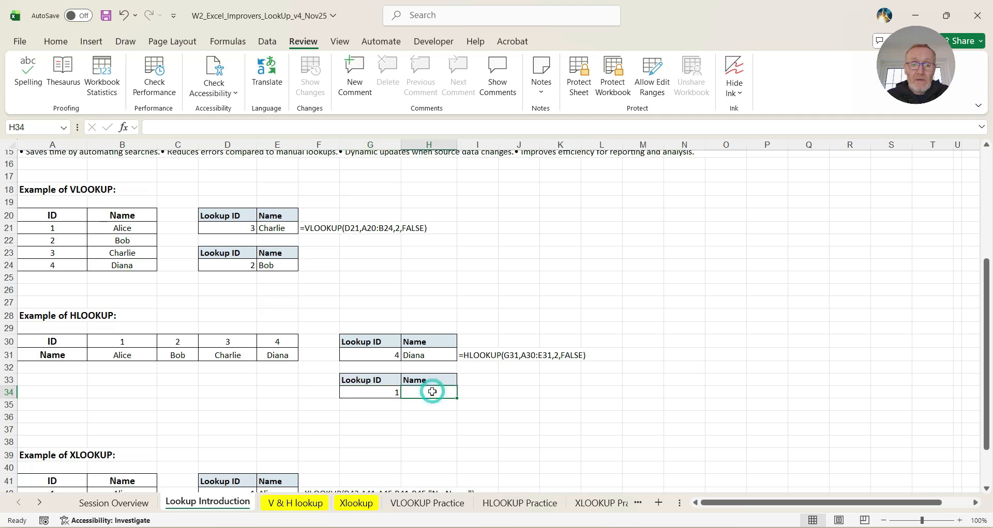
pyautogui.write('=h')
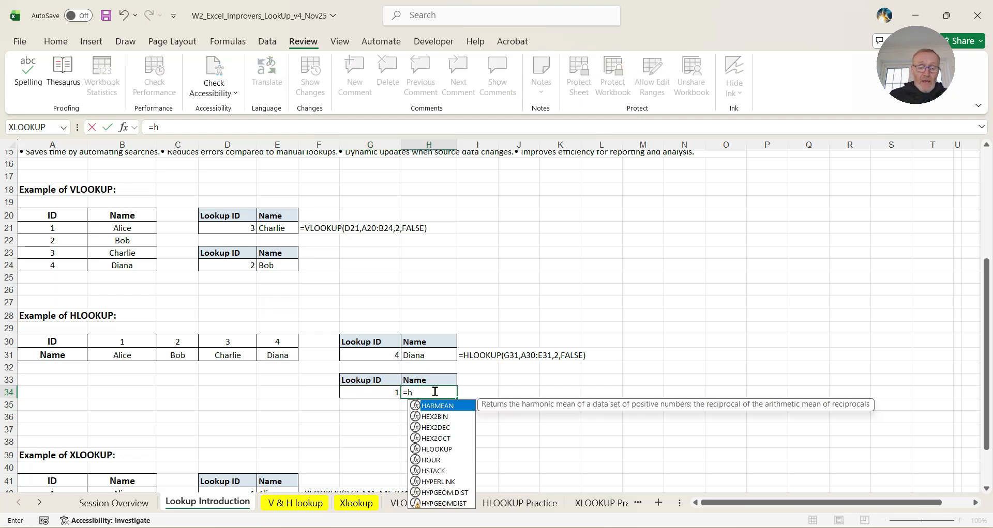
pyautogui.write('lookup(')
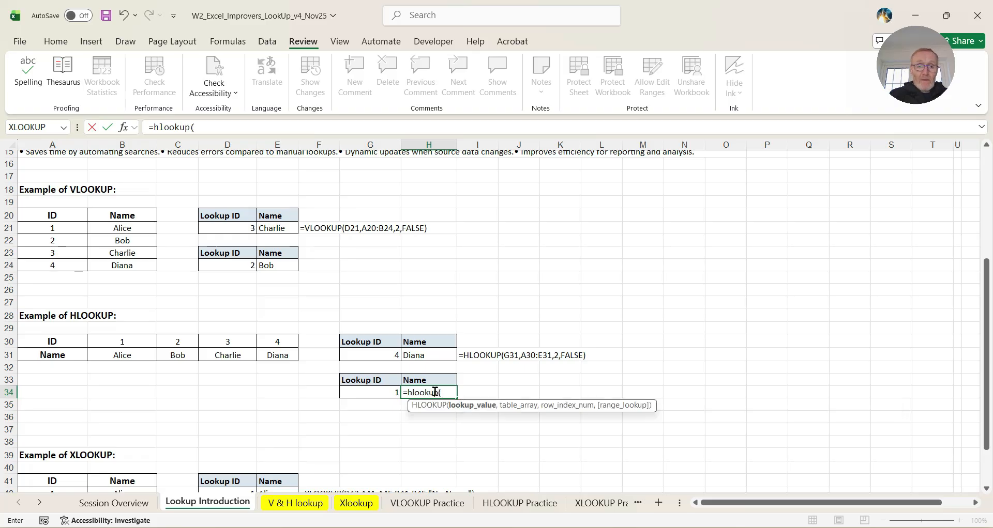
pyautogui.click(369, 393)
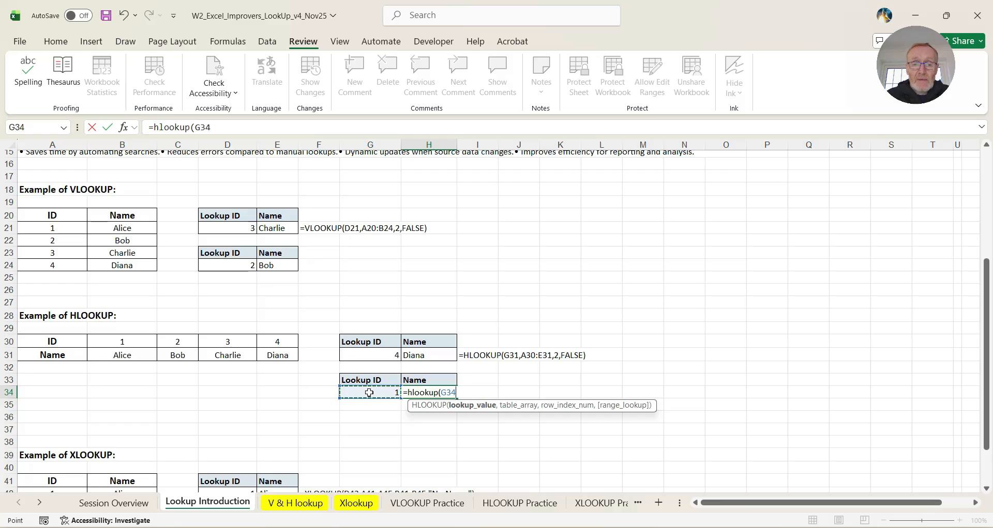
pyautogui.write(',')
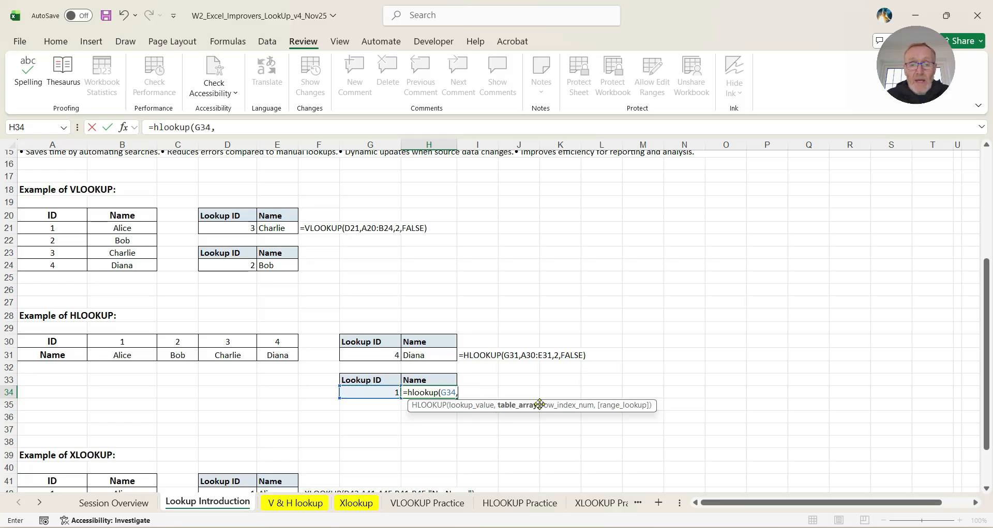
pyautogui.moveTo(49, 343); pyautogui.dragTo(291, 355)
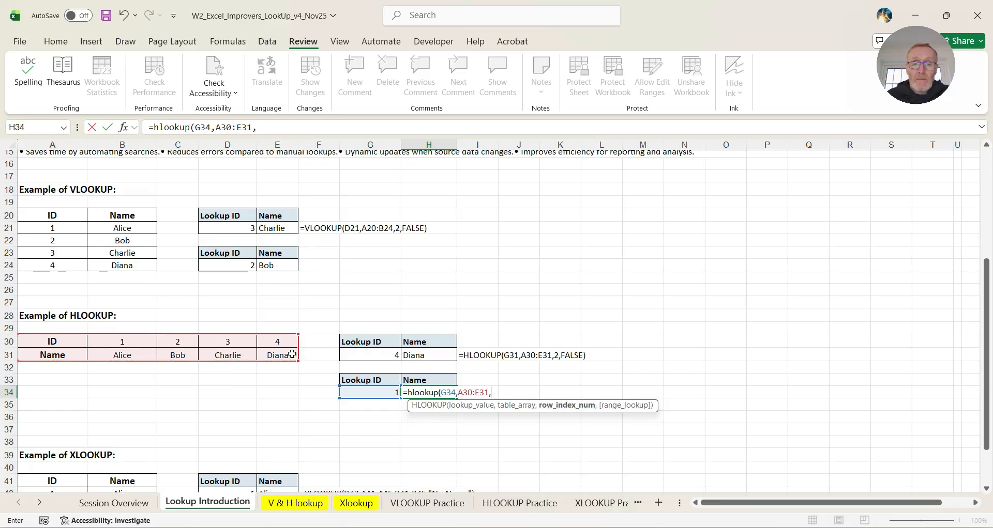
pyautogui.write(',2')
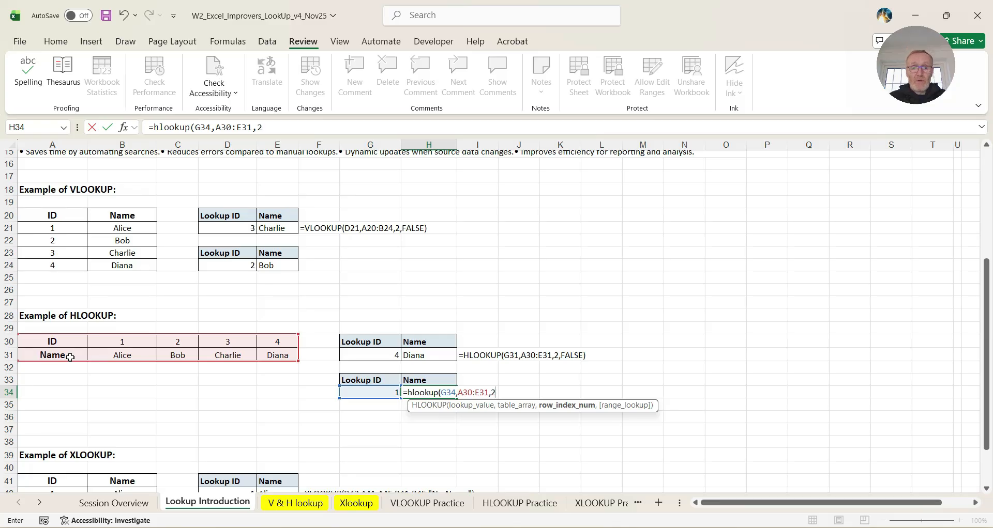
pyautogui.write(',F')
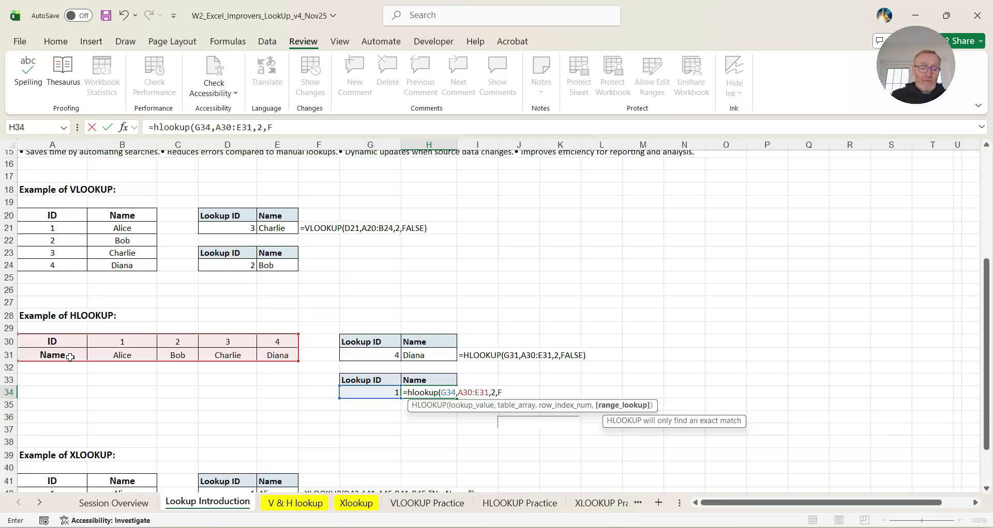
pyautogui.write('ALSE')
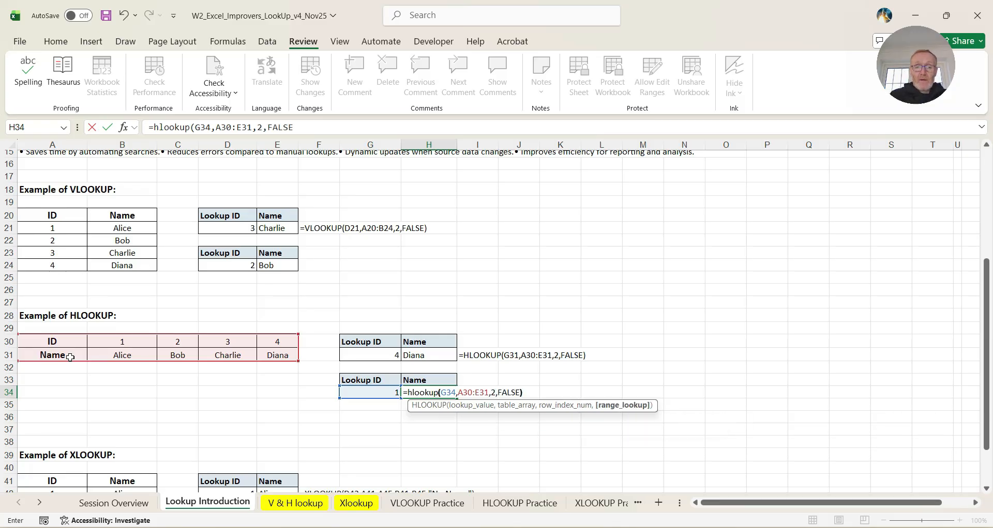
pyautogui.write(')')
pyautogui.press('Return')
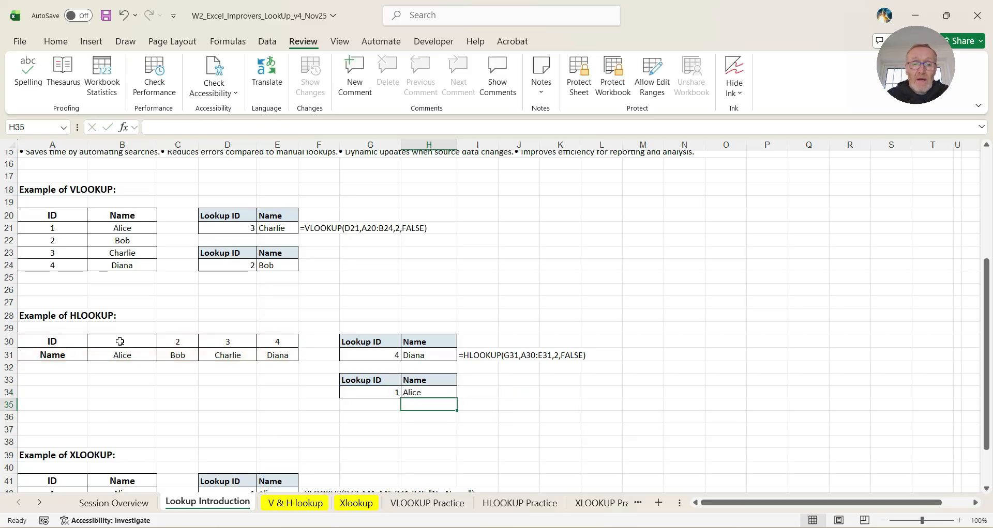
# Step: Test the H34 lookup by setting the lookup ID in cell G34 to 2
pyautogui.click(387, 394)
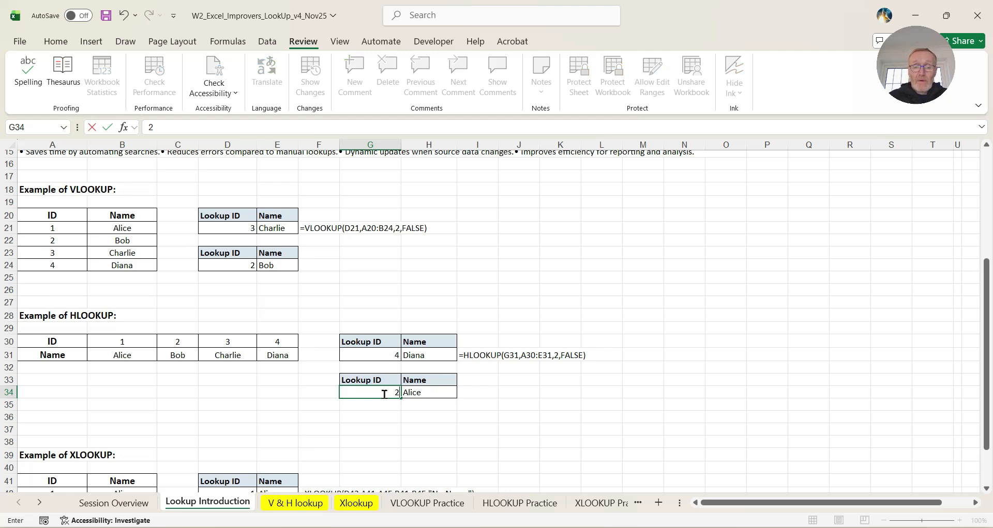
pyautogui.write('2')
pyautogui.press('Return')
# Step: Change the range lookup argument of the H34 formula to TRUE, giving =HLOOKUP(G34,A30:E31,2,TRUE)
pyautogui.click(417, 394)
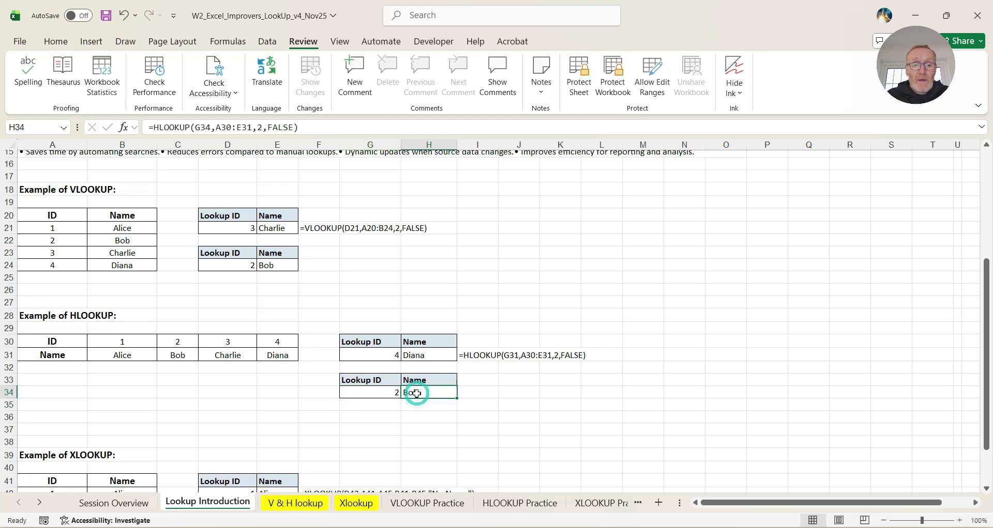
pyautogui.click(296, 127)
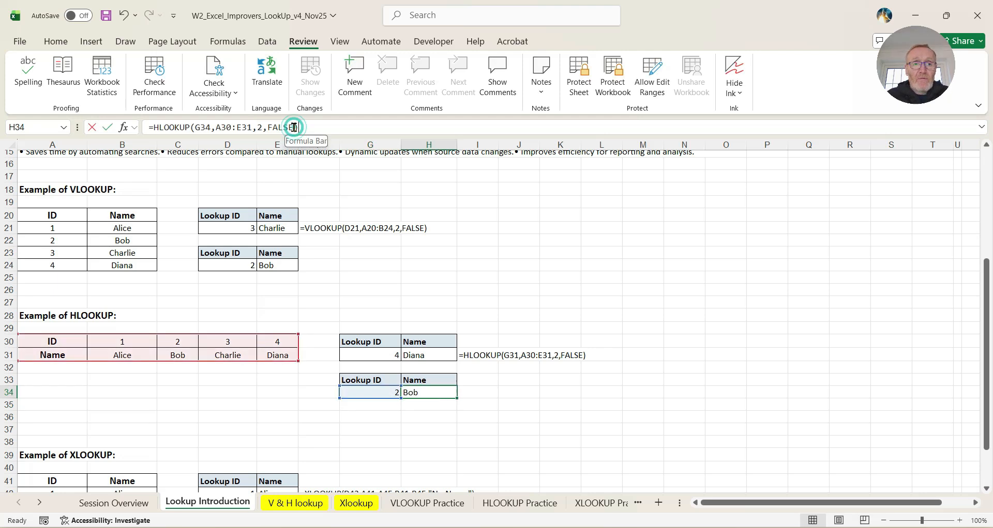
pyautogui.press('BackSpace')
pyautogui.press('BackSpace')
pyautogui.press('BackSpace')
pyautogui.press('BackSpace')
pyautogui.press('BackSpace')
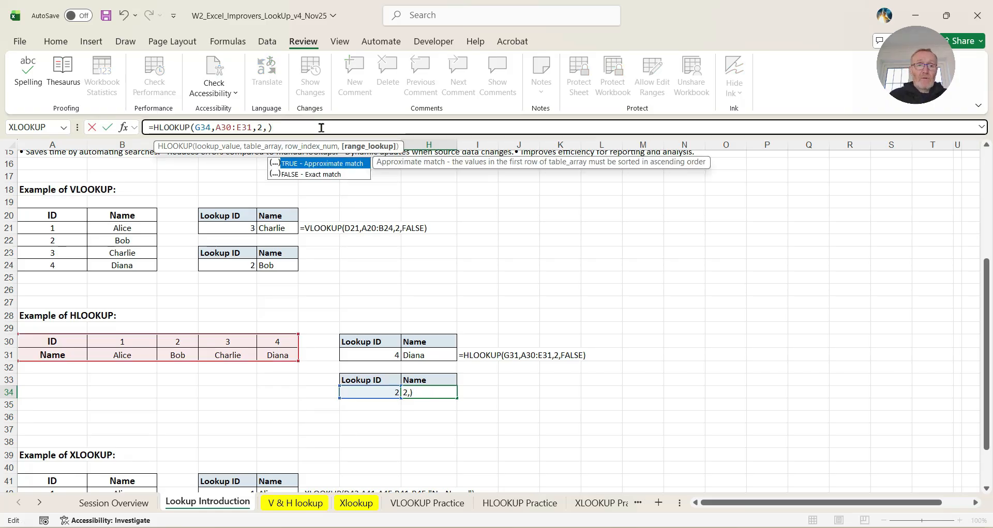
pyautogui.write('true')
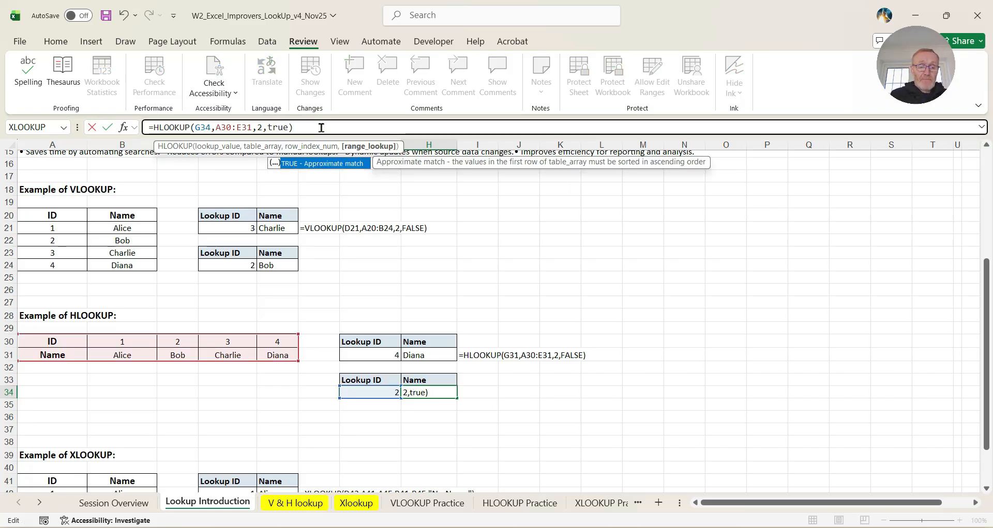
pyautogui.press('Return')
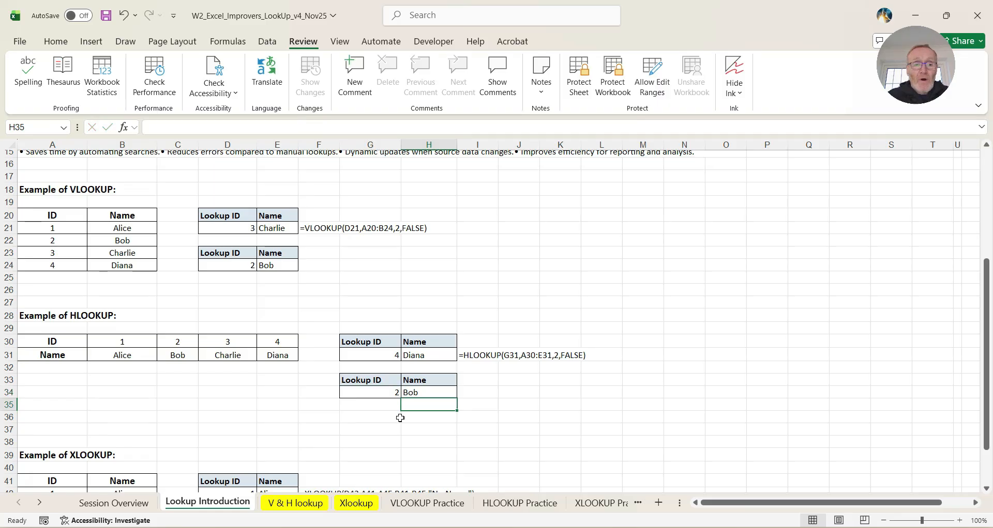
# Step: Test the approximate-match lookup with IDs 5 and 6 in cell G34
pyautogui.click(368, 388)
pyautogui.write('5')
pyautogui.press('Tab')
pyautogui.click(360, 390)
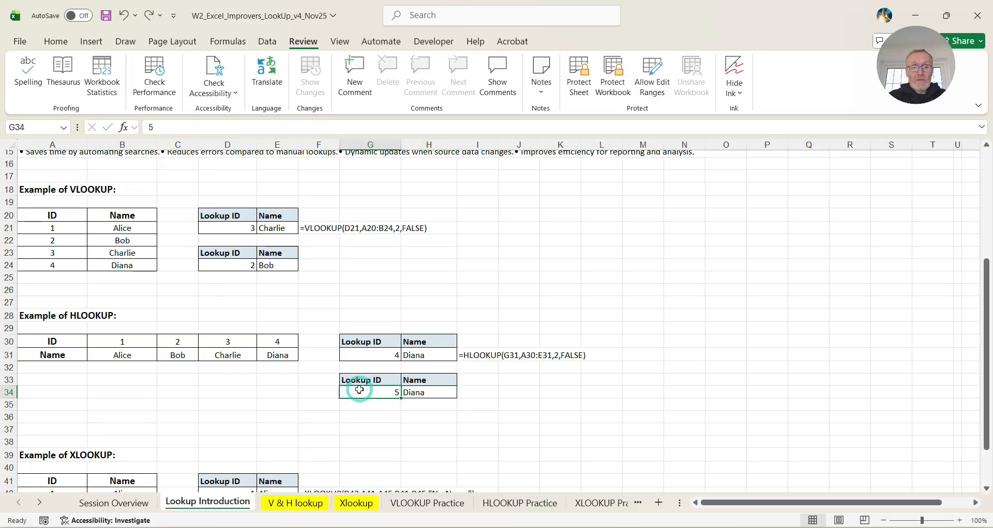
pyautogui.write('6')
pyautogui.press('Tab')
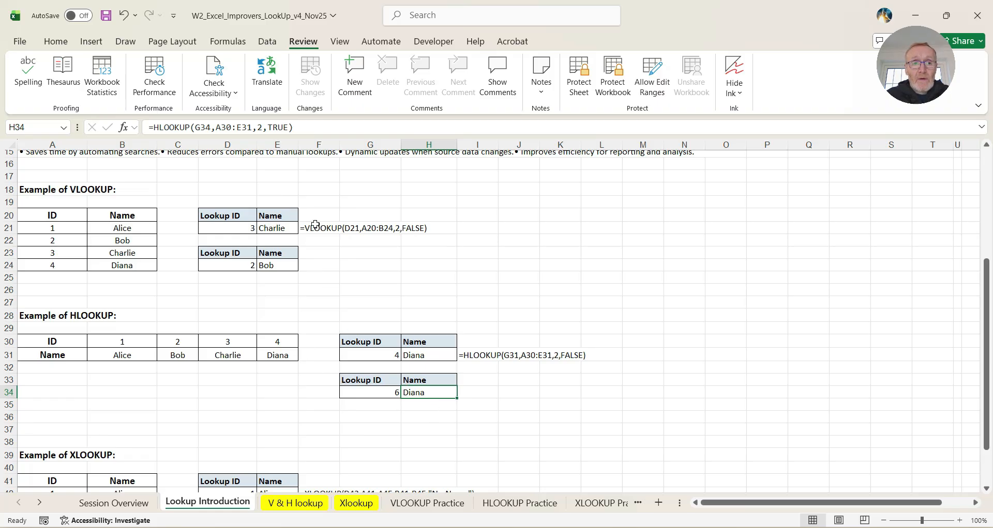
# Step: Try to set the range lookup argument of the H34 formula back to FALSE
pyautogui.click(289, 127)
pyautogui.press('BackSpace')
pyautogui.press('BackSpace')
pyautogui.press('BackSpace')
pyautogui.press('BackSpace')
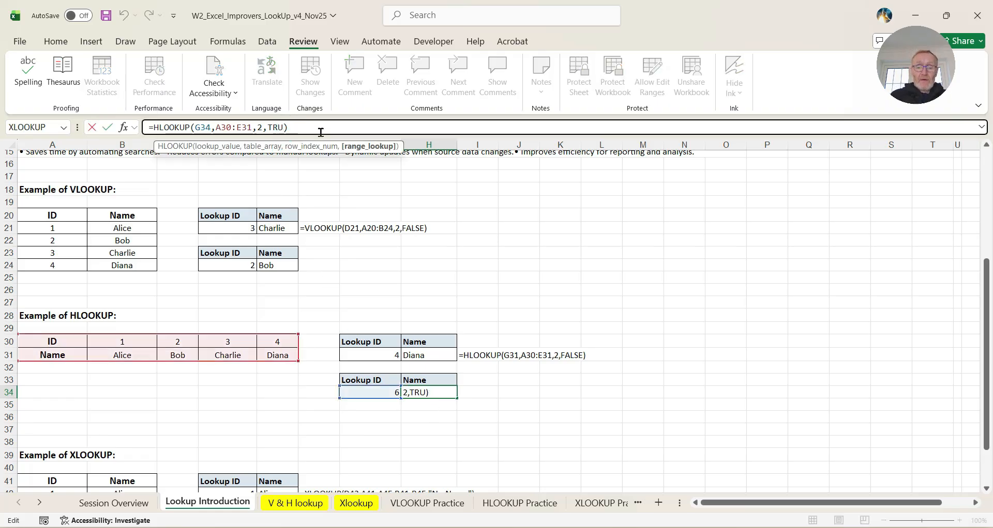
pyautogui.write('FASLE')
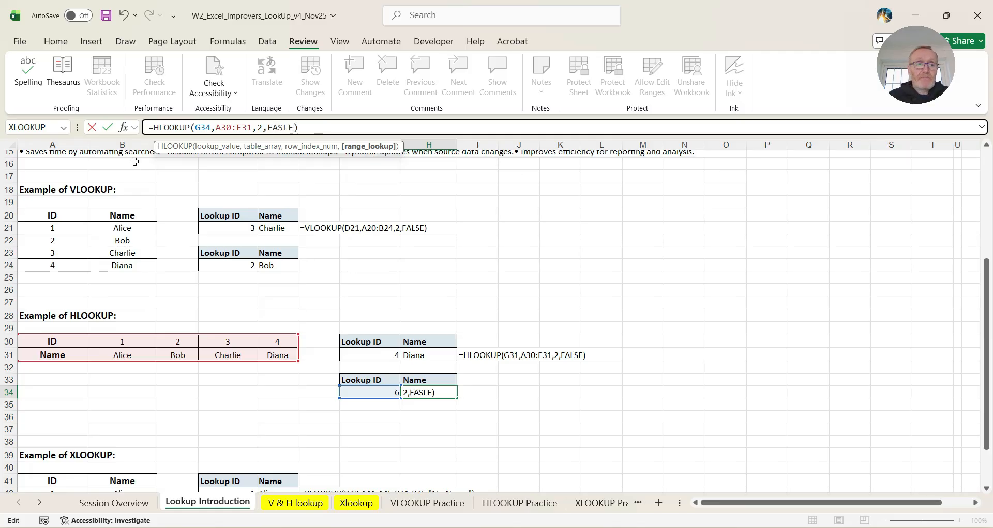
pyautogui.click(107, 127)
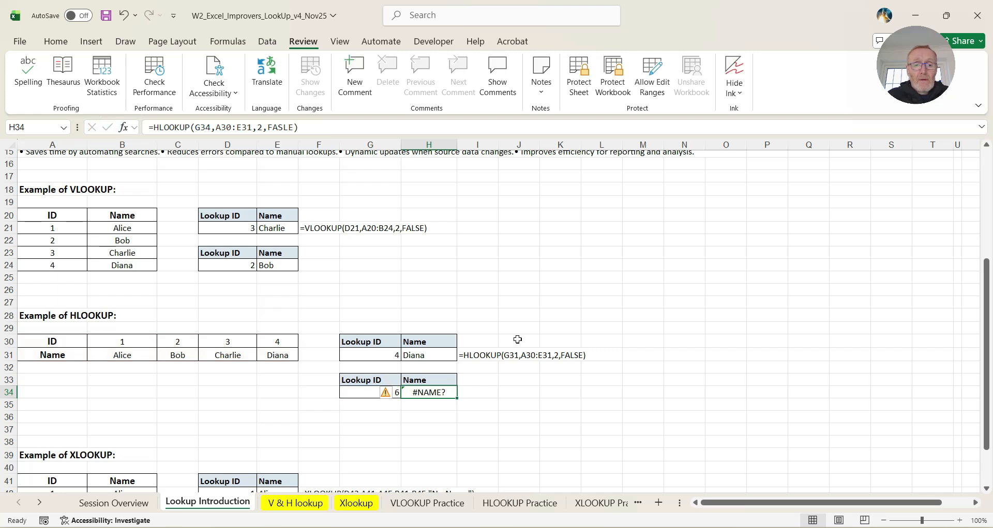
# Step: Set the HLOOKUP example's lookup ID in cell G34 to 4
pyautogui.scroll(-1, 514, 339)
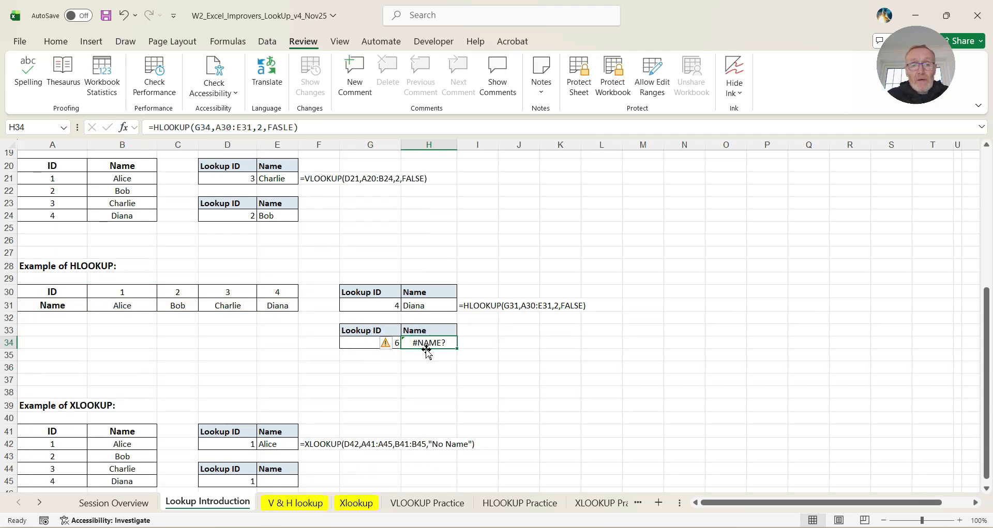
pyautogui.click(350, 342)
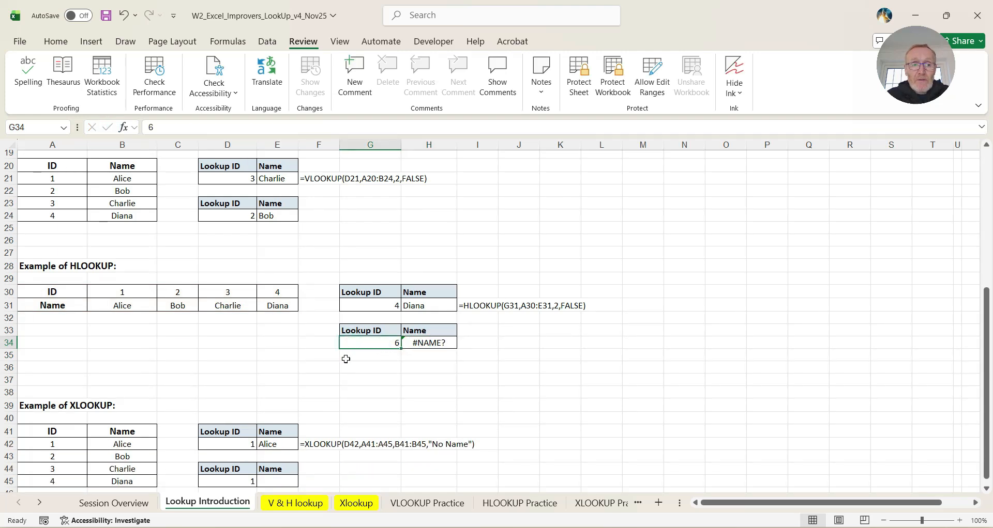
pyautogui.write('4')
pyautogui.press('Return')
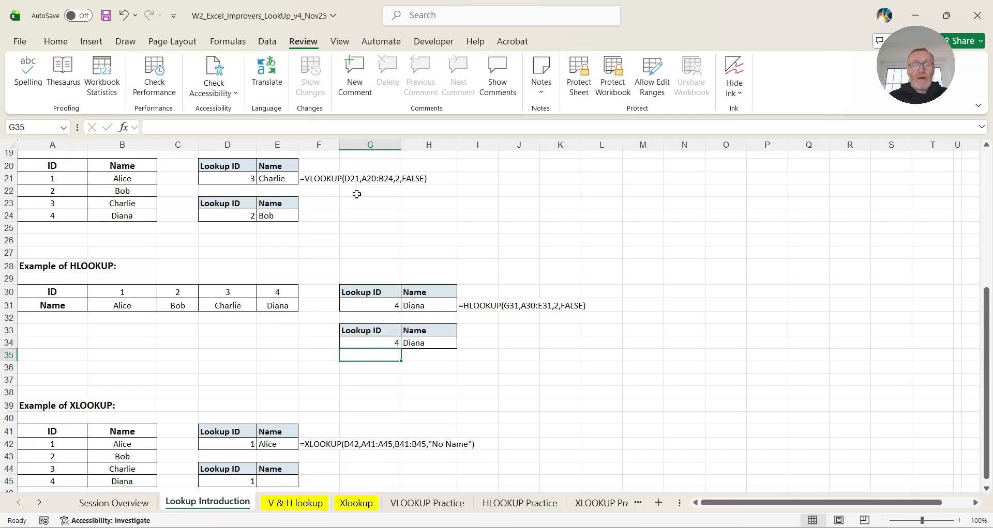
# Step: Review the function arguments of the XLOOKUP formula in cell E42, including the if-not-found text
pyautogui.scroll(-3, 387, 407)
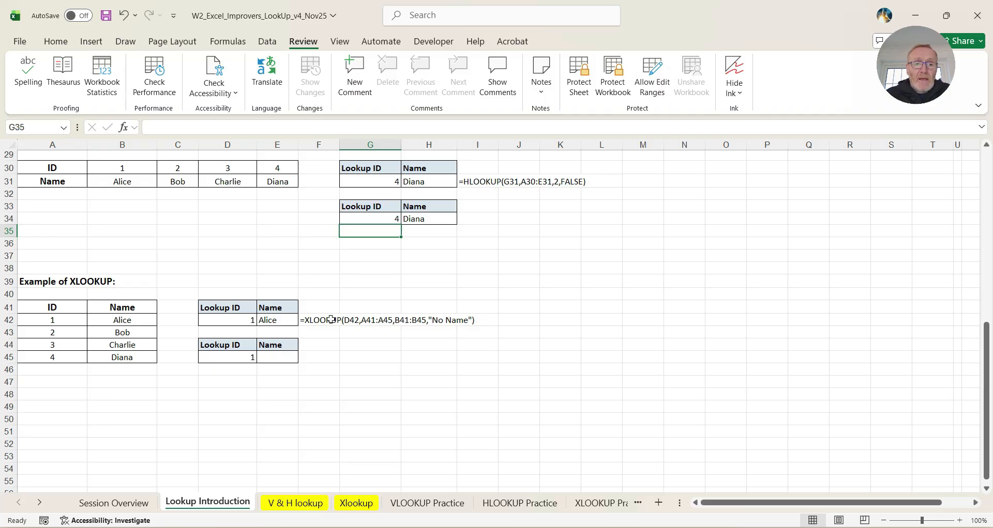
pyautogui.click(283, 322)
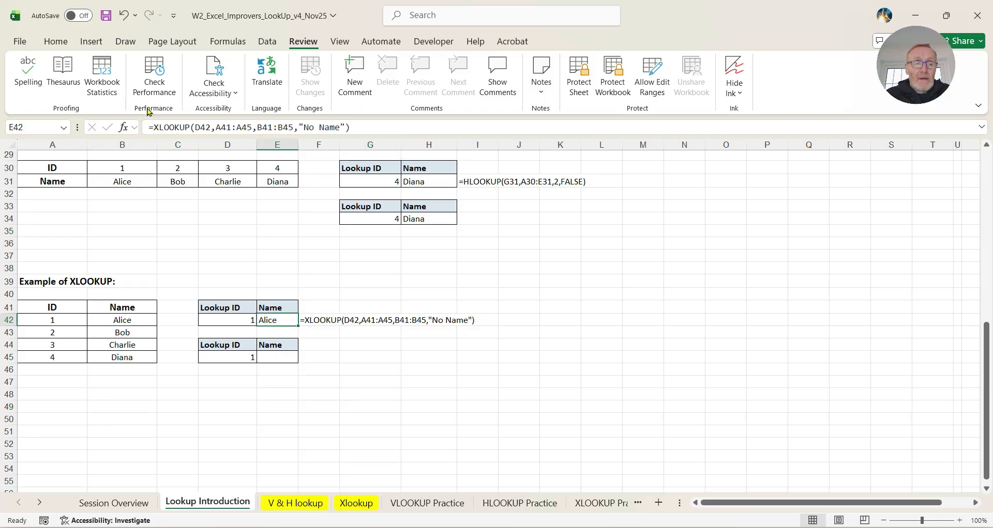
pyautogui.click(124, 129)
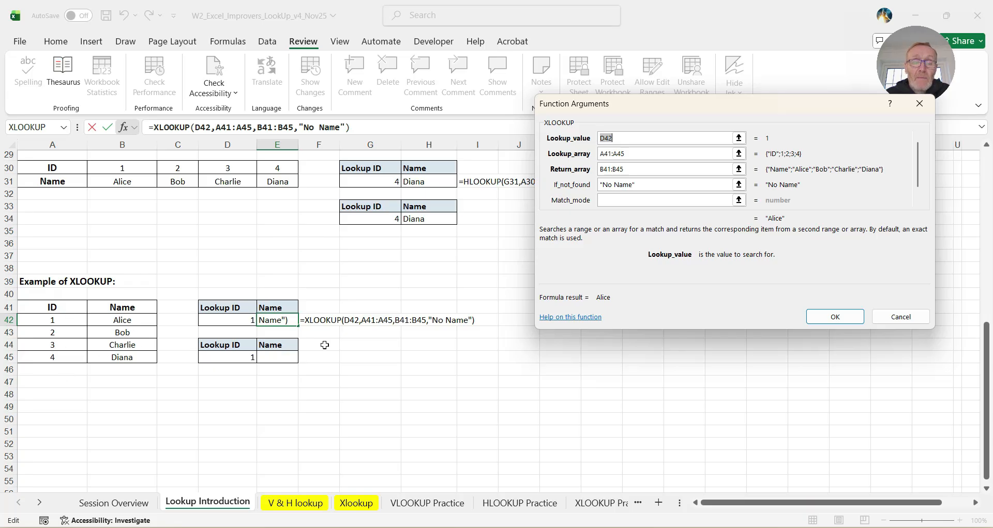
pyautogui.click(910, 319)
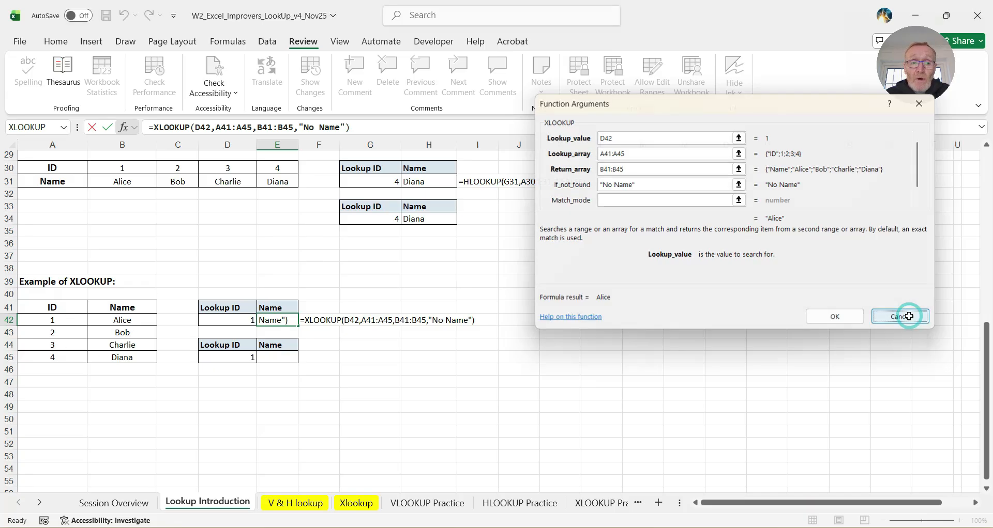
# Step: Start an XLOOKUP formula in cell E45 with D45 as the lookup value
pyautogui.click(274, 358)
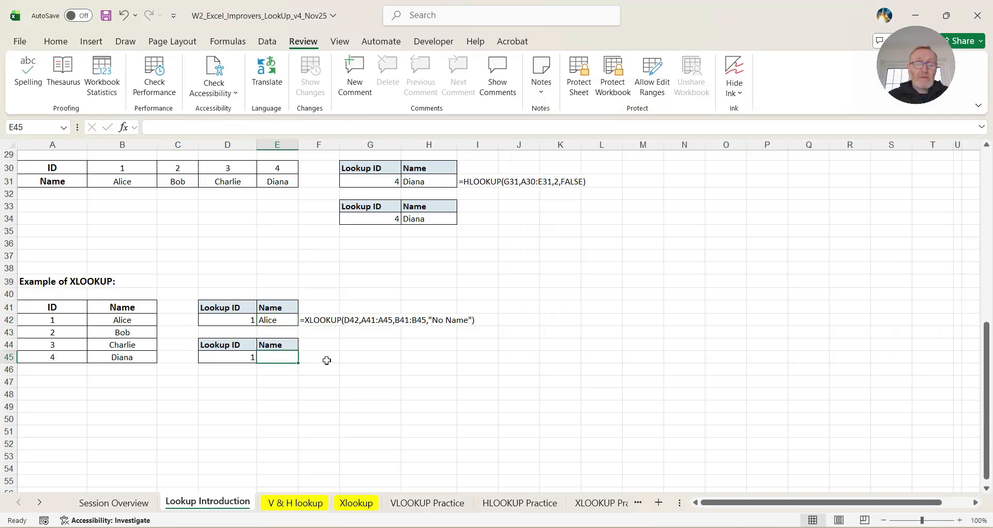
pyautogui.write('=x')
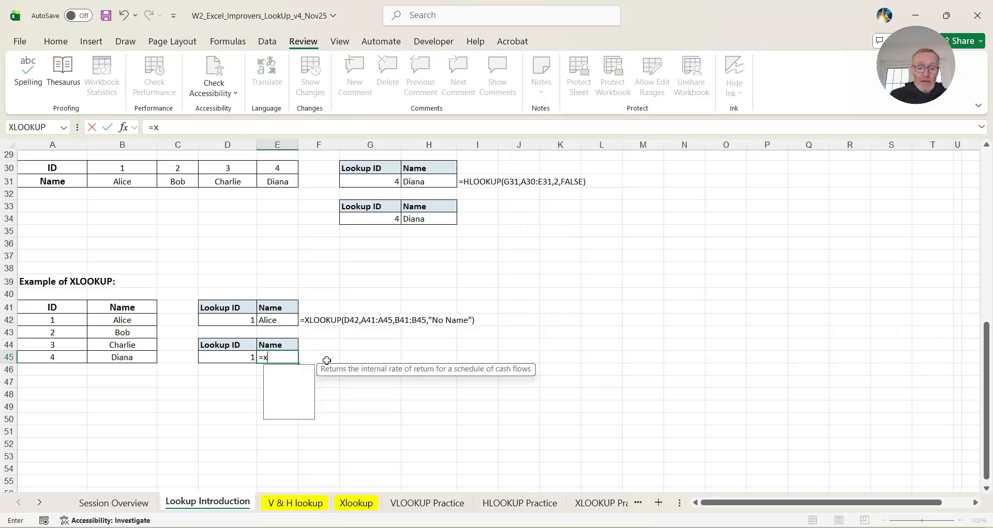
pyautogui.write('looj')
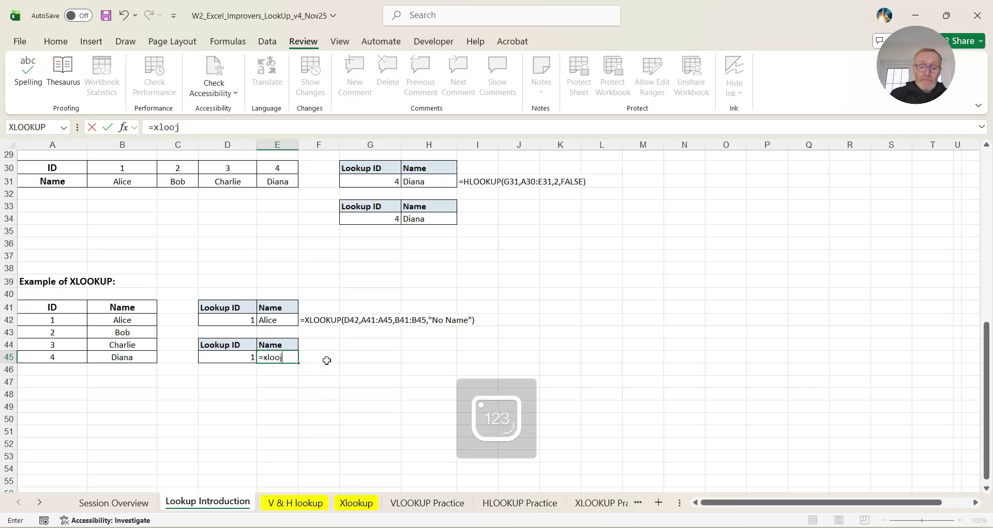
pyautogui.write('kup')
pyautogui.press('Num_Lock')
pyautogui.press('BackSpace')
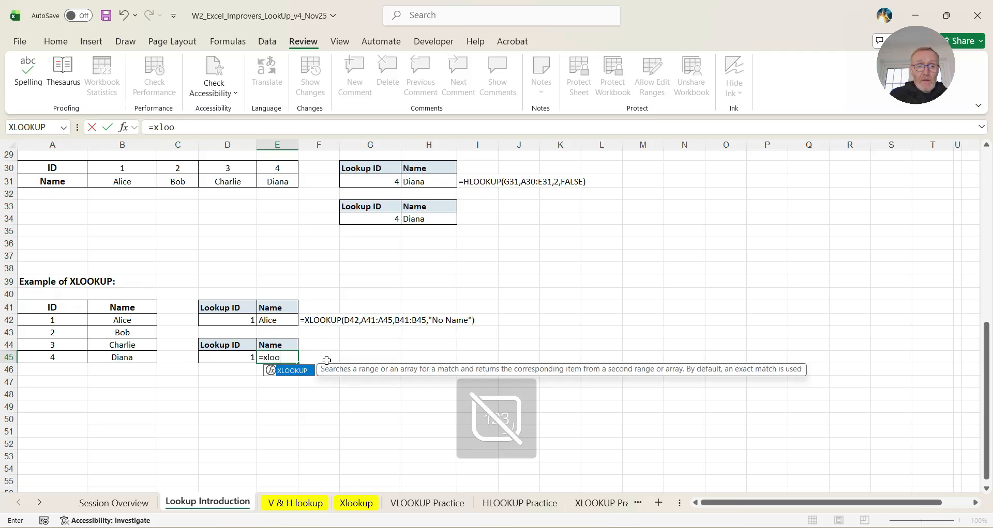
pyautogui.write('kup(')
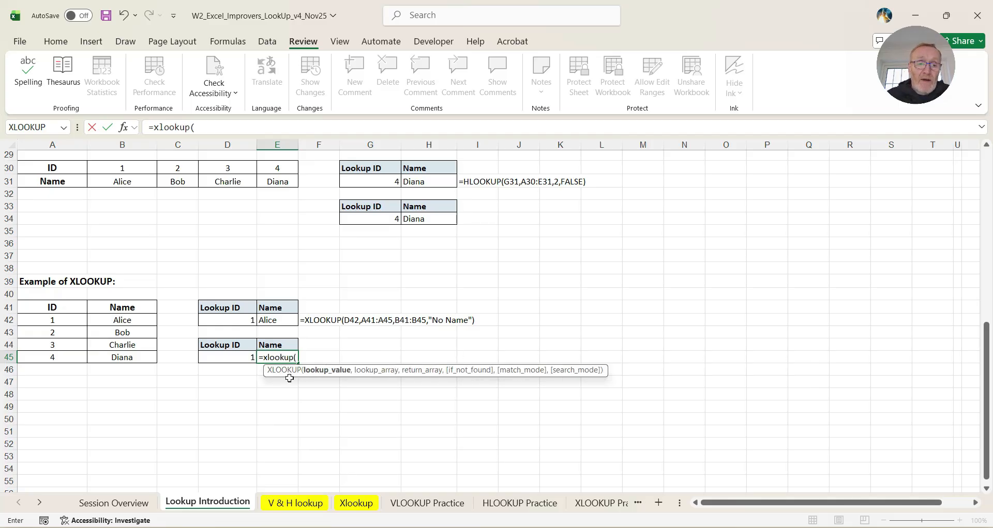
pyautogui.click(224, 358)
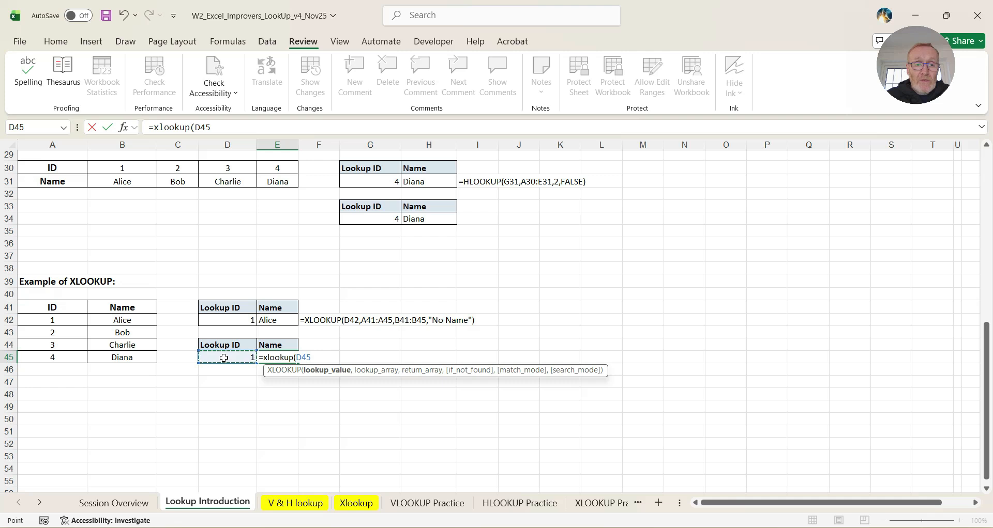
pyautogui.write(',')
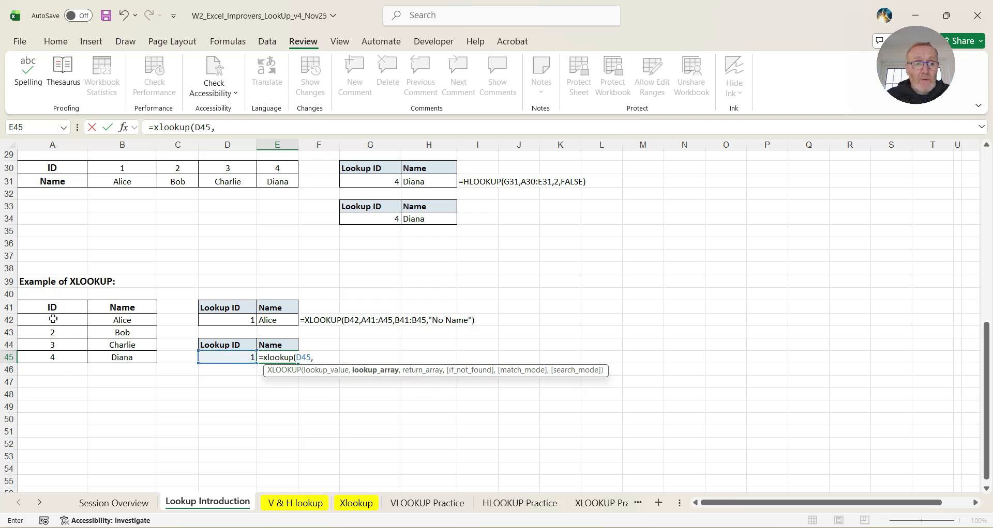
# Step: Complete the E45 XLOOKUP with lookup array A42:A45, return array B42:B45 and the if-not-found text "Not Found"
pyautogui.moveTo(53, 316); pyautogui.dragTo(51, 359)
pyautogui.write(',')
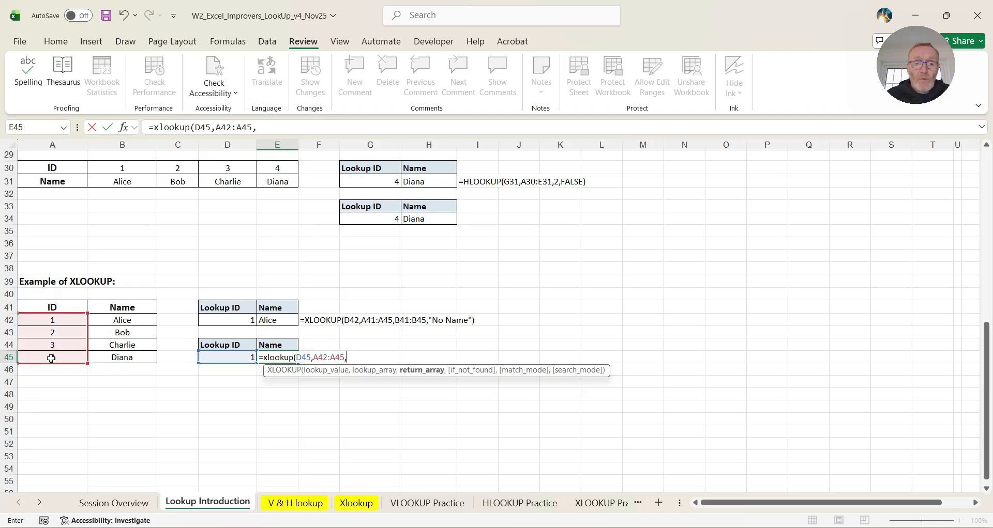
pyautogui.moveTo(138, 316); pyautogui.dragTo(132, 359)
pyautogui.write(',"No')
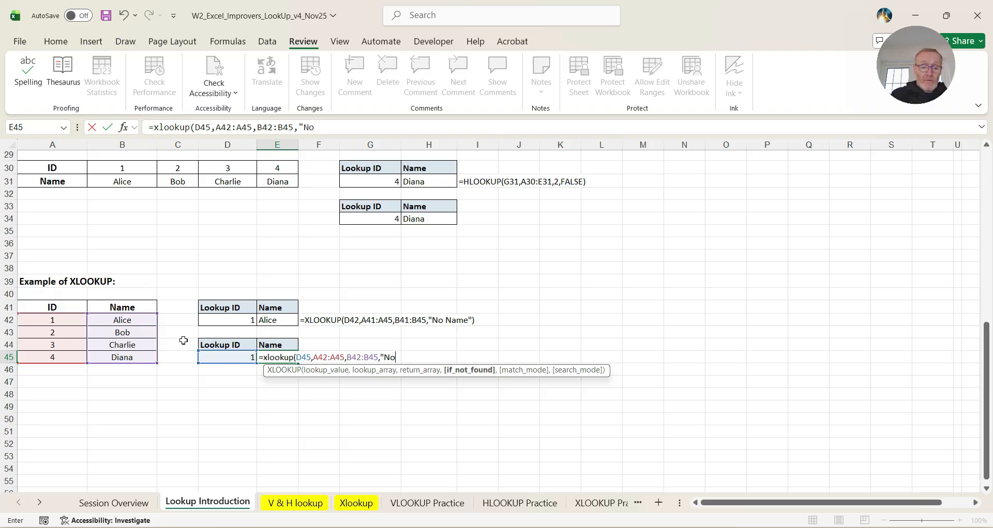
pyautogui.write('t Found')
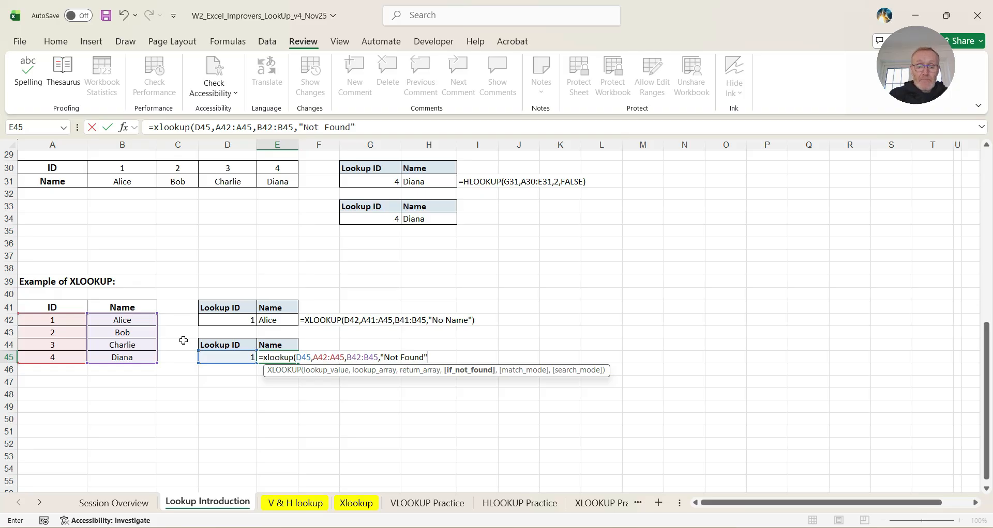
pyautogui.write('")')
pyautogui.press('Return')
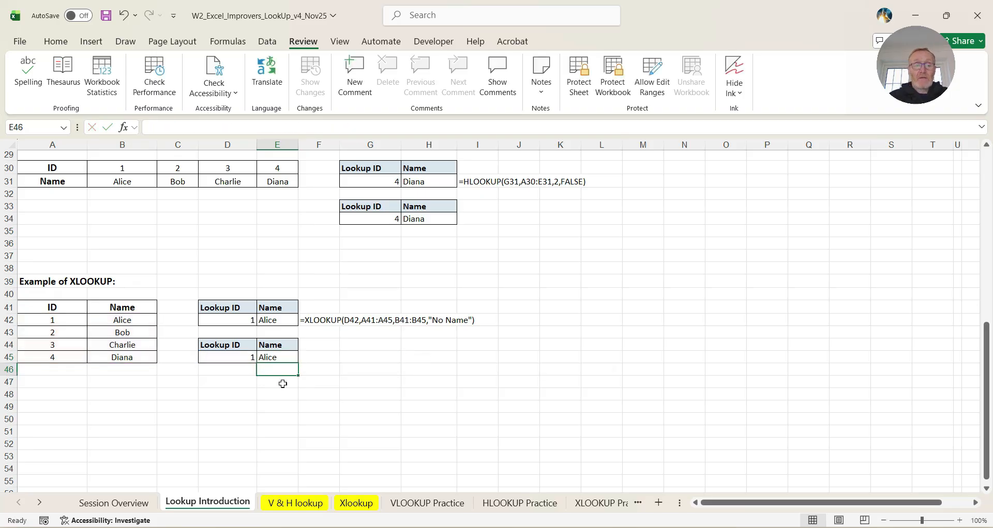
# Step: Set the XLOOKUP example's lookup ID in cell D45 to 5 and widen column E to fit the returned text
pyautogui.click(284, 358)
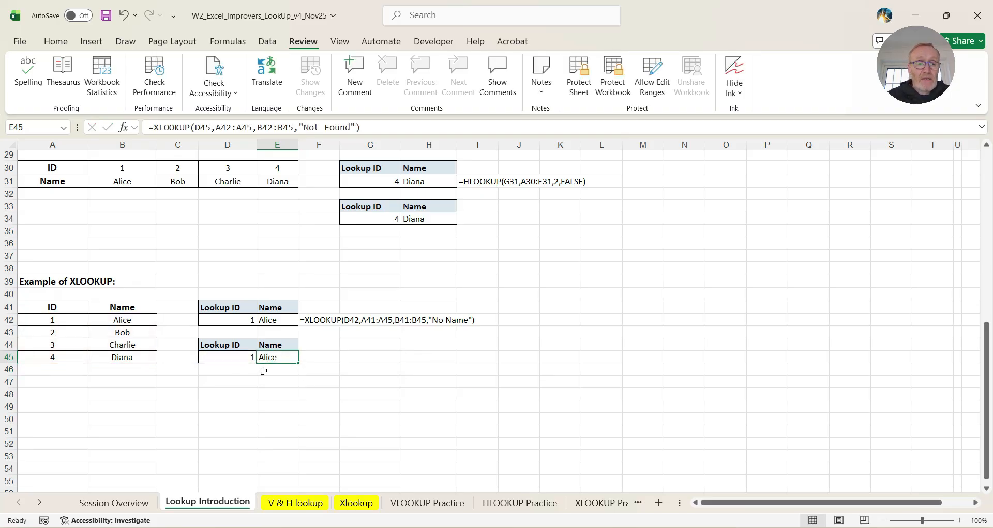
pyautogui.click(221, 359)
pyautogui.write('5')
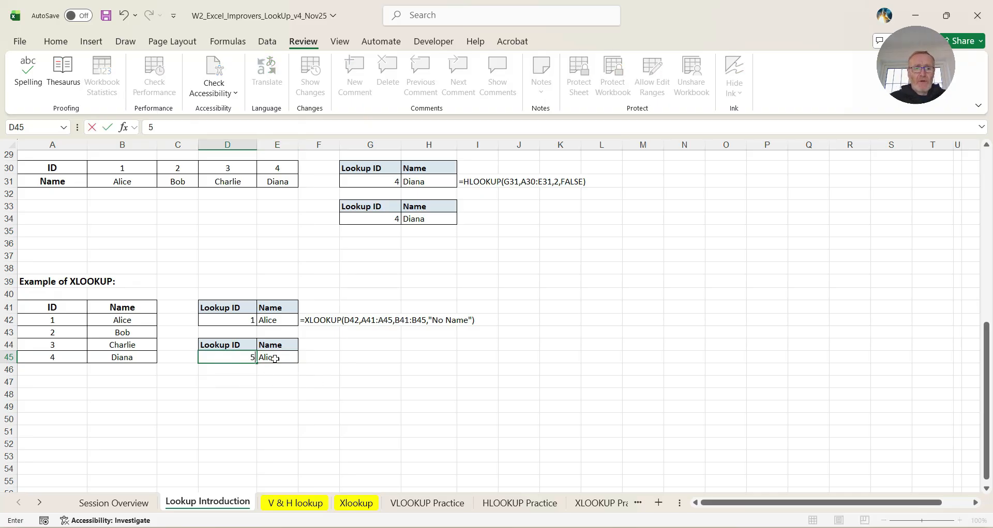
pyautogui.press('capslock')
pyautogui.press('capslock')
pyautogui.press('Tab')
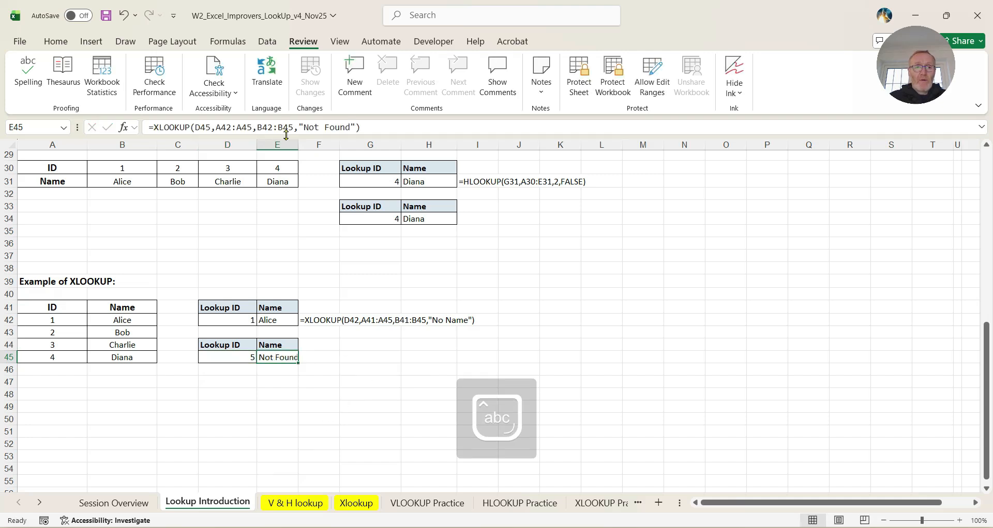
pyautogui.moveTo(299, 148); pyautogui.dragTo(323, 147)
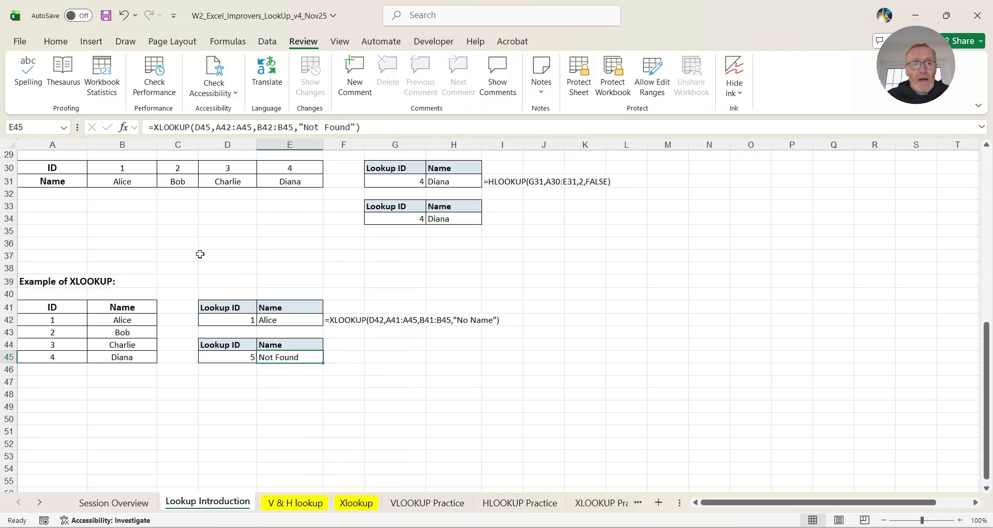
# Step: Switch to the V & H lookup sheet and examine the engine-size VLOOKUP formula in cell G5 and the lookup cells in row 6
pyautogui.scroll(2, 200, 255)
pyautogui.scroll(2, 199, 256)
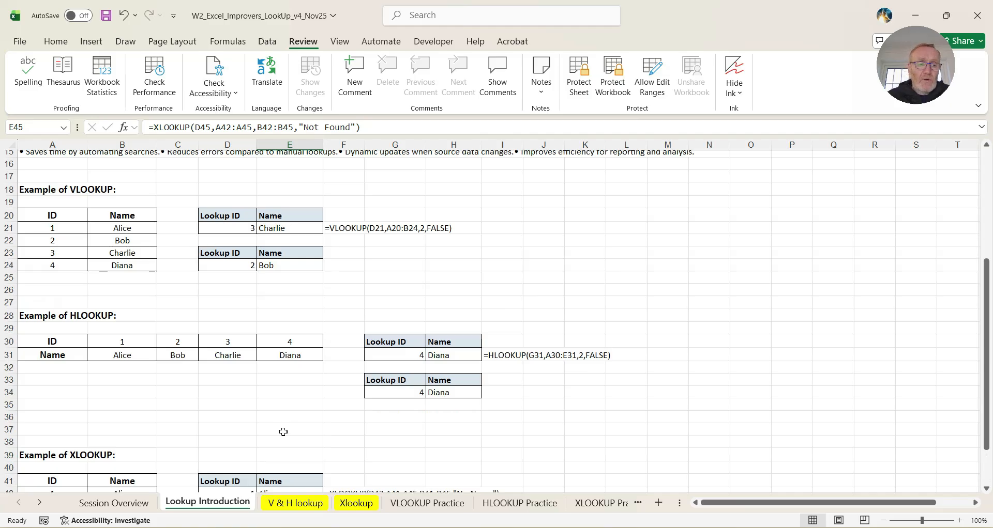
pyautogui.scroll(-1, 287, 432)
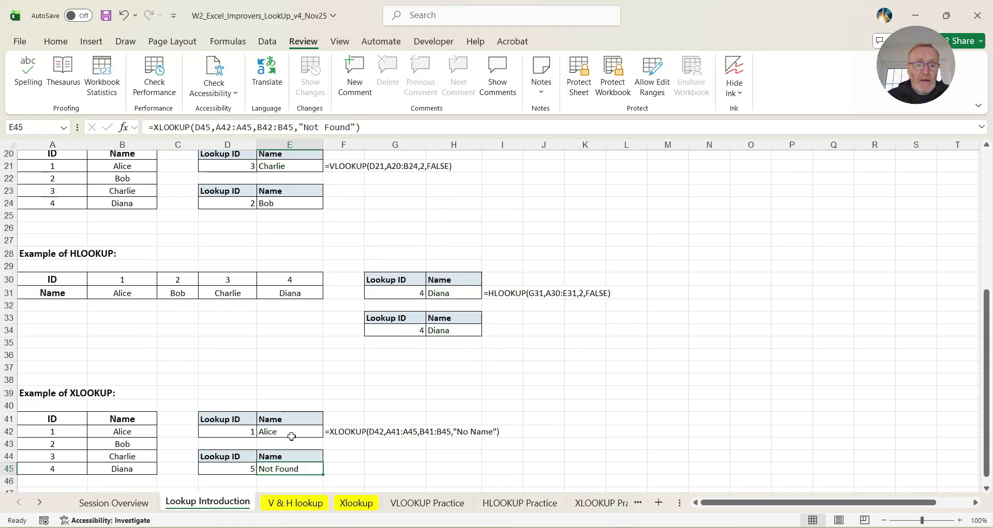
pyautogui.click(301, 505)
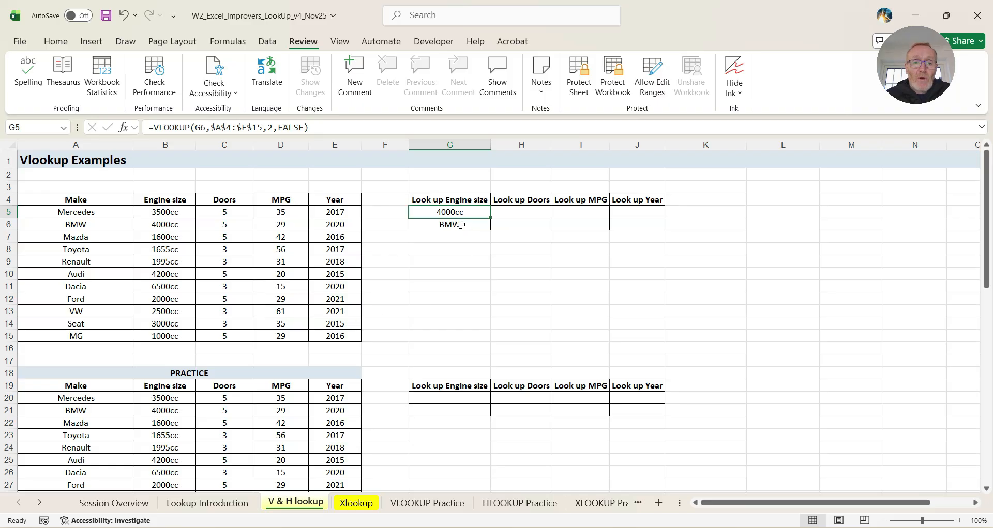
pyautogui.click(209, 130)
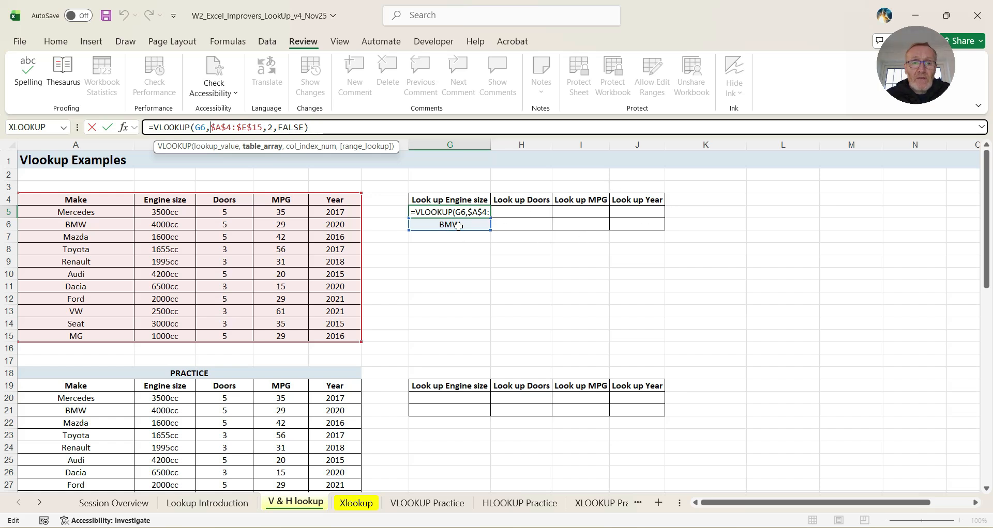
pyautogui.click(107, 127)
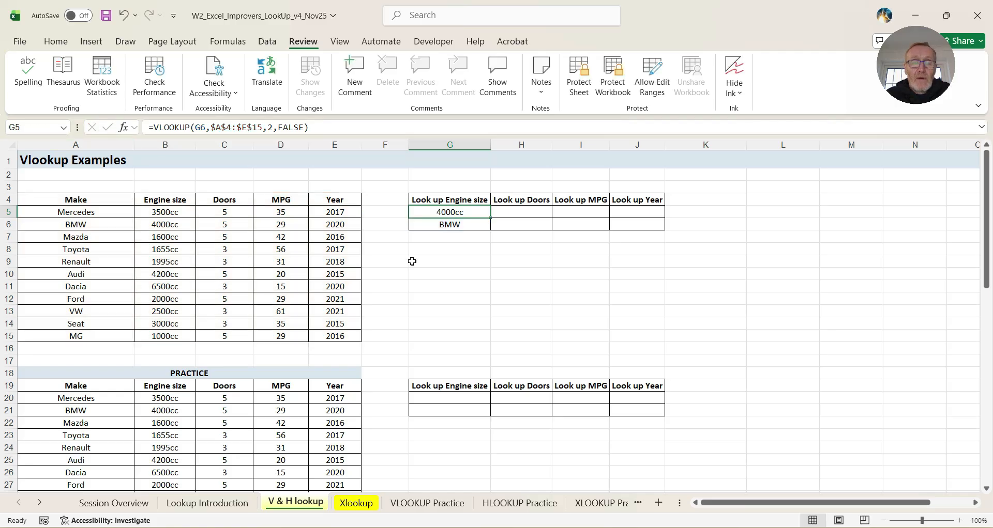
pyautogui.click(444, 226)
pyautogui.click(517, 223)
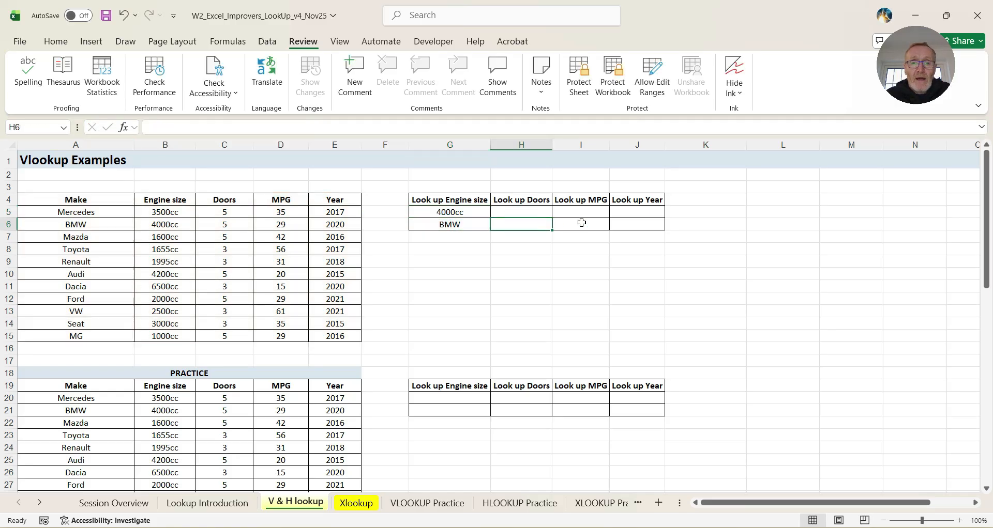
pyautogui.click(580, 223)
pyautogui.click(646, 225)
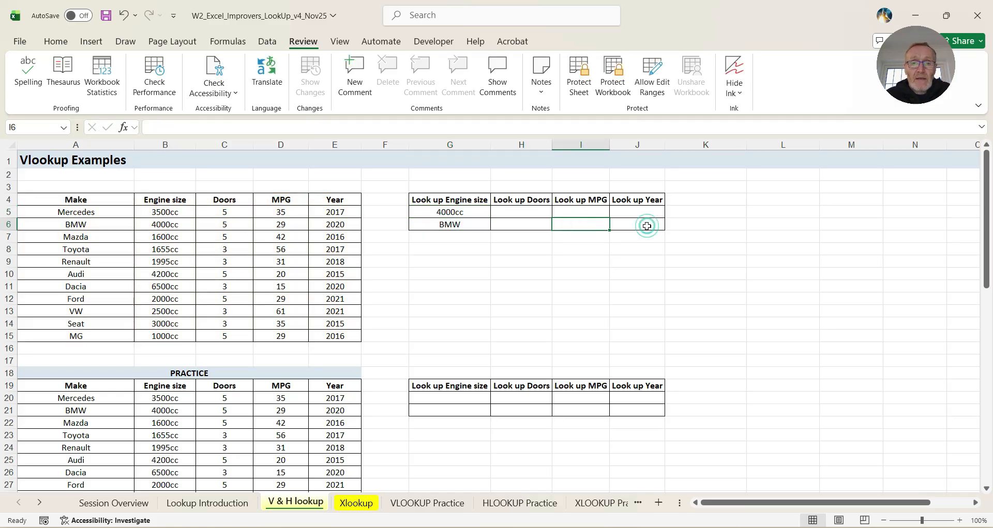
pyautogui.click(462, 213)
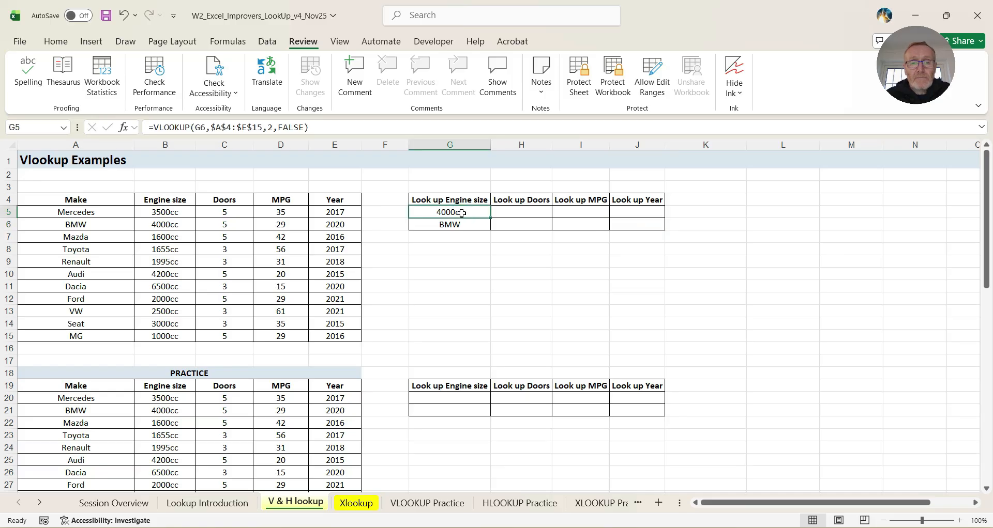
# Step: Start a VLOOKUP formula in cell H5 under Look up Doors, with H6 as the lookup value
pyautogui.click(526, 212)
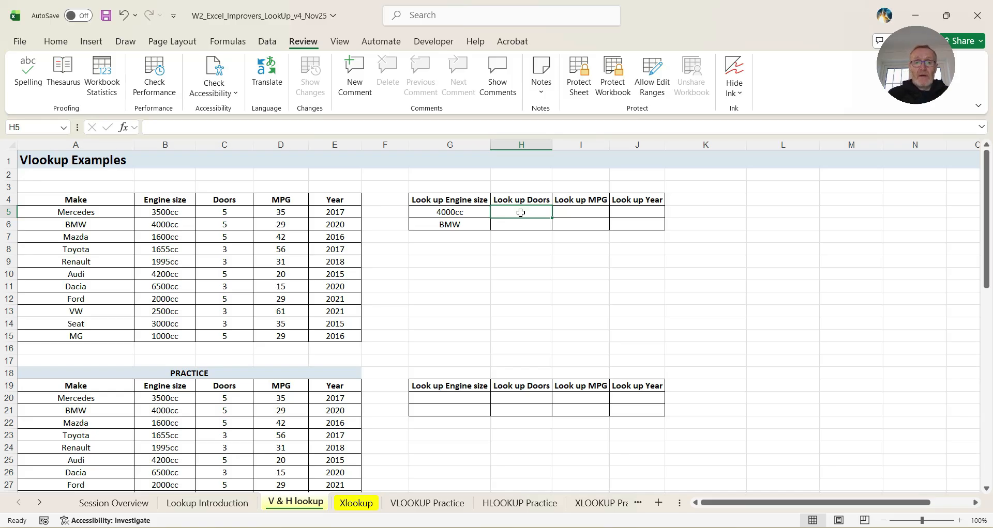
pyautogui.write('=v')
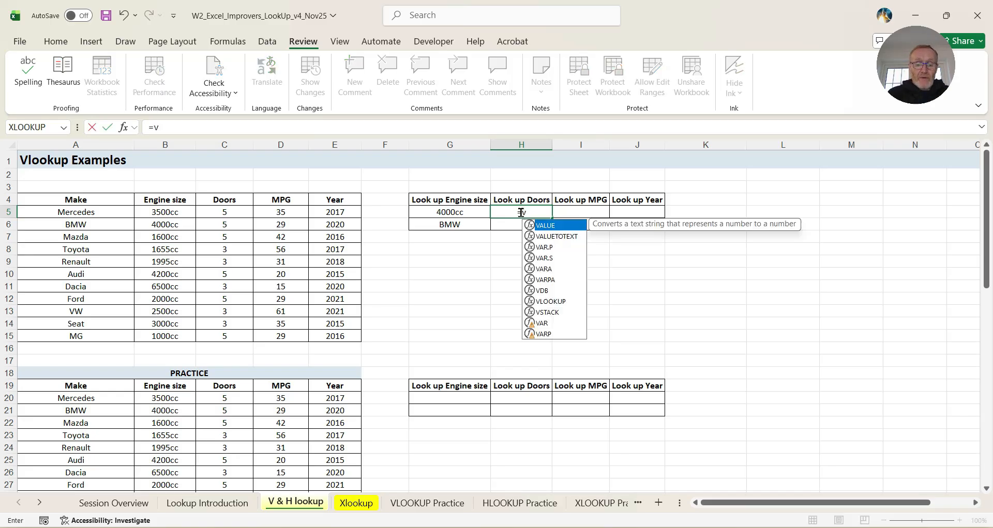
pyautogui.write('ll')
pyautogui.press('BackSpace')
pyautogui.press('BackSpace')
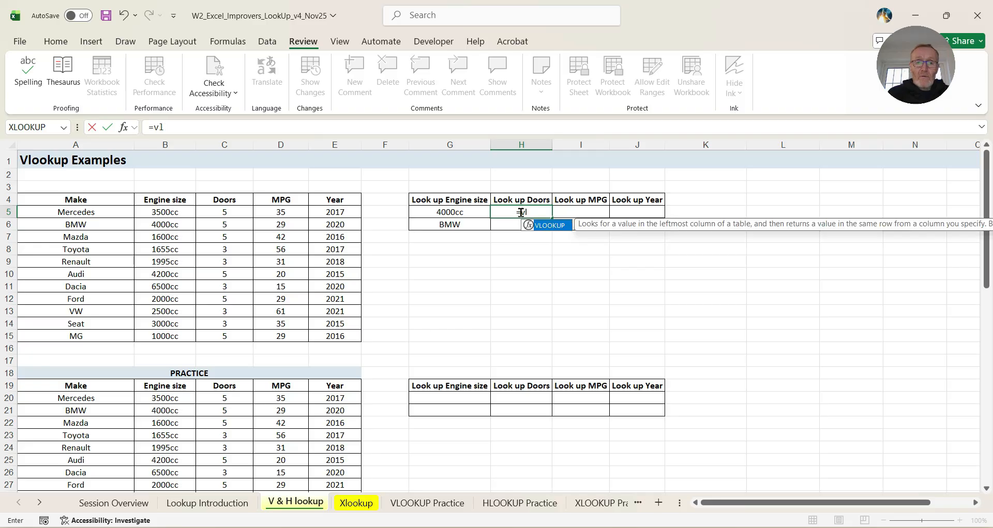
pyautogui.write('ookup')
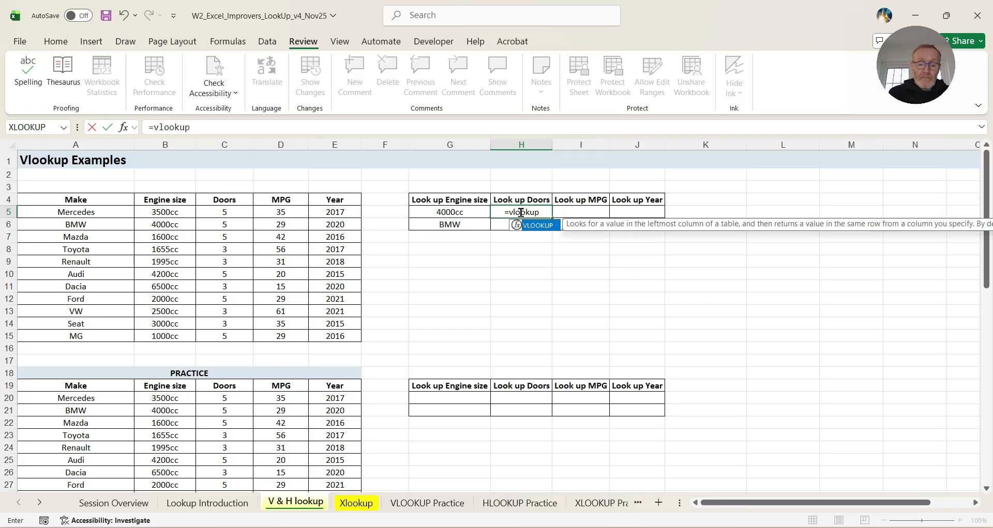
pyautogui.write('(')
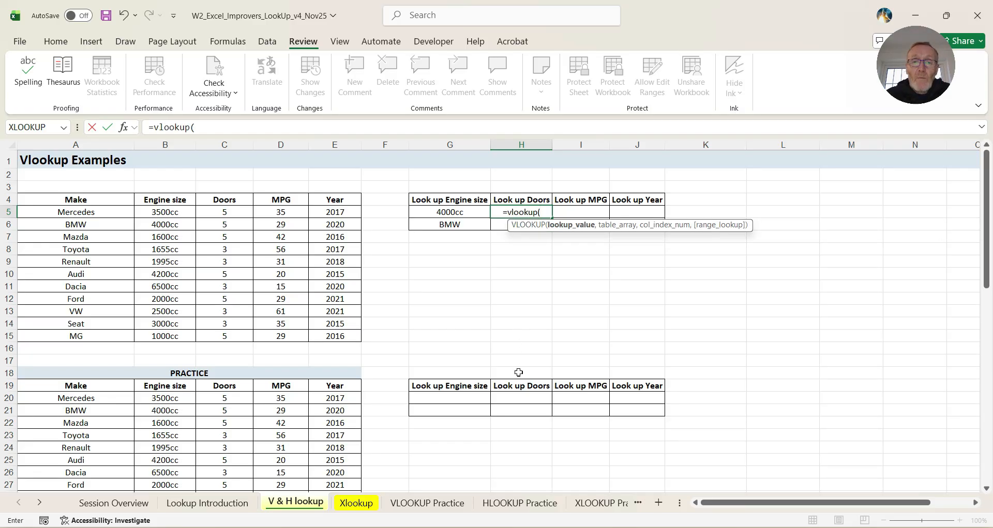
pyautogui.click(501, 226)
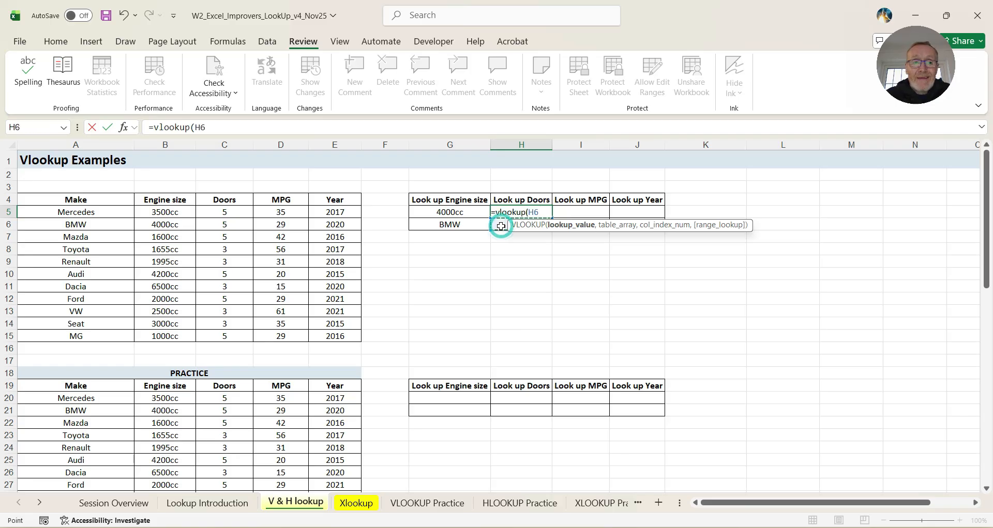
pyautogui.write(',')
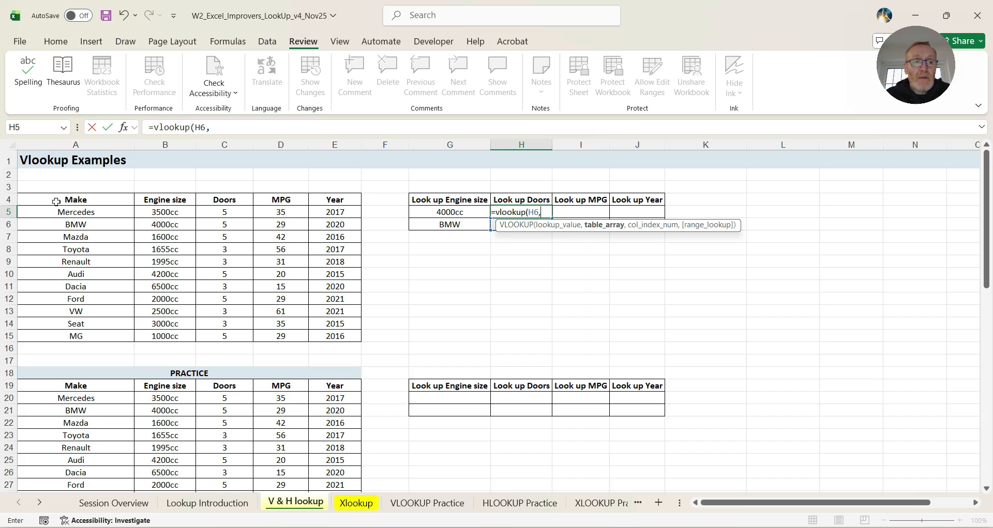
# Step: Complete the H5 VLOOKUP with table array A4:E15, column index 3 and FALSE for an exact match
pyautogui.moveTo(43, 208); pyautogui.dragTo(342, 339)
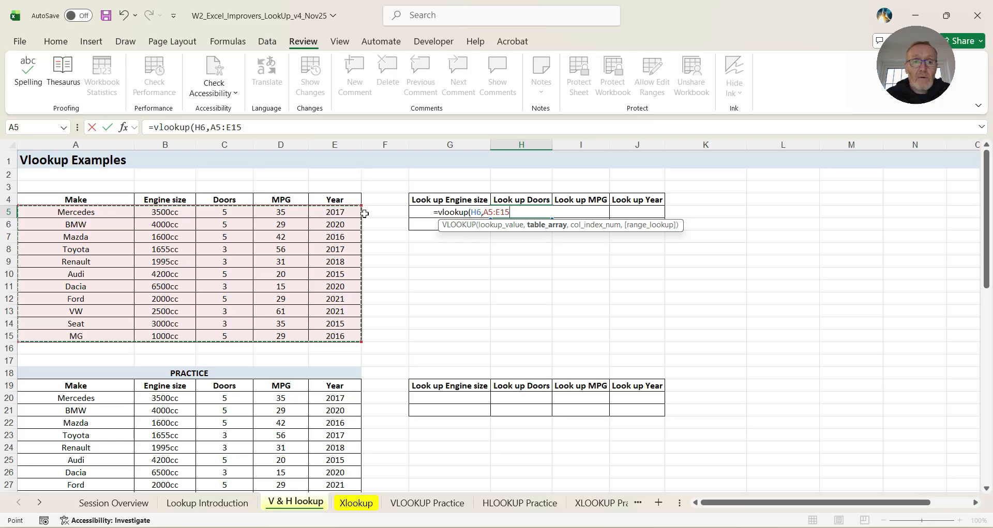
pyautogui.moveTo(362, 207); pyautogui.dragTo(362, 195)
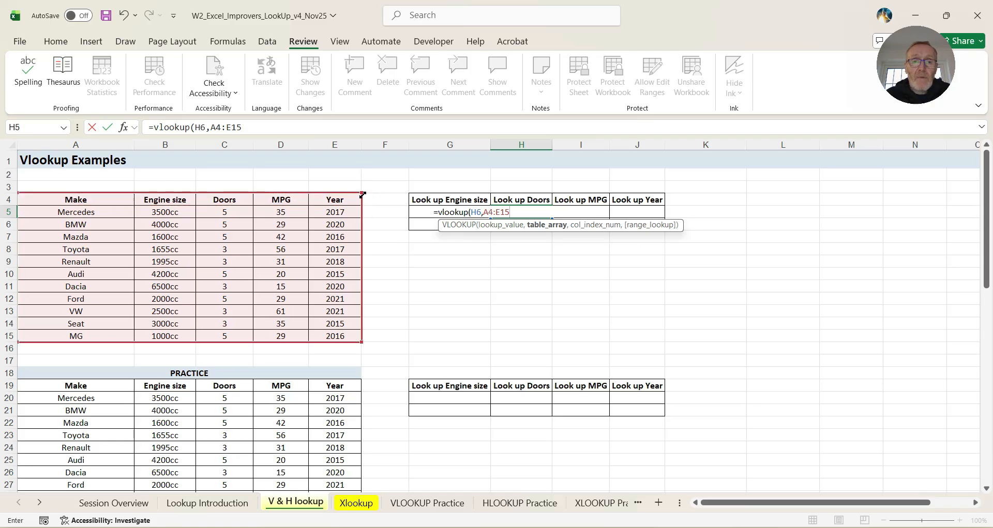
pyautogui.write(',')
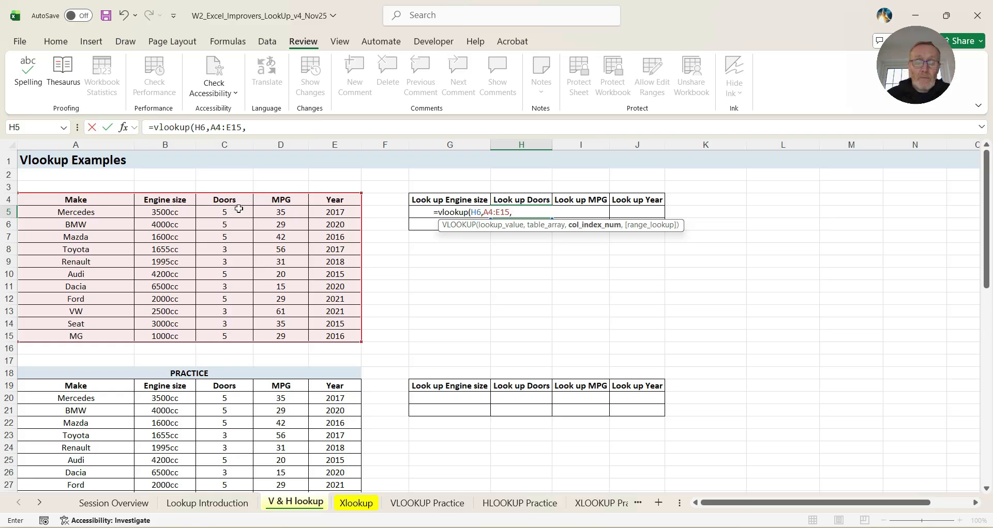
pyautogui.write('3,')
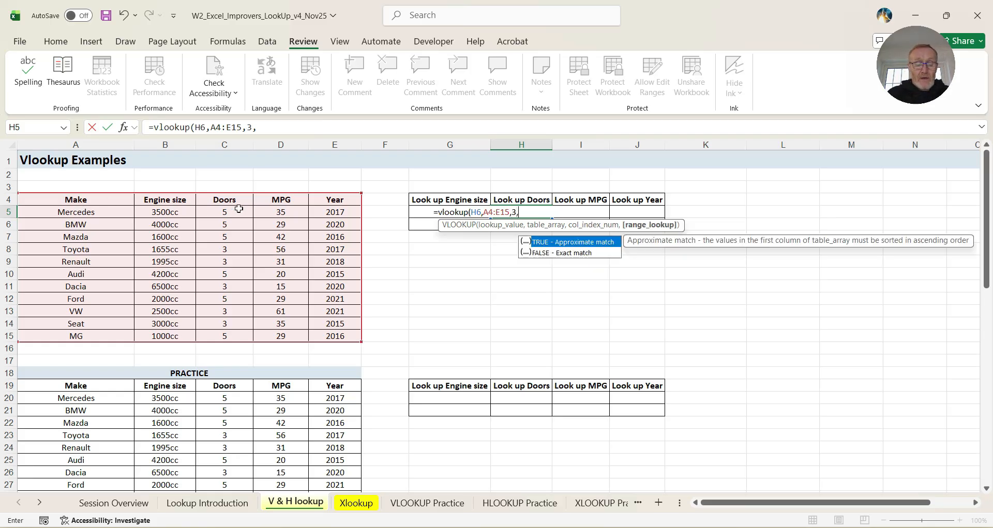
pyautogui.write('FA')
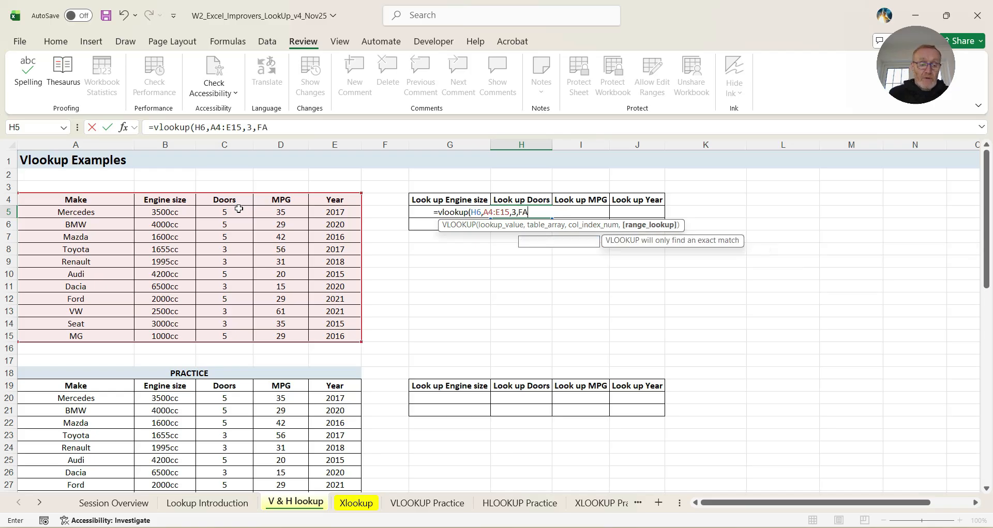
pyautogui.write('LSE')
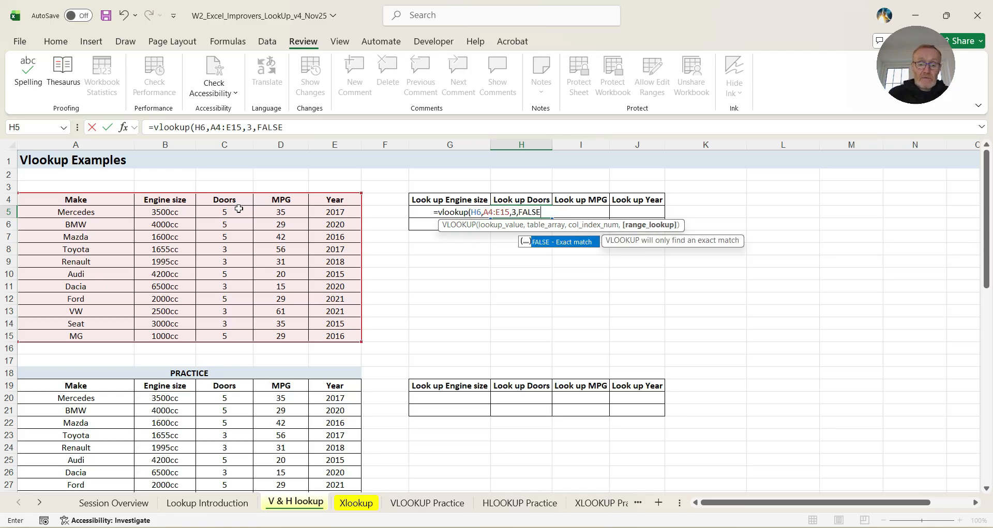
pyautogui.write(')')
pyautogui.press('Return')
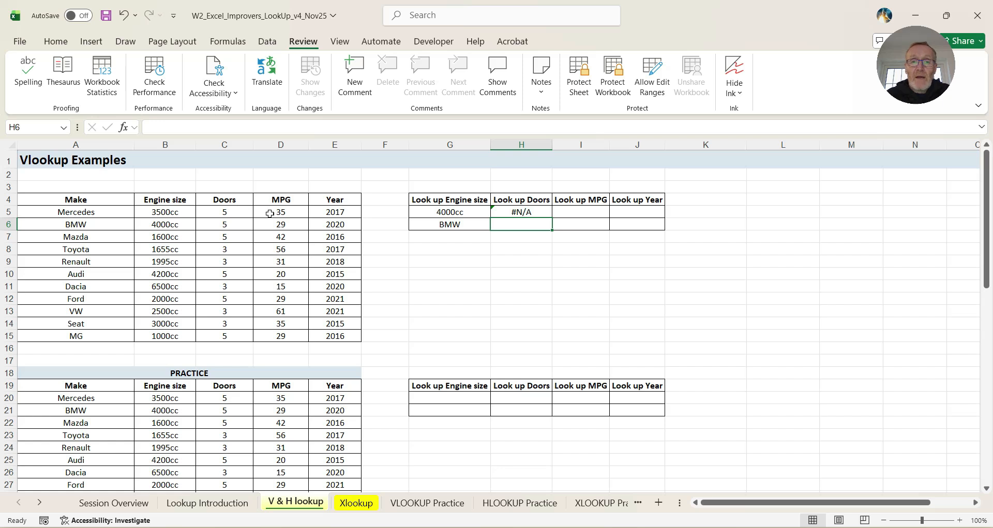
# Step: Enter Audi as the make in H6 and check the H5 doors result against the Audi row of the car table
pyautogui.click(526, 213)
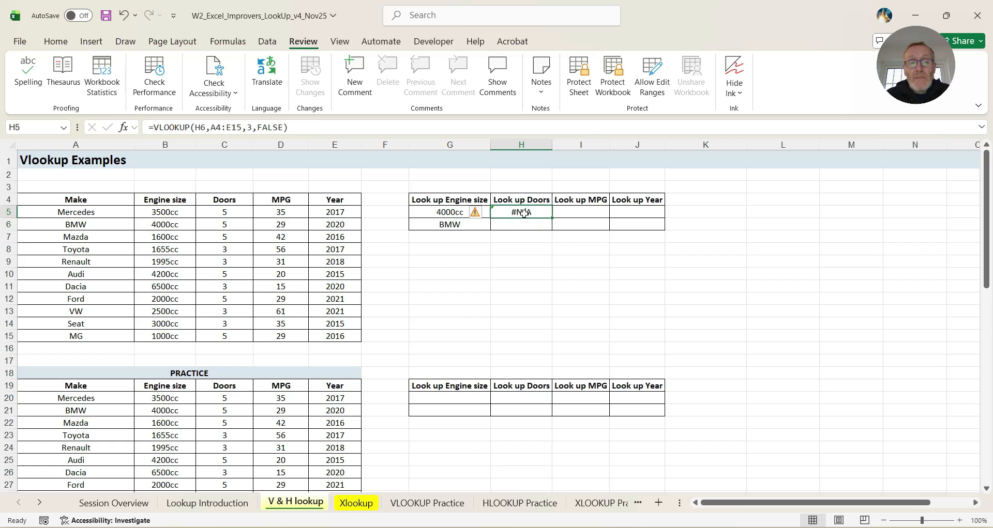
pyautogui.click(513, 227)
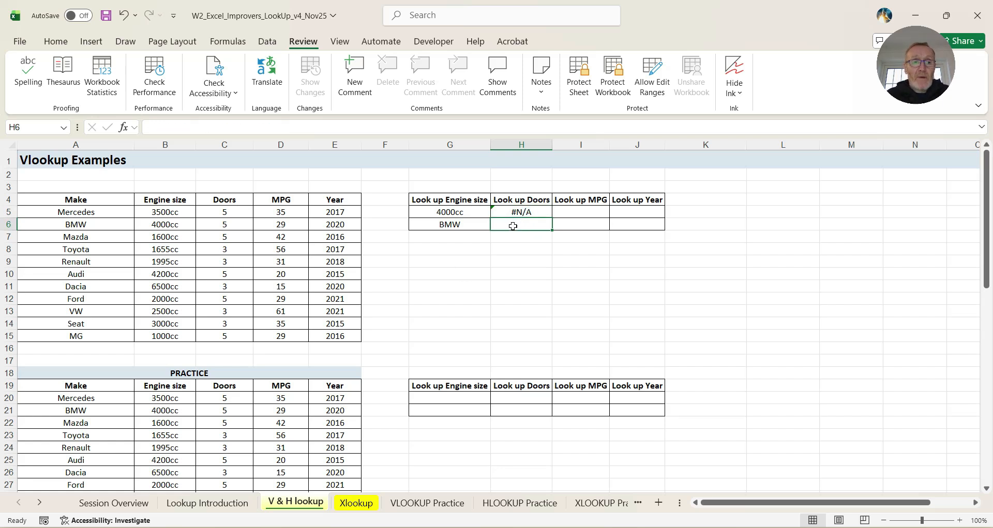
pyautogui.write('Audi')
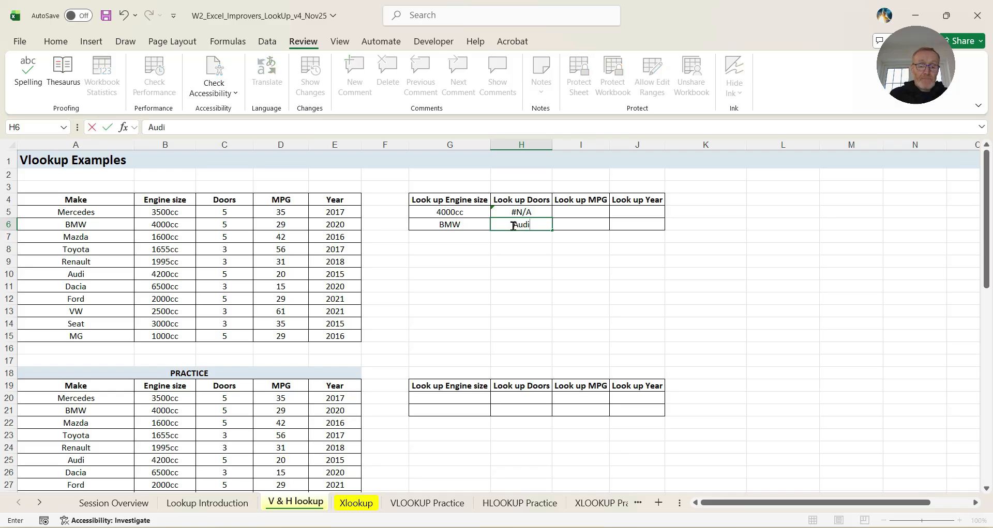
pyautogui.press('Tab')
pyautogui.click(523, 213)
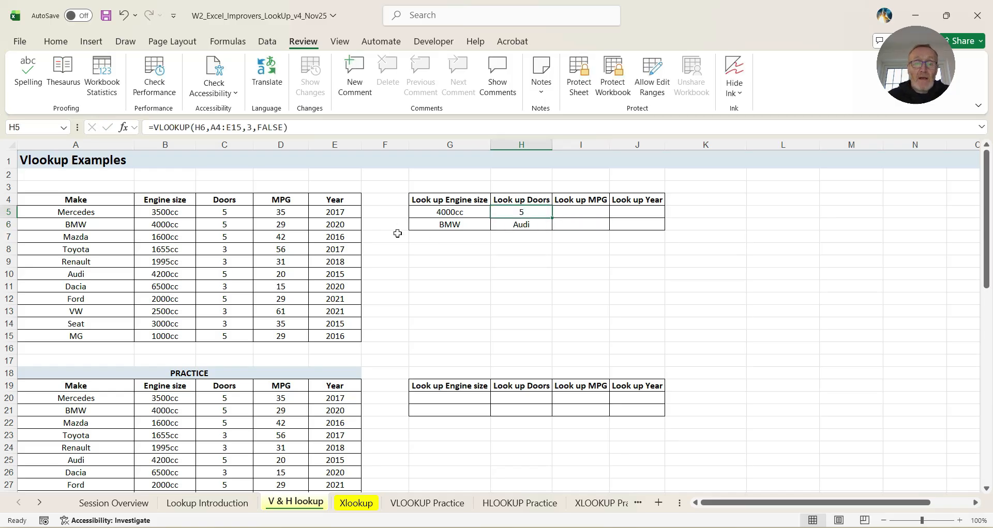
pyautogui.click(75, 273)
pyautogui.click(232, 276)
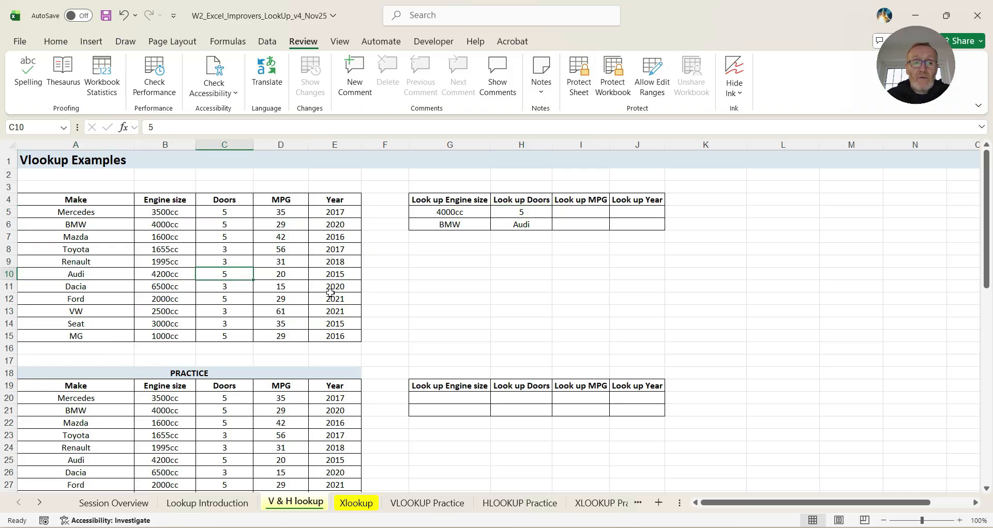
# Step: Set the doors lookup make in cell H6 to Dacia
pyautogui.click(517, 227)
pyautogui.write('Dacia')
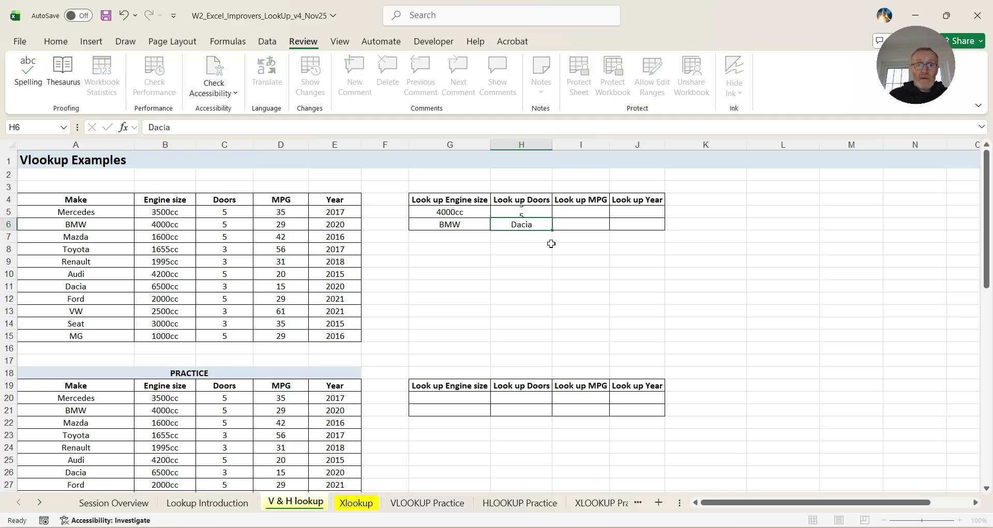
pyautogui.press('Tab')
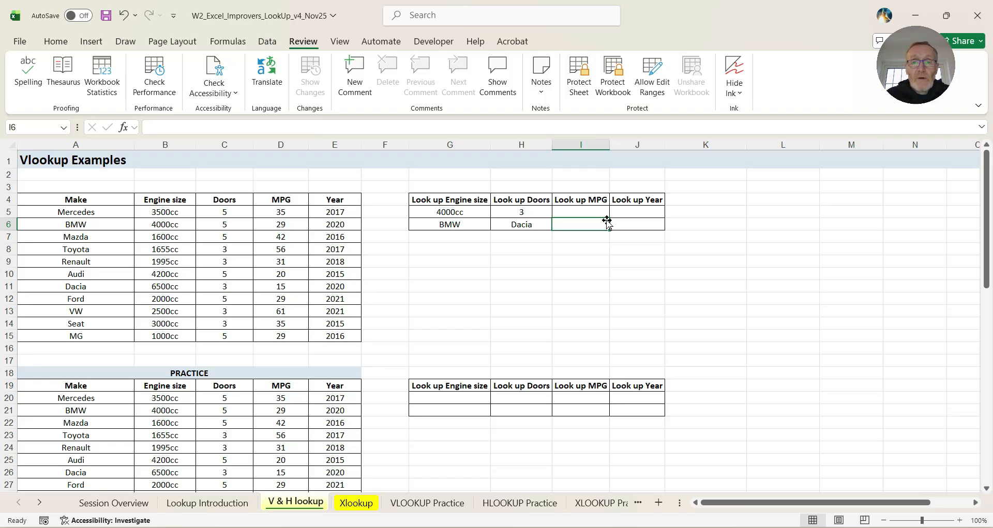
# Step: Start a VLOOKUP formula in cell I5 under Look up MPG, with I6 as the lookup value
pyautogui.click(591, 211)
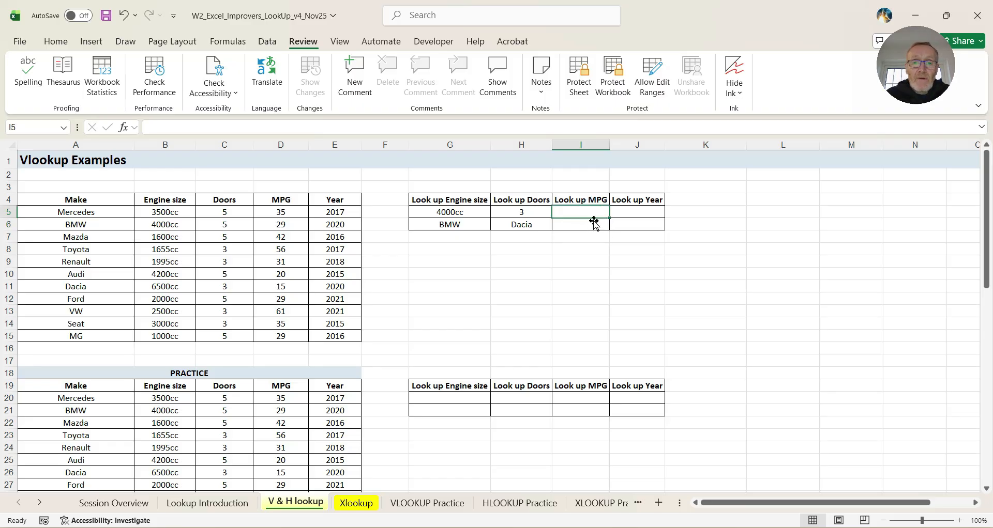
pyautogui.click(227, 128)
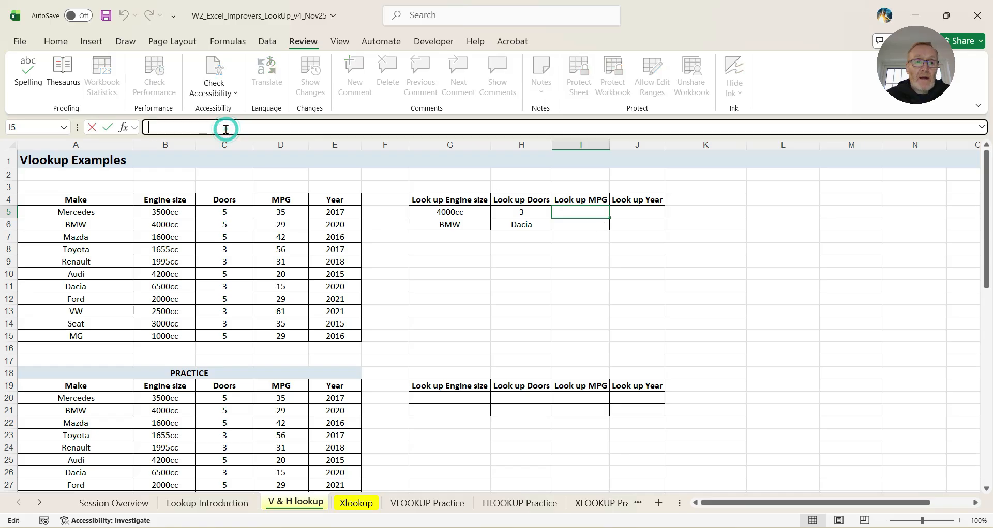
pyautogui.write('=vl')
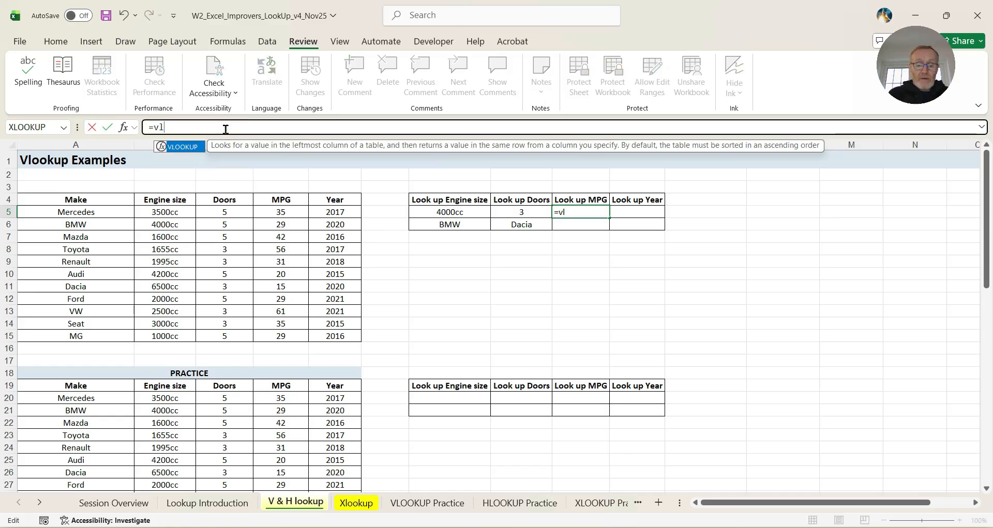
pyautogui.write('ooup(')
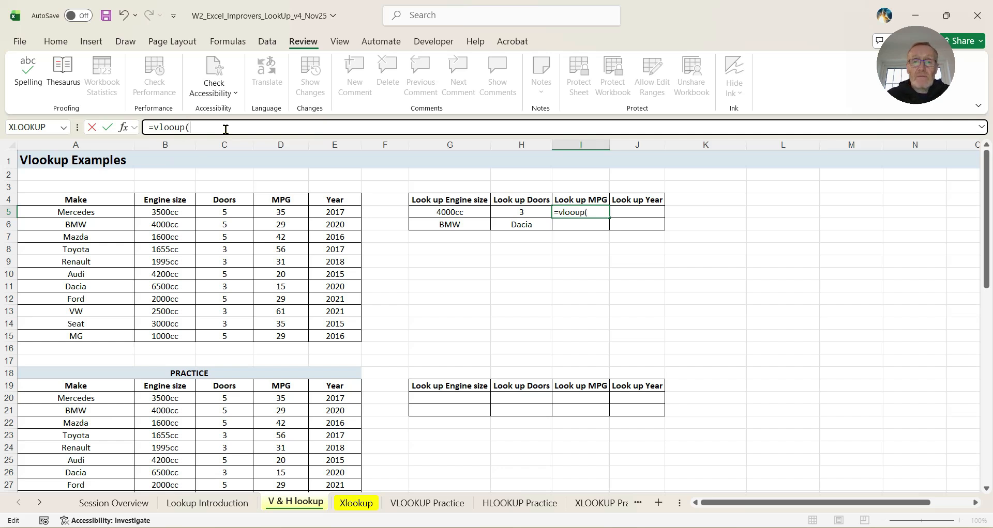
pyautogui.press('BackSpace')
pyautogui.press('BackSpace')
pyautogui.press('BackSpace')
pyautogui.write('kup(')
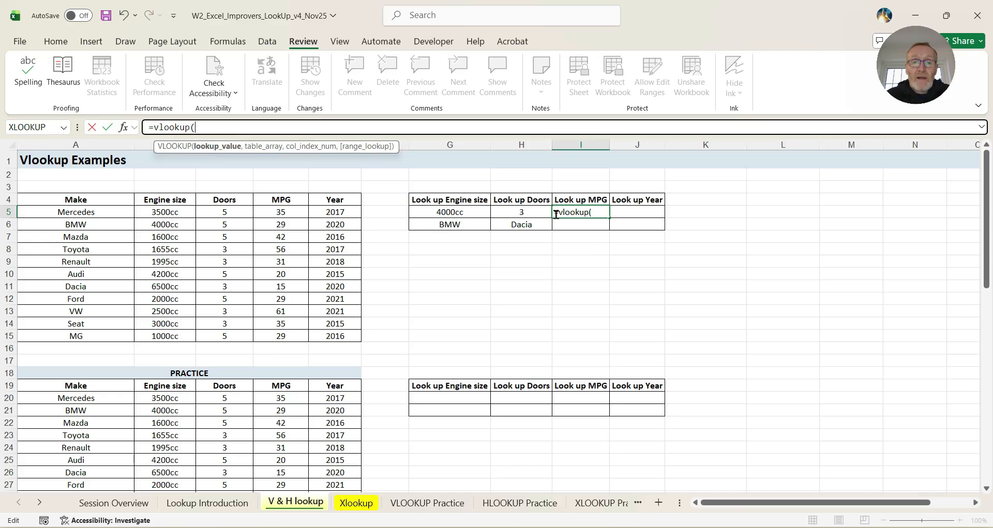
pyautogui.click(575, 226)
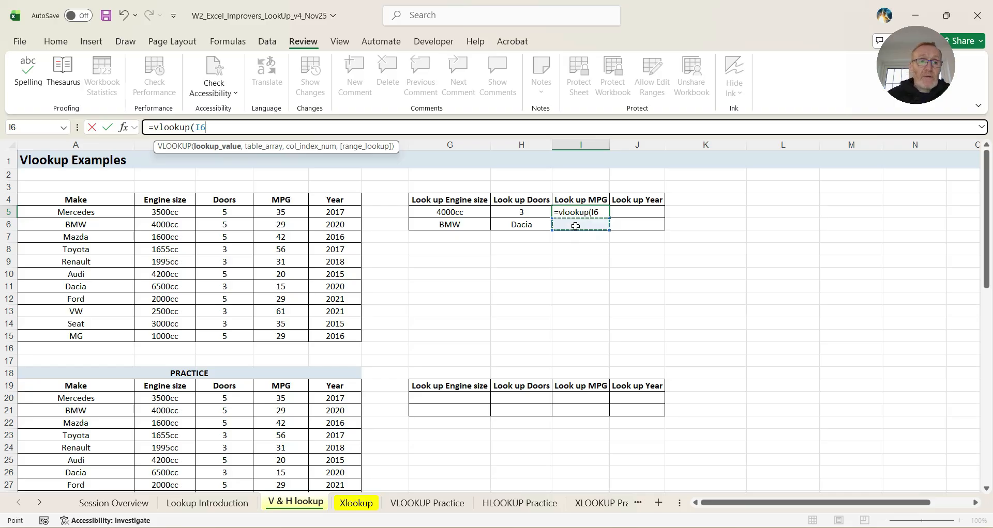
pyautogui.write(',')
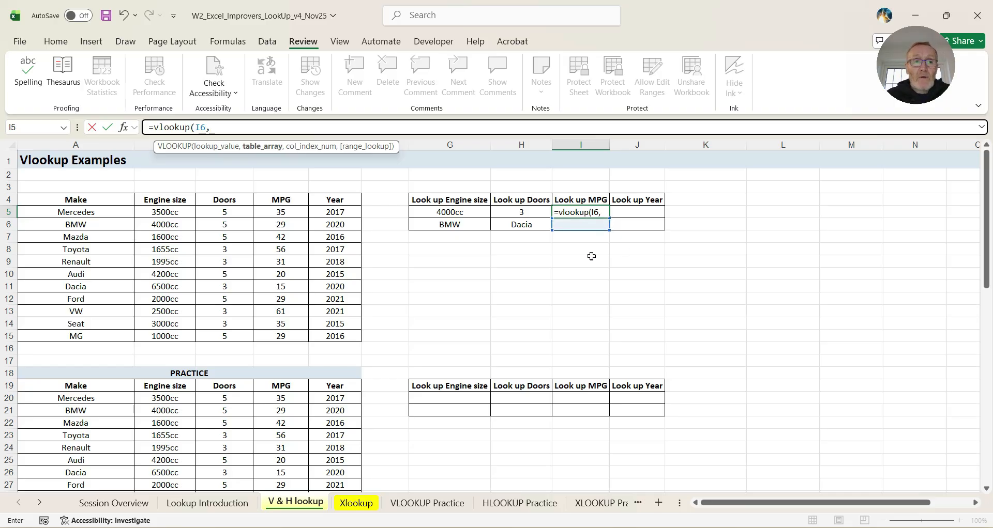
# Step: Complete the I5 VLOOKUP with table array A4:E15, column index 4 and FALSE for an exact match
pyautogui.moveTo(50, 200); pyautogui.dragTo(336, 339)
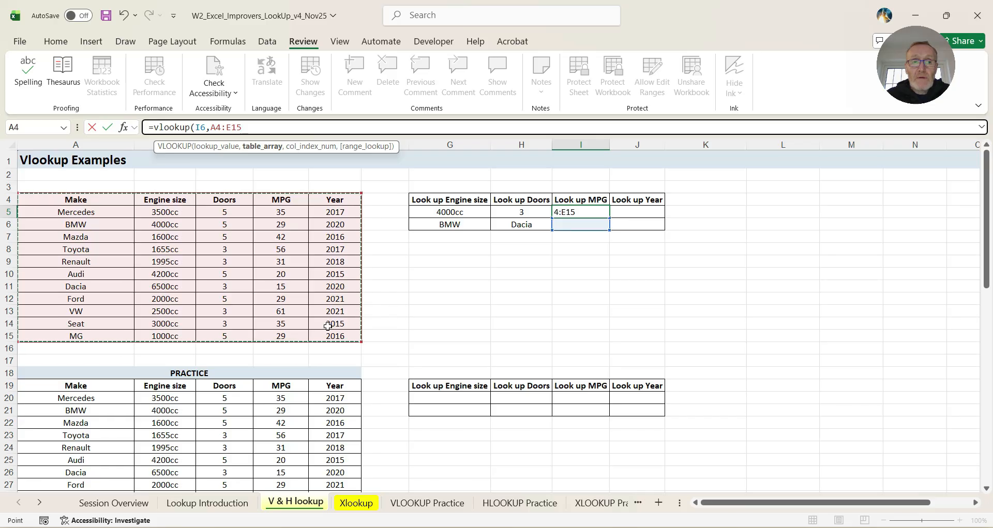
pyautogui.write(',')
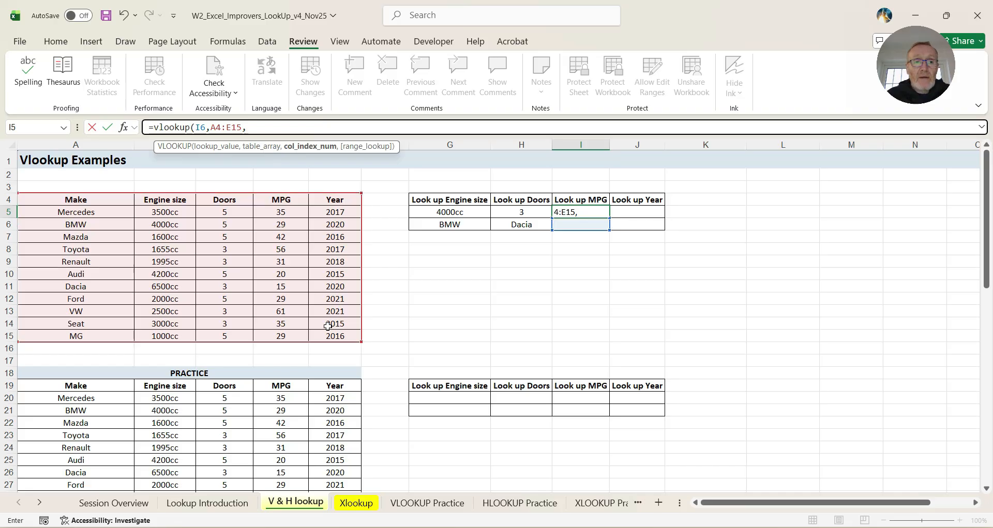
pyautogui.write('4,FALSE')
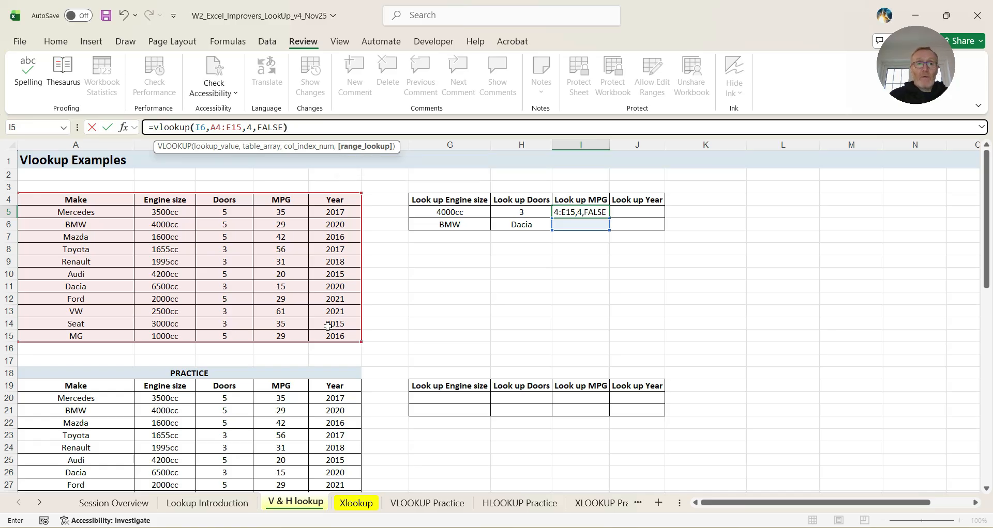
pyautogui.write(')')
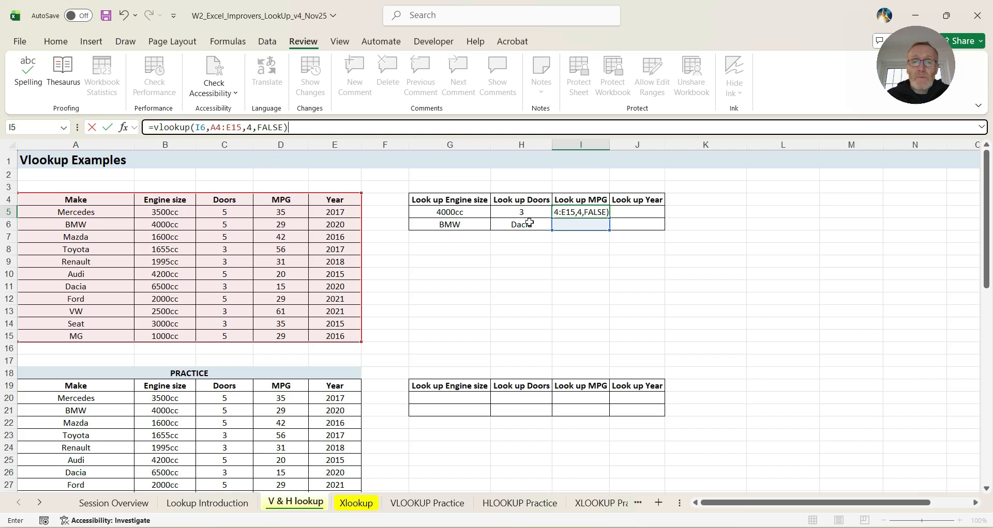
pyautogui.press('Return')
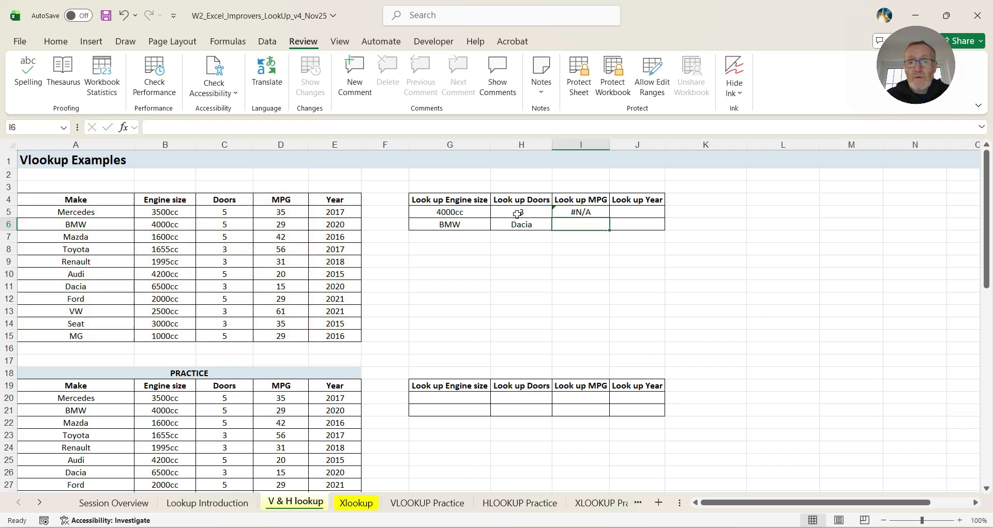
# Step: Enter VW as the MPG lookup make in cell I6 and check the formula result in I5
pyautogui.click(588, 212)
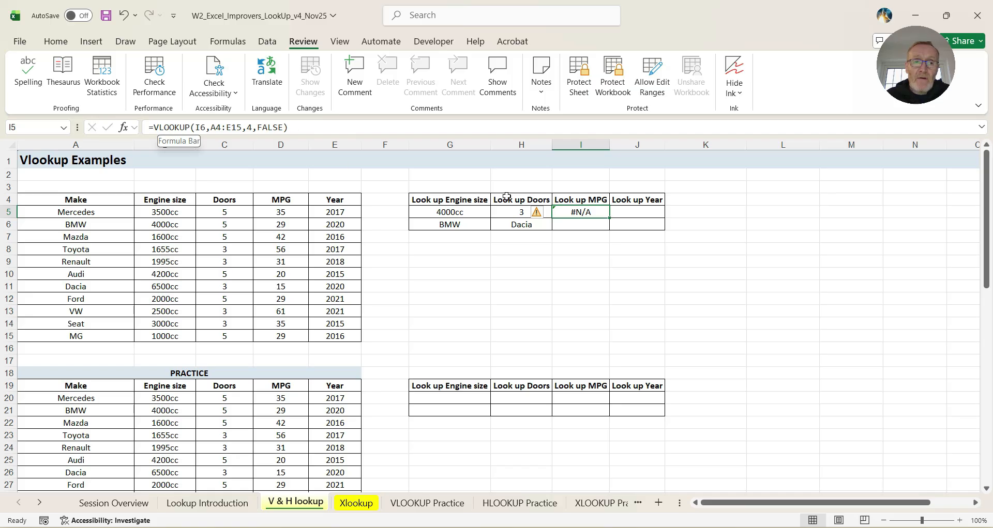
pyautogui.click(584, 225)
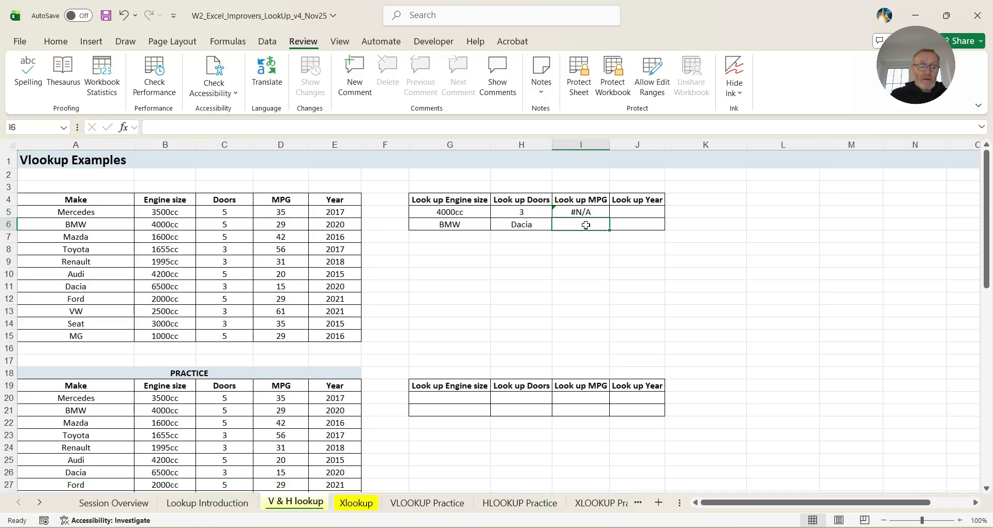
pyautogui.write('VW')
pyautogui.press('Tab')
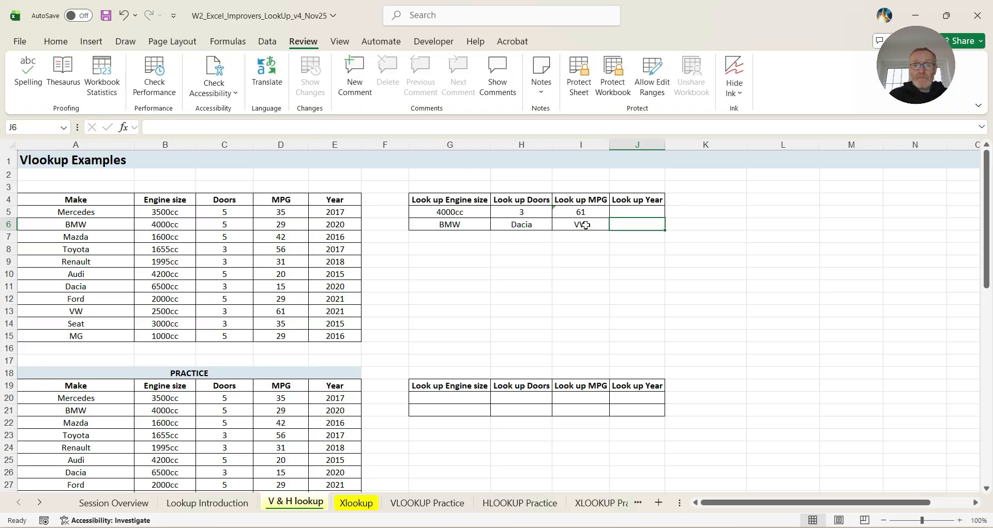
pyautogui.click(586, 212)
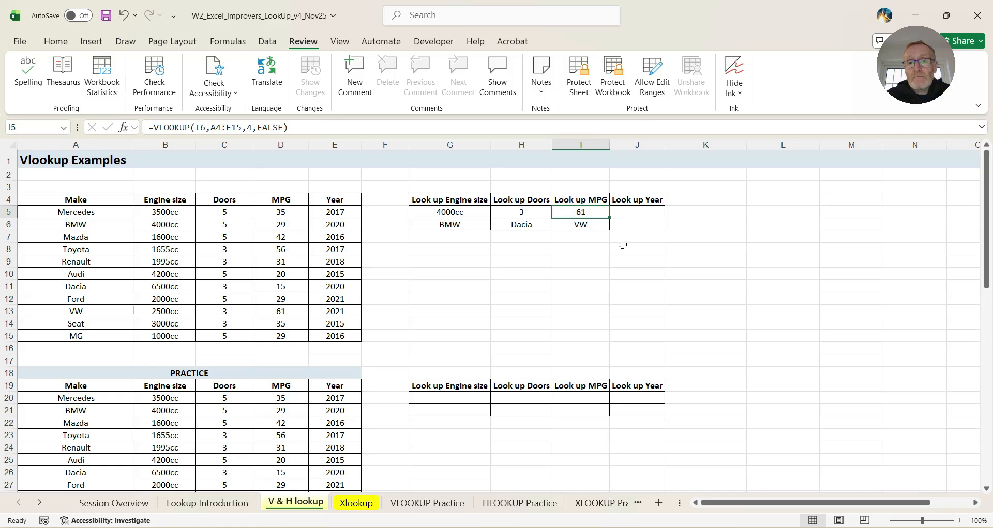
# Step: Build a VLOOKUP formula in J5 under Look up Year with lookup value J6, table array A4:E15, column index 5 and FALSE
pyautogui.click(627, 212)
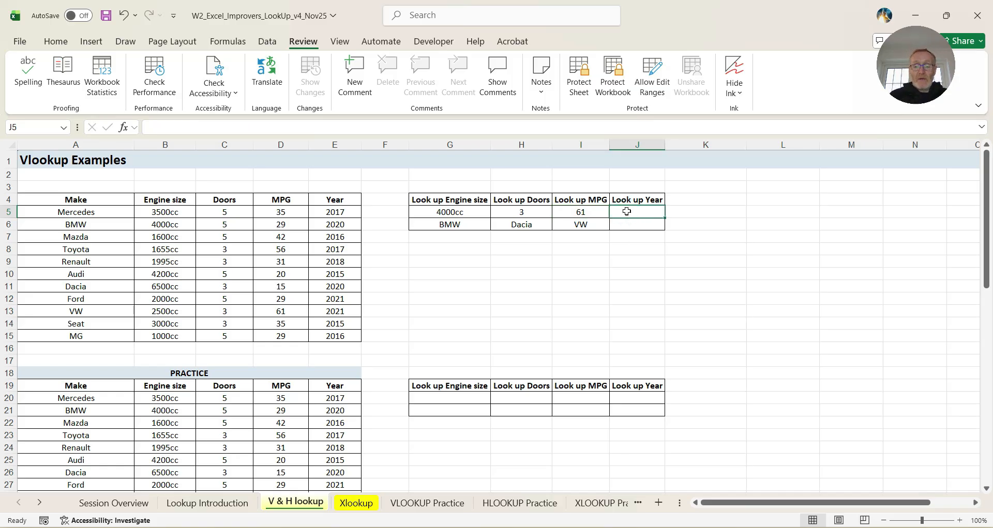
pyautogui.write('=vlookup(')
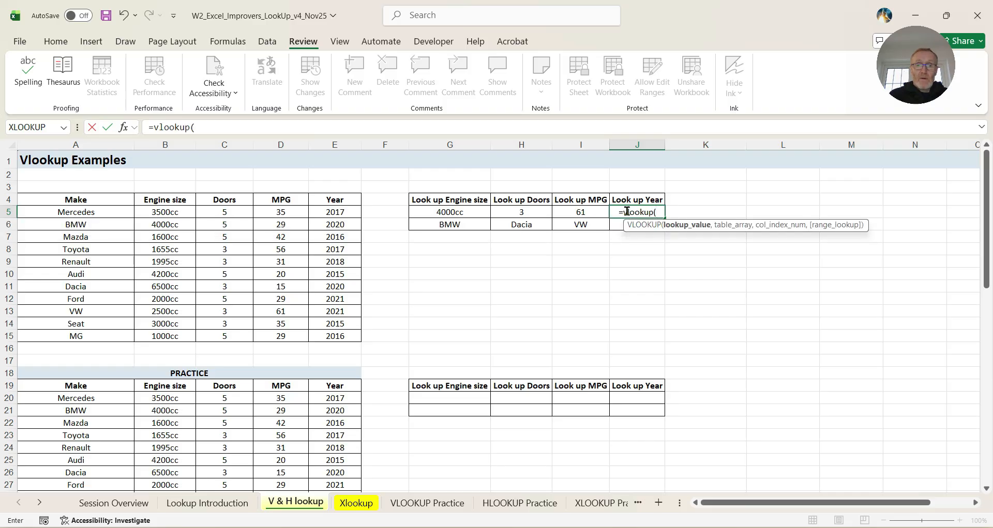
pyautogui.click(618, 226)
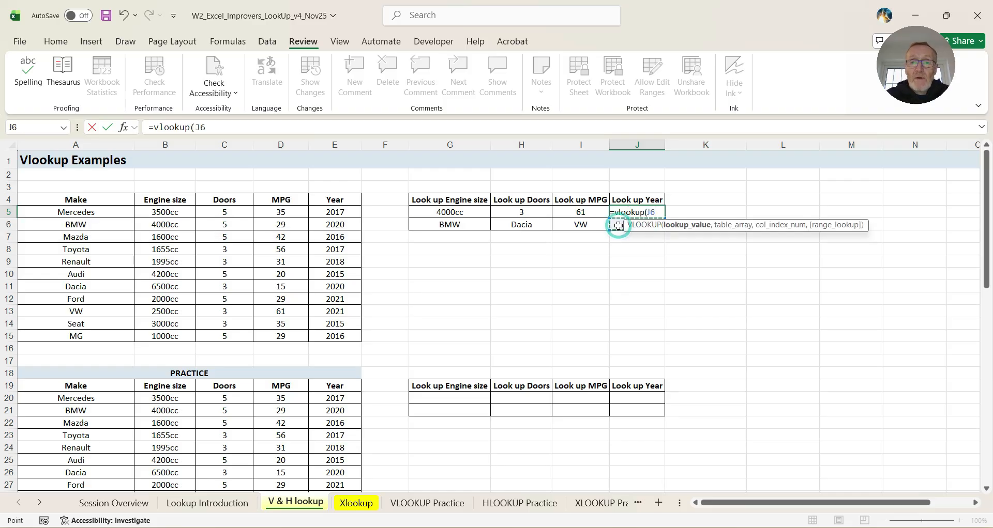
pyautogui.write(',')
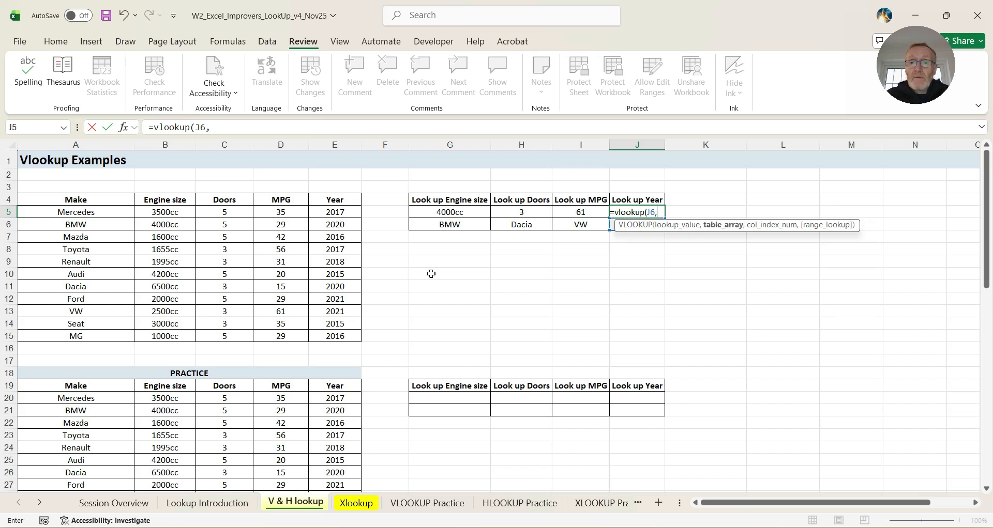
pyautogui.moveTo(82, 202); pyautogui.dragTo(322, 339)
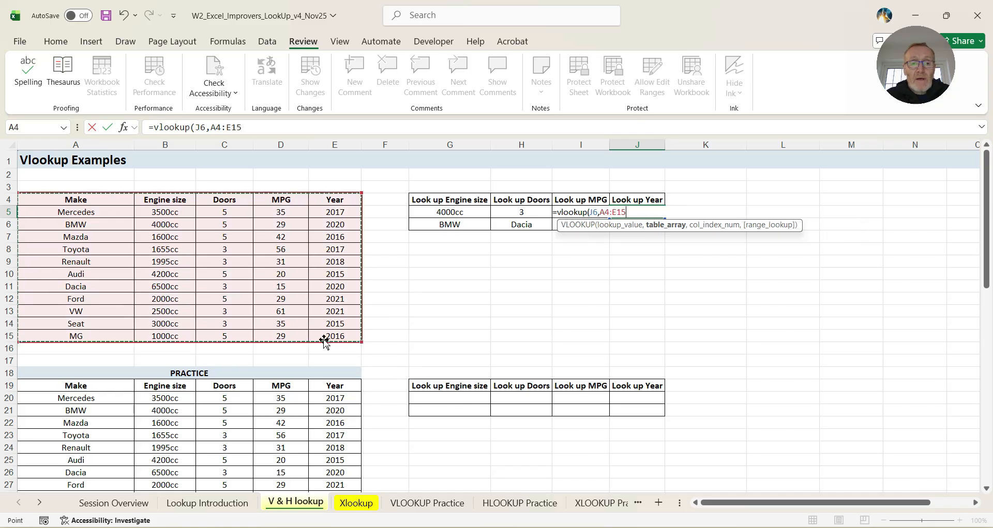
pyautogui.write(',')
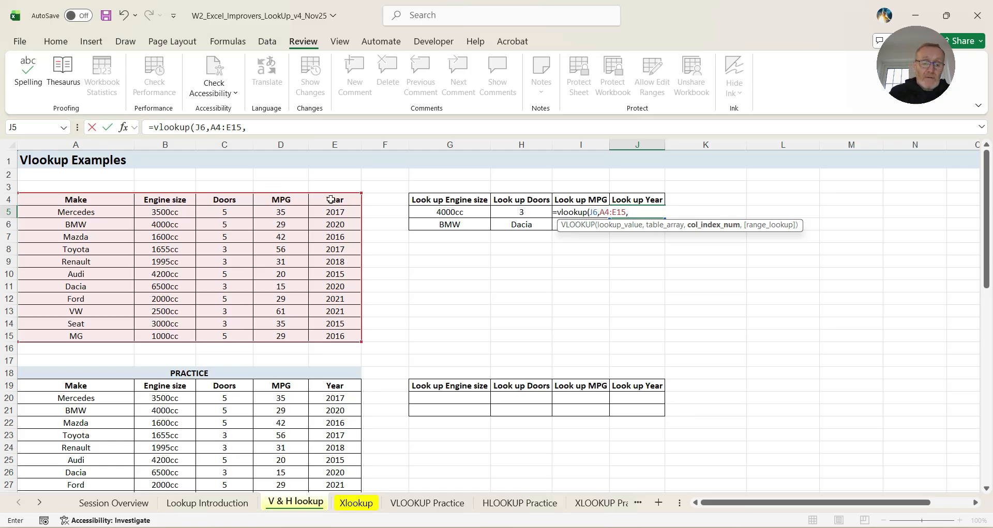
pyautogui.write('5,')
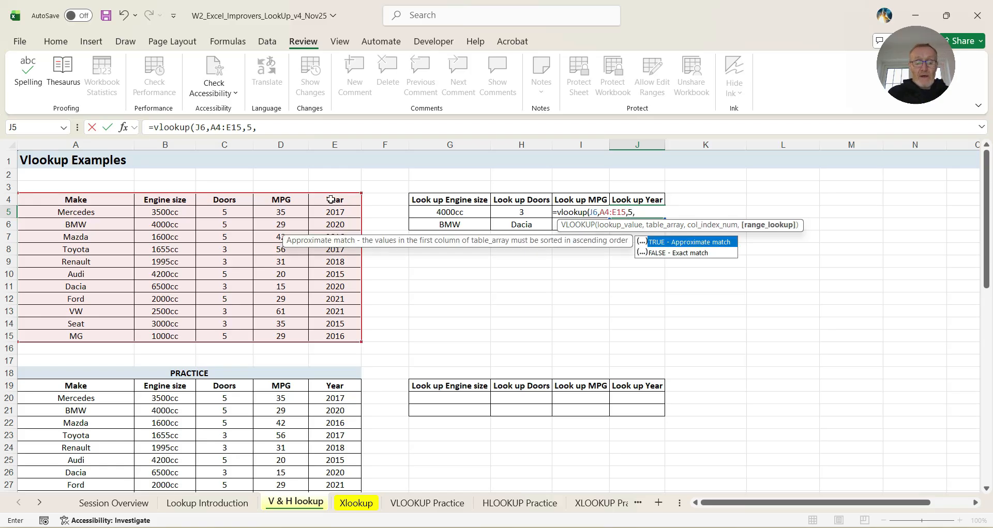
pyautogui.write('FALSE')
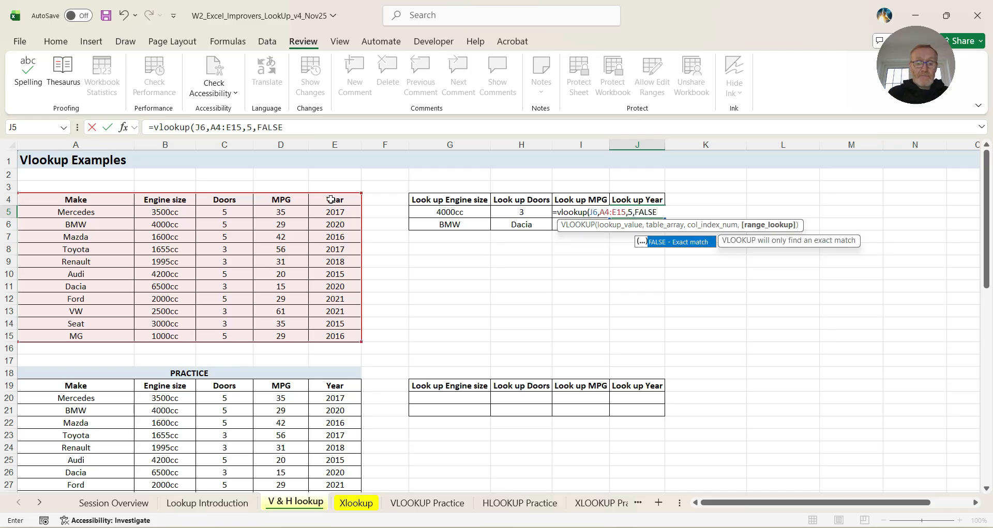
pyautogui.write(')')
pyautogui.press('Return')
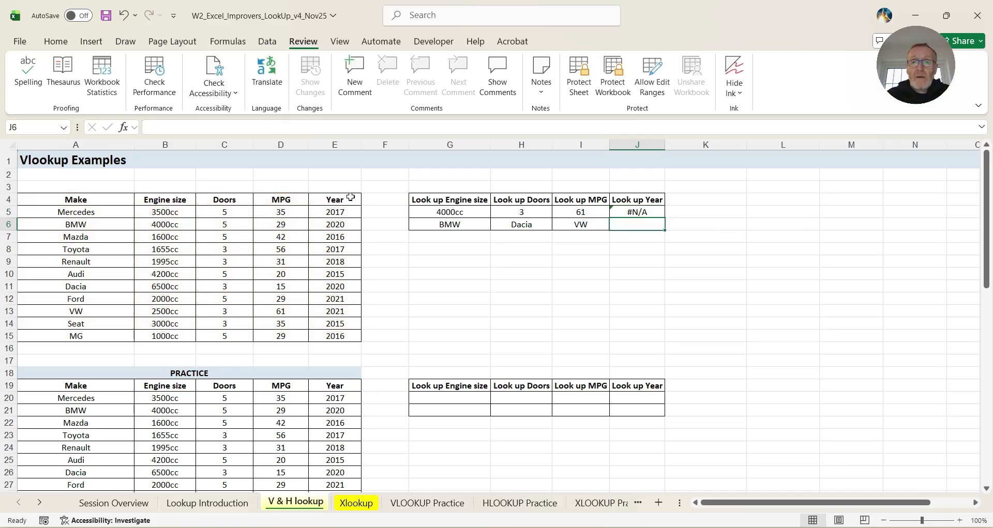
# Step: Enter Renault as the year lookup make in cell J6 and check the formula in J5
pyautogui.click(639, 226)
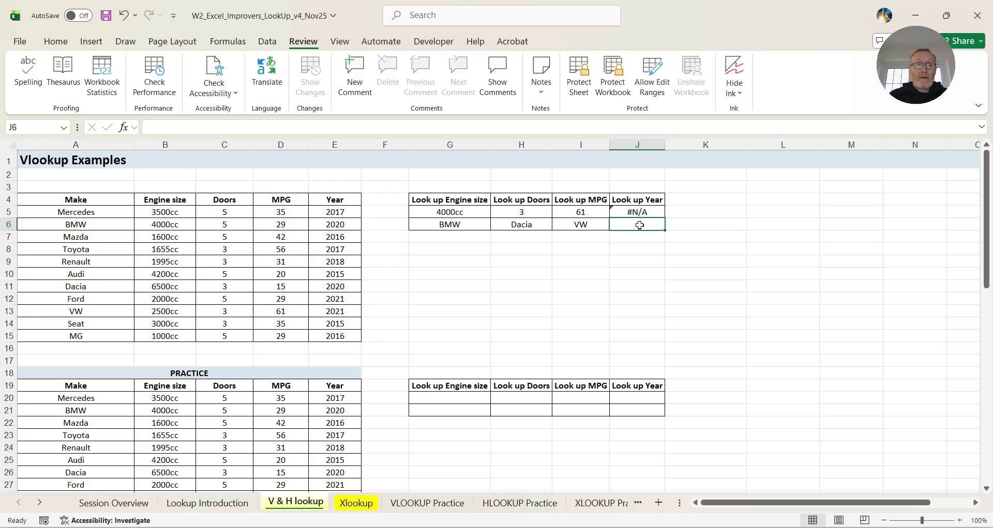
pyautogui.write('Renault')
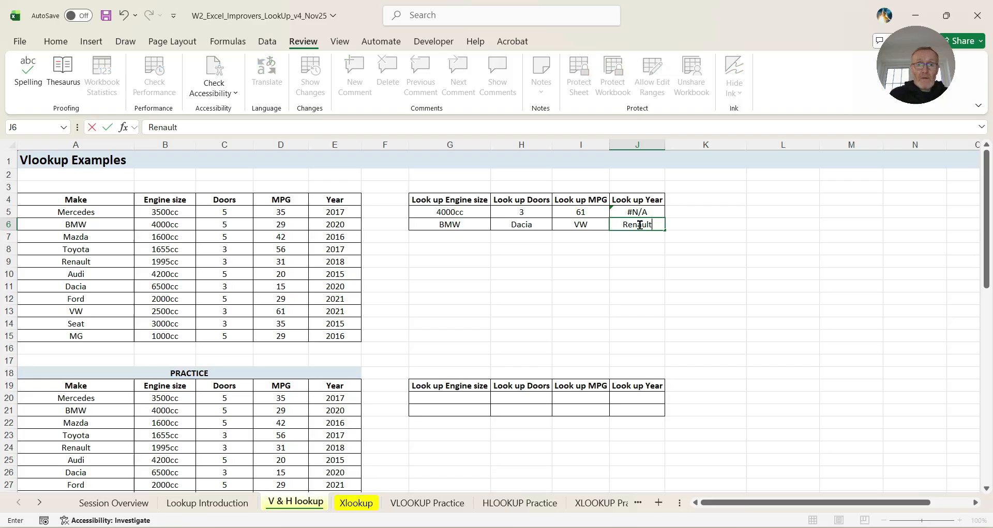
pyautogui.press('Tab')
pyautogui.click(638, 213)
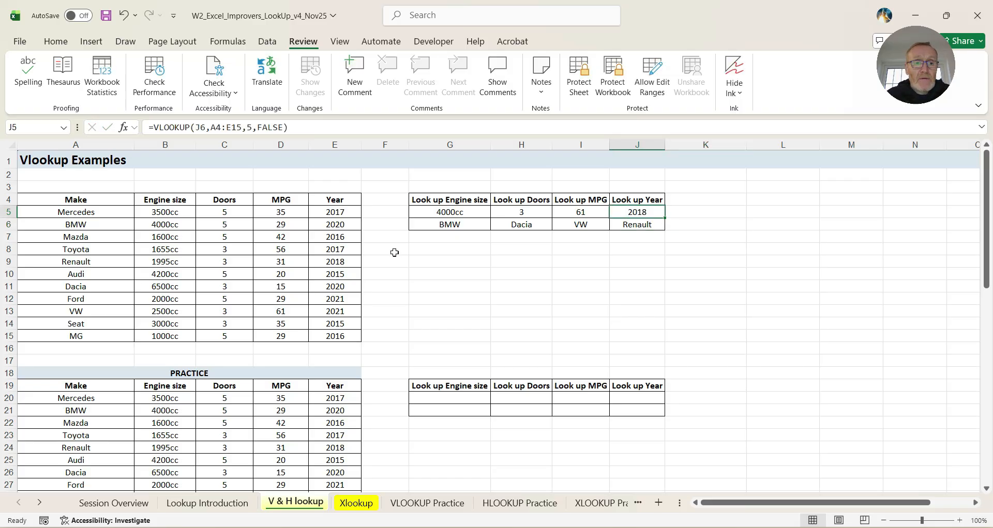
# Step: Start an HLOOKUP formula in cell B50 under Look up Doors in the Hlookup Examples, with B51 as the lookup value
pyautogui.scroll(-1, 439, 324)
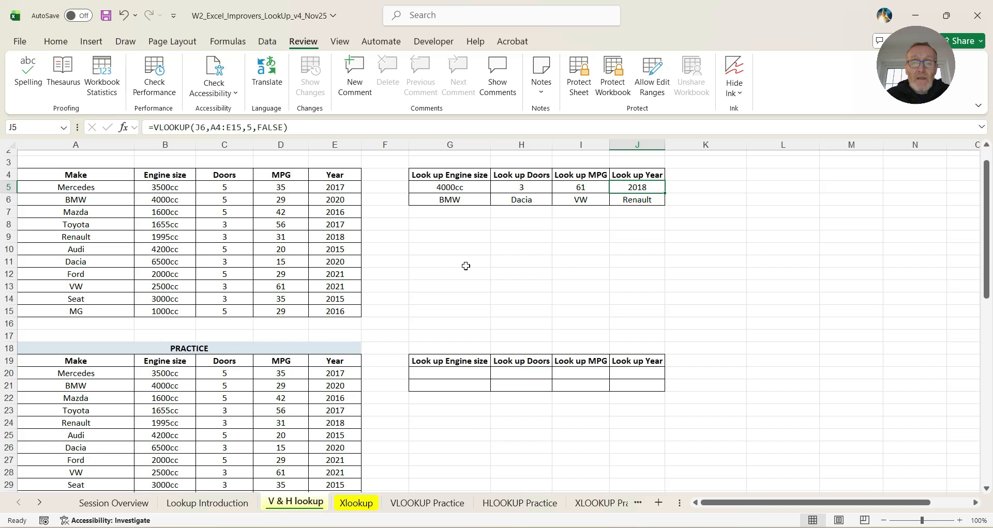
pyautogui.scroll(-1, 466, 265)
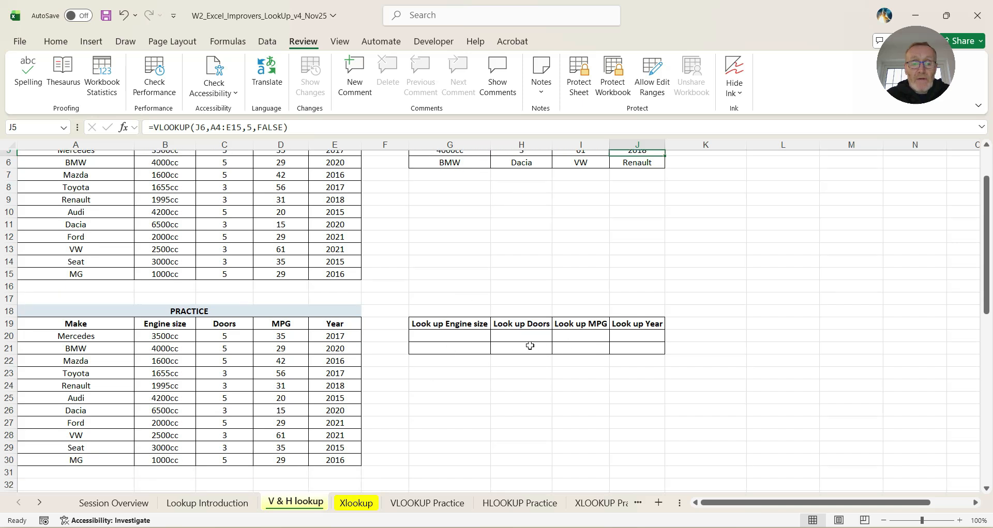
pyautogui.scroll(-8, 337, 358)
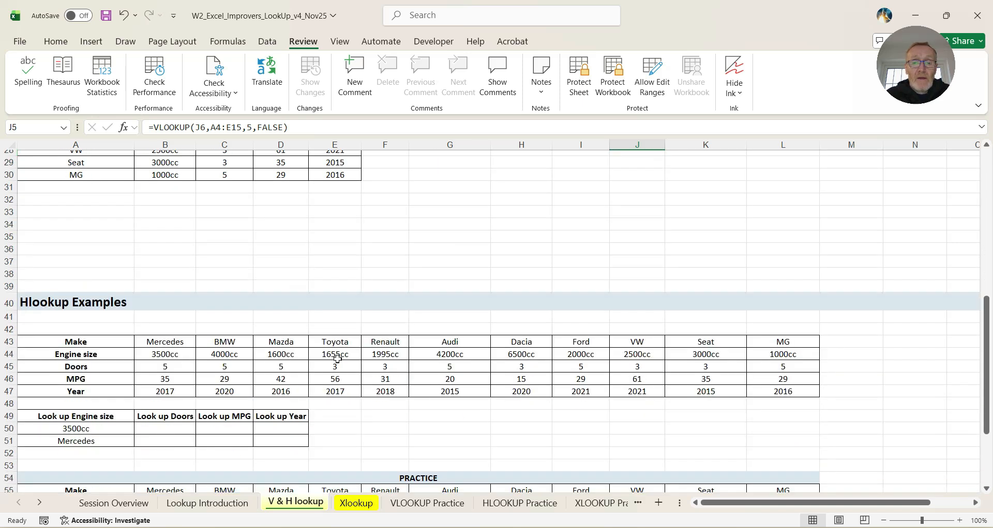
pyautogui.scroll(-5, 337, 358)
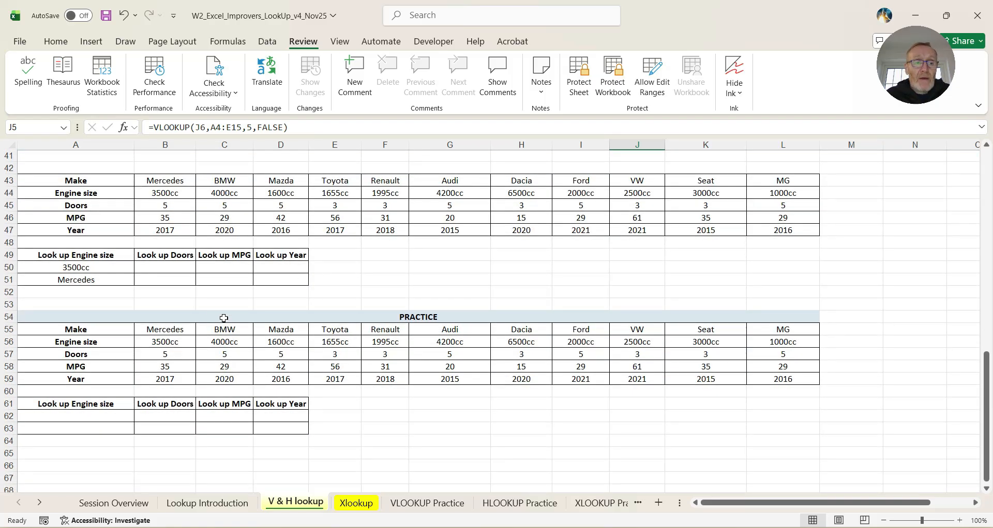
pyautogui.scroll(1, 170, 230)
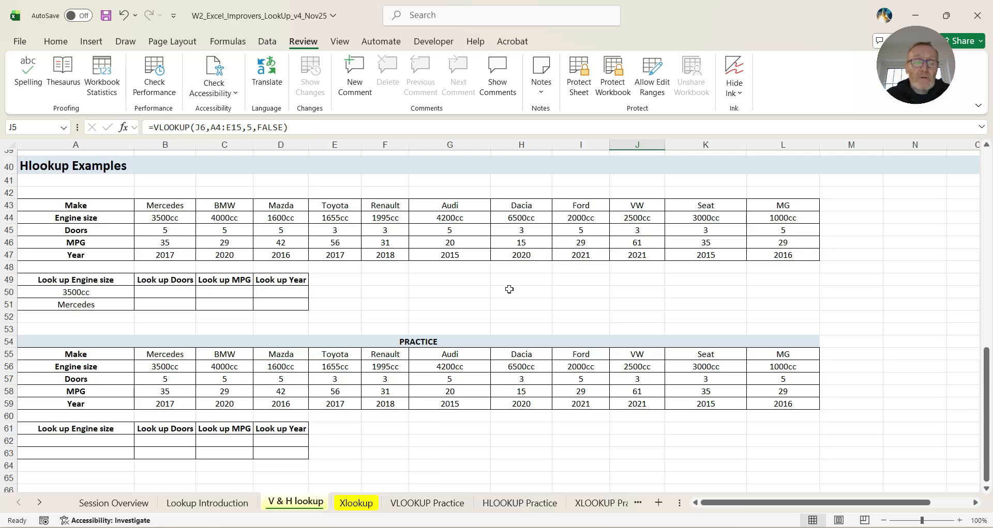
pyautogui.click(160, 293)
pyautogui.write('=')
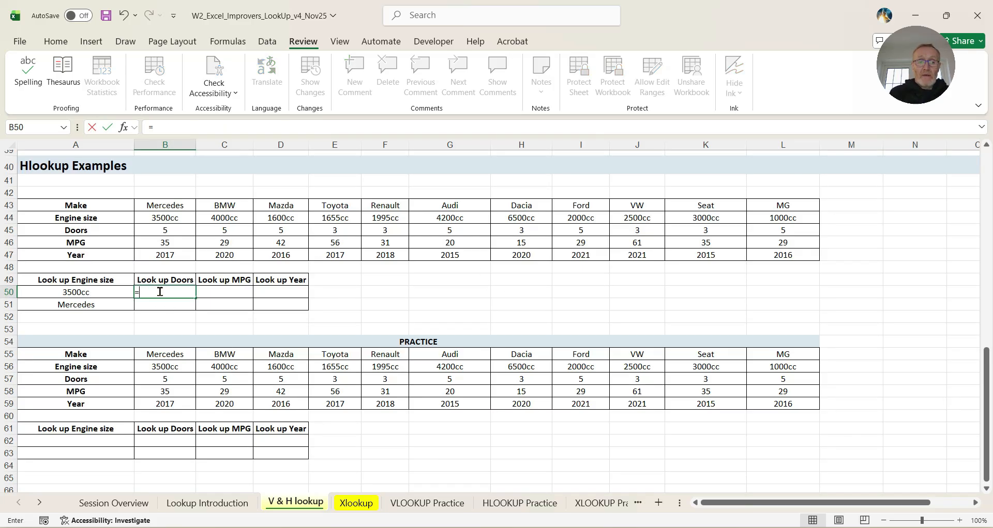
pyautogui.write('hlookup')
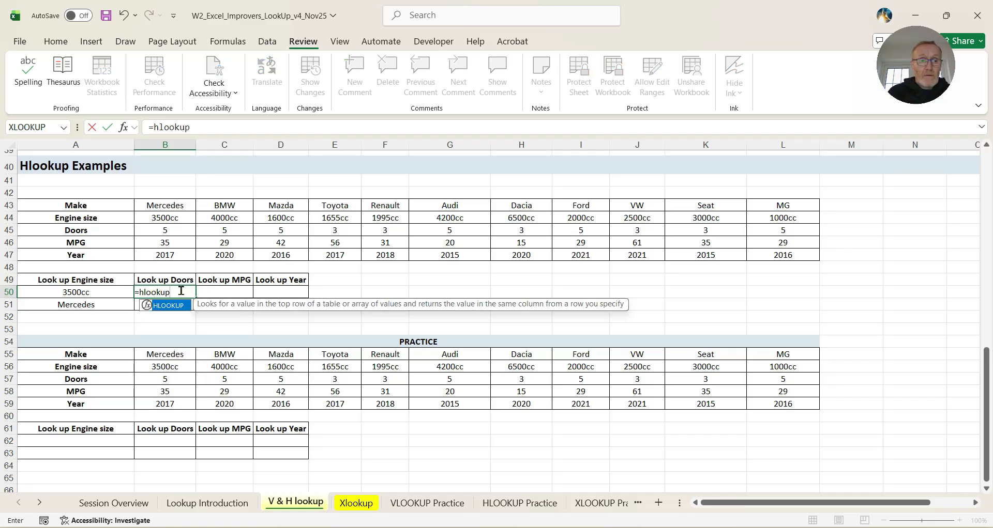
pyautogui.write('(')
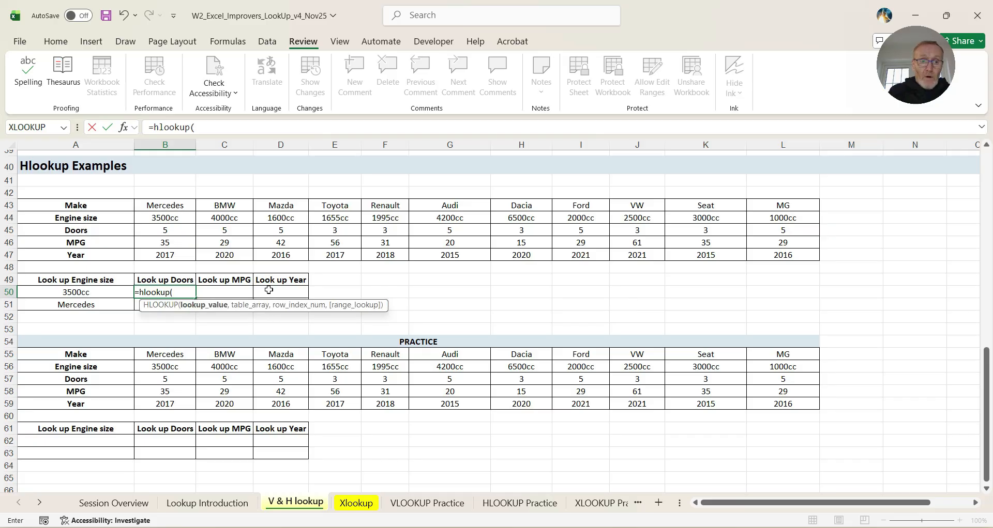
pyautogui.click(137, 305)
pyautogui.write(',')
# Step: Complete the B50 HLOOKUP with table array A43:L47, row index 3 and FALSE for an exact match
pyautogui.moveTo(91, 203); pyautogui.dragTo(709, 265)
pyautogui.write(',')
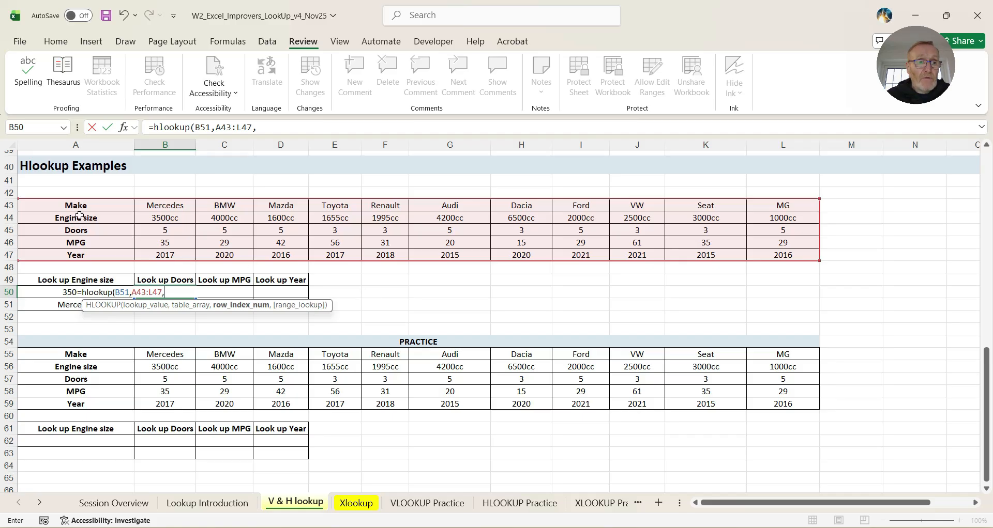
pyautogui.write('3')
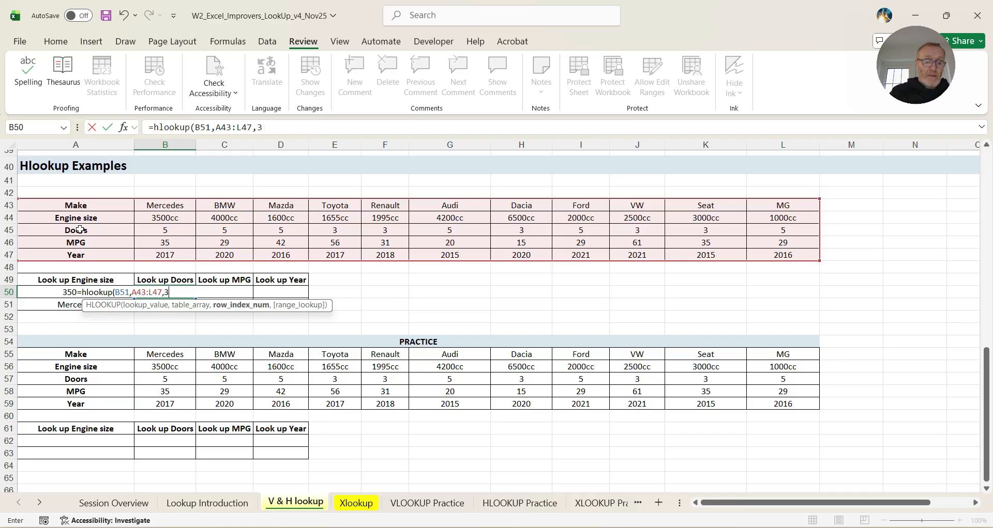
pyautogui.write(',FALS')
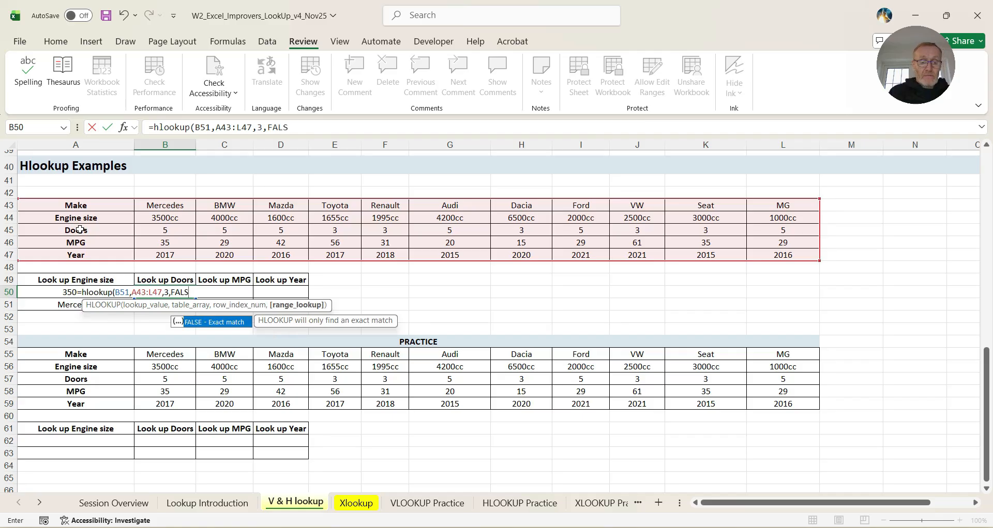
pyautogui.write(')')
pyautogui.press('Return')
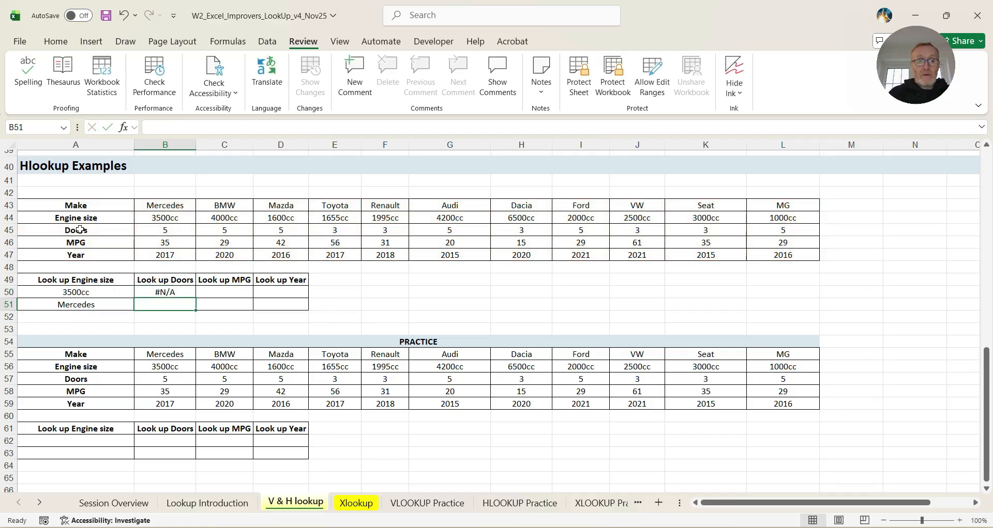
# Step: Enter BMW as the doors lookup make in cell B51 and check the formula in B50
pyautogui.click(170, 304)
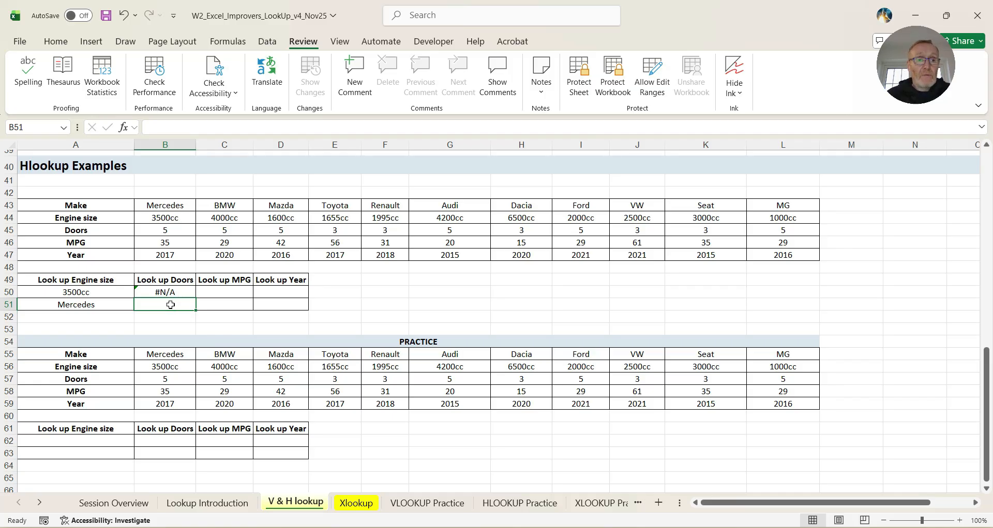
pyautogui.write('BMW')
pyautogui.click(244, 297)
pyautogui.click(169, 291)
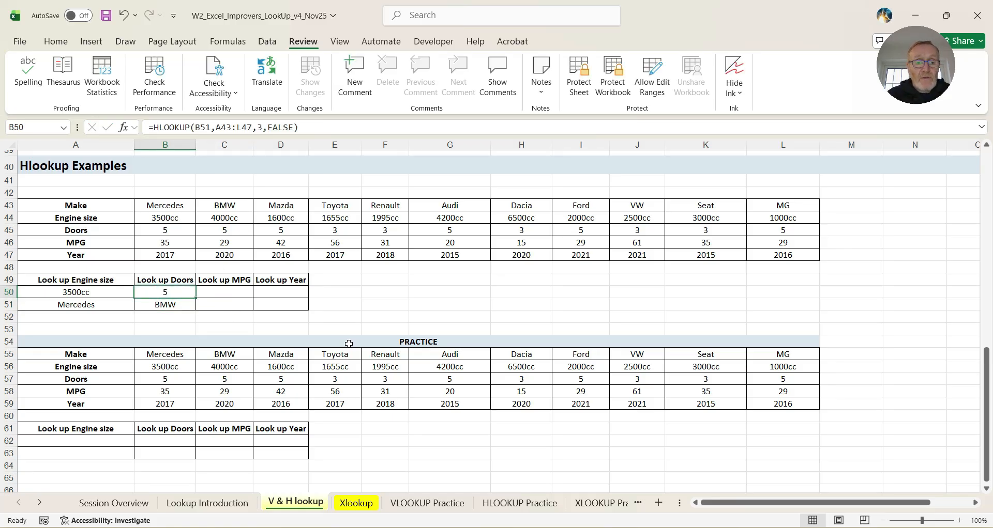
# Step: On the Xlookup sheet, clear the Match_mode argument of the XLOOKUP formula in cell G12
pyautogui.click(360, 506)
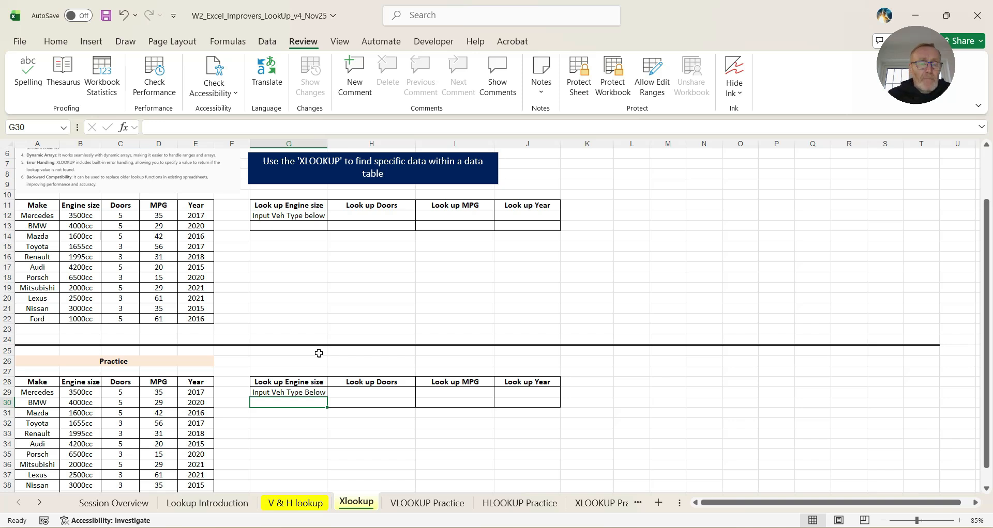
pyautogui.click(276, 217)
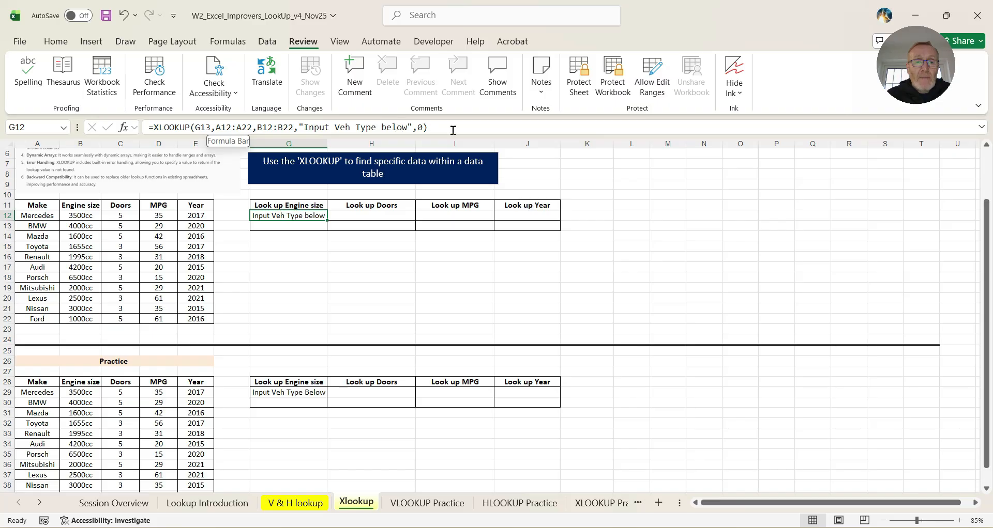
pyautogui.click(124, 128)
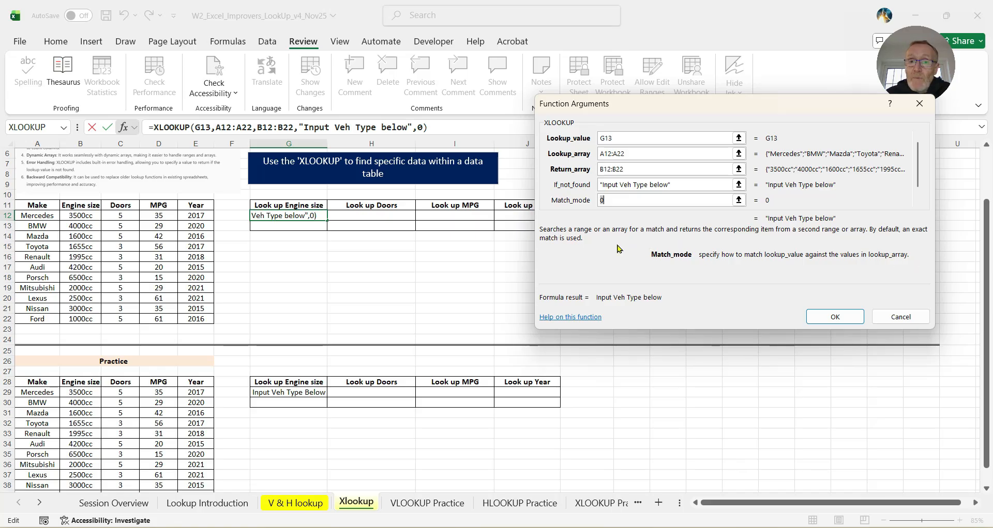
pyautogui.press('BackSpace')
pyautogui.click(834, 317)
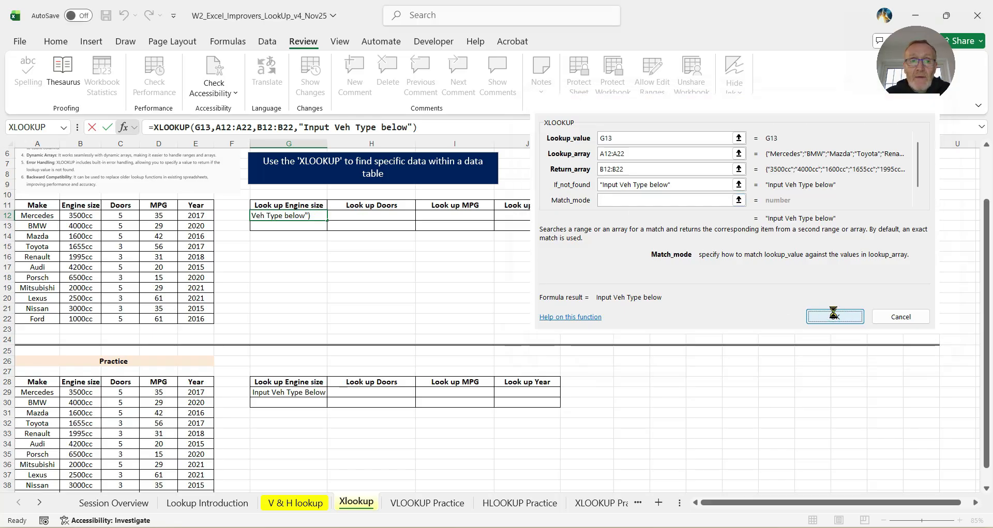
# Step: Enter Toyota as the engine size lookup make in cell G13 and check the XLOOKUP formula in G12
pyautogui.click(288, 227)
pyautogui.write('Toyota')
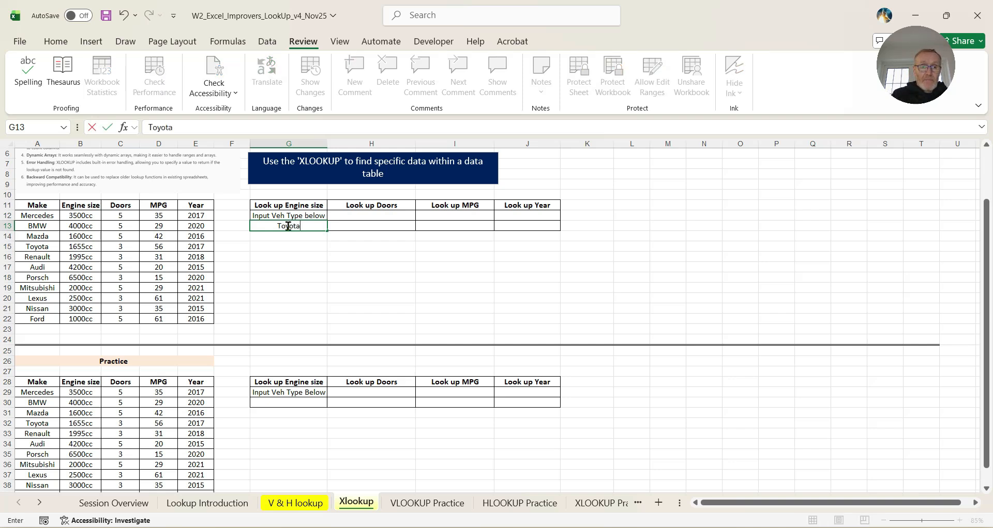
pyautogui.press('Tab')
pyautogui.click(312, 215)
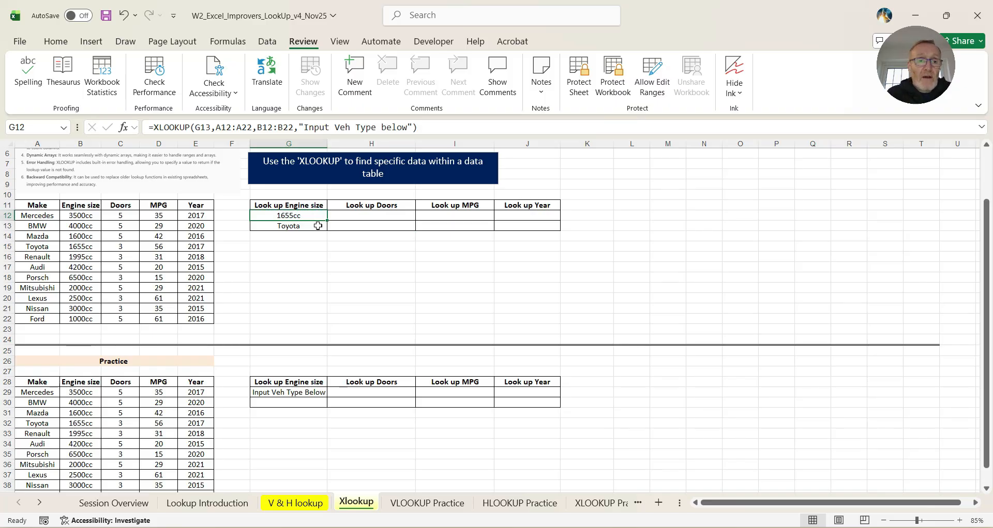
# Step: Move the upper car table's Make column after Year, and shift the whole table back to start at A11
pyautogui.click(373, 213)
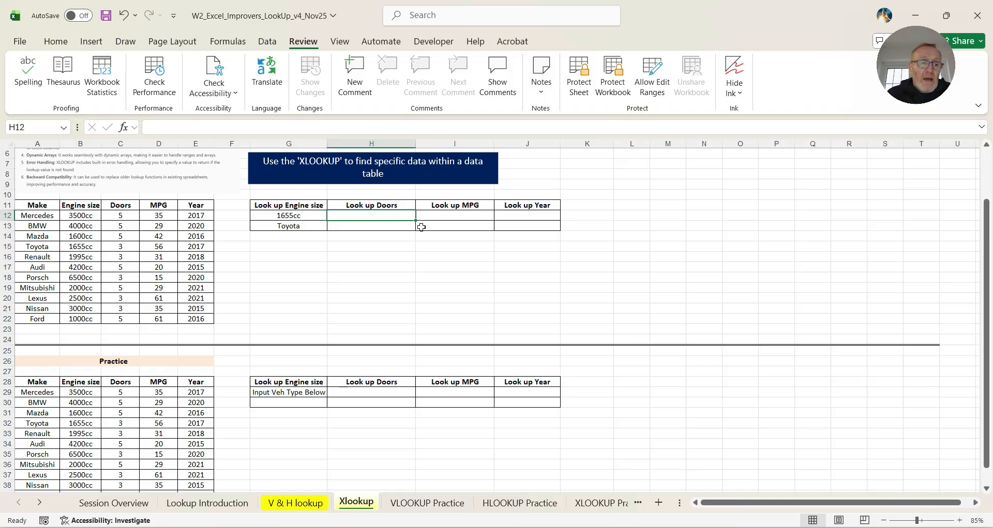
pyautogui.scroll(-1, 421, 233)
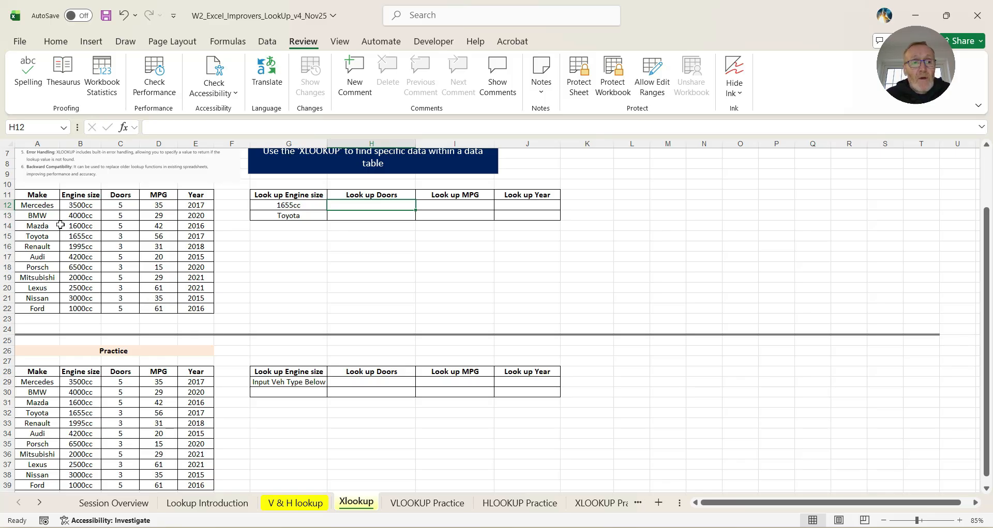
pyautogui.moveTo(37, 195); pyautogui.dragTo(229, 307)
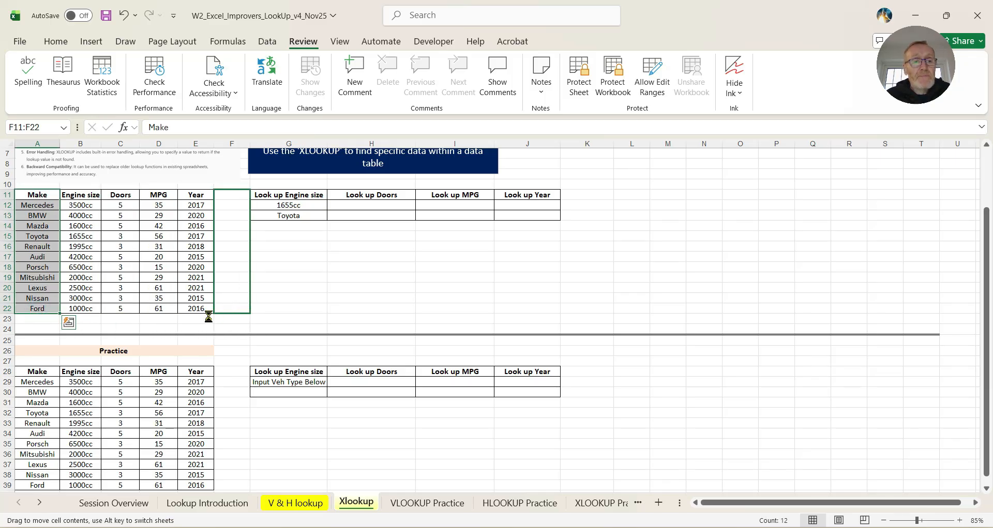
pyautogui.moveTo(77, 196); pyautogui.dragTo(216, 306)
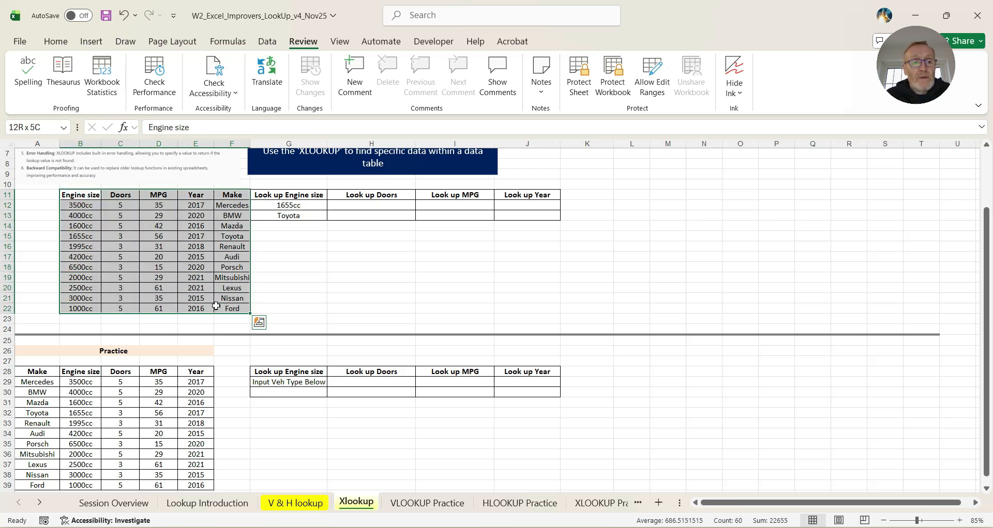
pyautogui.click(133, 188)
pyautogui.moveTo(88, 185); pyautogui.dragTo(88, 184)
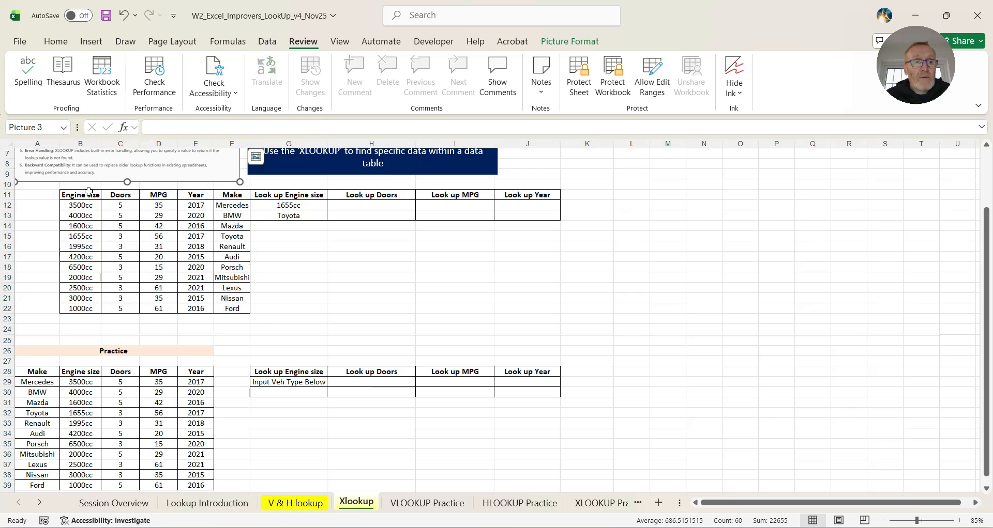
pyautogui.moveTo(235, 310); pyautogui.dragTo(35, 192)
pyautogui.click(128, 257)
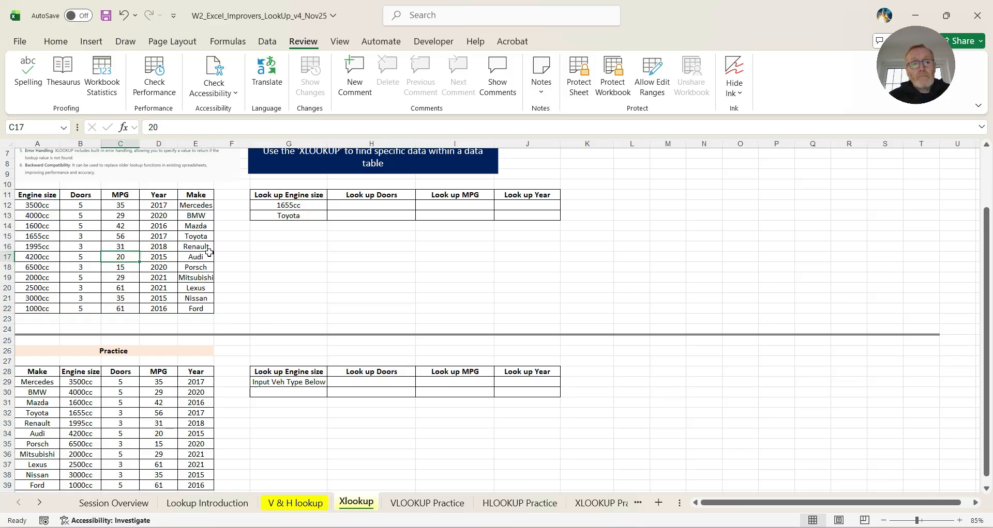
# Step: Check the lookup and return ranges of the XLOOKUP formula in G12 against the rearranged table
pyautogui.click(292, 203)
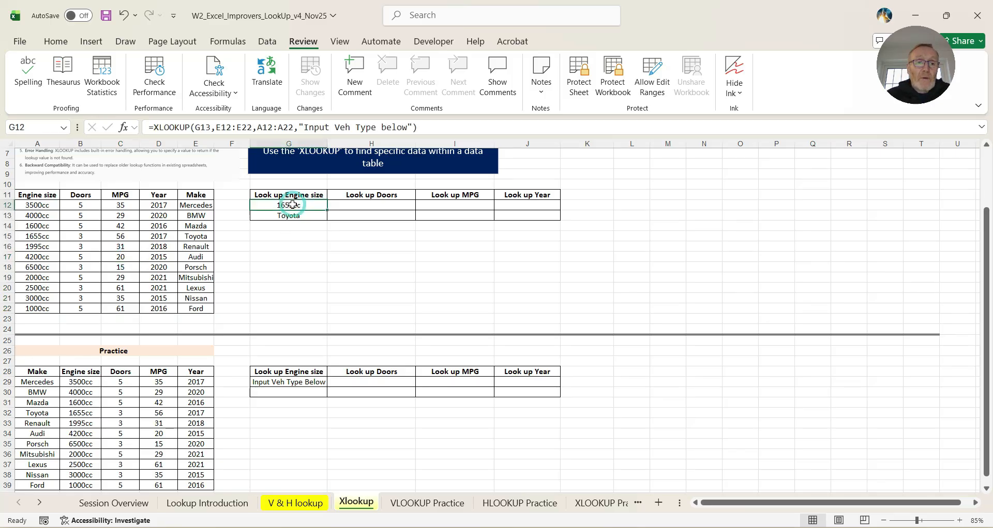
pyautogui.click(216, 127)
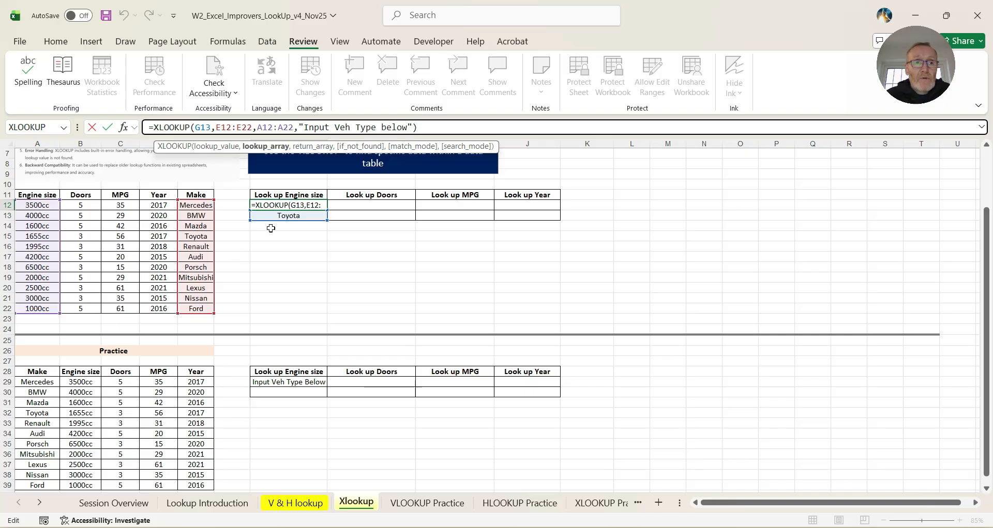
pyautogui.click(107, 127)
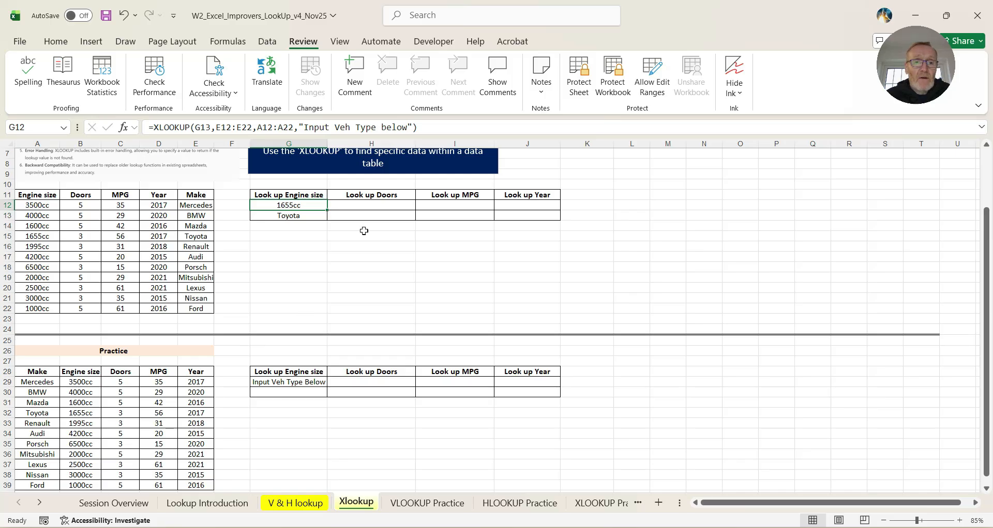
# Step: Start an XLOOKUP in the Look up Doors cell H12 with lookup value H13 and lookup array E12:E22
pyautogui.click(372, 208)
pyautogui.write('=')
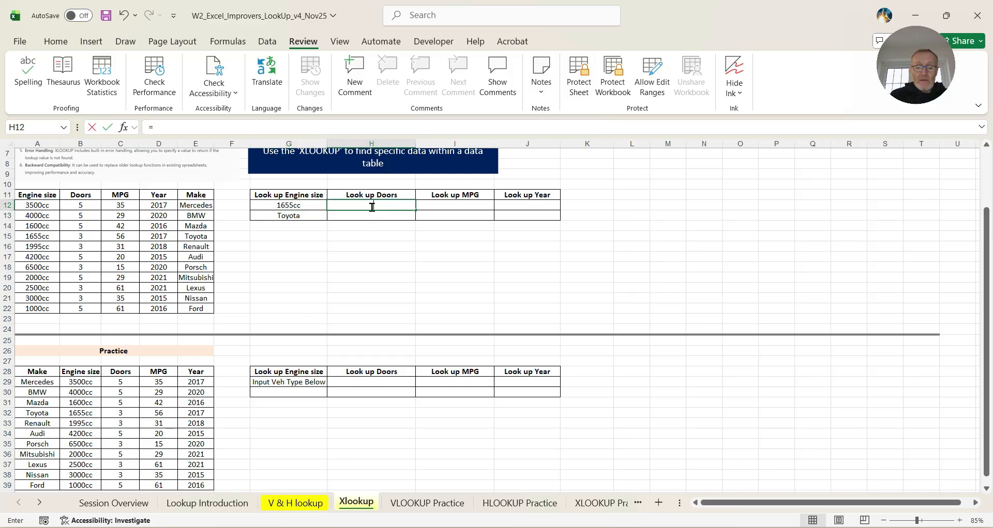
pyautogui.write('xlook')
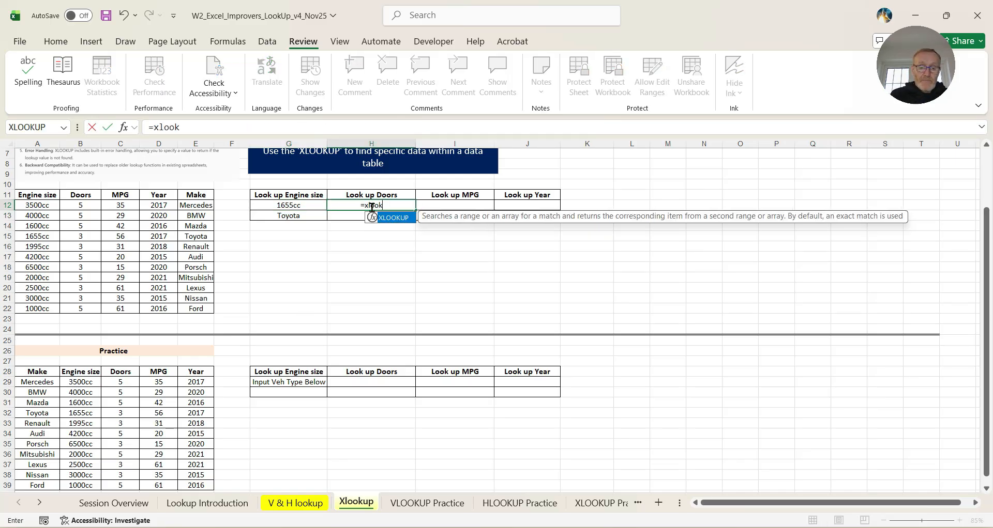
pyautogui.write('up(')
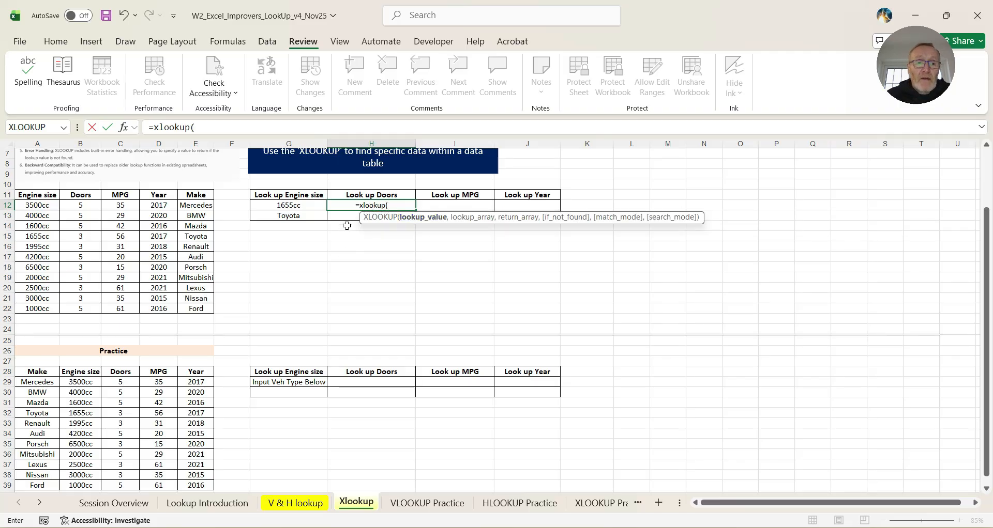
pyautogui.click(342, 218)
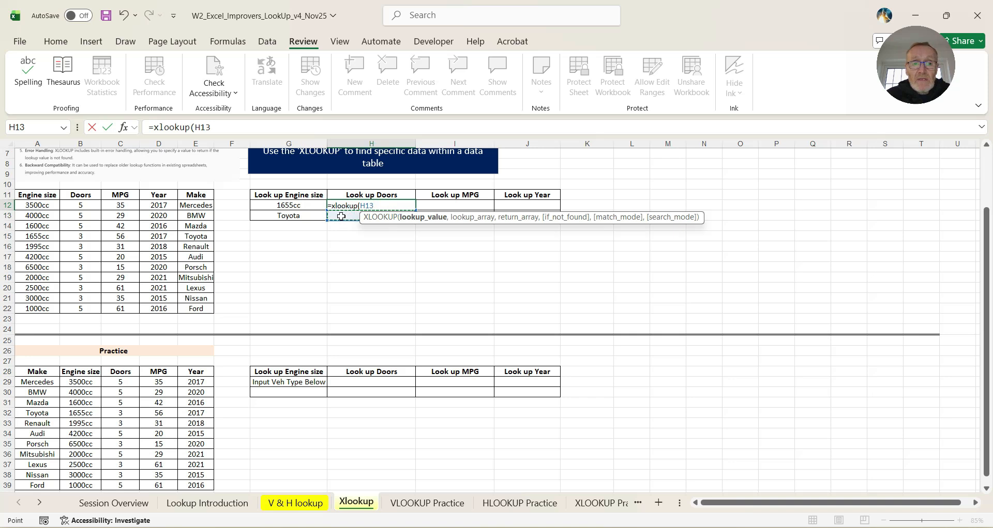
pyautogui.write(',')
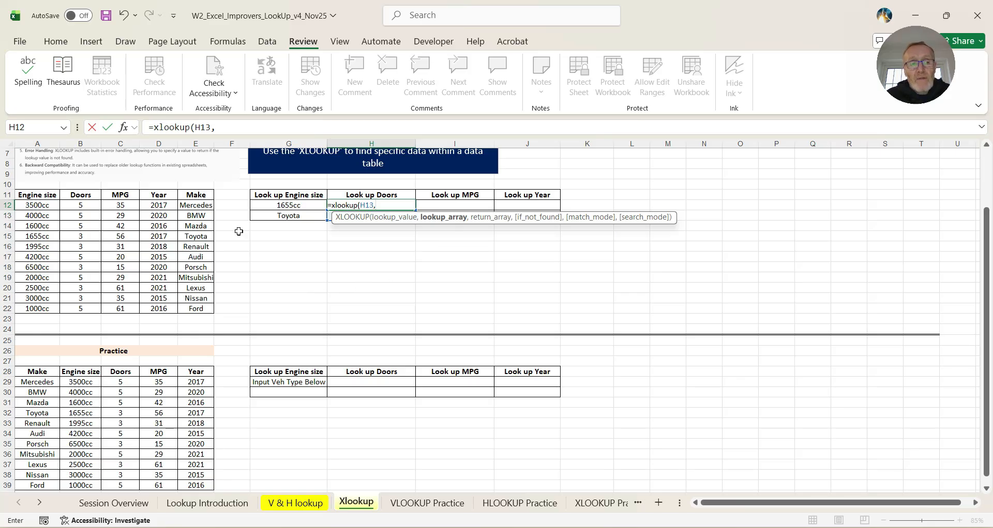
pyautogui.moveTo(199, 205); pyautogui.dragTo(202, 309)
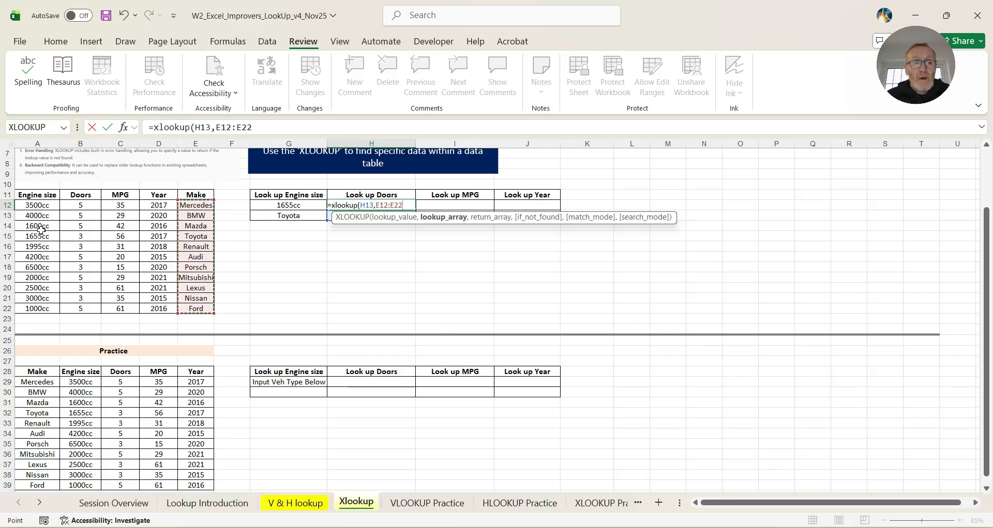
pyautogui.write(',')
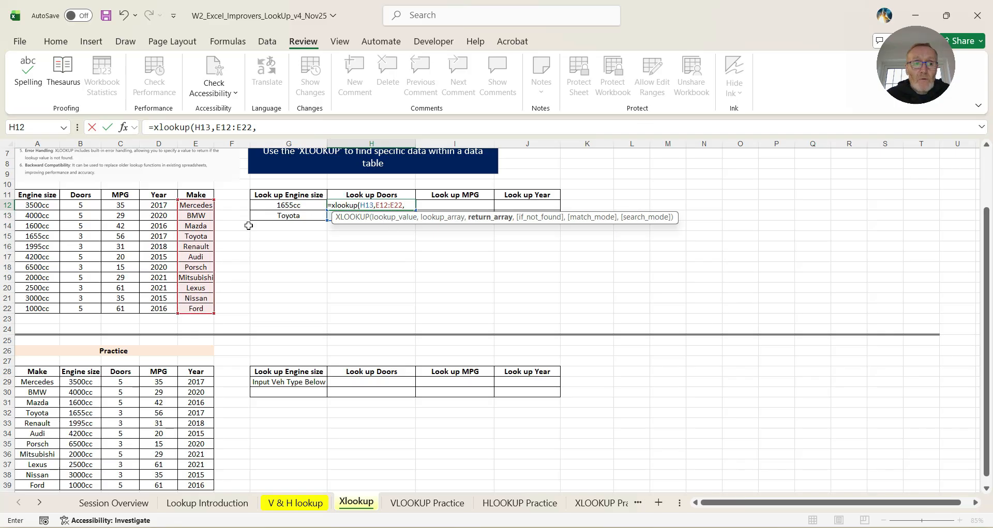
# Step: Complete the H12 XLOOKUP with return array B12:B22 and the not-found text "Input Veh Type Below"
pyautogui.moveTo(81, 207); pyautogui.dragTo(83, 308)
pyautogui.write(',')
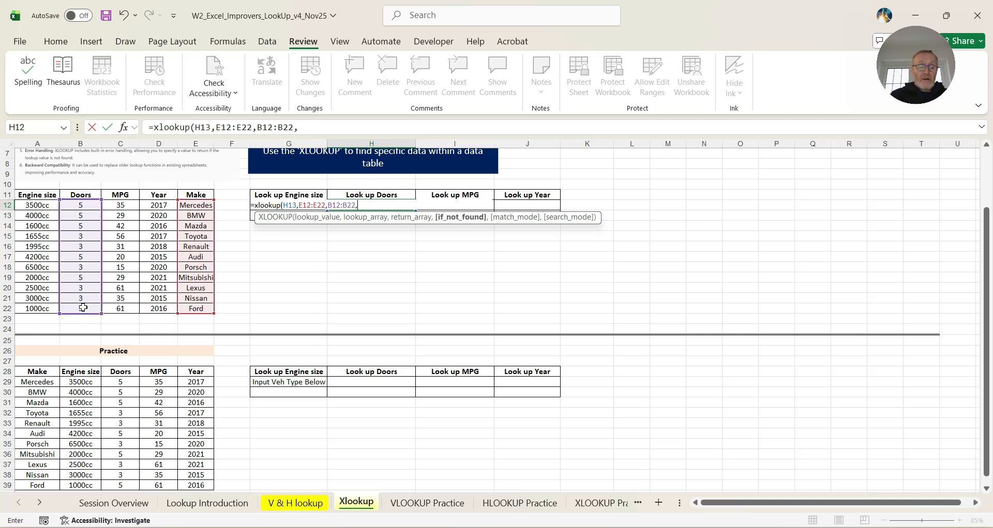
pyautogui.write('"')
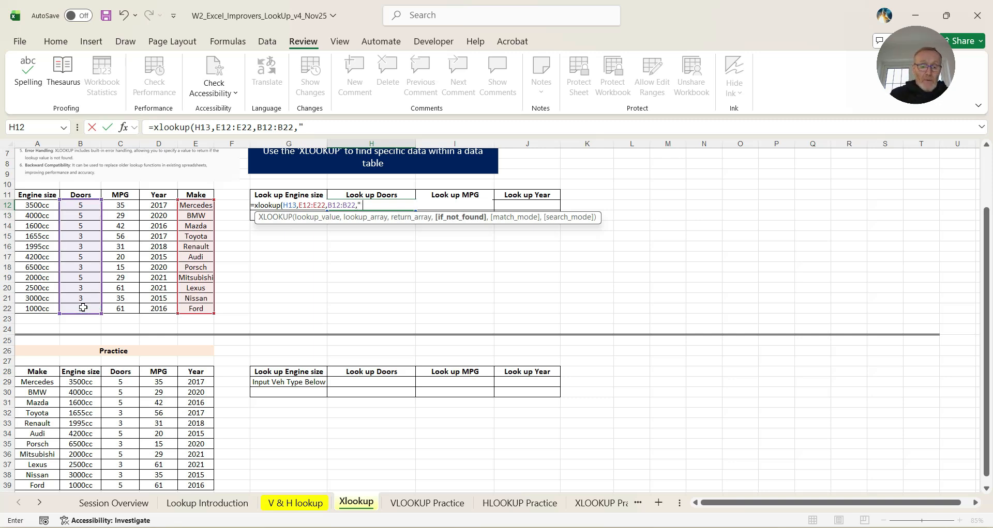
pyautogui.write('Input')
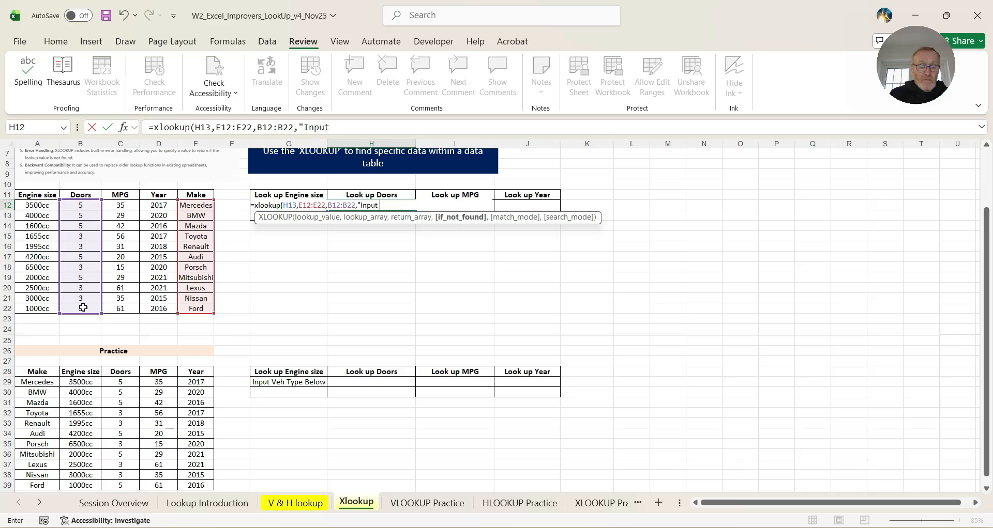
pyautogui.write(' Veh Type Below')
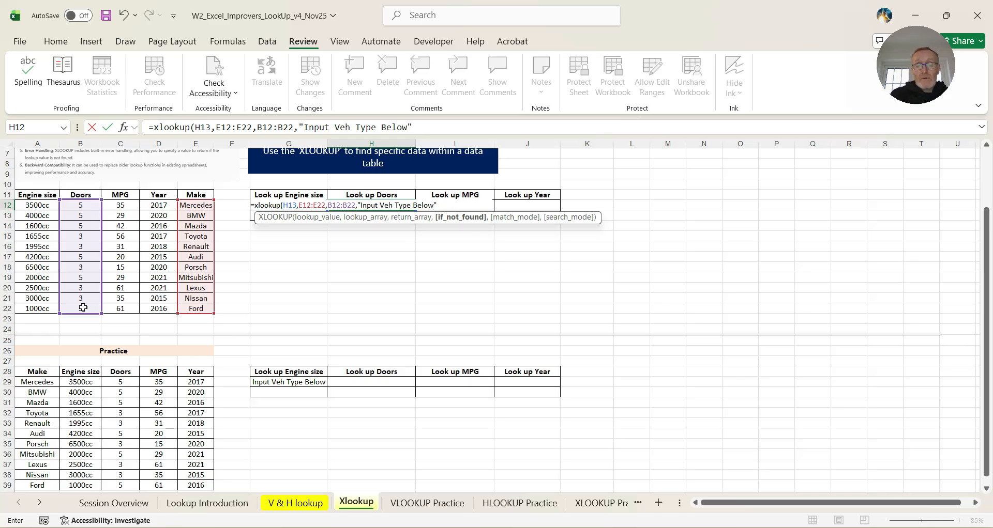
pyautogui.press('Return')
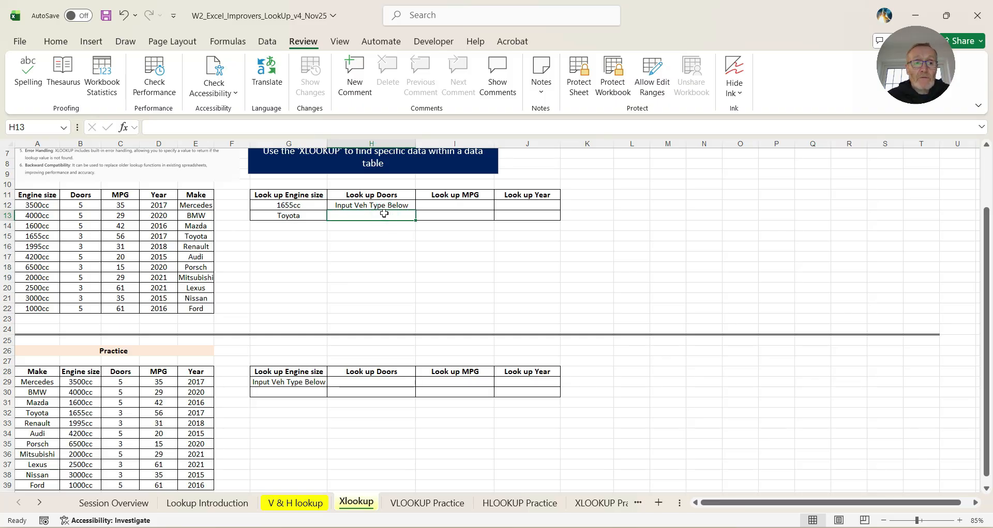
# Step: Enter Audi as the doors lookup make in cell H13 and compare the H12 result with the table
pyautogui.write('Audi')
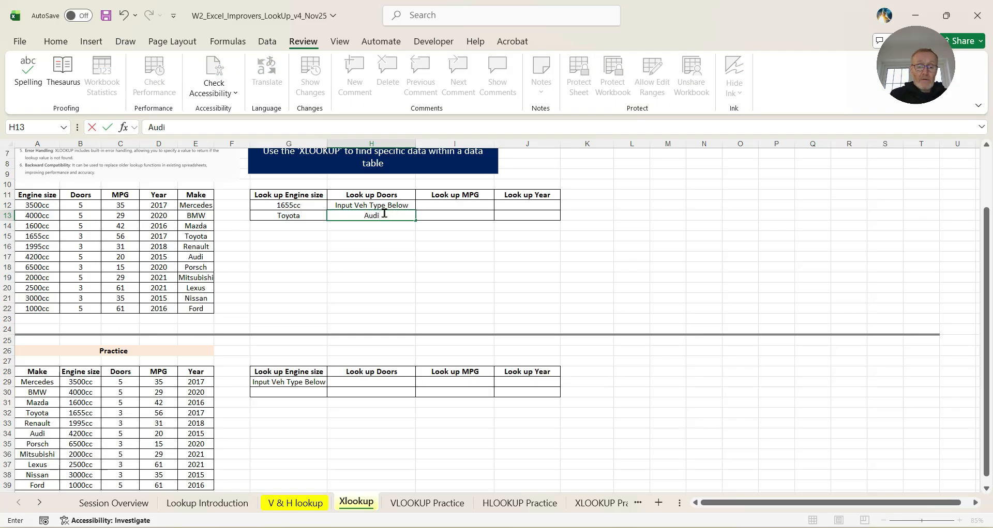
pyautogui.press('Tab')
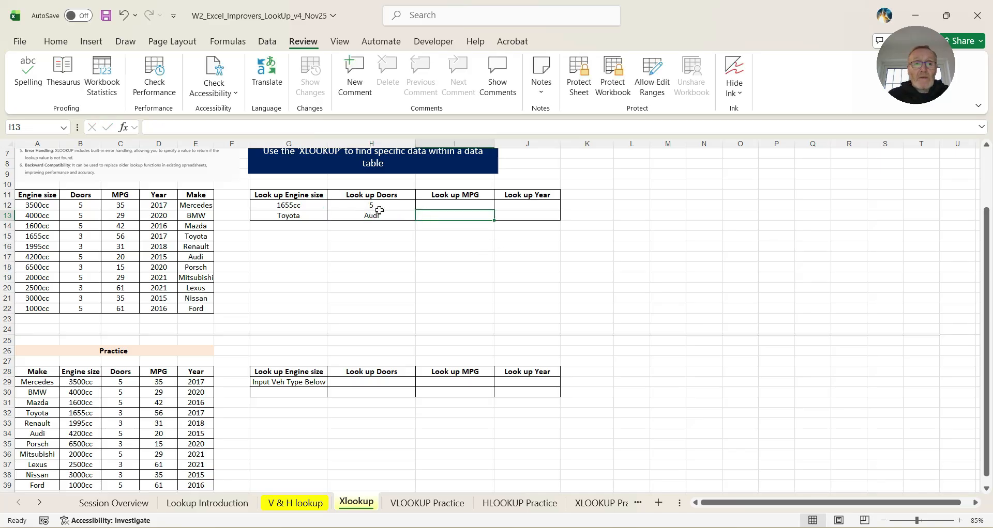
pyautogui.click(384, 205)
pyautogui.click(208, 257)
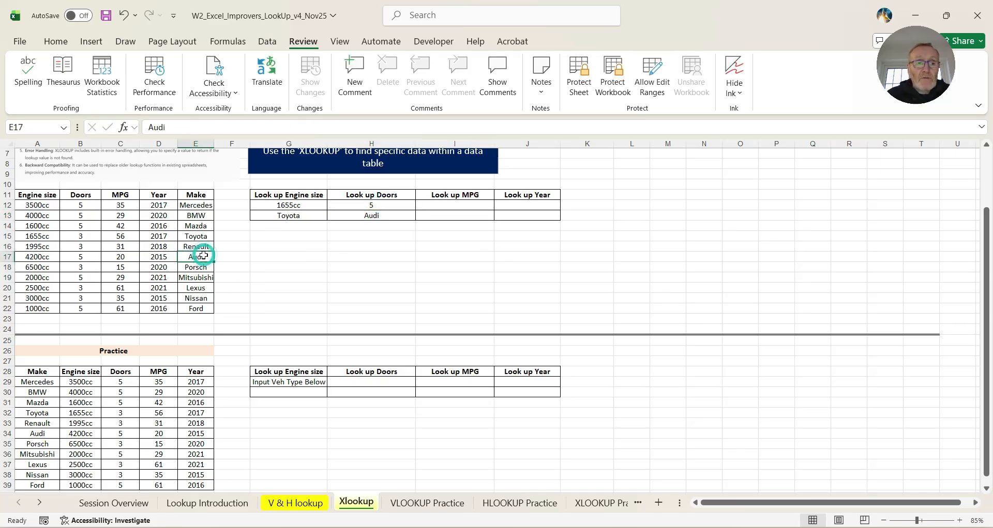
pyautogui.click(382, 207)
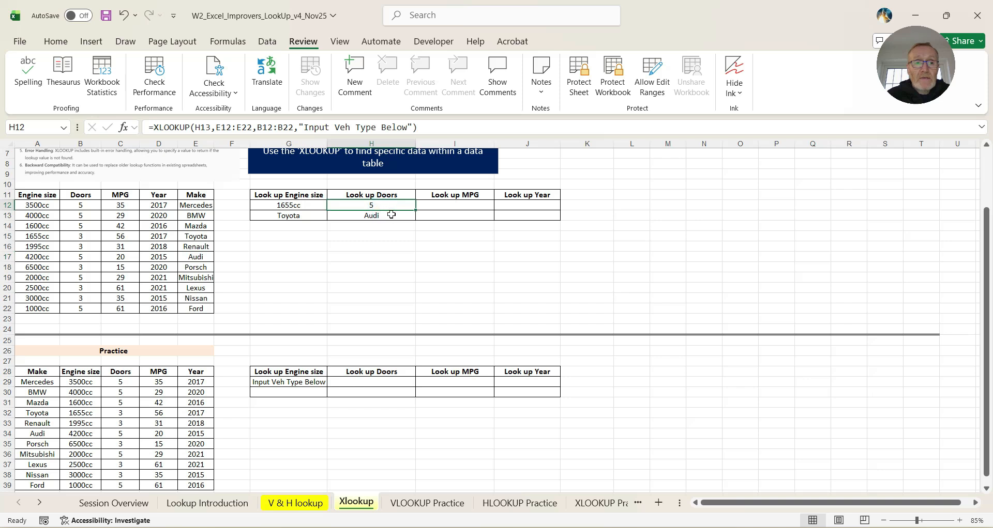
# Step: Review the lookup value, lookup array, return array and if-not-found arguments of the XLOOKUP formula in H12
pyautogui.click(194, 131)
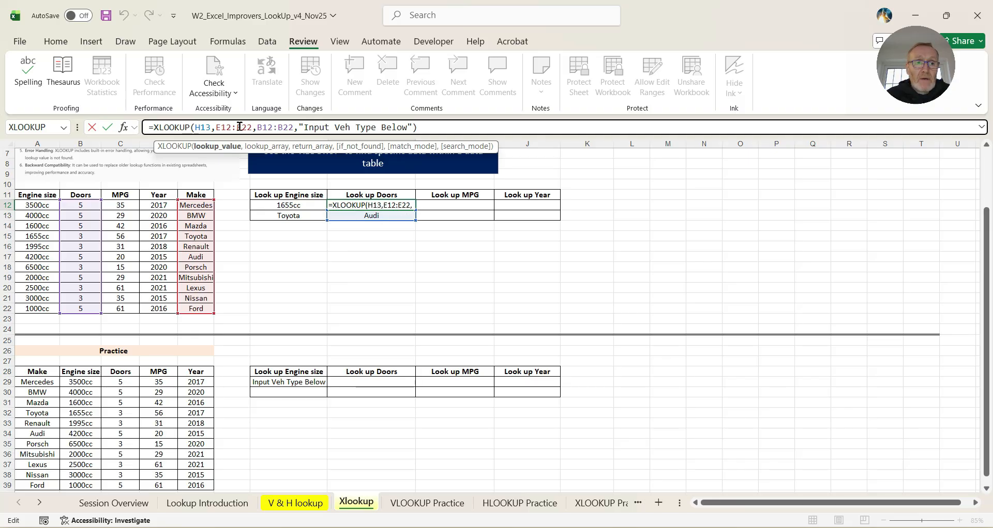
pyautogui.click(266, 146)
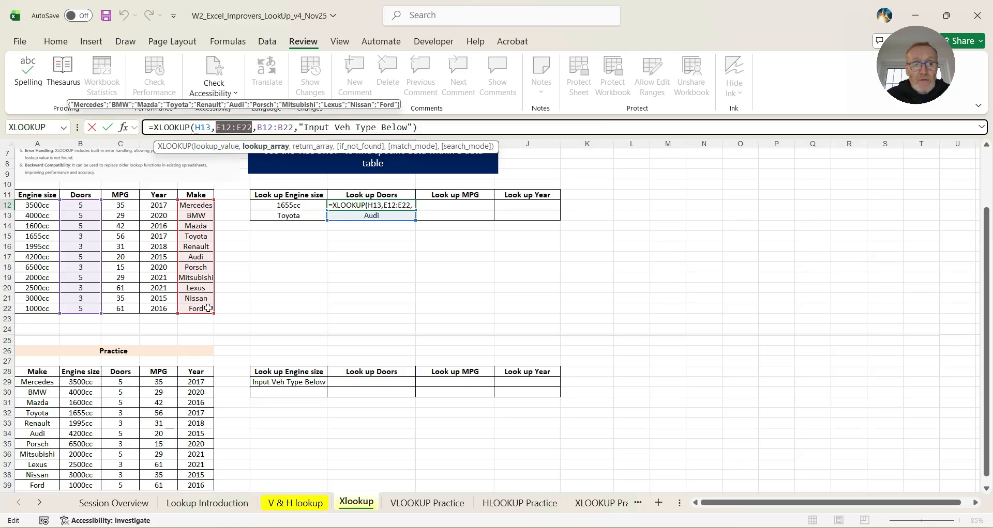
pyautogui.click(271, 127)
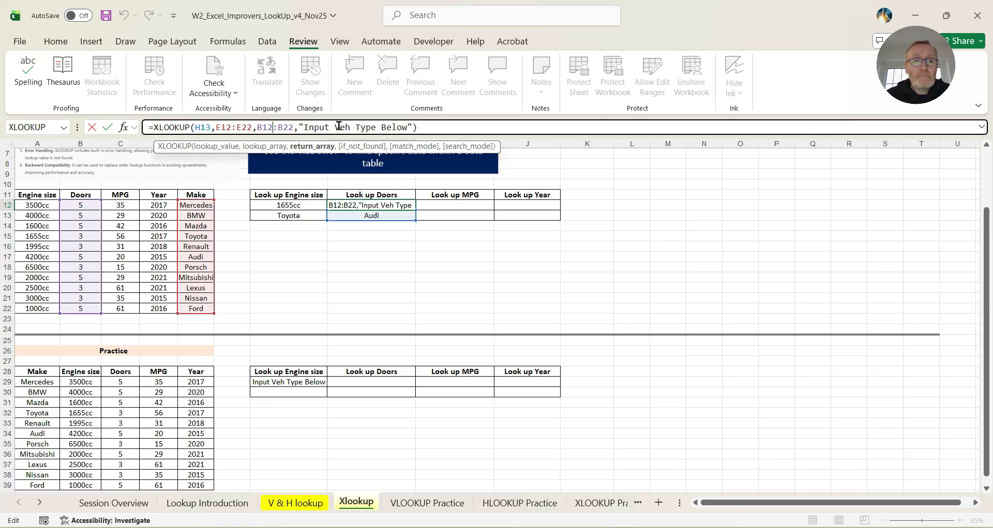
pyautogui.click(313, 127)
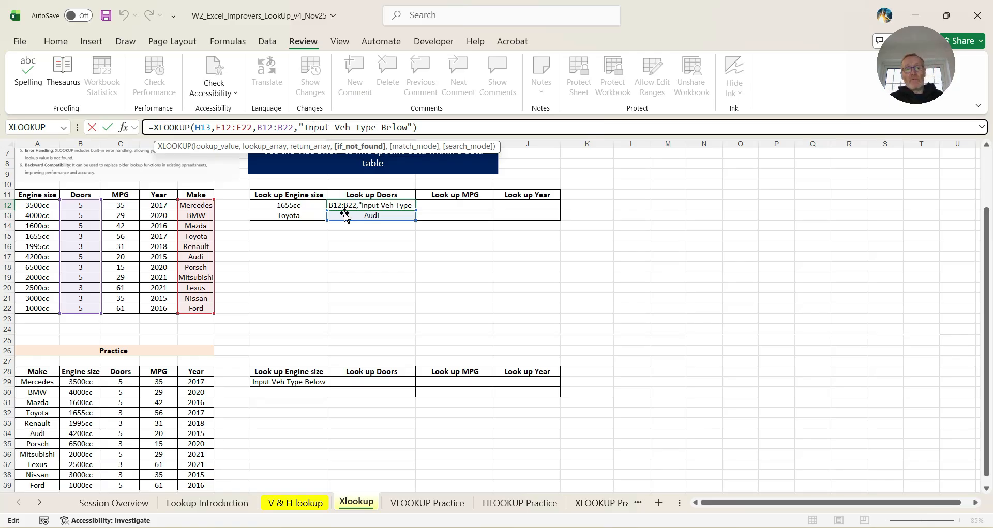
pyautogui.click(108, 128)
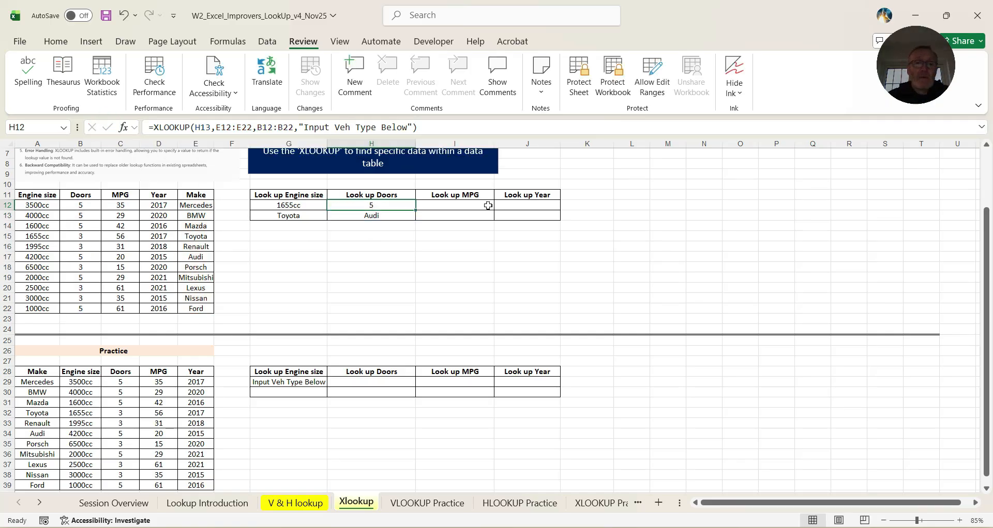
# Step: Start an XLOOKUP in the Look up MPG cell I12 with lookup value I13 and lookup array E12:E22
pyautogui.click(455, 208)
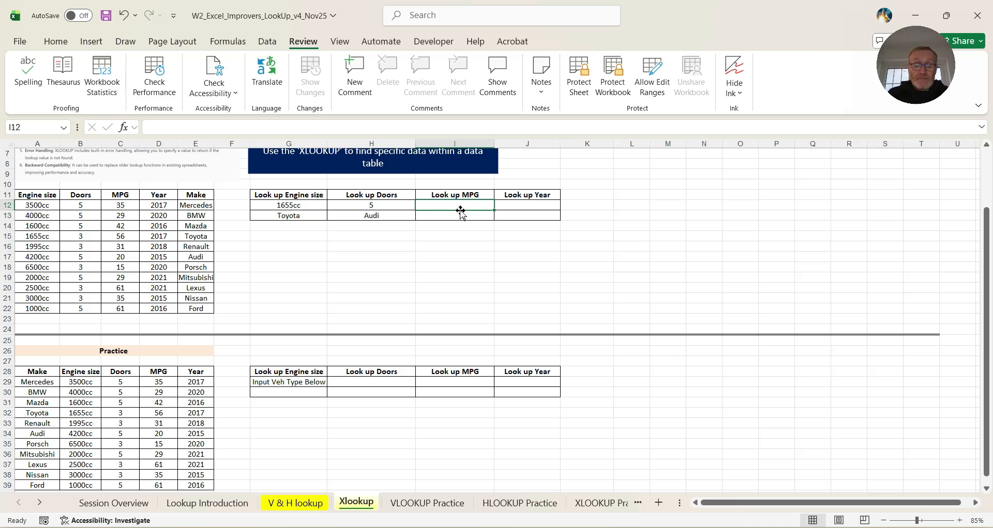
pyautogui.write('=xloo')
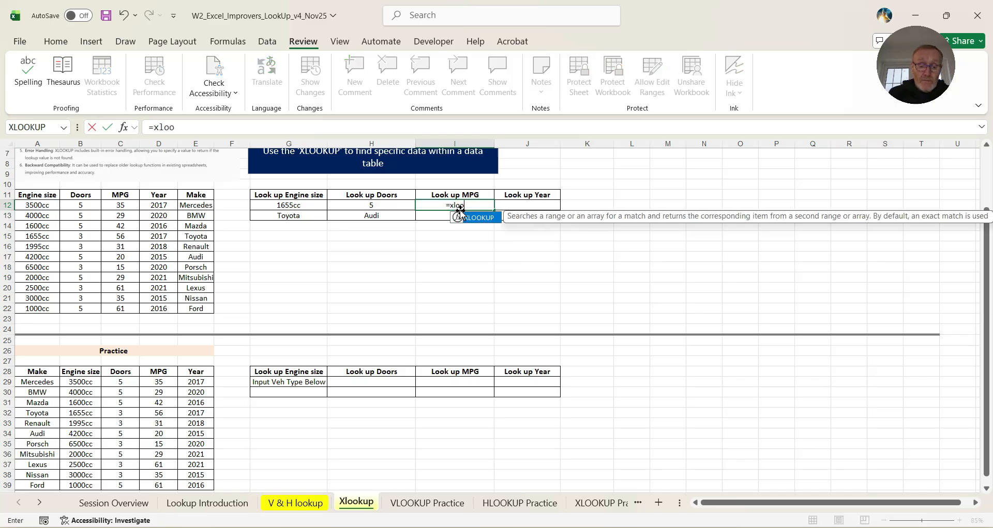
pyautogui.write('kup(')
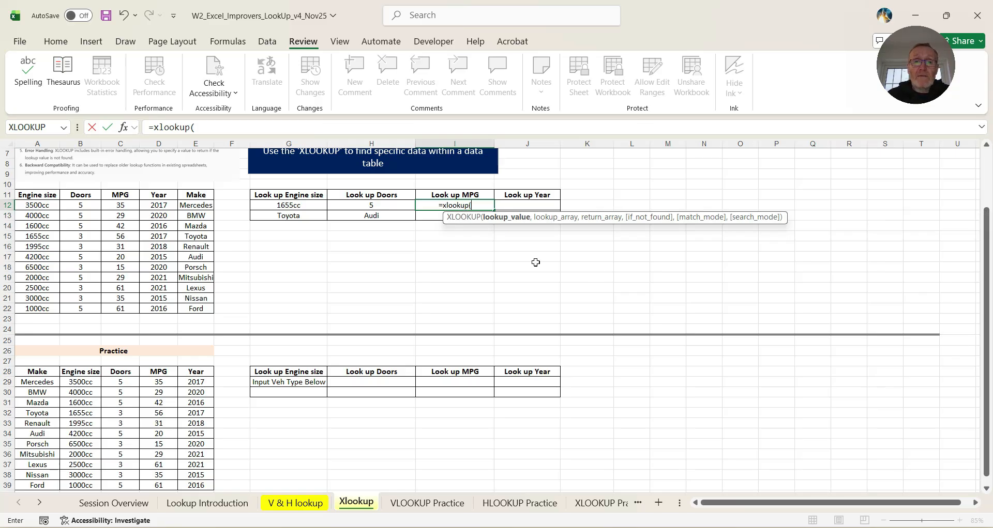
pyautogui.click(426, 215)
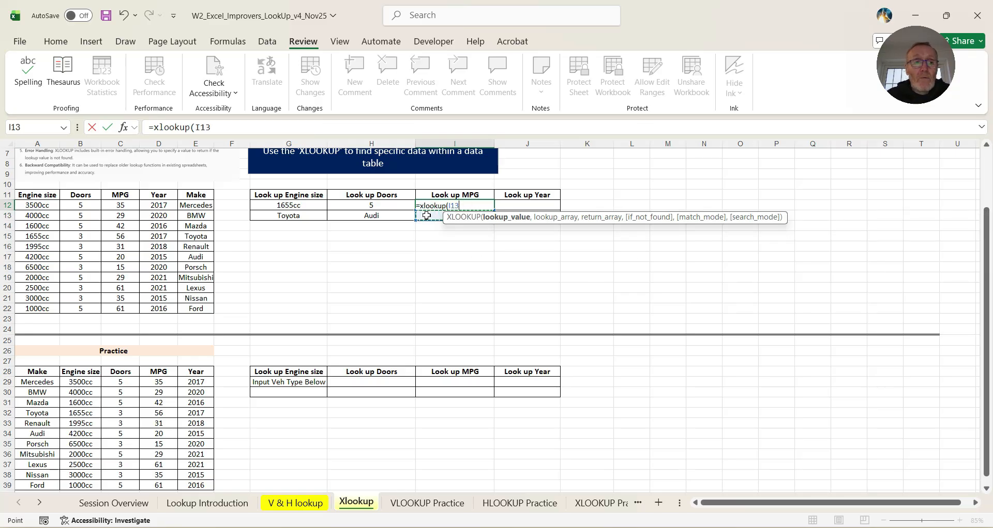
pyautogui.write(',')
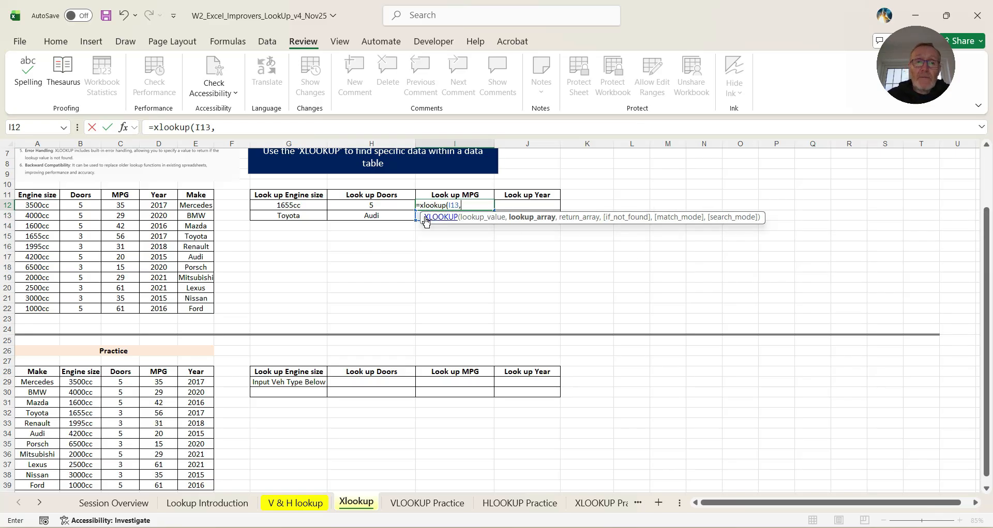
pyautogui.moveTo(196, 205); pyautogui.dragTo(196, 310)
pyautogui.write(',')
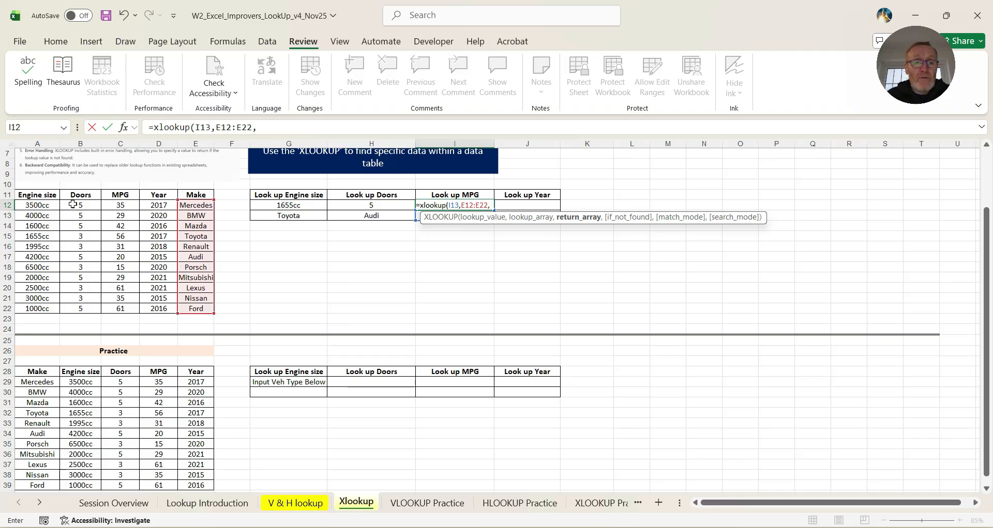
# Step: Complete the I12 XLOOKUP with return array C12:C22 and the not-found text "Input Car Type"
pyautogui.moveTo(121, 206); pyautogui.dragTo(113, 309)
pyautogui.write(',"Input')
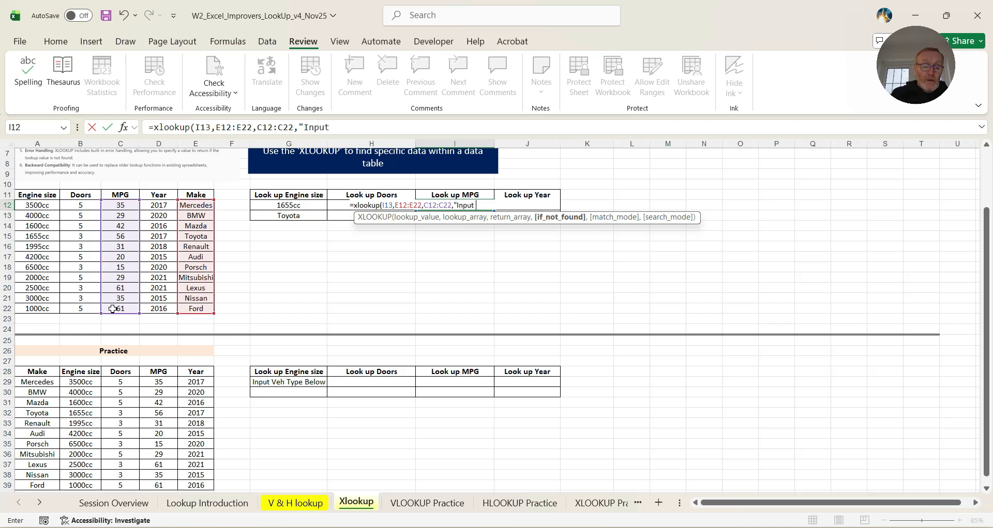
pyautogui.write('Type')
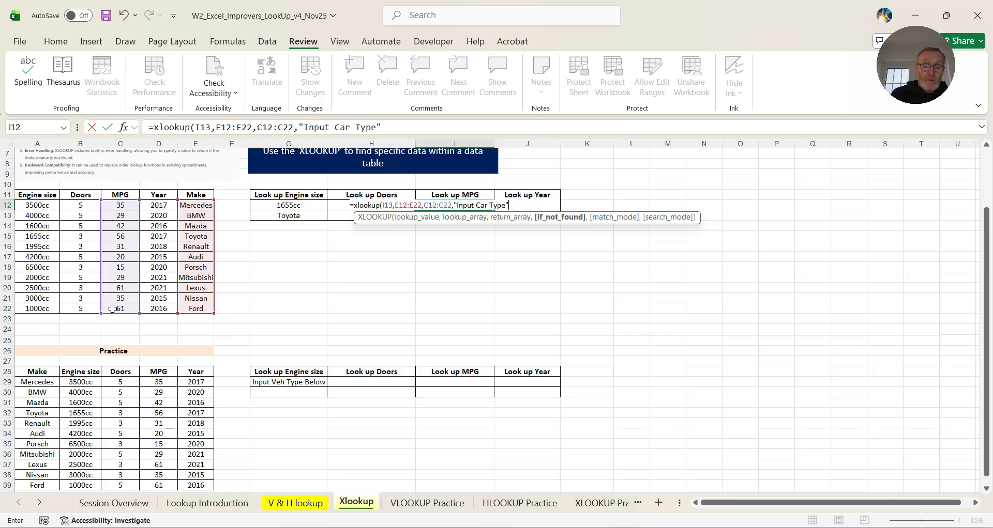
pyautogui.press('Return')
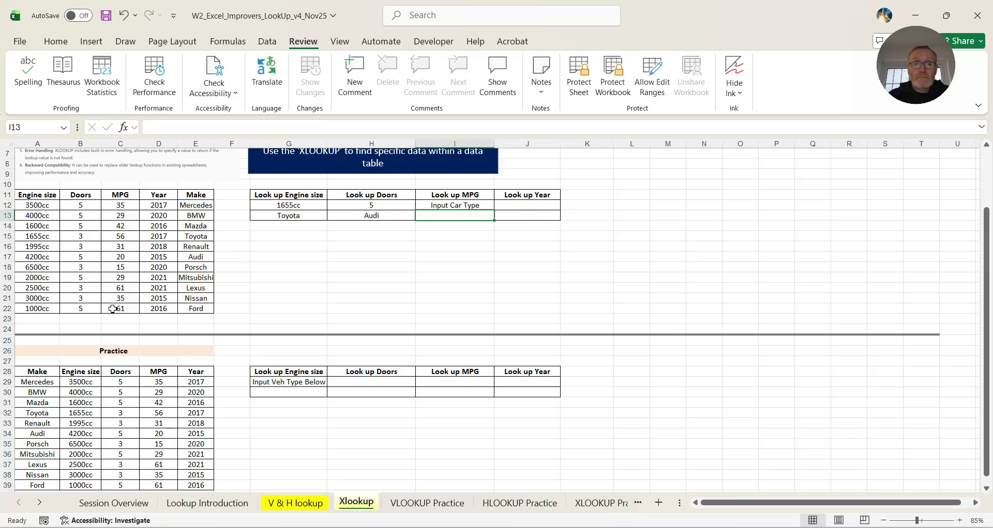
# Step: Enter Lexus as the MPG lookup make in cell I13
pyautogui.click(455, 214)
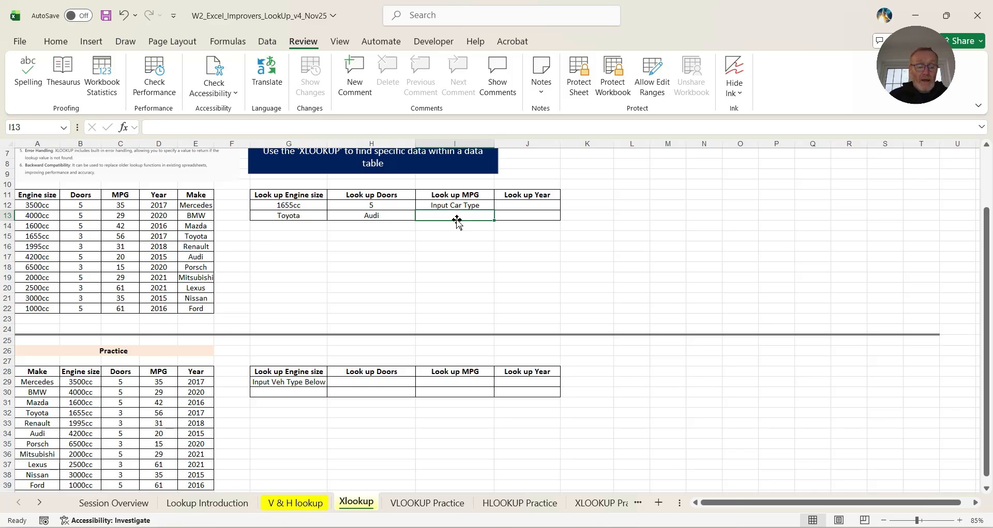
pyautogui.write('Lexus')
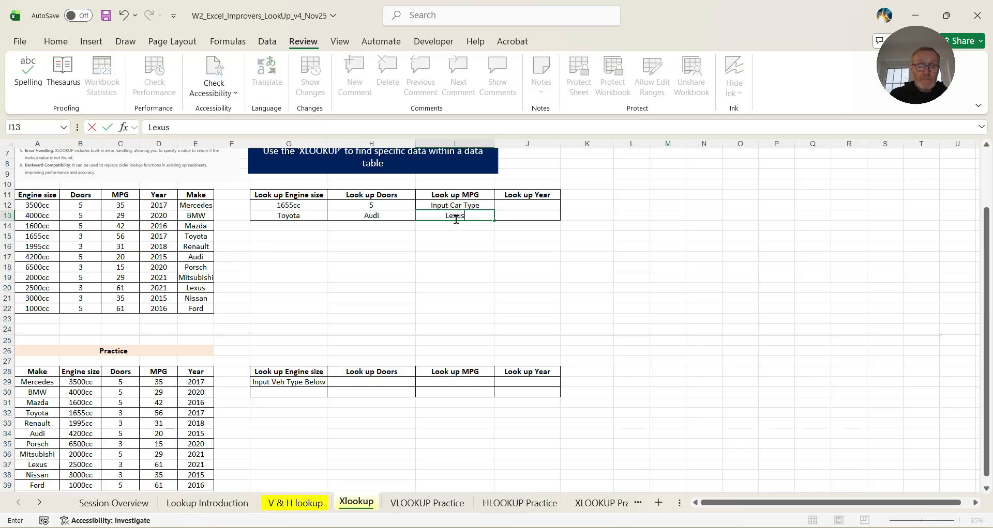
pyautogui.press('Tab')
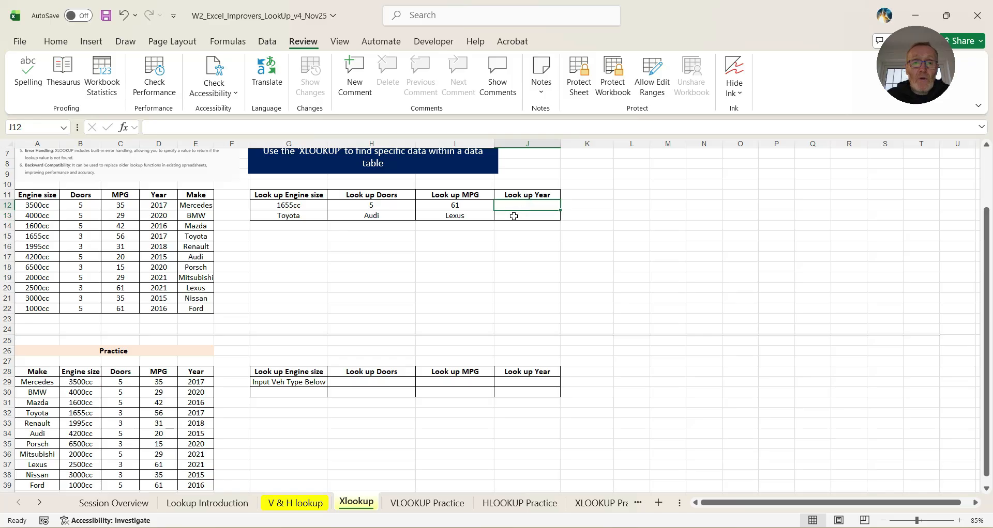
# Step: Open the engine size XLOOKUP formula in G12 to examine its lookup and return arrays
pyautogui.click(272, 207)
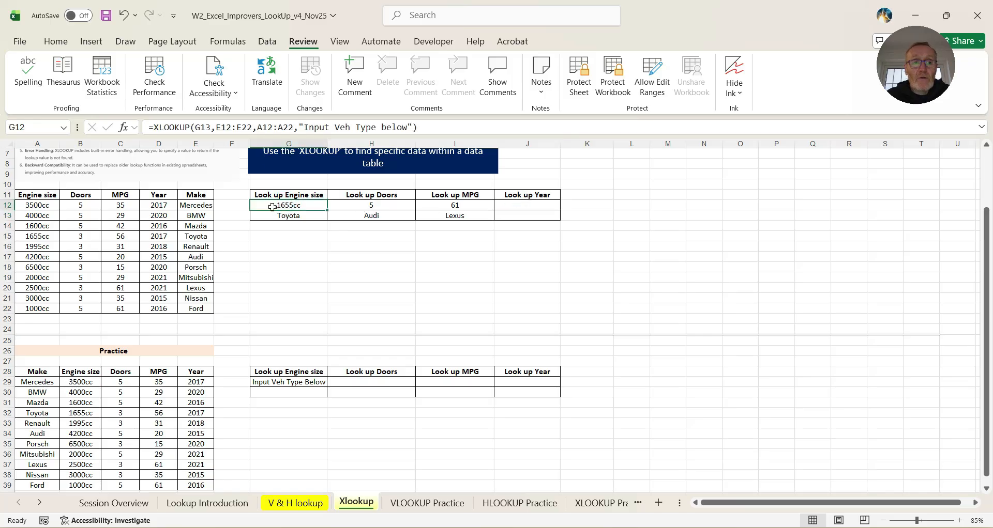
pyautogui.click(243, 127)
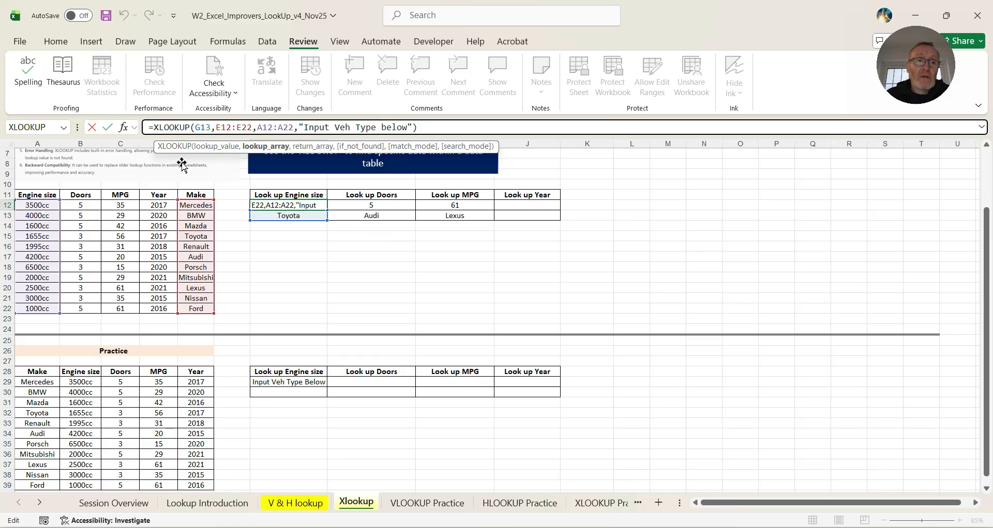
# Step: Make the lookup array in I12's XLOOKUP formula absolute as $E$12:$E$22
pyautogui.click(89, 129)
pyautogui.click(444, 204)
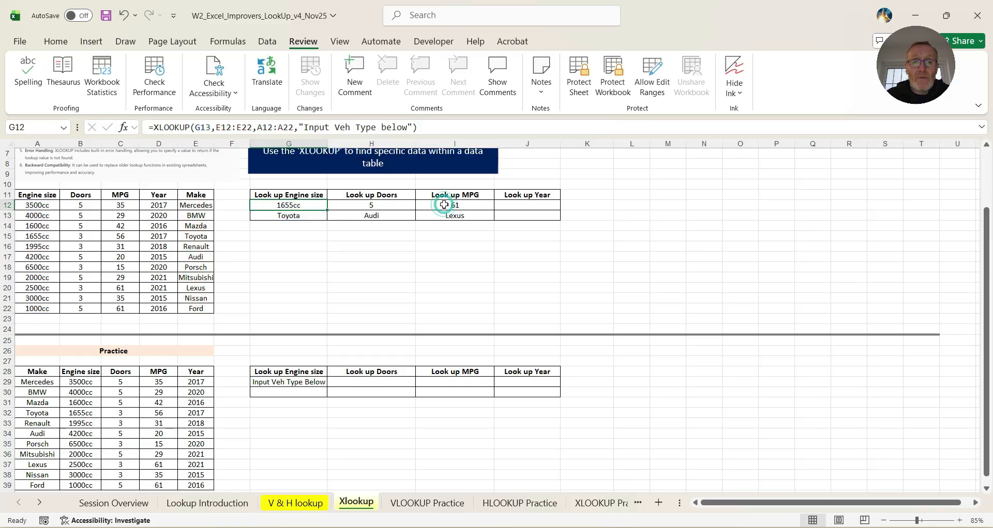
pyautogui.click(224, 127)
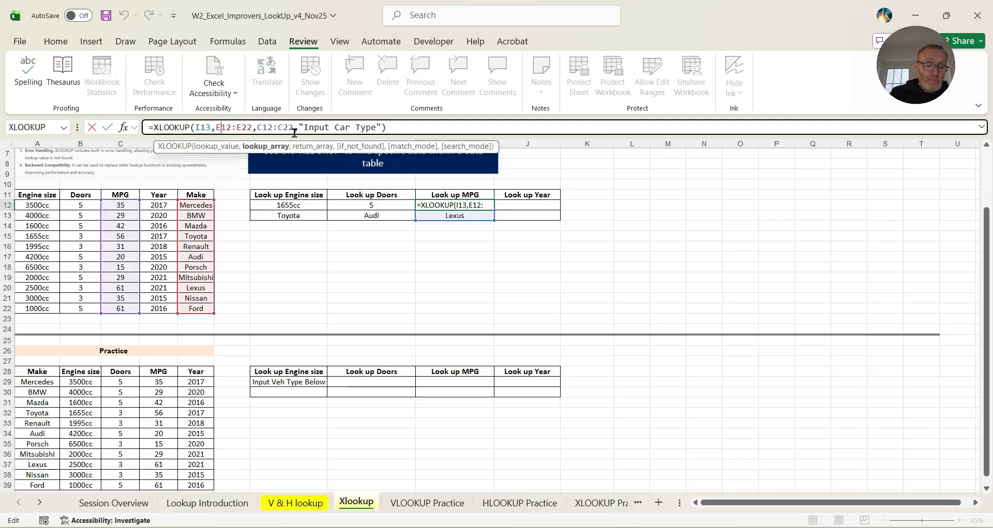
pyautogui.press('F4')
pyautogui.click(252, 129)
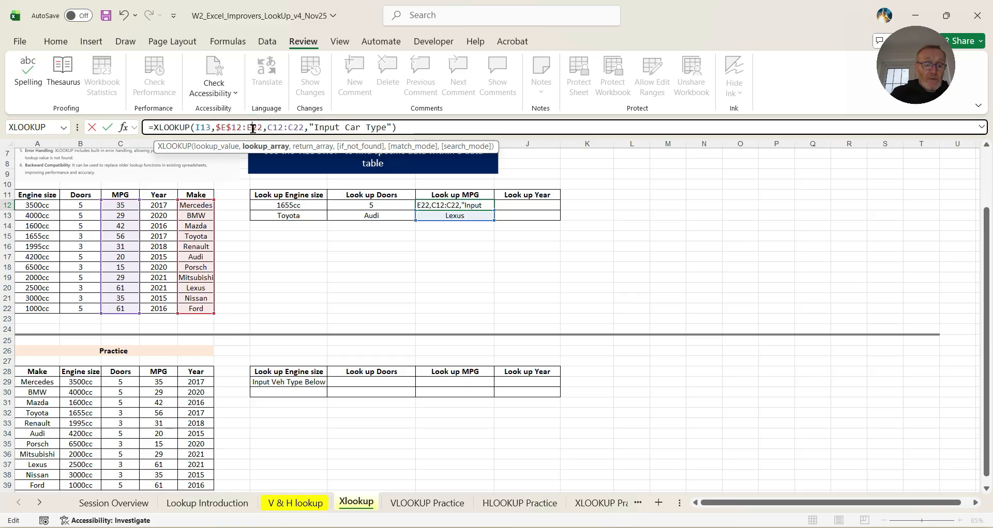
pyautogui.press('F4')
pyautogui.click(204, 129)
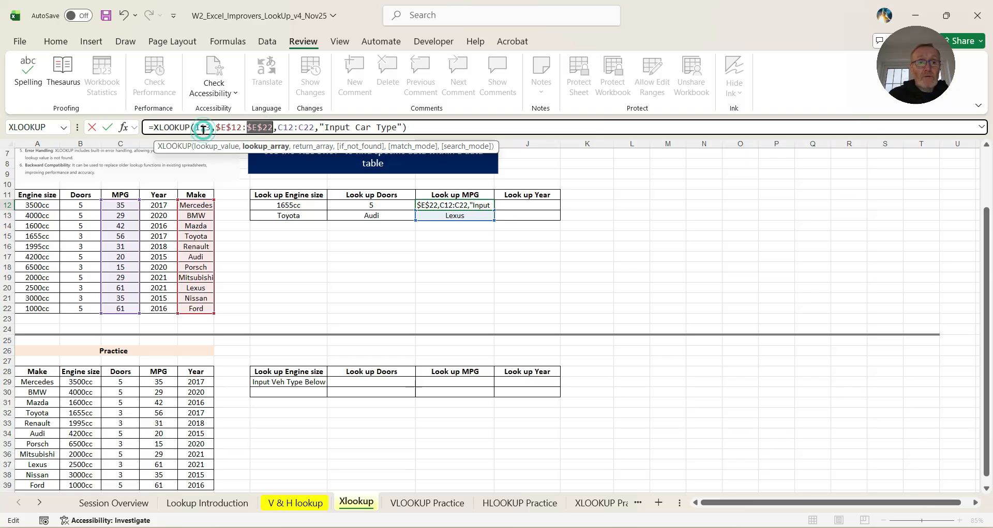
pyautogui.click(107, 128)
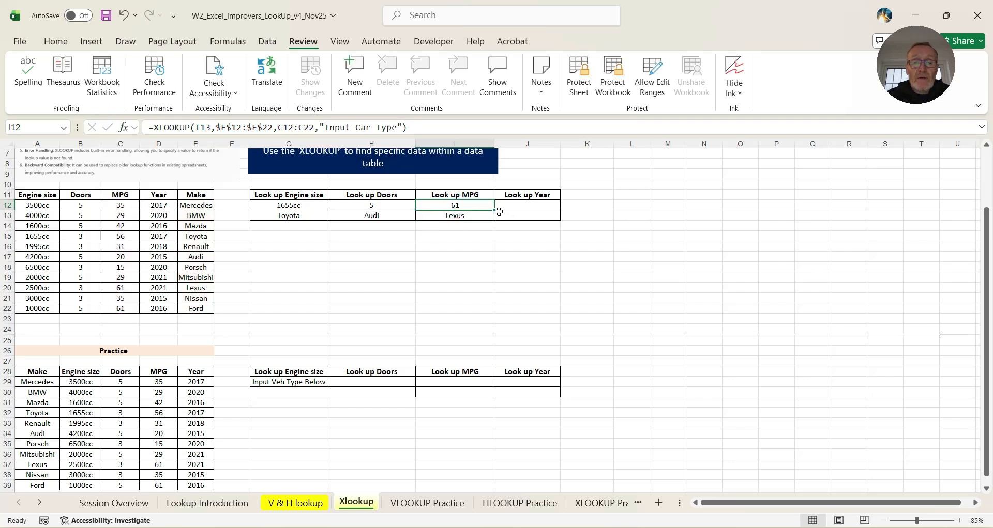
# Step: Fill the XLOOKUP formula from I12 across to J12 and check its references, with J13 as the lookup value
pyautogui.moveTo(493, 211); pyautogui.dragTo(538, 207)
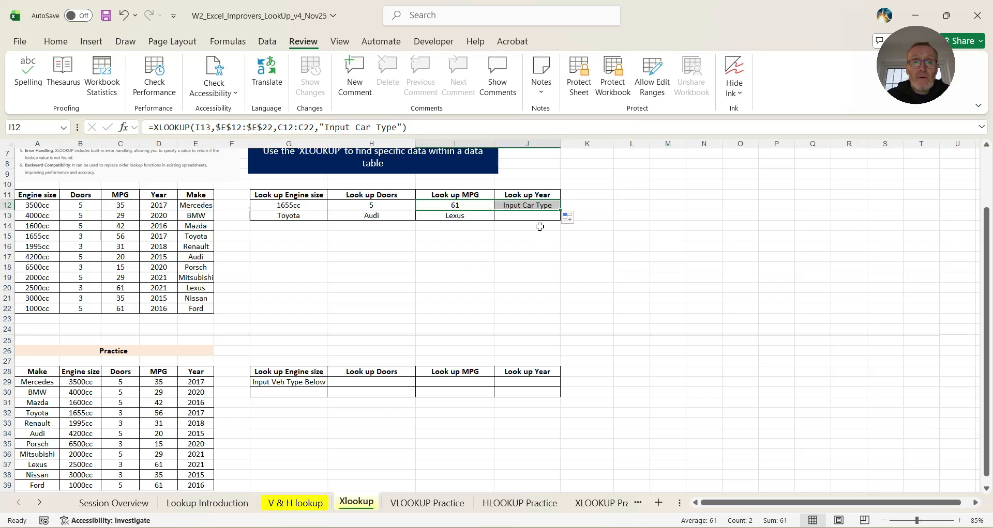
pyautogui.click(536, 205)
pyautogui.click(218, 128)
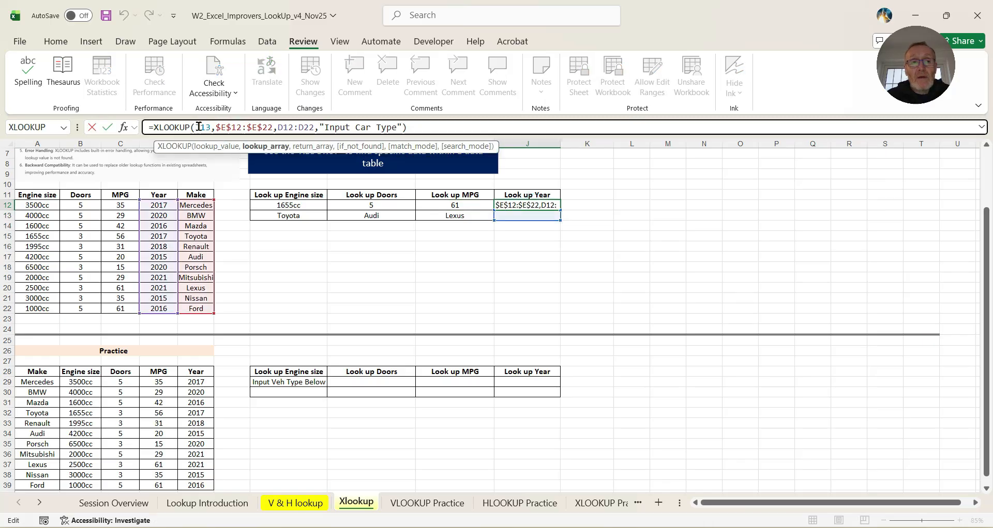
pyautogui.click(525, 215)
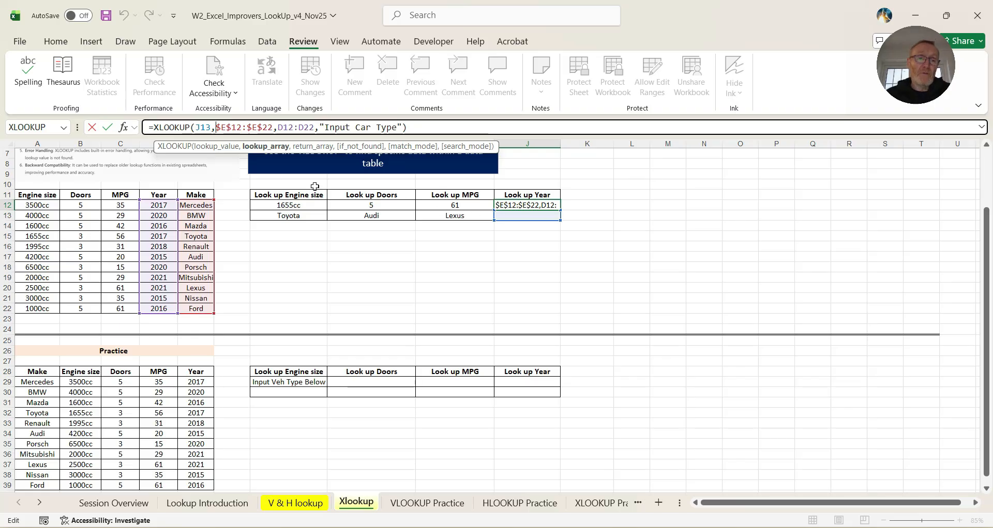
pyautogui.click(107, 127)
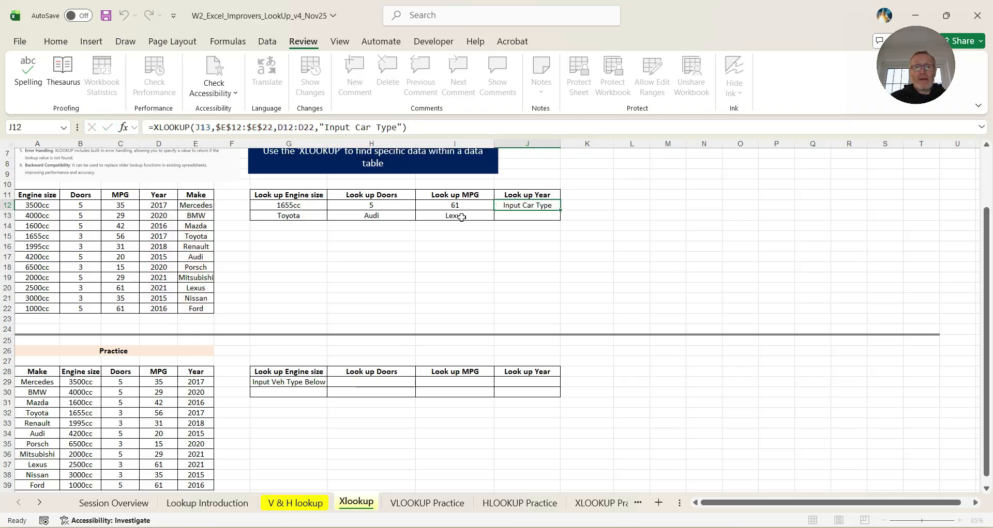
# Step: Enter Mazda in J13 as the make for the Look up Year formula and select J12
pyautogui.click(536, 217)
pyautogui.write('Mazda')
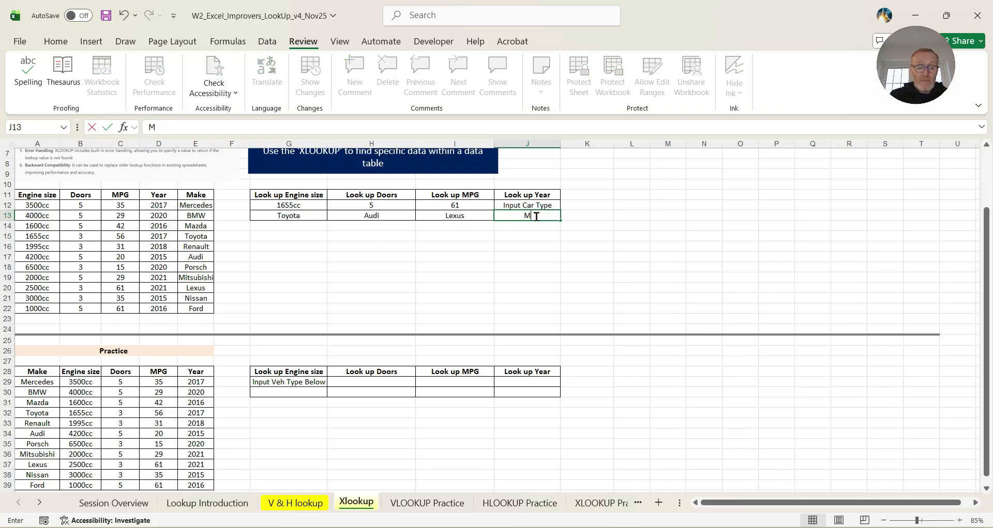
pyautogui.press('Tab')
pyautogui.click(530, 207)
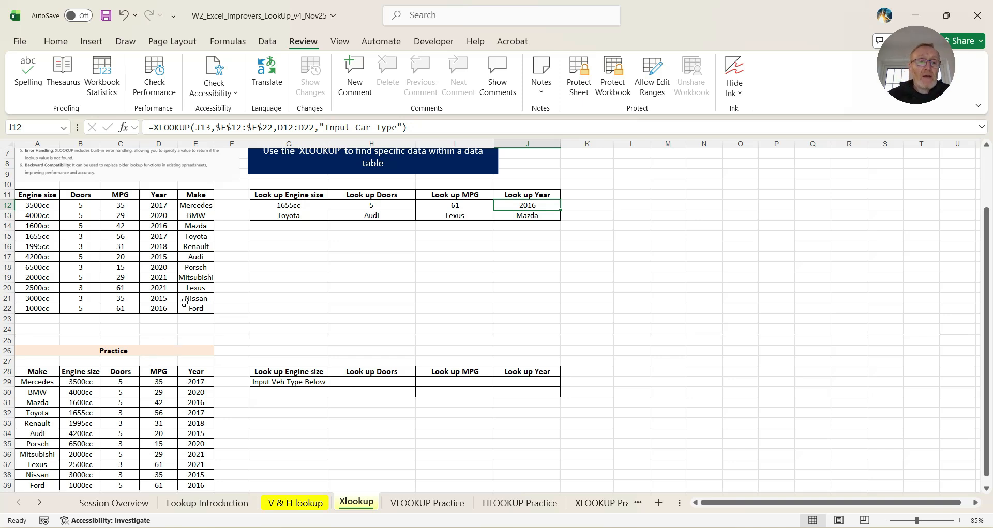
# Step: Review the demonstration, completed and practice areas on the VLOOKUP, HLOOKUP and XLOOKUP Practice sheets
pyautogui.click(436, 505)
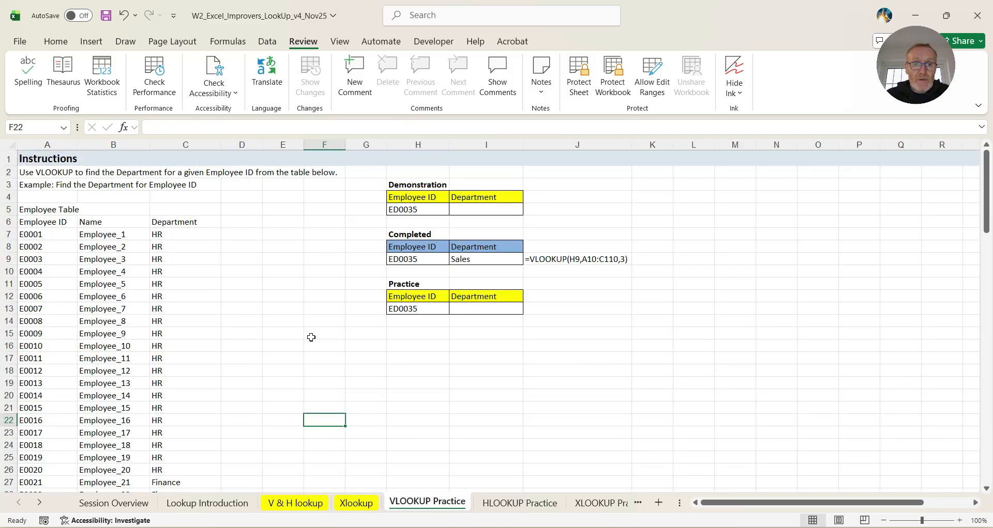
pyautogui.click(521, 504)
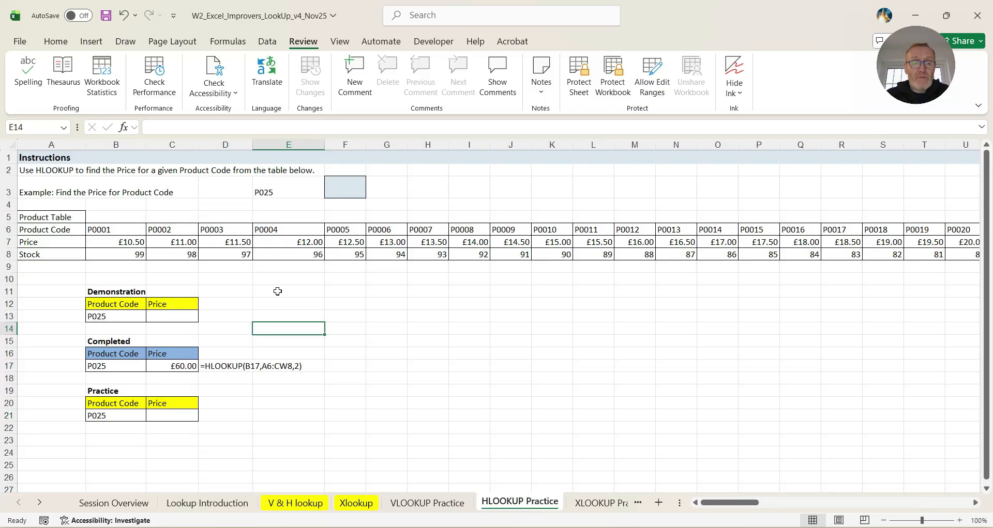
pyautogui.click(187, 367)
pyautogui.click(179, 313)
pyautogui.click(170, 414)
pyautogui.click(182, 316)
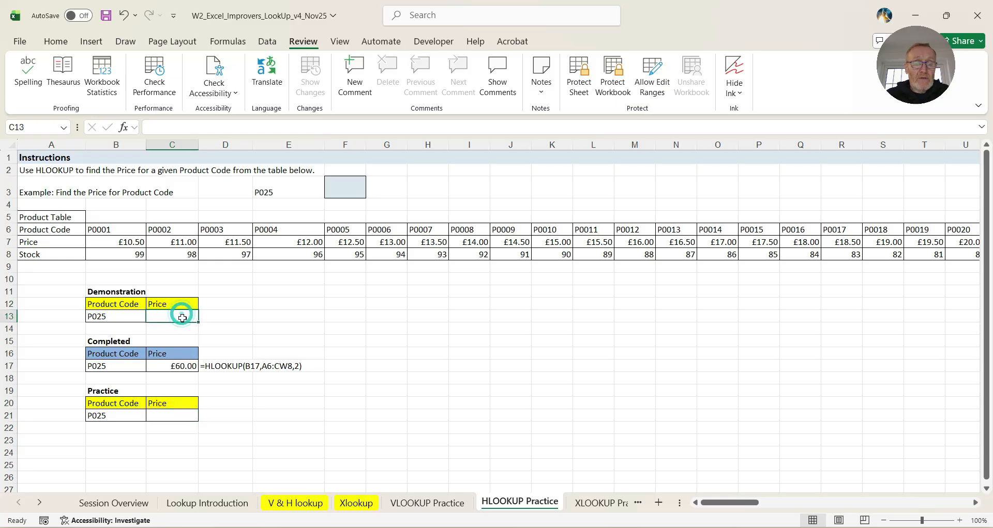
pyautogui.click(176, 413)
pyautogui.click(180, 365)
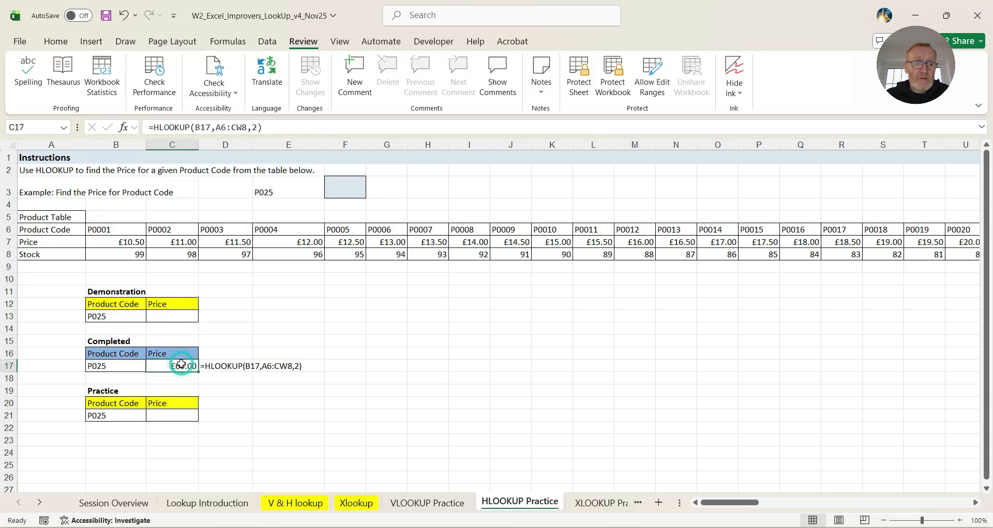
pyautogui.click(173, 417)
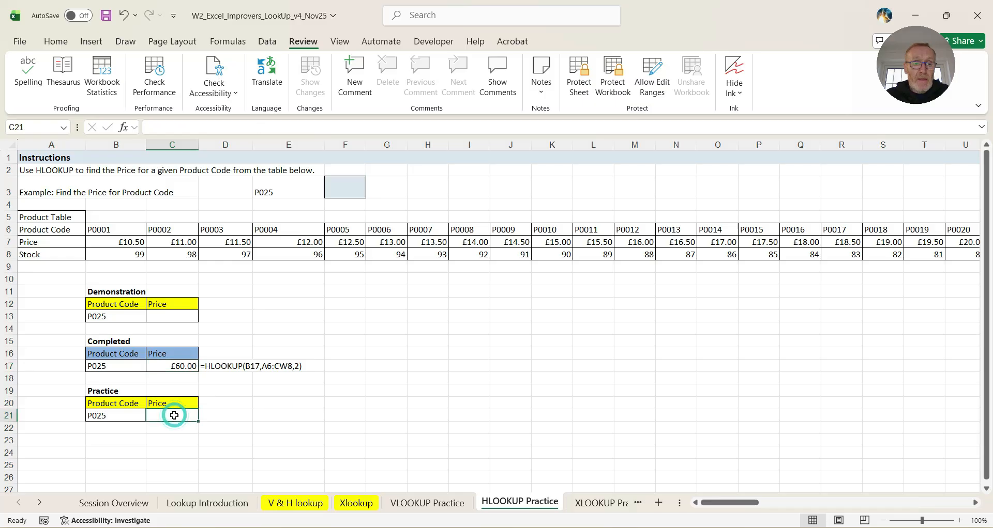
pyautogui.click(595, 502)
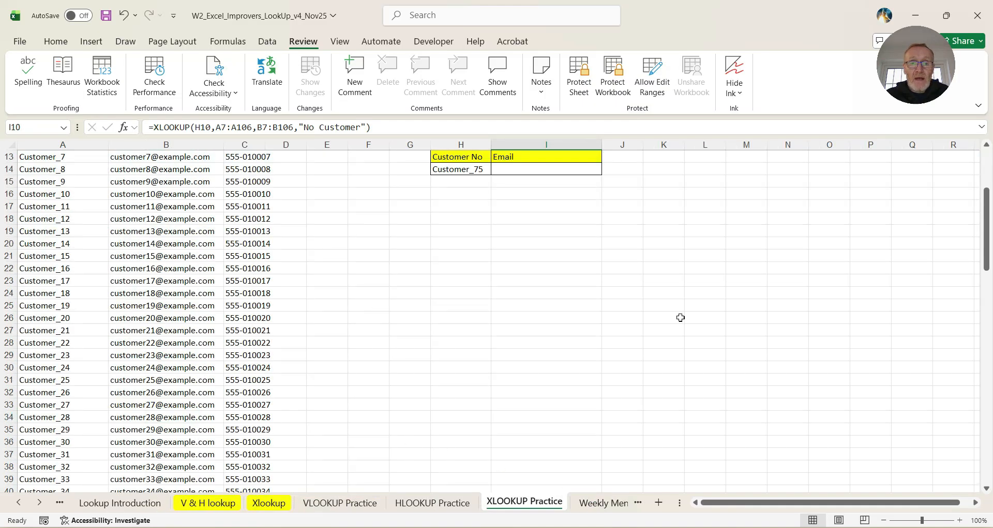
pyautogui.moveTo(987, 189); pyautogui.dragTo(988, 154)
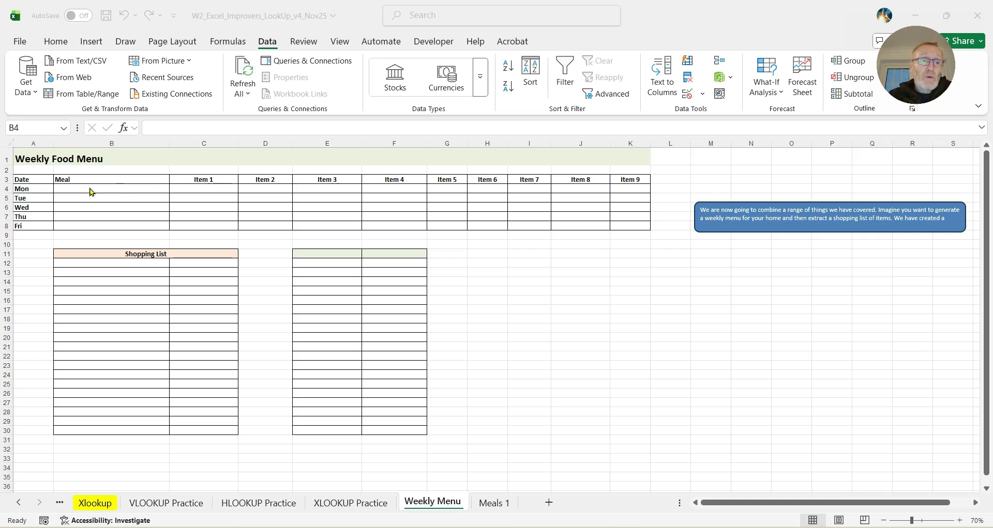
# Step: Examine the meal, item and shopping list areas of the Weekly Menu sheet and the meals with their ingredients on the Meals 1 sheet
pyautogui.click(70, 187)
pyautogui.click(121, 207)
pyautogui.moveTo(223, 185)
pyautogui.mouseDown()
pyautogui.moveTo(208, 184)
pyautogui.moveTo(600, 211)
pyautogui.moveTo(614, 223)
pyautogui.mouseUp()
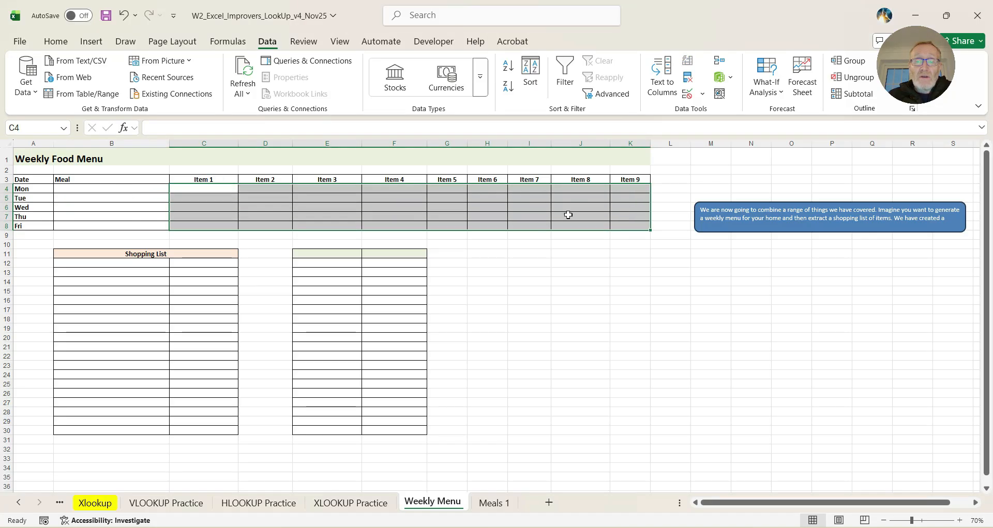
pyautogui.moveTo(91, 273); pyautogui.dragTo(119, 360)
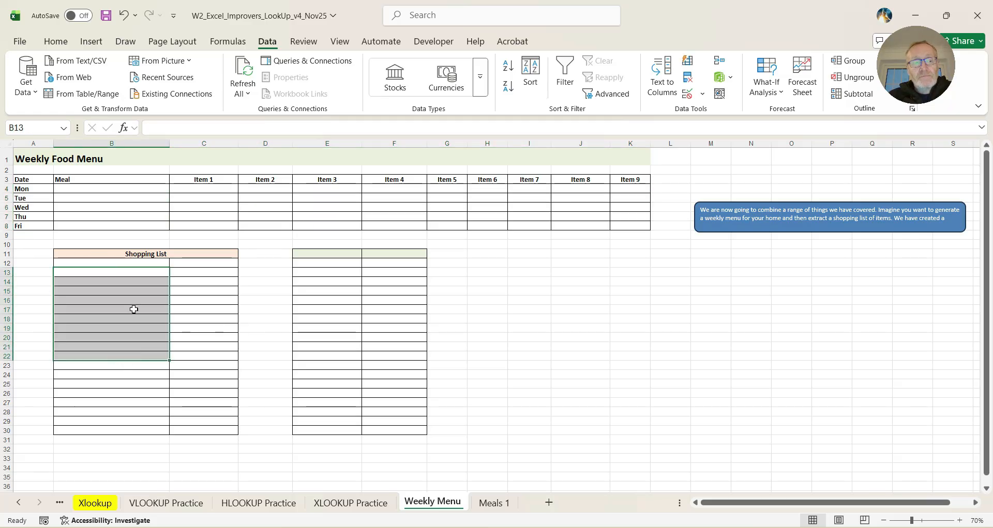
pyautogui.click(113, 190)
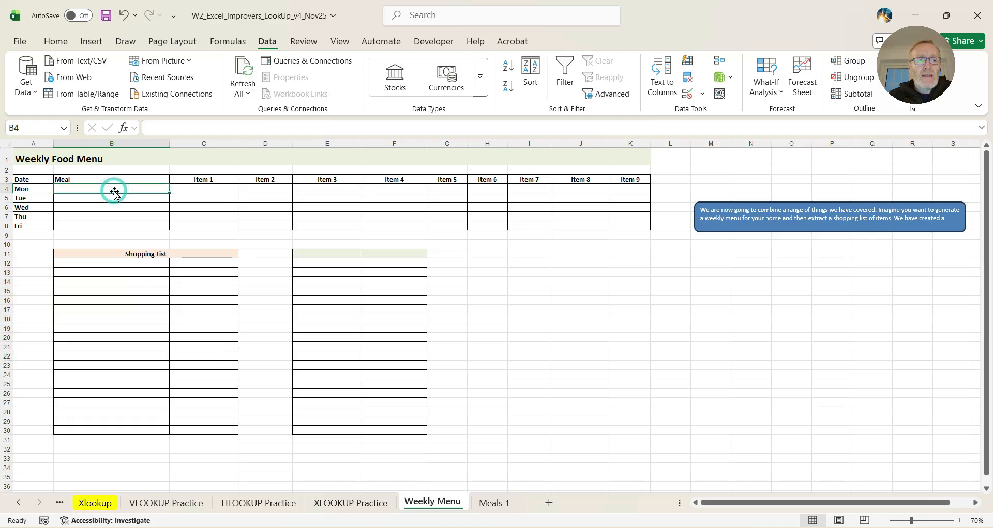
pyautogui.click(501, 505)
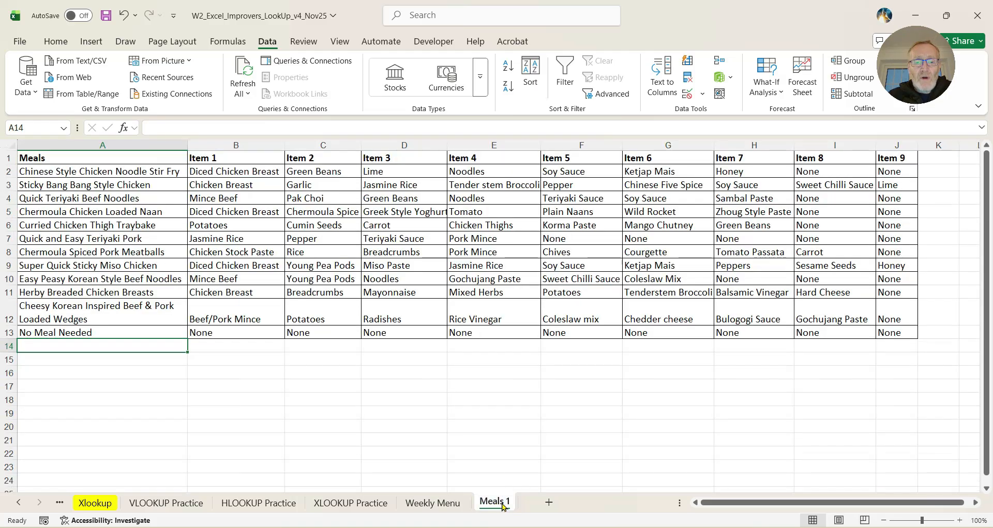
pyautogui.click(86, 175)
pyautogui.click(104, 252)
pyautogui.click(107, 331)
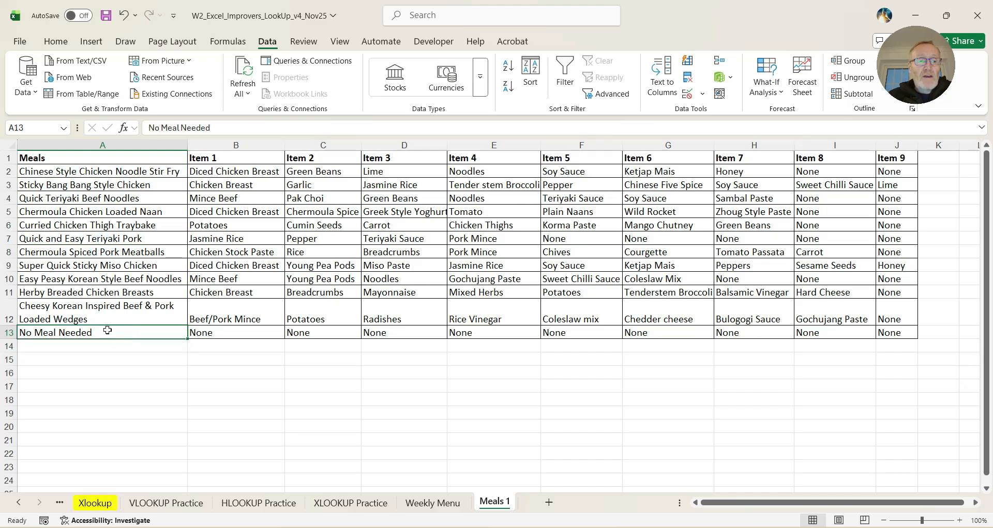
pyautogui.click(197, 173)
pyautogui.click(305, 175)
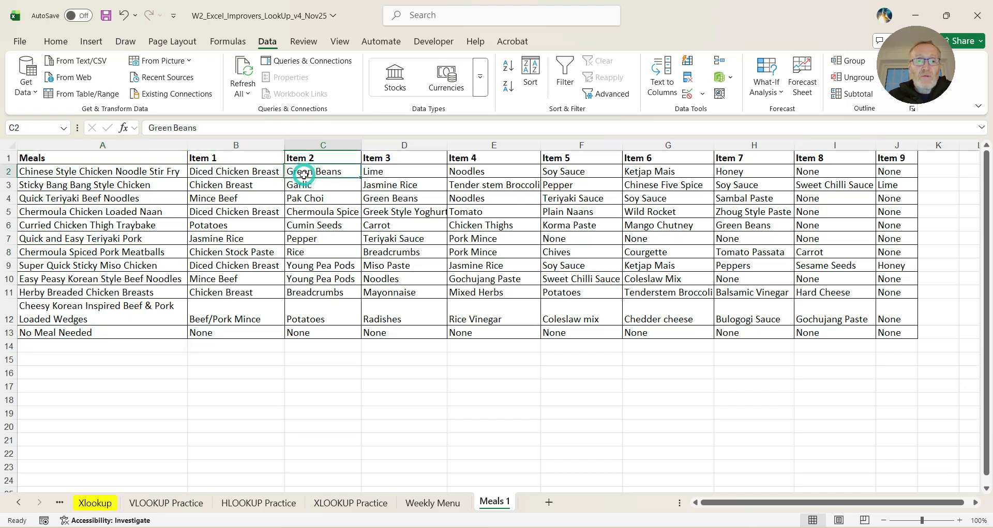
pyautogui.click(577, 188)
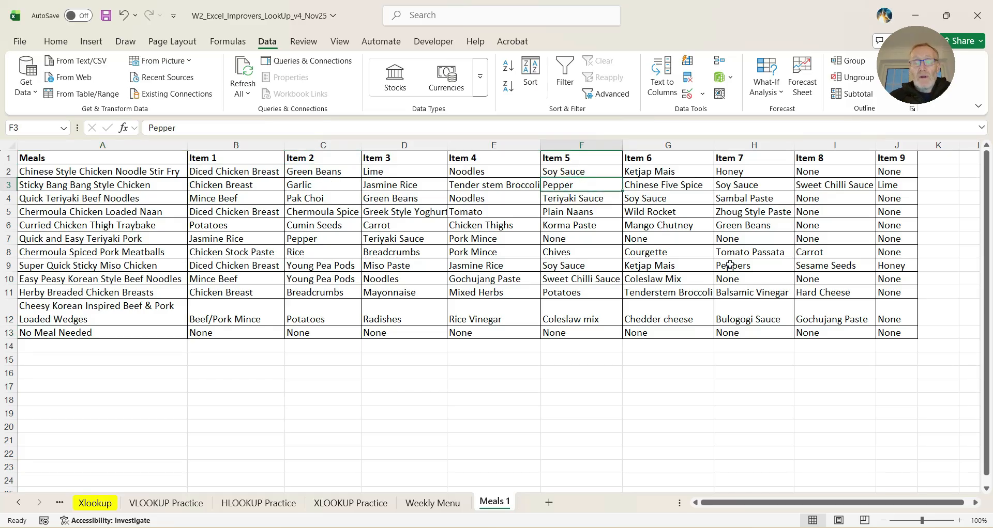
# Step: Set up data validation allowing a List for the Monday to Friday meal cells B4:B8 on the Weekly Menu sheet
pyautogui.click(420, 505)
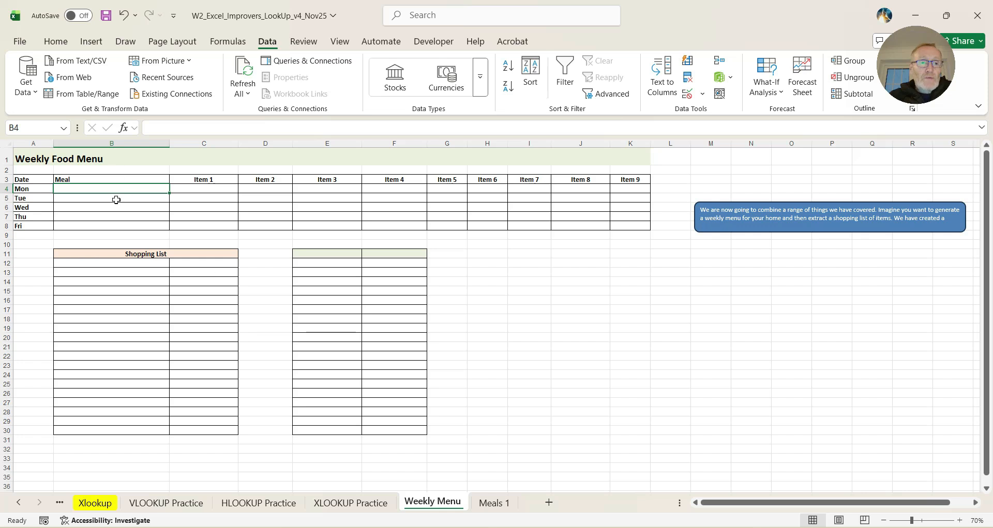
pyautogui.moveTo(118, 189); pyautogui.dragTo(118, 226)
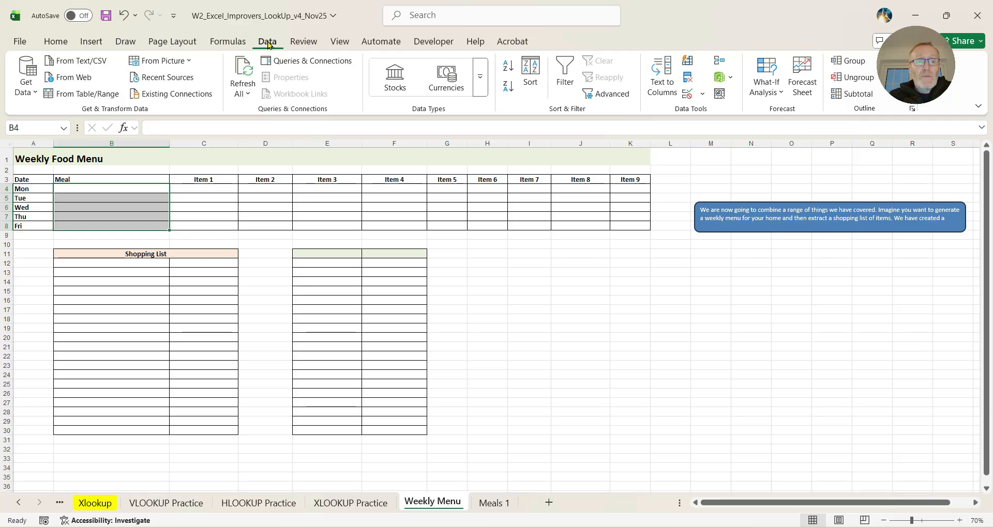
pyautogui.click(702, 95)
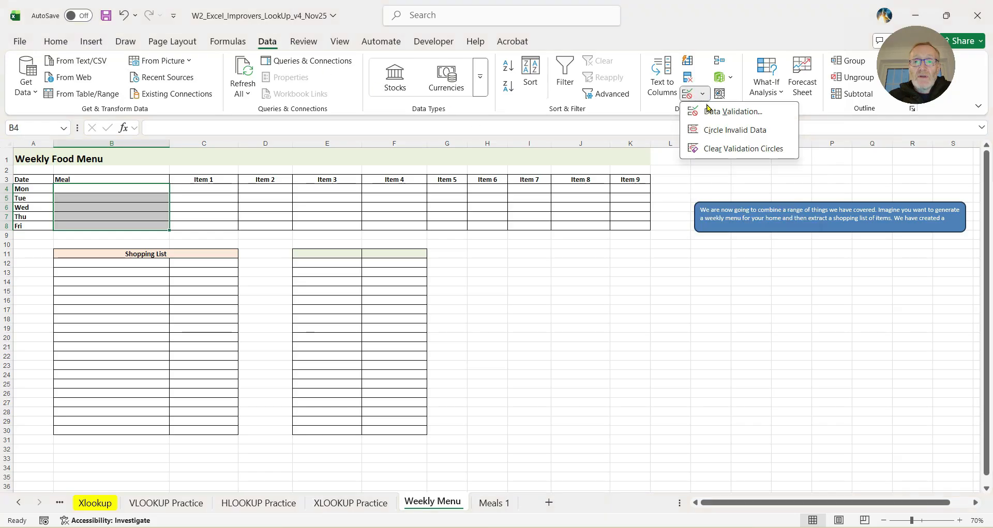
pyautogui.click(727, 115)
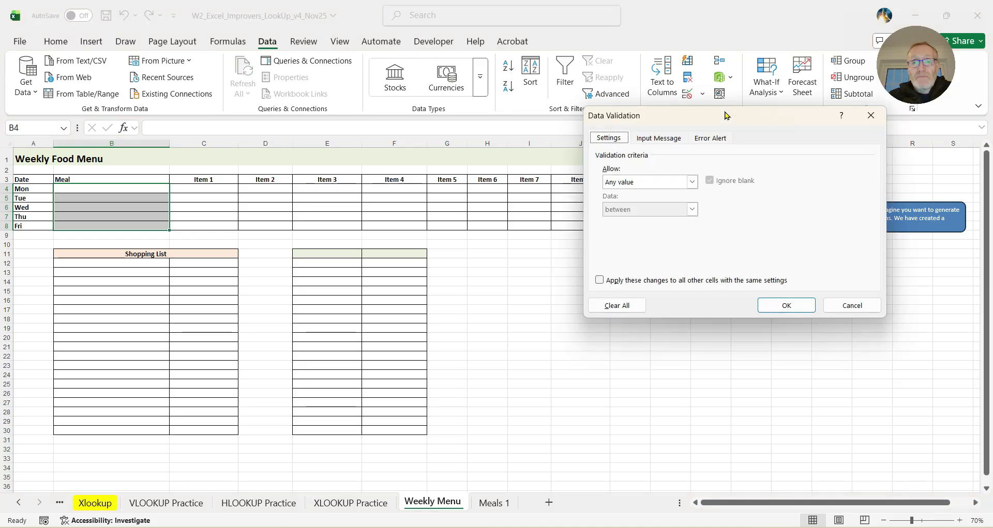
pyautogui.click(693, 182)
pyautogui.click(650, 222)
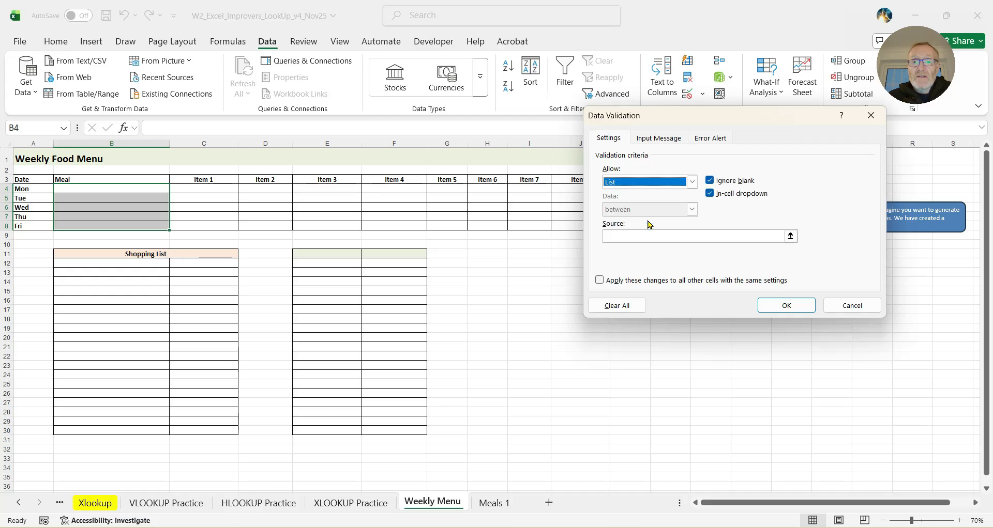
# Step: Set the list source to 'Meals 1'!$A$2:$A$50 and apply the changes to all other cells with the same settings
pyautogui.click(632, 237)
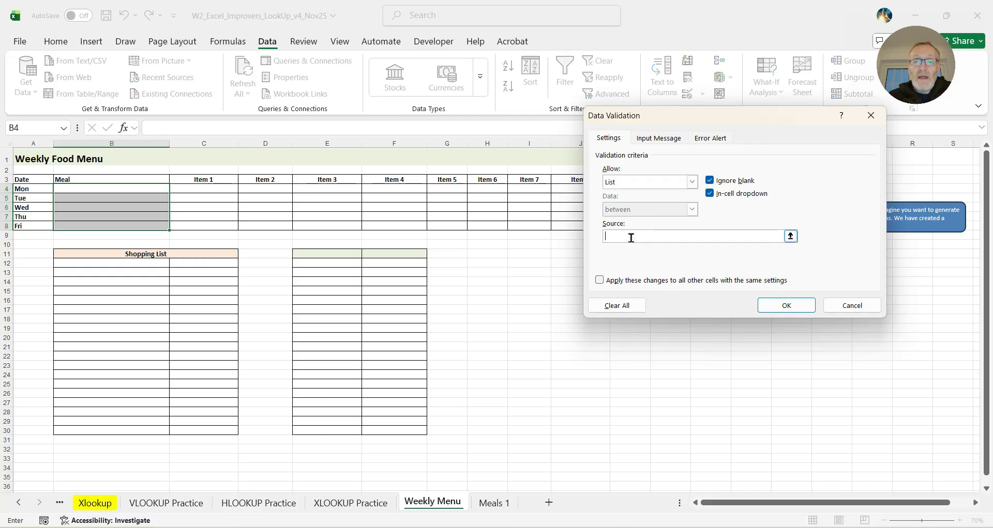
pyautogui.click(497, 504)
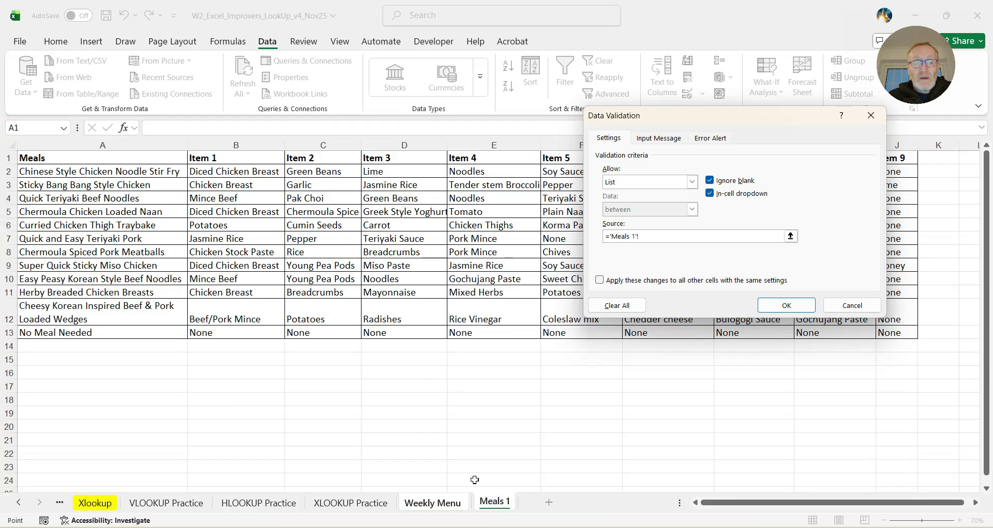
pyautogui.moveTo(98, 172); pyautogui.dragTo(88, 411)
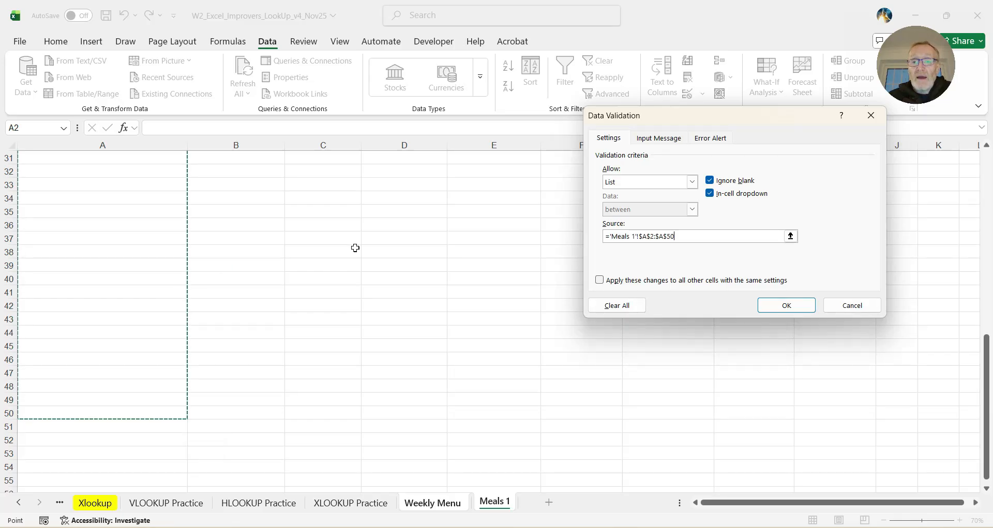
pyautogui.click(599, 280)
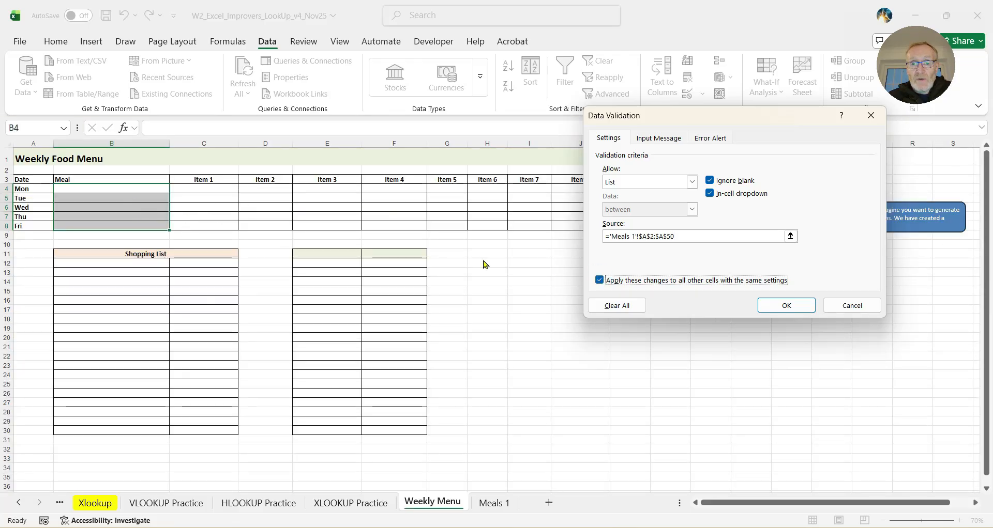
# Step: Turn off the input message shown when a meal cell is selected and apply the data validation
pyautogui.click(672, 140)
pyautogui.click(601, 158)
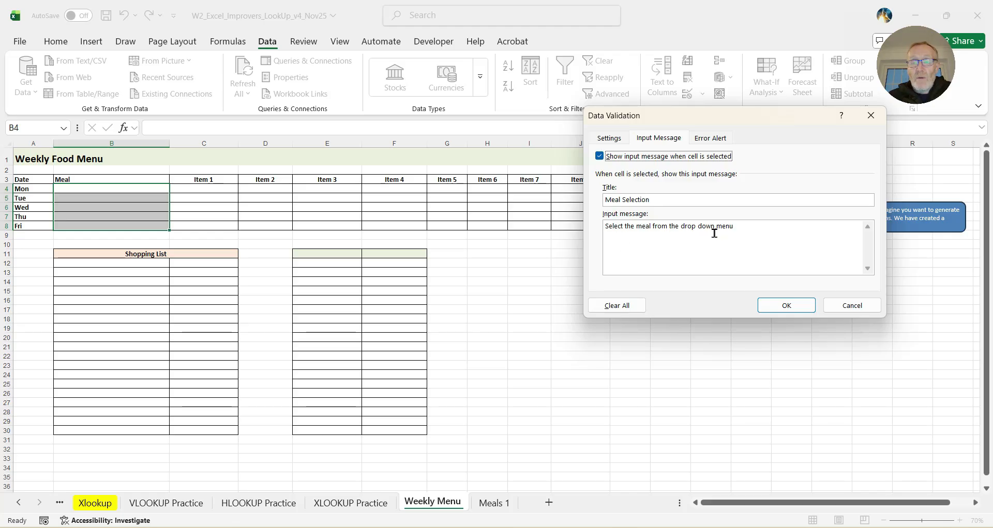
pyautogui.click(599, 156)
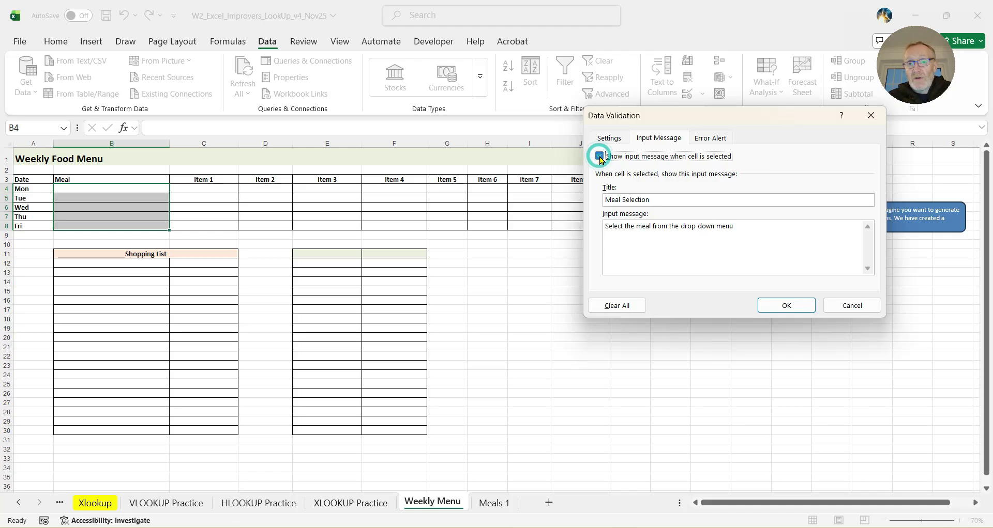
pyautogui.click(781, 307)
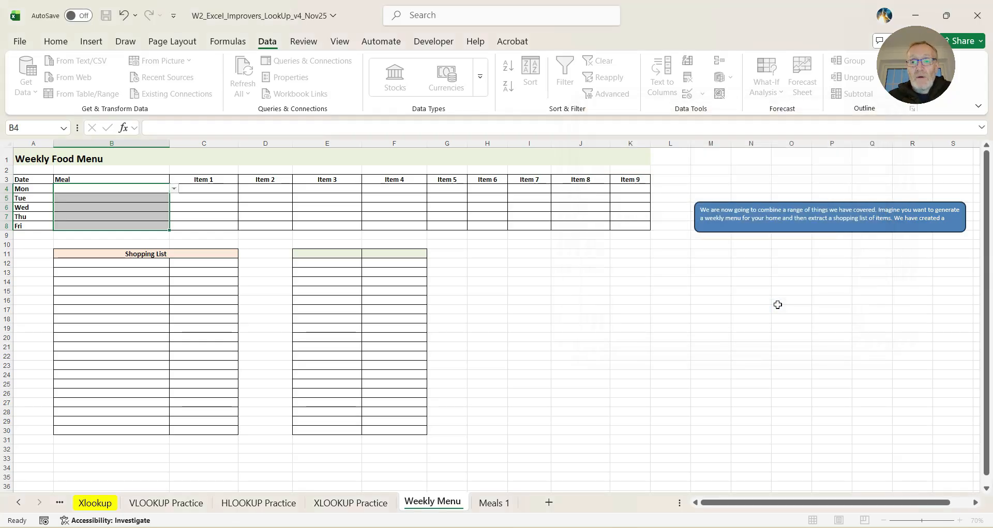
# Step: Choose Chinese Style Chicken Noodle Stir Fry as Monday's meal in B4 and check the end of its drop-down list
pyautogui.click(77, 190)
pyautogui.click(174, 189)
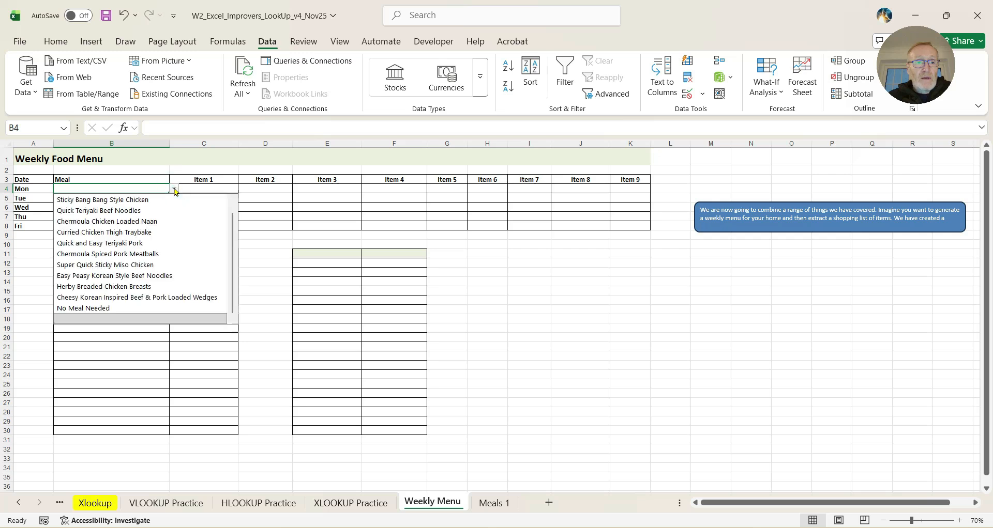
pyautogui.click(230, 216)
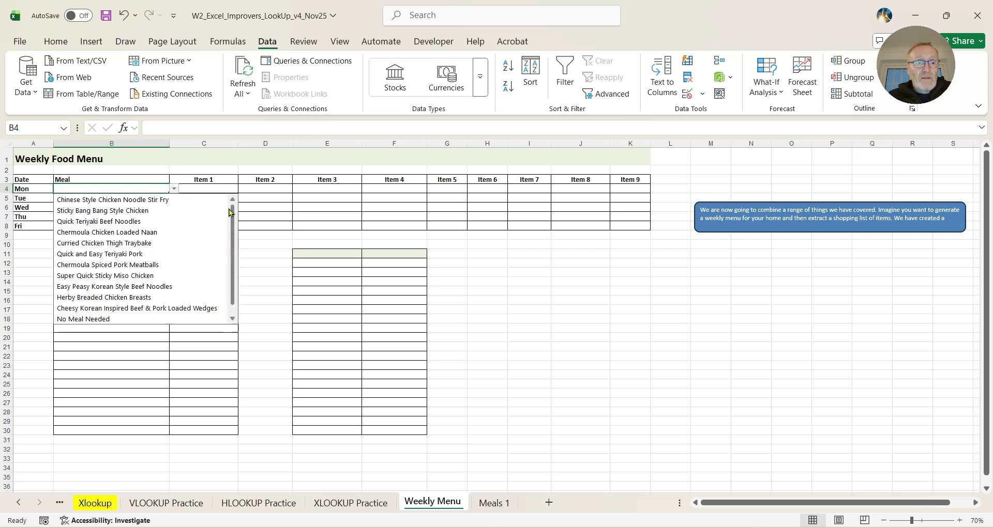
pyautogui.click(97, 203)
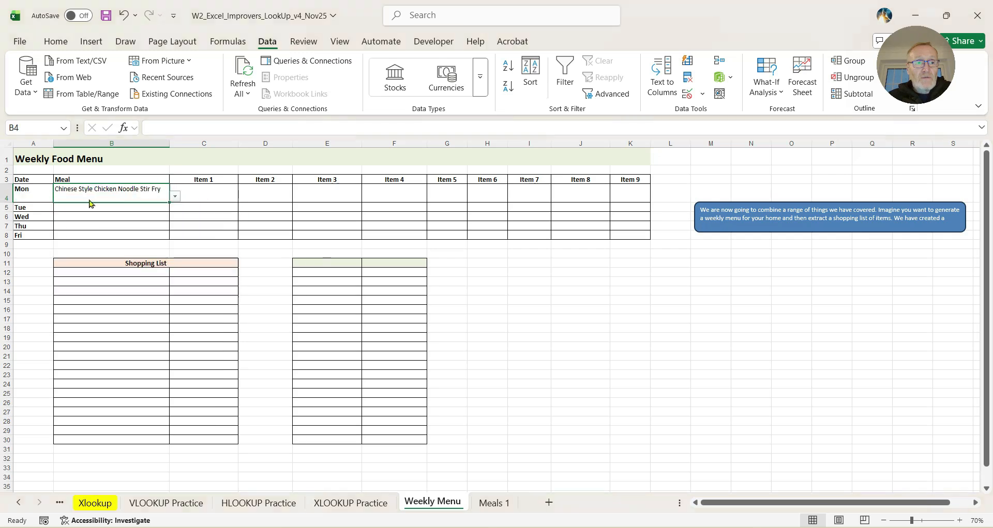
pyautogui.click(176, 196)
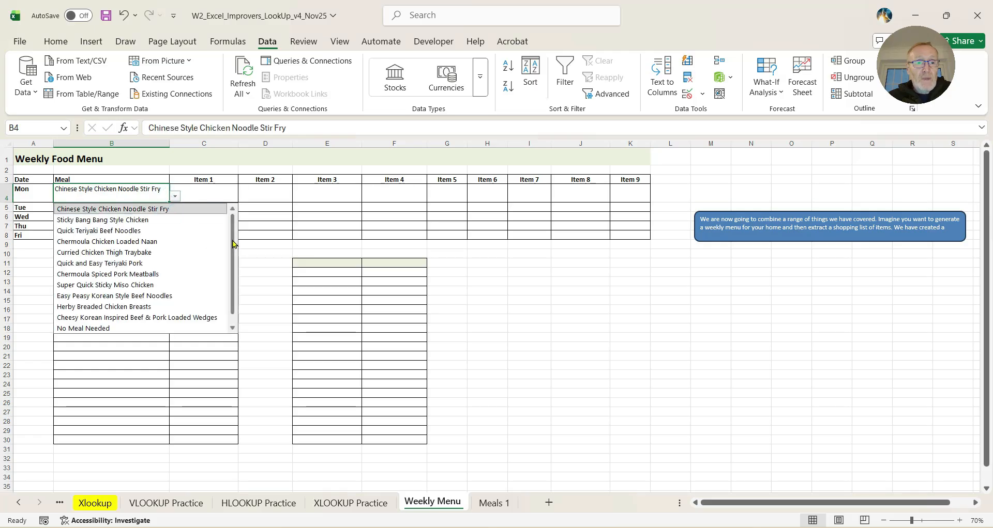
pyautogui.scroll(-1, 233, 240)
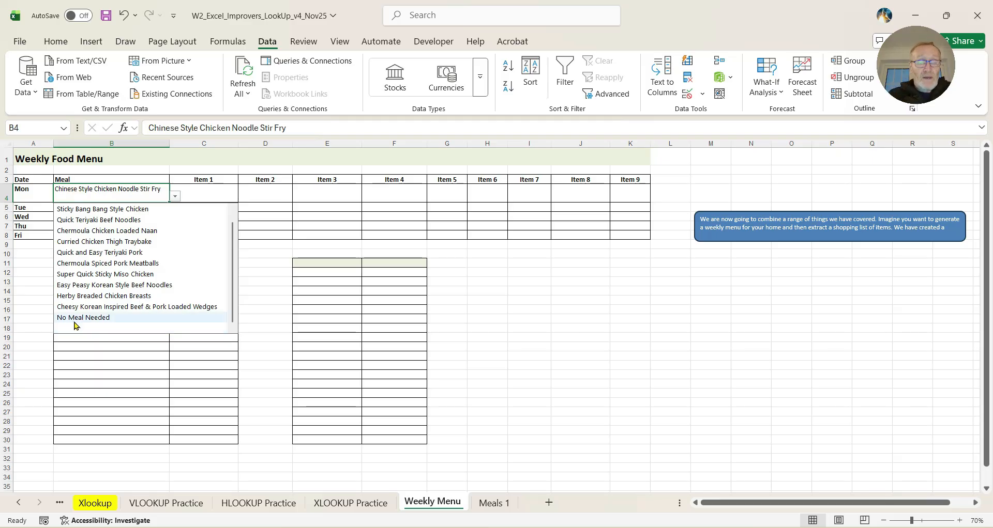
# Step: Add Fish and Chips as a new meal in cell A14 of the Meals 1 sheet
pyautogui.click(493, 504)
pyautogui.scroll(10, 87, 335)
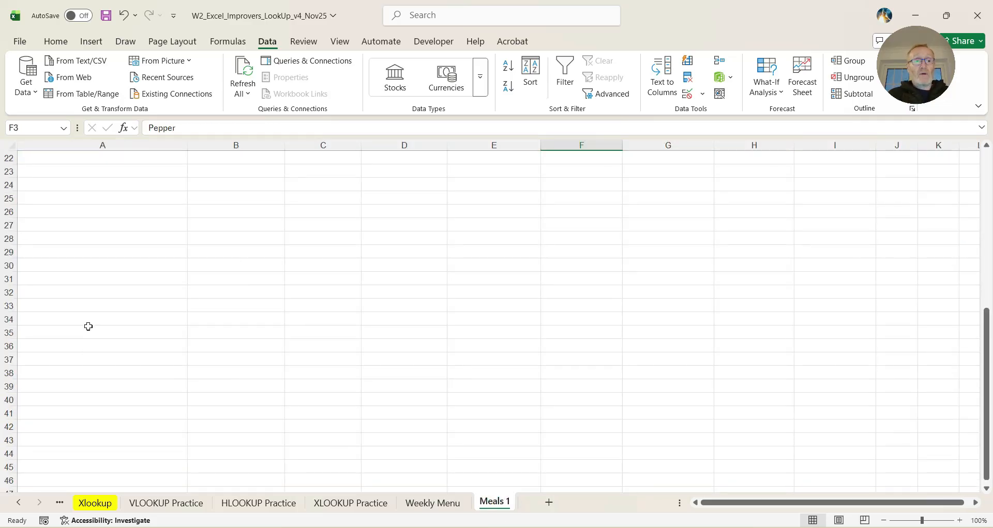
pyautogui.click(51, 336)
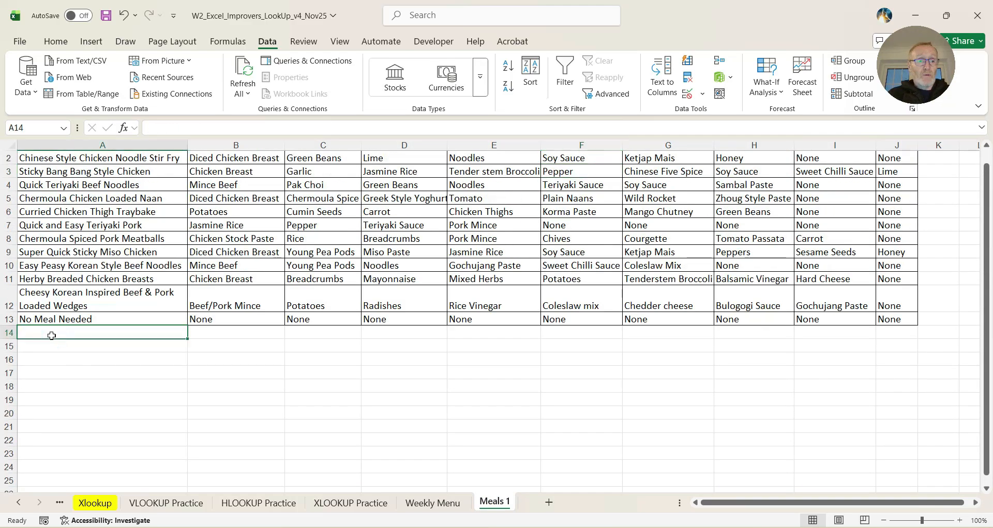
pyautogui.write('Fish and Ch')
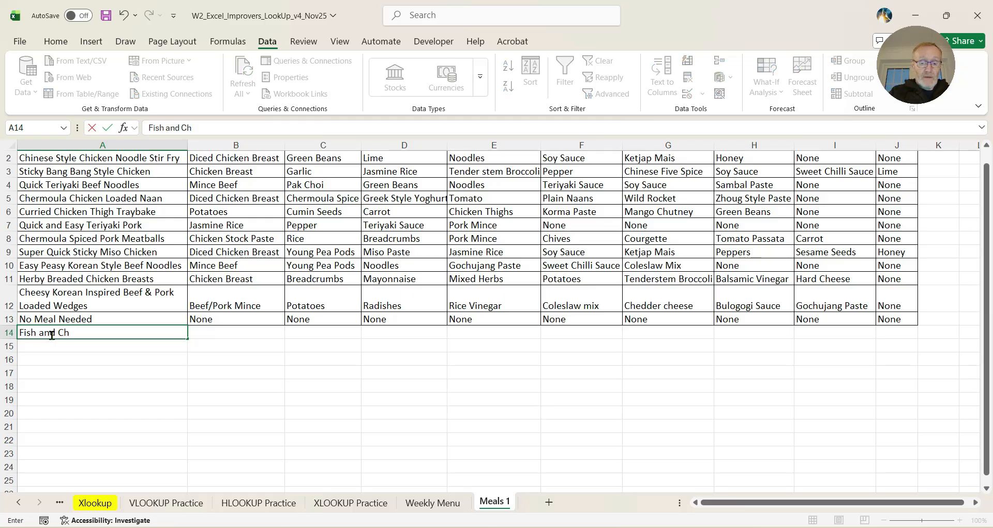
pyautogui.write('ips')
pyautogui.click(100, 388)
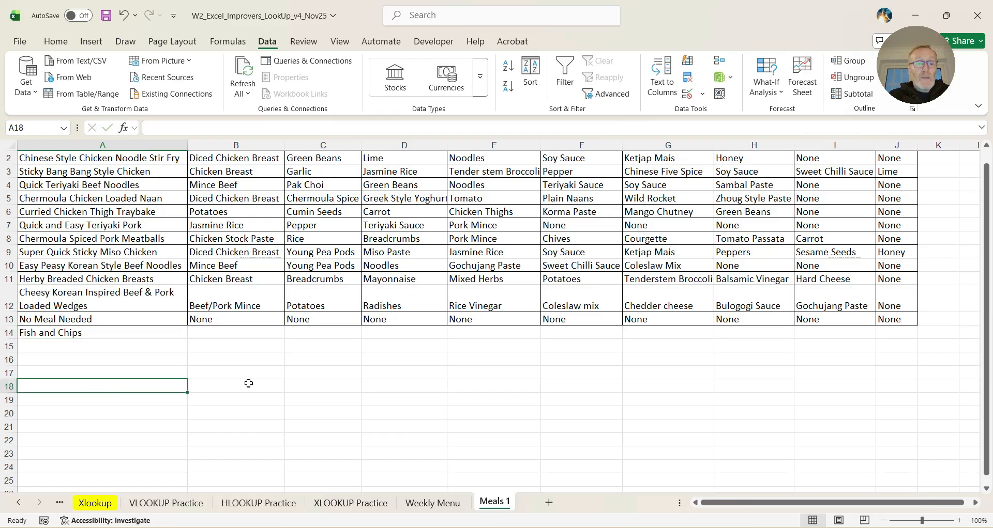
# Step: Check Monday's meal drop-down on the Weekly Menu sheet for the Fish and Chips entry
pyautogui.click(432, 503)
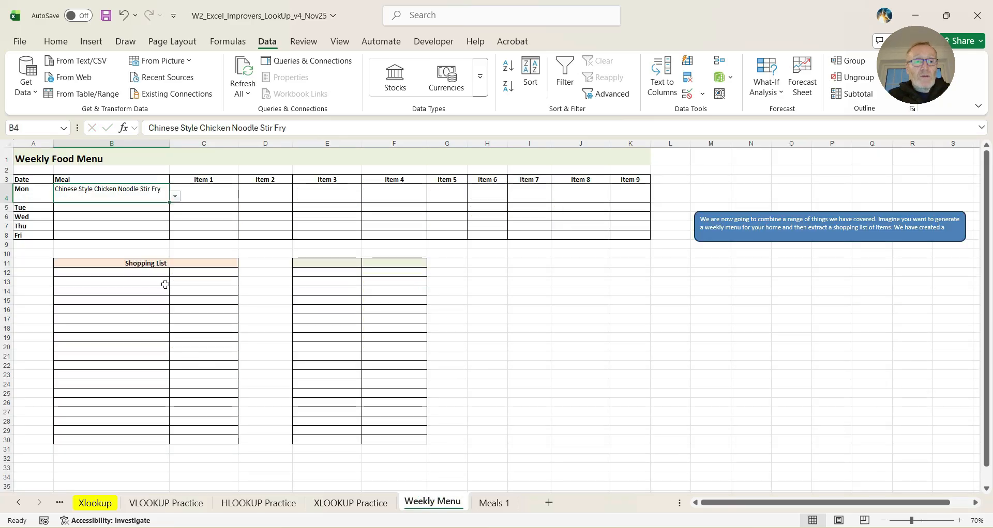
pyautogui.click(175, 196)
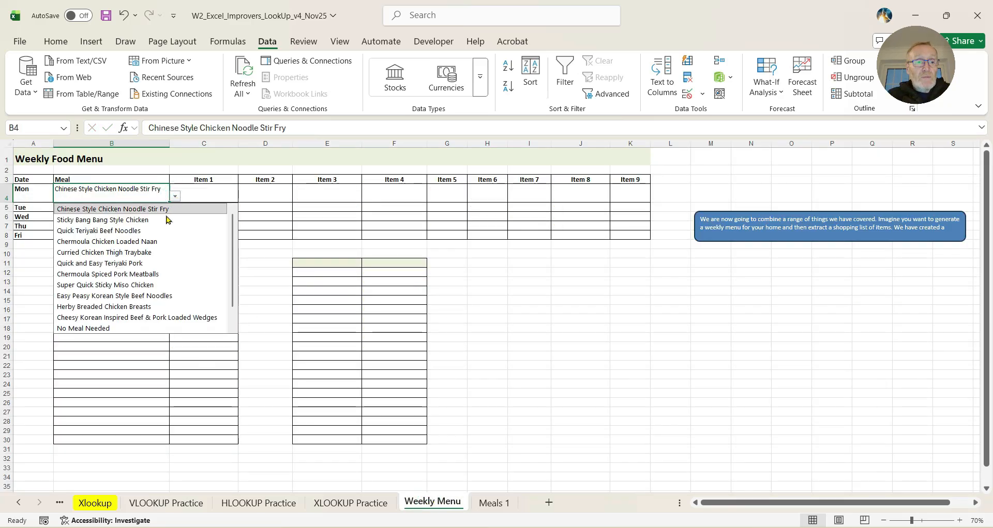
pyautogui.moveTo(233, 286); pyautogui.dragTo(232, 306)
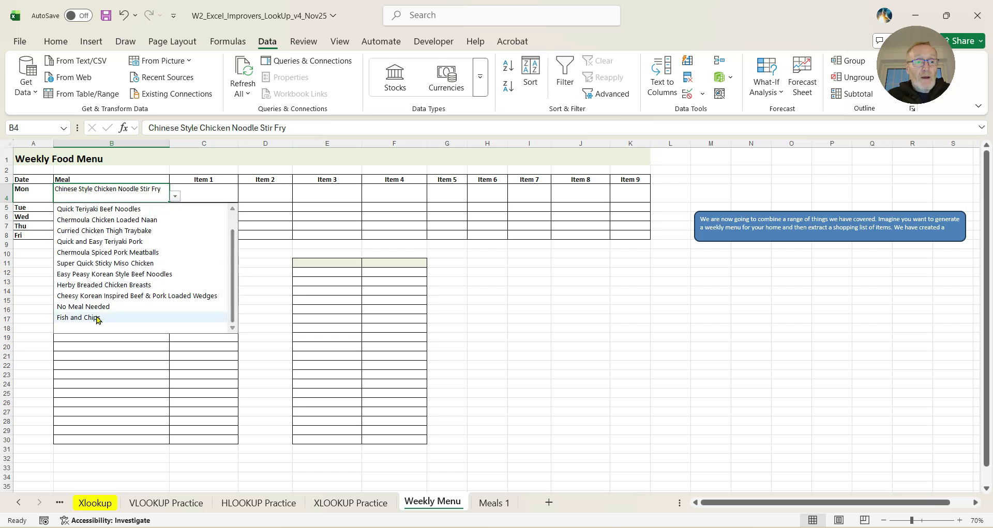
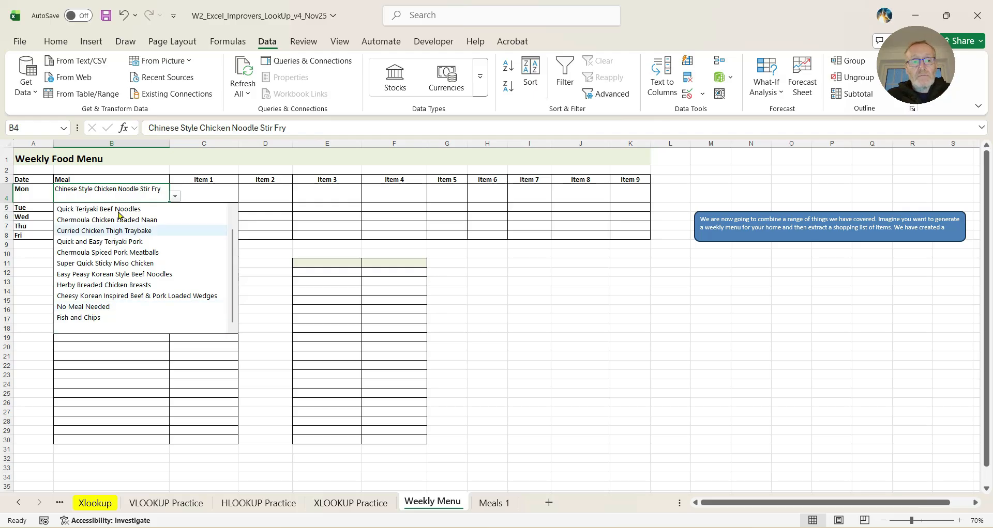
# Step: Change the list source for B4:B8 to 'Meals 1'!$A$2:.$A$50 and apply it to all other cells with the same settings
pyautogui.click(137, 191)
pyautogui.moveTo(133, 191); pyautogui.dragTo(131, 236)
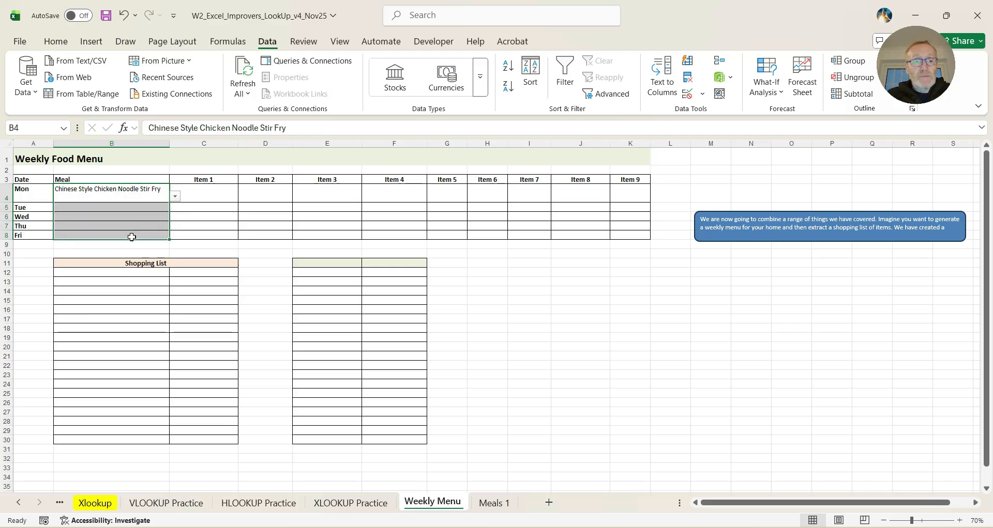
pyautogui.click(702, 94)
pyautogui.click(718, 118)
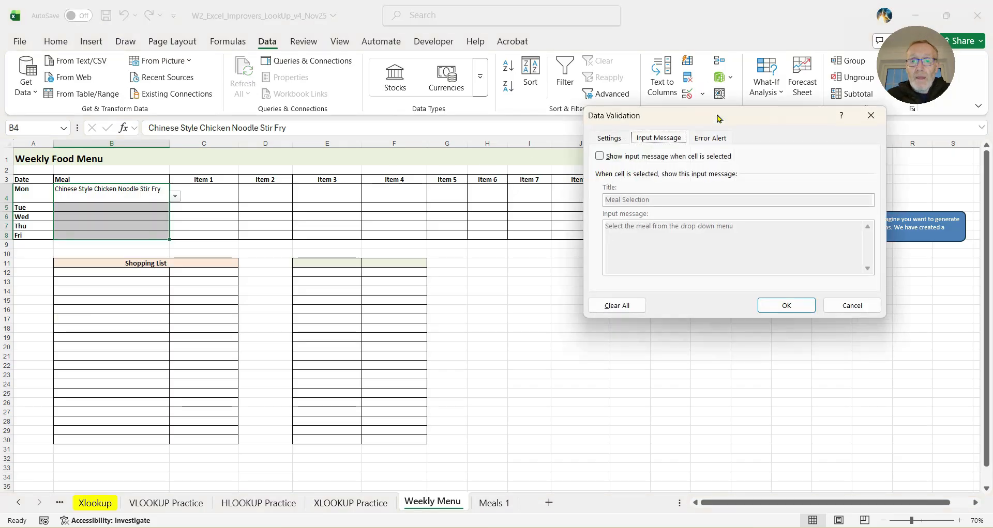
pyautogui.click(605, 139)
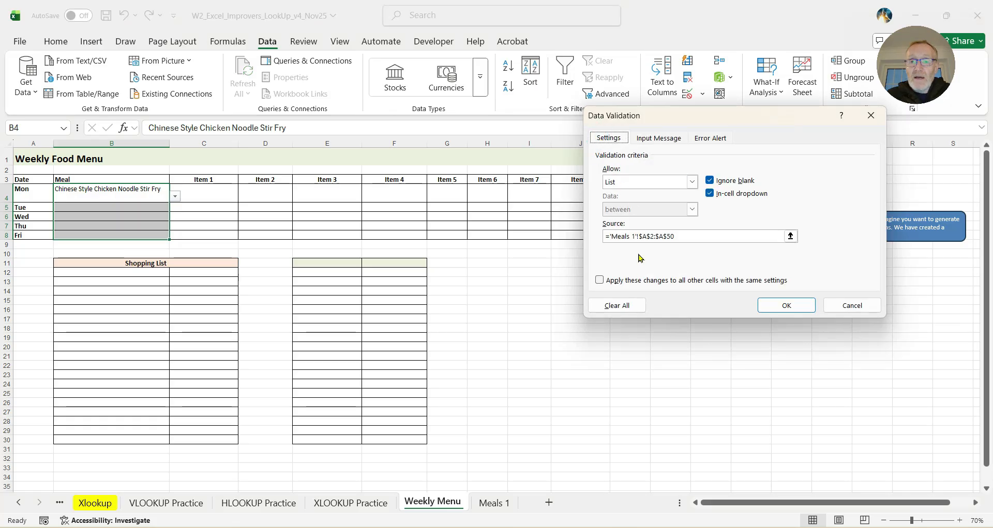
pyautogui.click(655, 237)
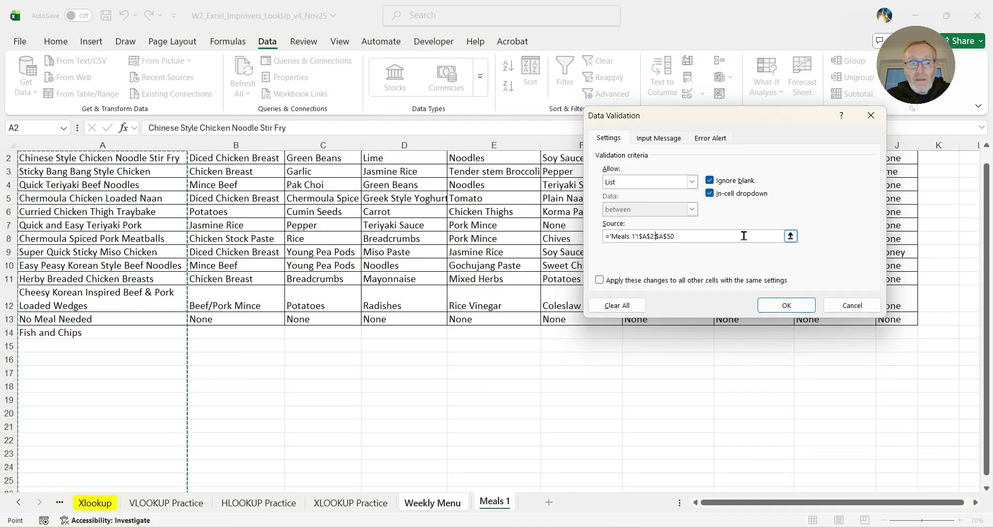
pyautogui.write('.')
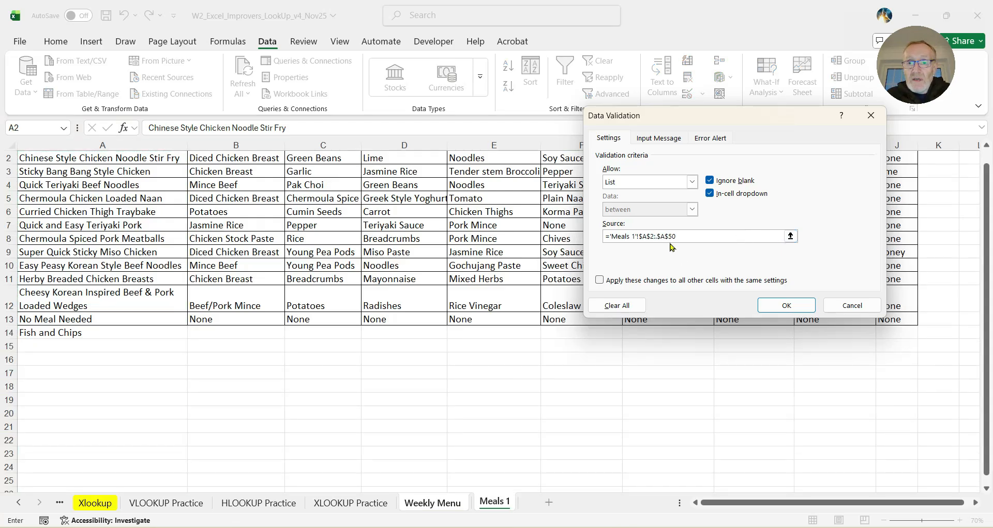
pyautogui.press('BackSpace')
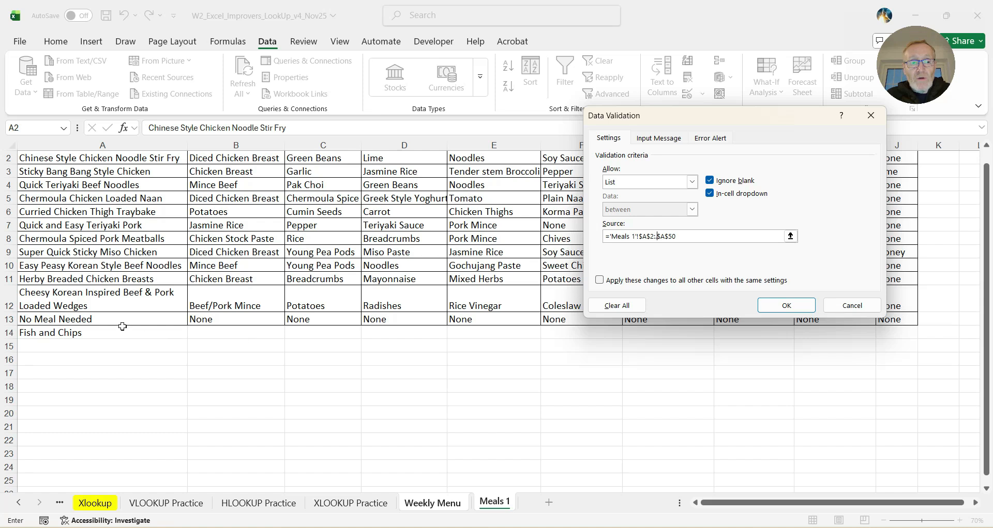
pyautogui.press('BackSpace')
pyautogui.press('BackSpace')
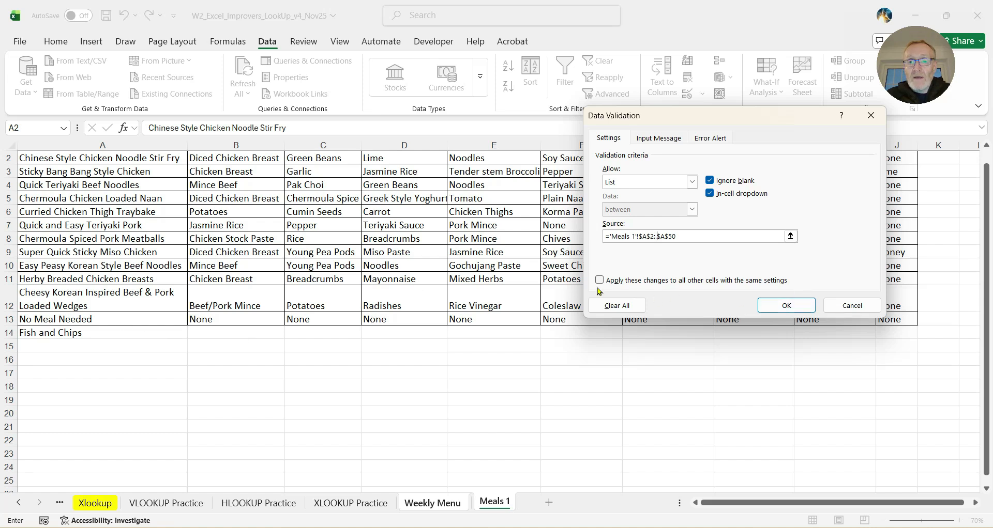
pyautogui.click(599, 280)
pyautogui.click(783, 305)
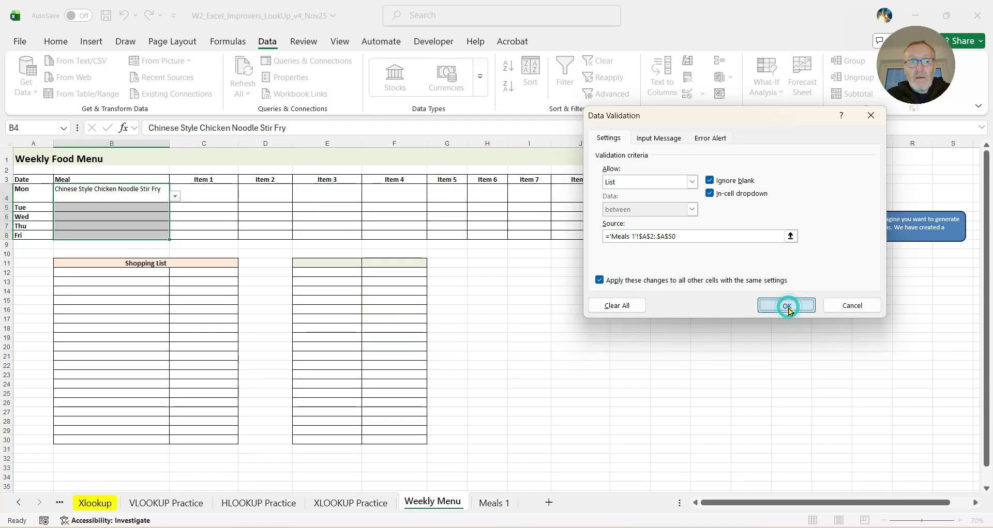
# Step: Check the end of Monday's meal drop-down list with the revised source range
pyautogui.click(175, 197)
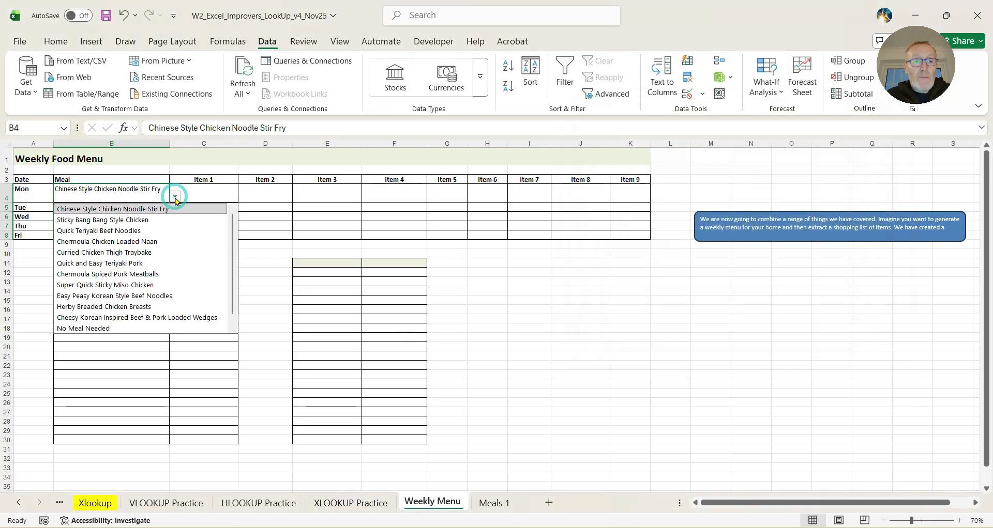
pyautogui.scroll(-1, 230, 231)
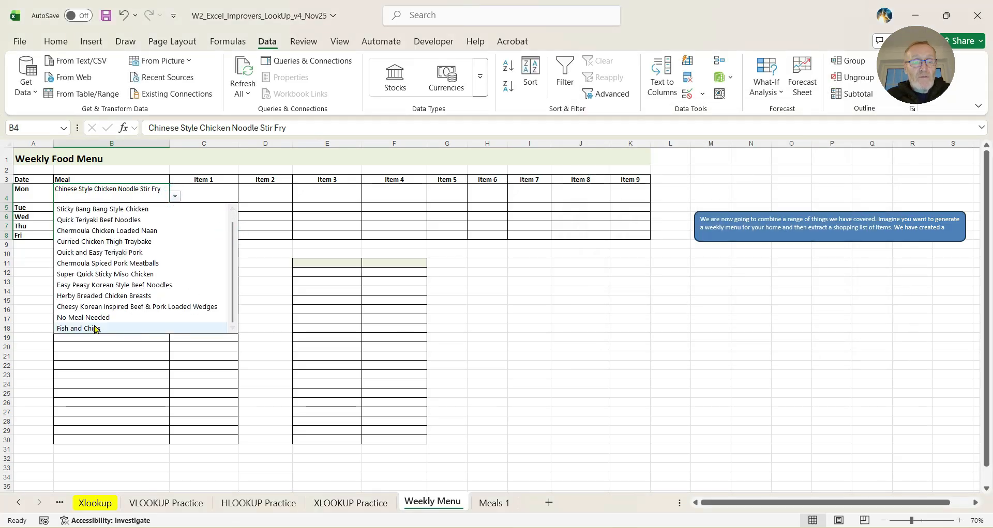
pyautogui.click(173, 198)
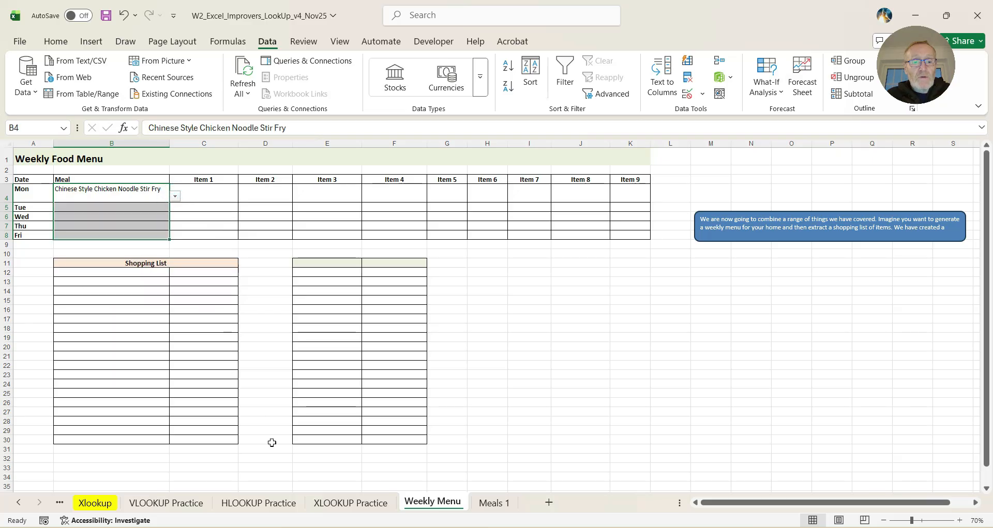
# Step: Delete Fish and Chips from cell A14 of the Meals 1 sheet
pyautogui.click(492, 504)
pyautogui.click(99, 337)
pyautogui.press('Delete')
pyautogui.click(77, 319)
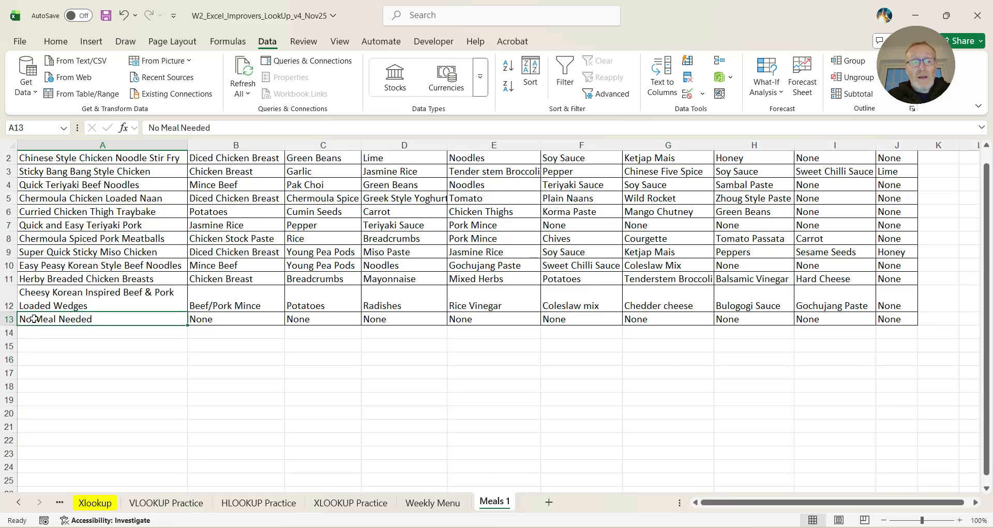
# Step: Review the meal choices in the Monday and Tuesday drop-downs on the Weekly Menu sheet
pyautogui.click(433, 503)
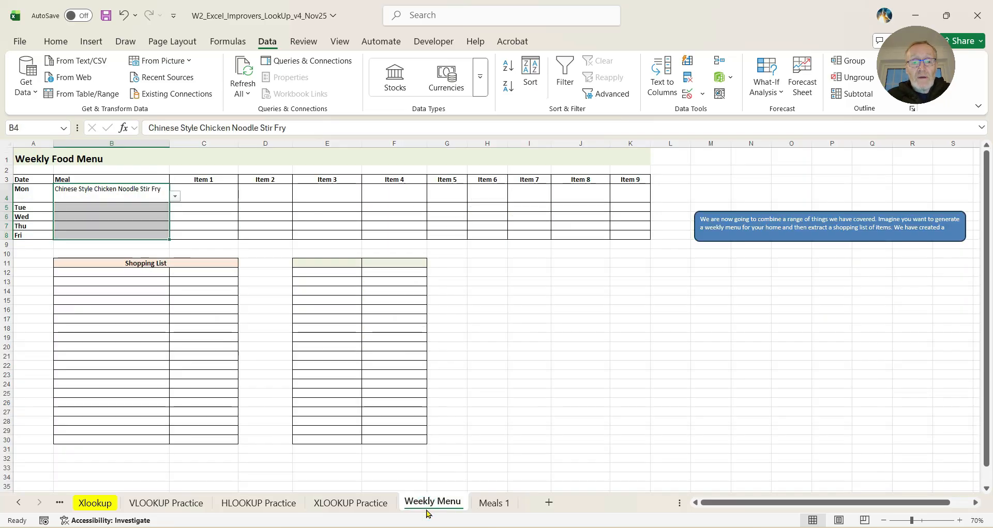
pyautogui.click(173, 196)
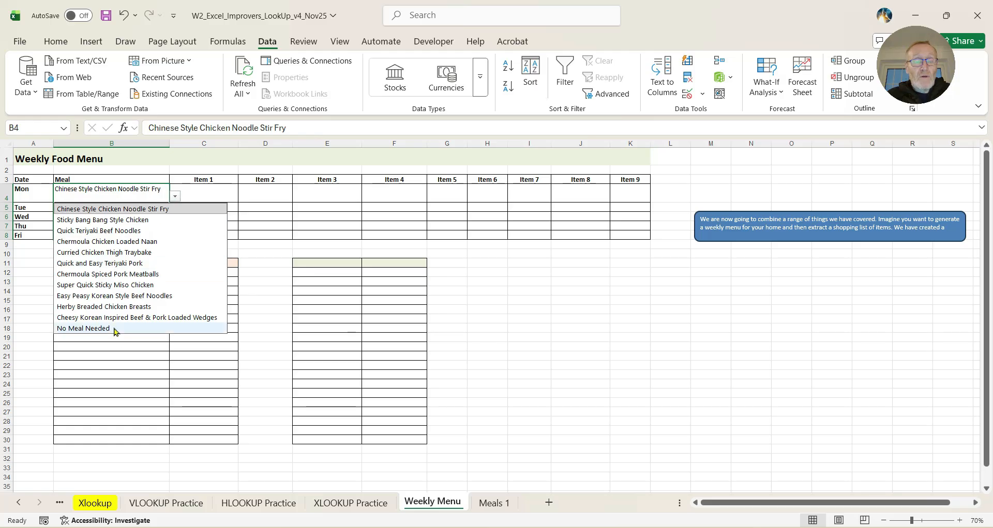
pyautogui.click(260, 208)
pyautogui.click(103, 207)
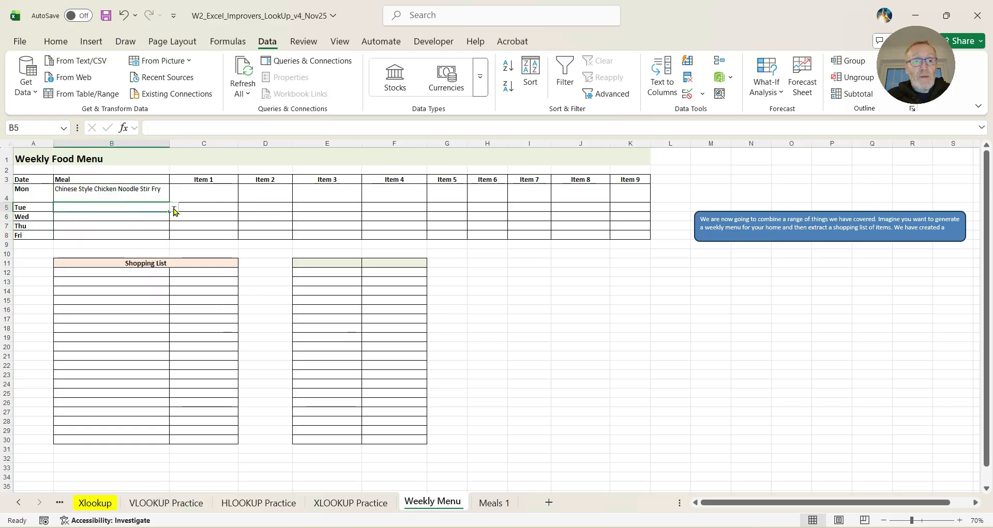
pyautogui.click(173, 208)
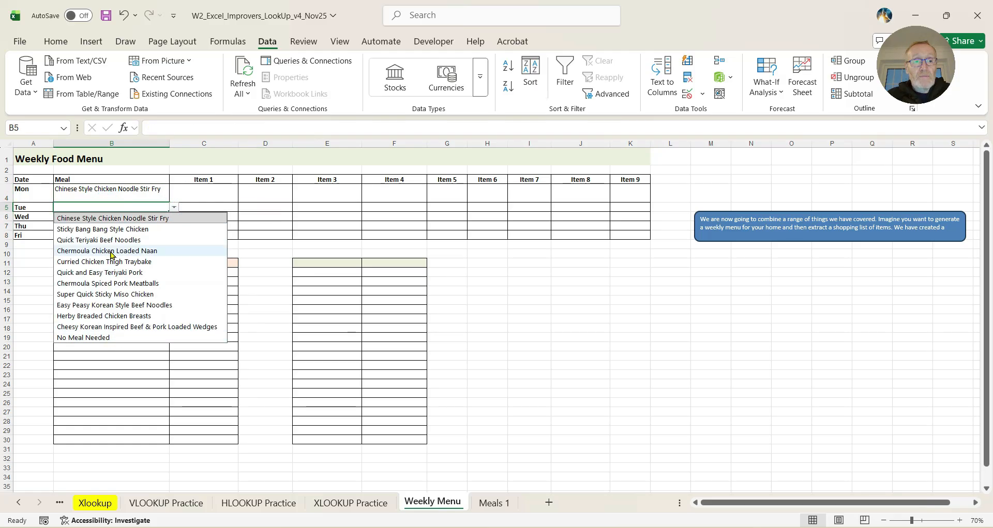
# Step: Start an XLOOKUP formula in cell C4, Monday's Item 1, with the absolute reference $B$4 as the lookup value
pyautogui.click(106, 190)
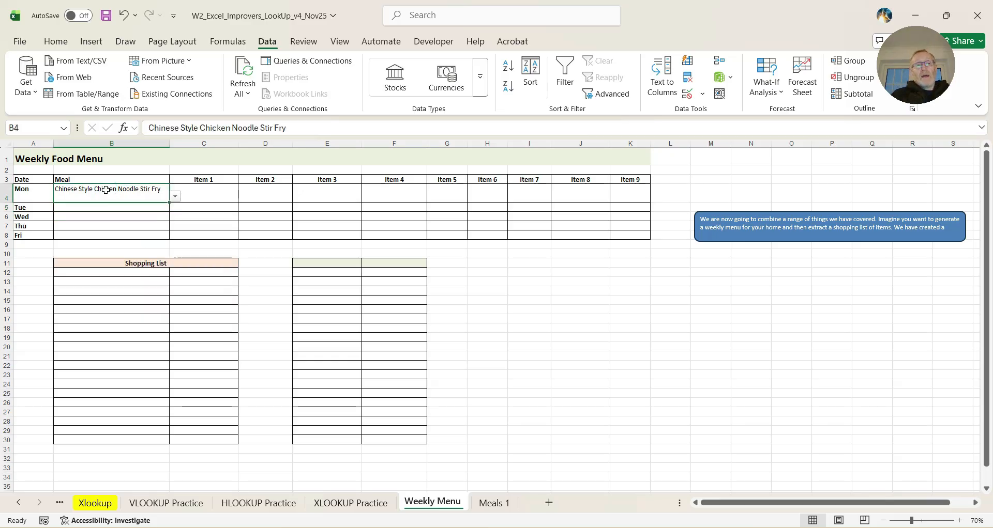
pyautogui.moveTo(215, 190); pyautogui.dragTo(629, 189)
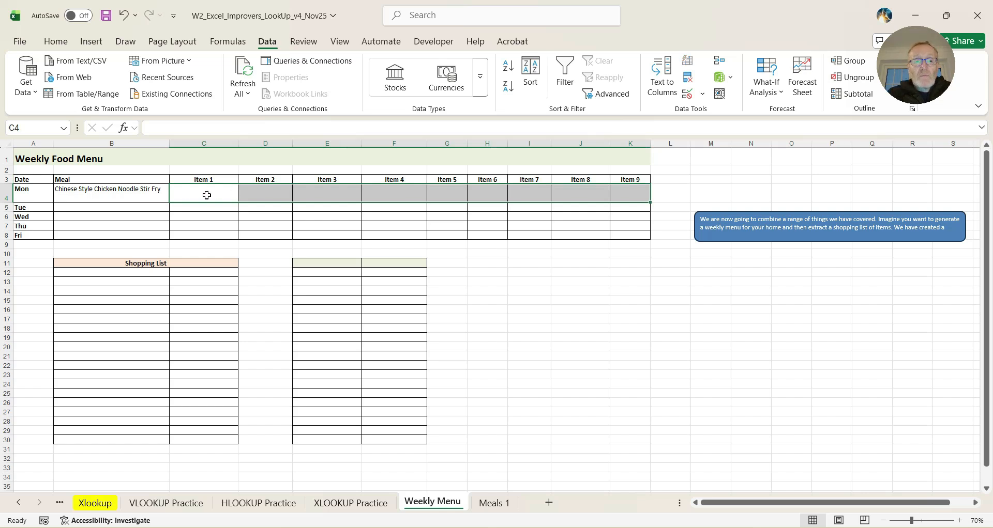
pyautogui.click(206, 196)
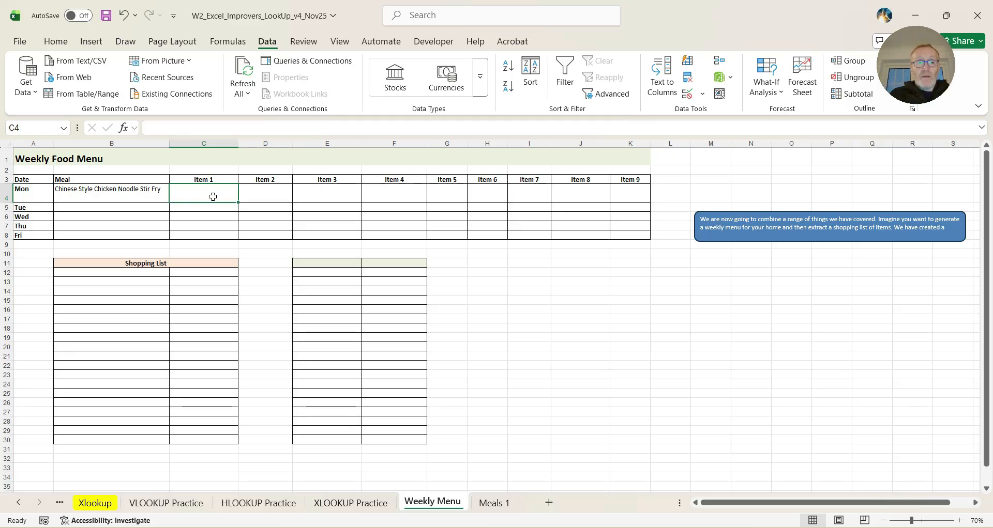
pyautogui.write('=xlo')
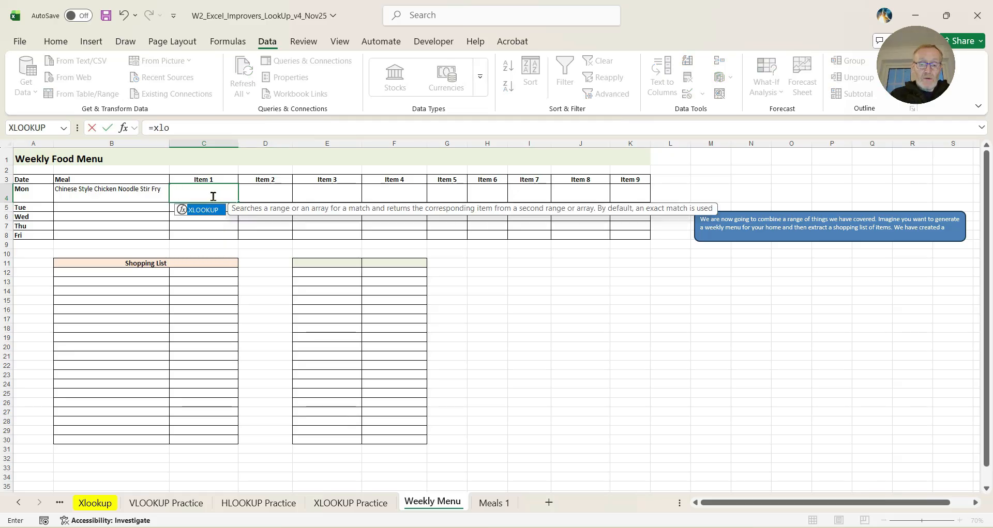
pyautogui.write('okup(')
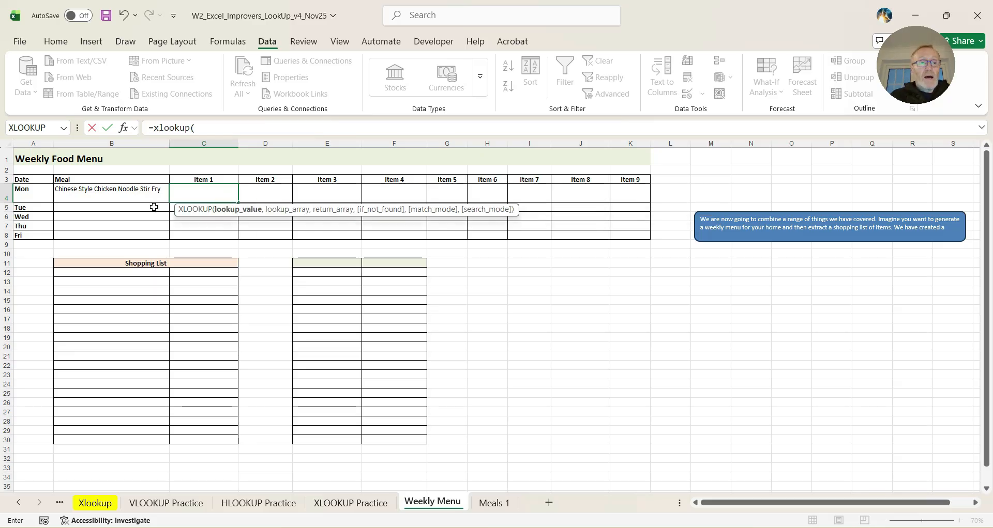
pyautogui.click(127, 192)
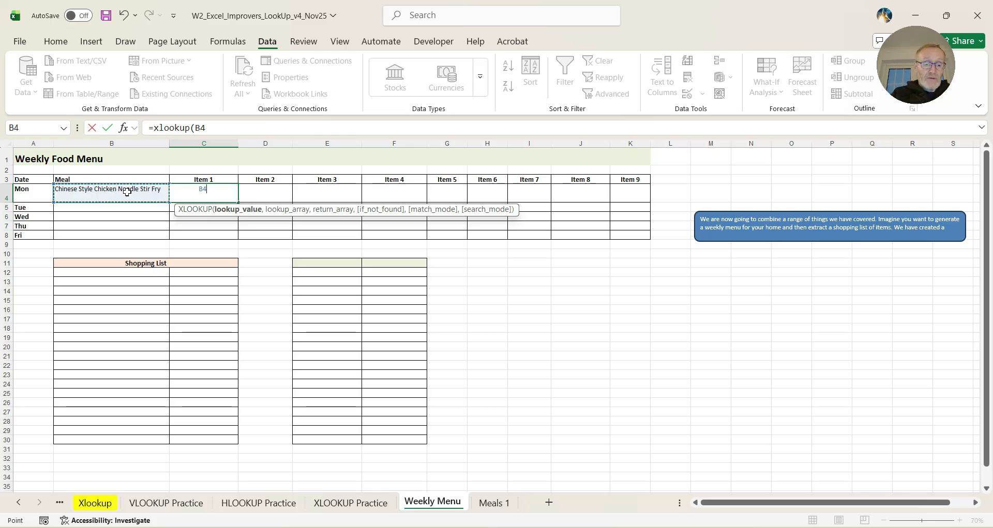
pyautogui.press('F4')
pyautogui.write(',')
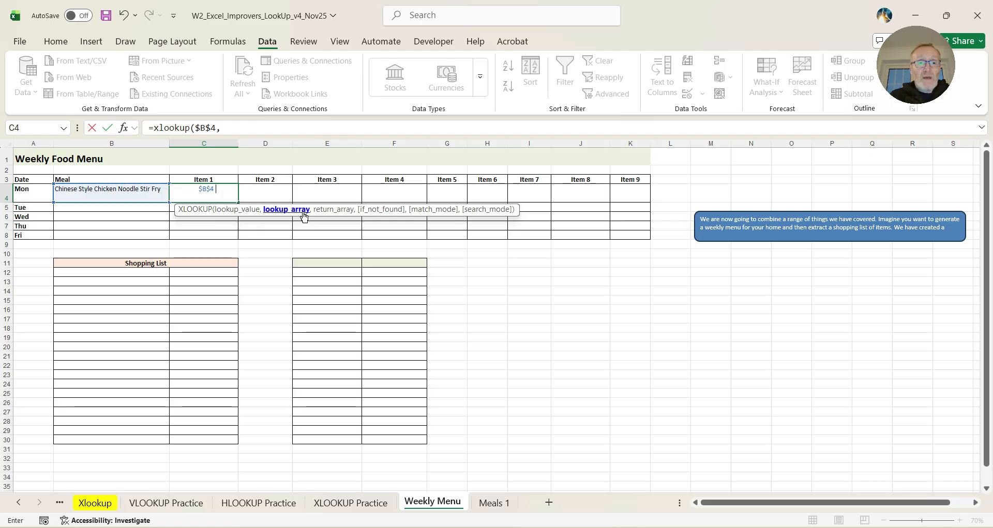
# Step: Set the lookup array of the C4 formula to 'Meals 1'!$A$2:.$A$50, with absolute references and the trimmed-range dot
pyautogui.click(496, 505)
pyautogui.scroll(1, 82, 210)
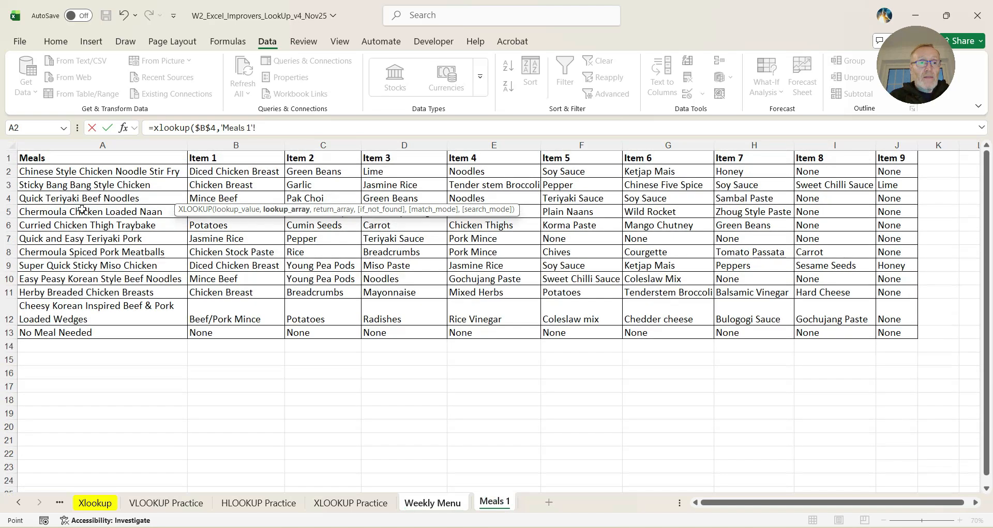
pyautogui.moveTo(101, 173); pyautogui.dragTo(102, 471)
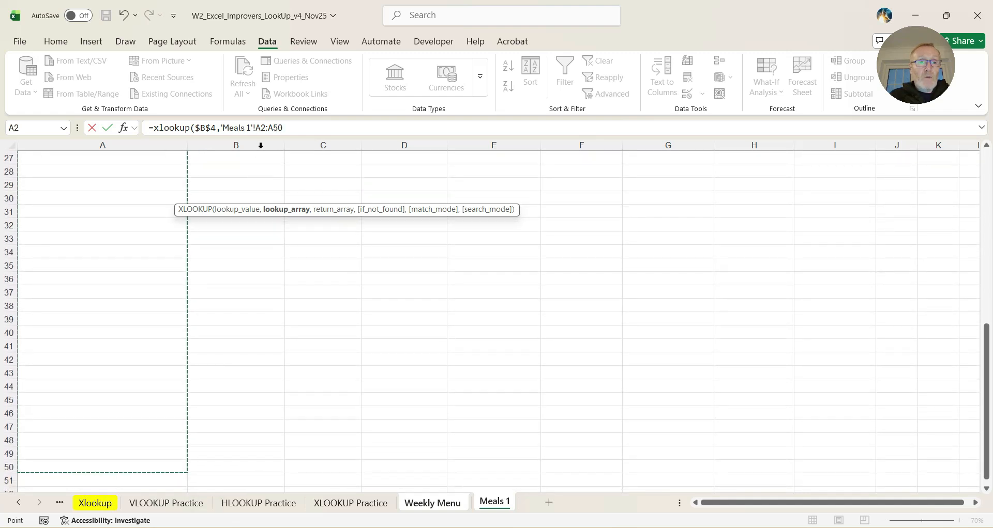
pyautogui.click(268, 128)
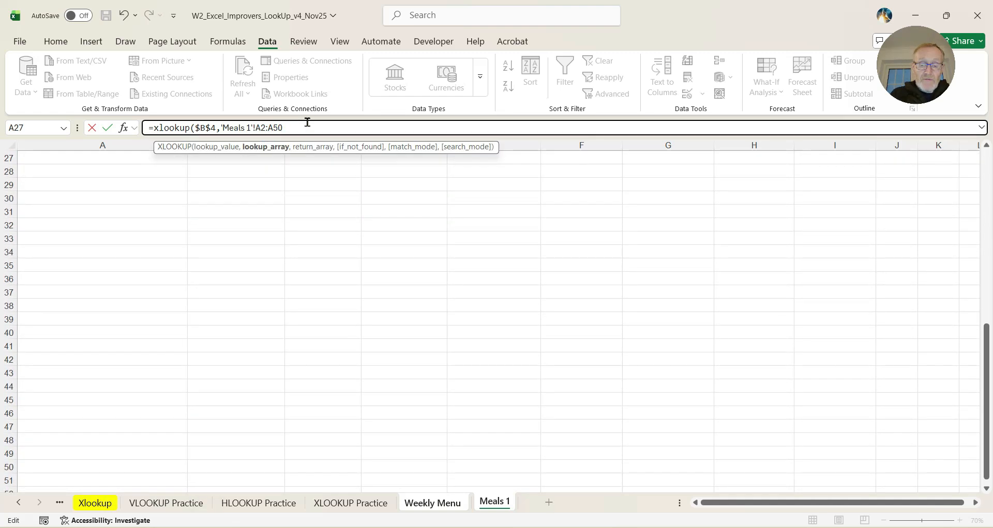
pyautogui.click(260, 129)
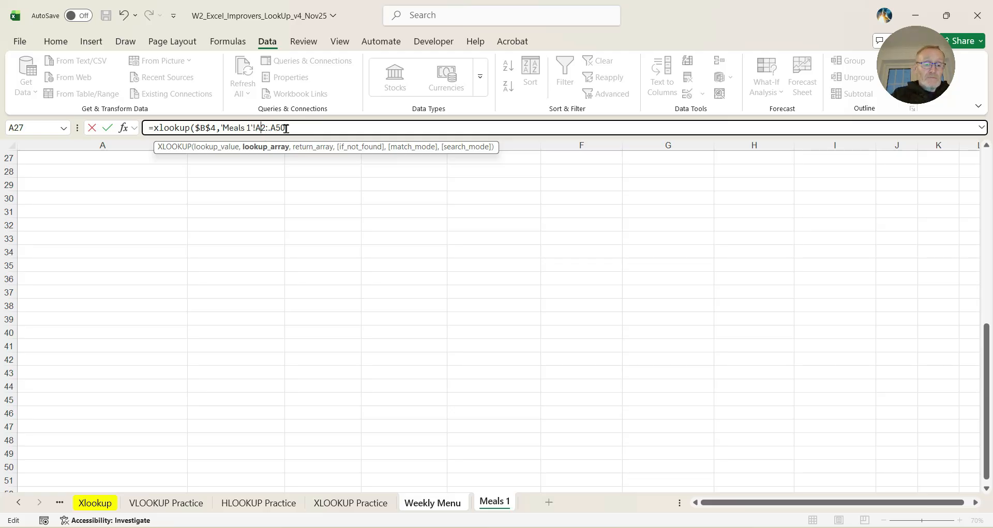
pyautogui.press('F4')
pyautogui.click(307, 129)
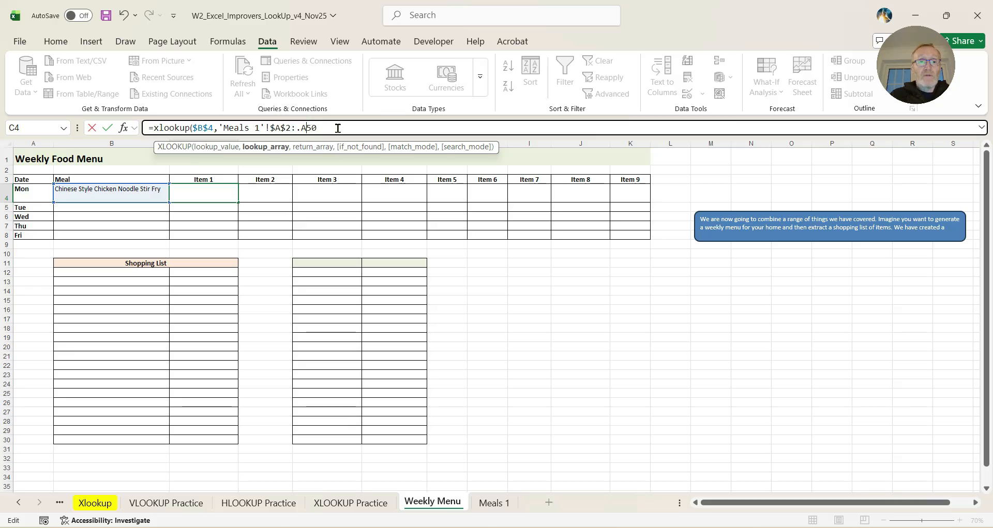
pyautogui.press('F4')
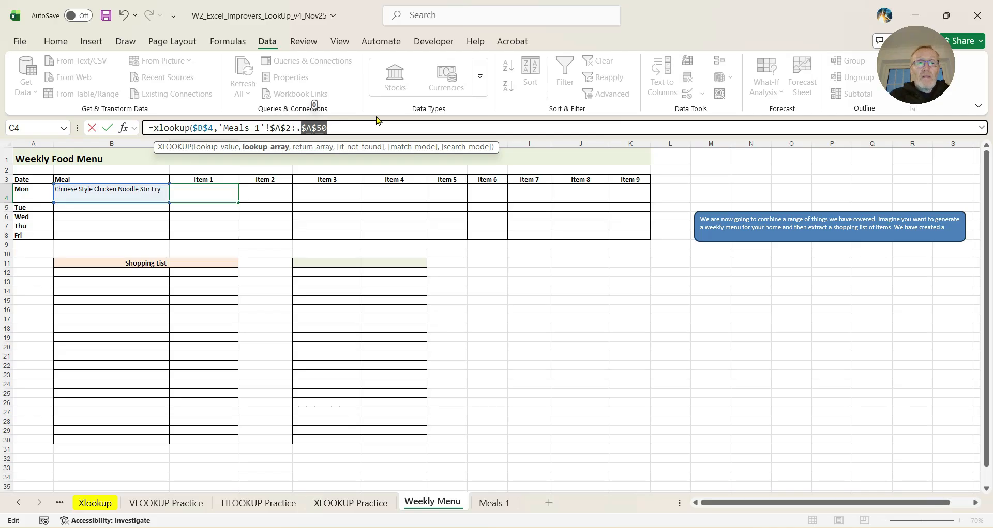
pyautogui.write(',')
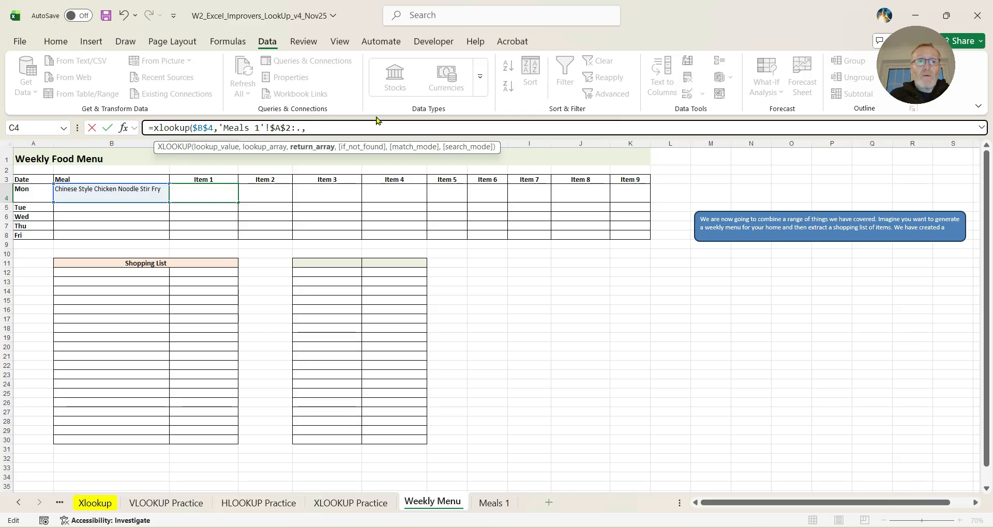
pyautogui.press('BackSpace')
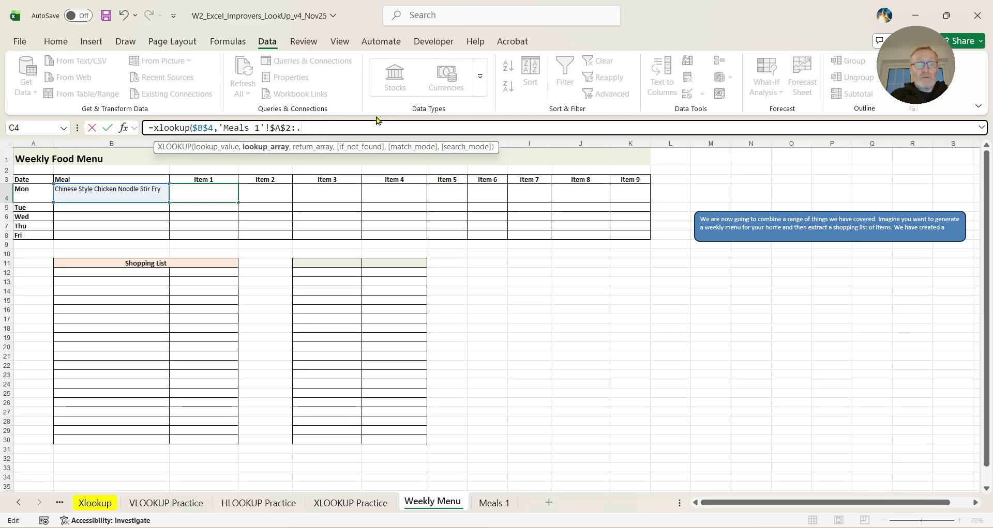
pyautogui.hotkey('ctrl', 'z')
pyautogui.click(347, 127)
pyautogui.write(',')
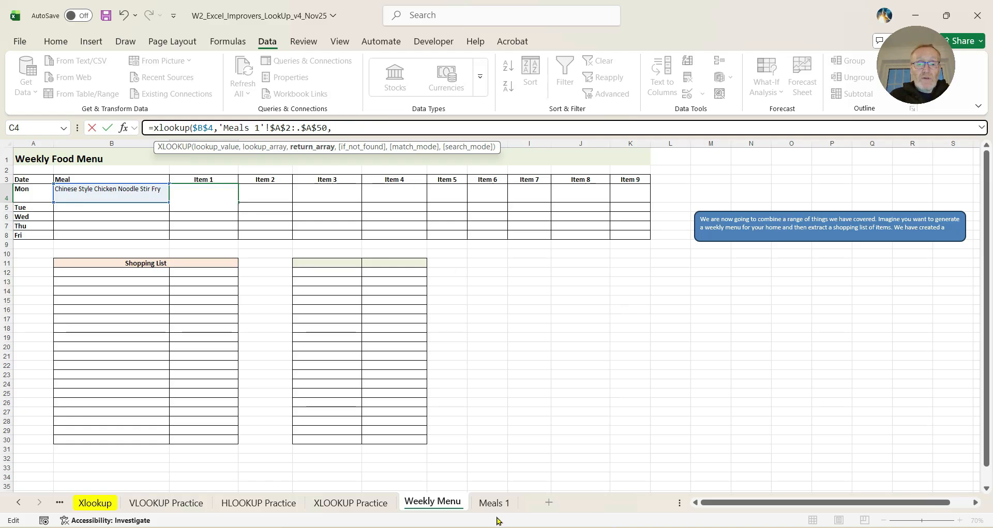
# Step: Set the return array to 'Meals 1'!B2:.B50 with relative references and enter the XLOOKUP formula in C4
pyautogui.click(493, 503)
pyautogui.scroll(9, 273, 318)
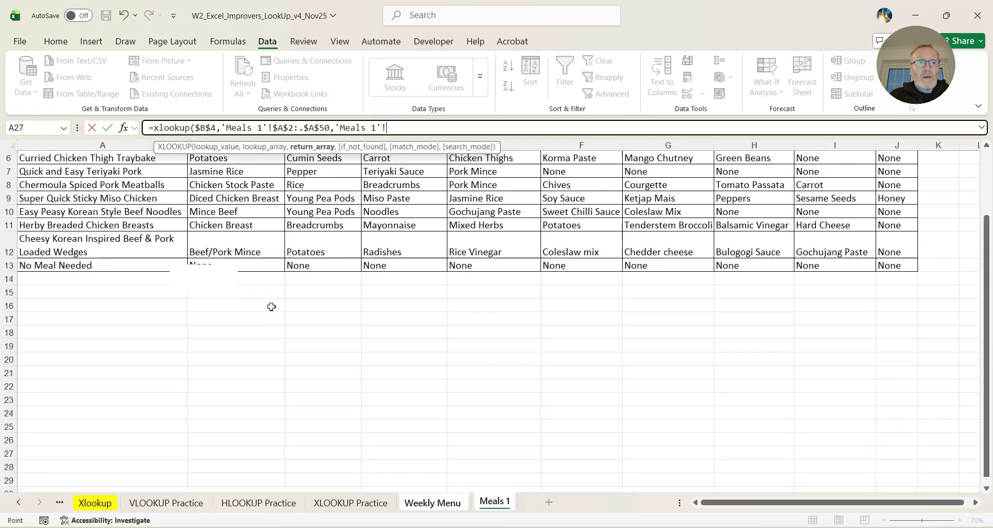
pyautogui.moveTo(235, 172); pyautogui.dragTo(250, 470)
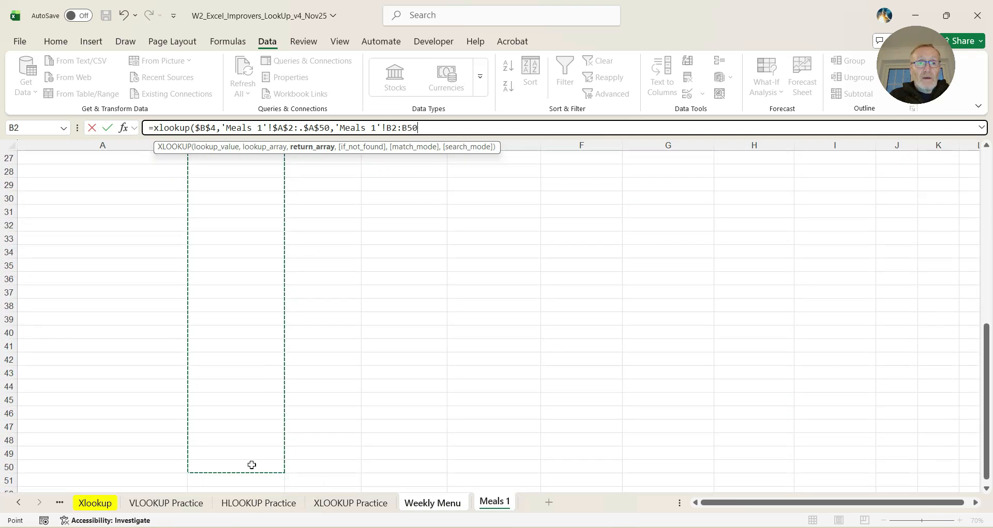
pyautogui.click(412, 131)
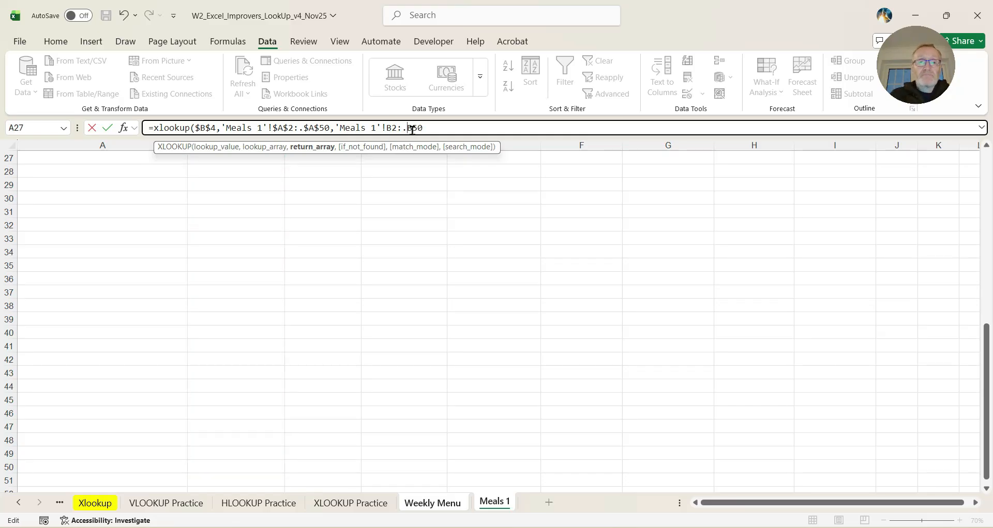
pyautogui.click(436, 130)
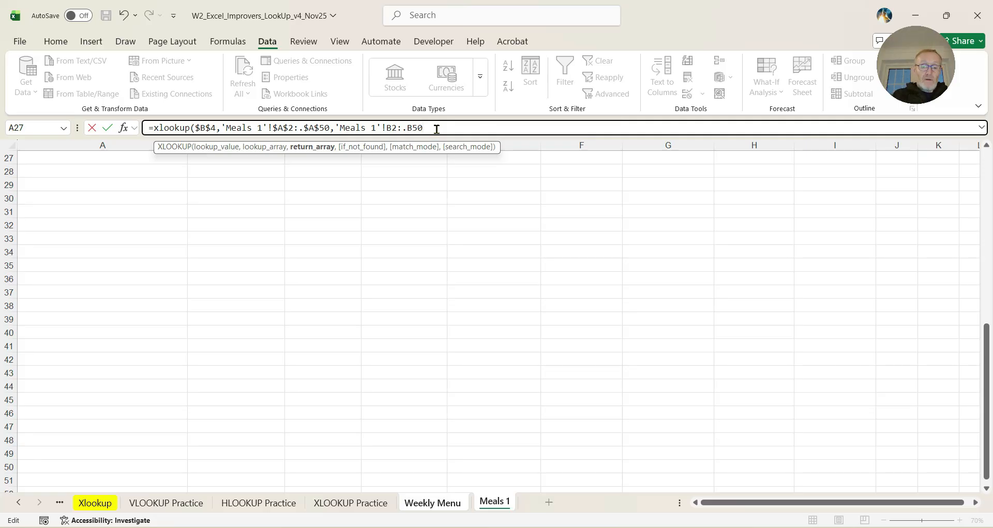
pyautogui.press('Return')
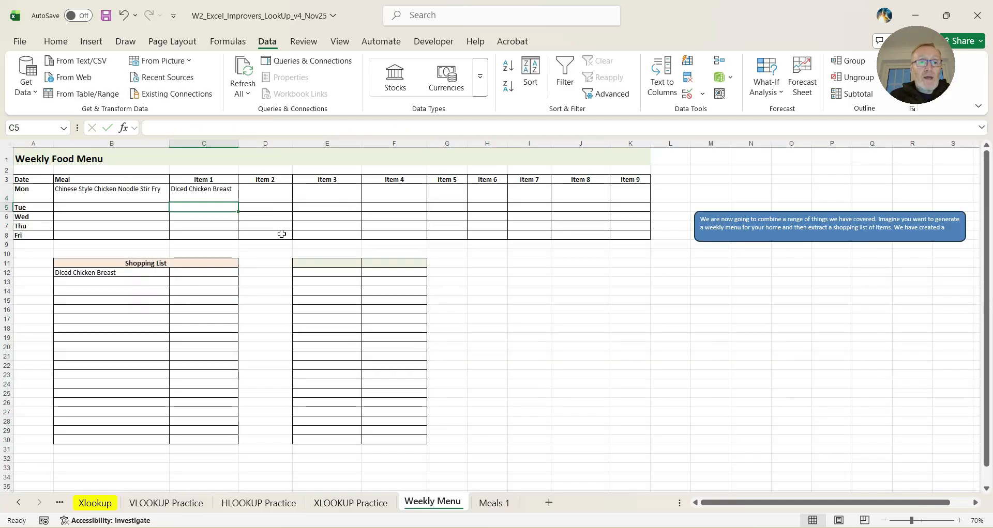
# Step: Fill the C4 formula across to K4 and check Monday's items against the meal's row on the Meals 1 sheet
pyautogui.click(216, 193)
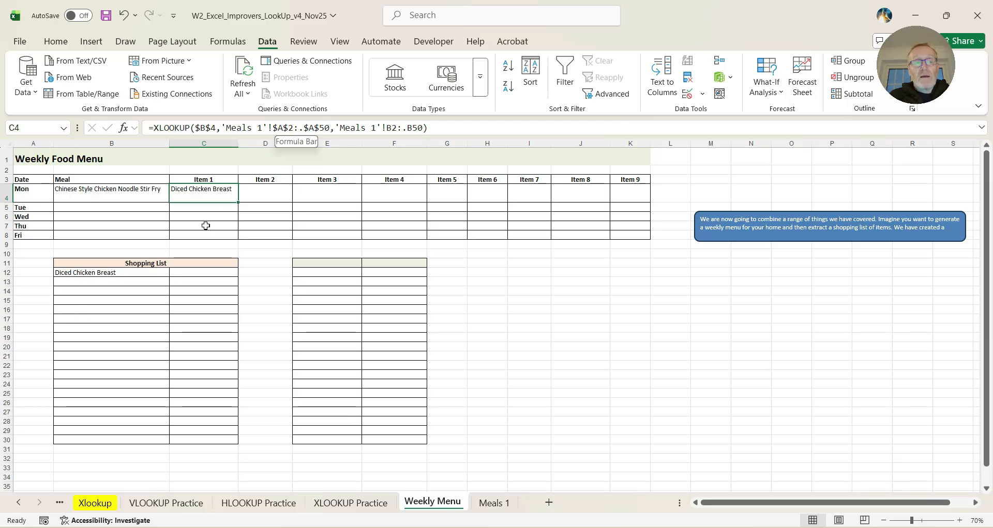
pyautogui.moveTo(237, 200); pyautogui.dragTo(632, 199)
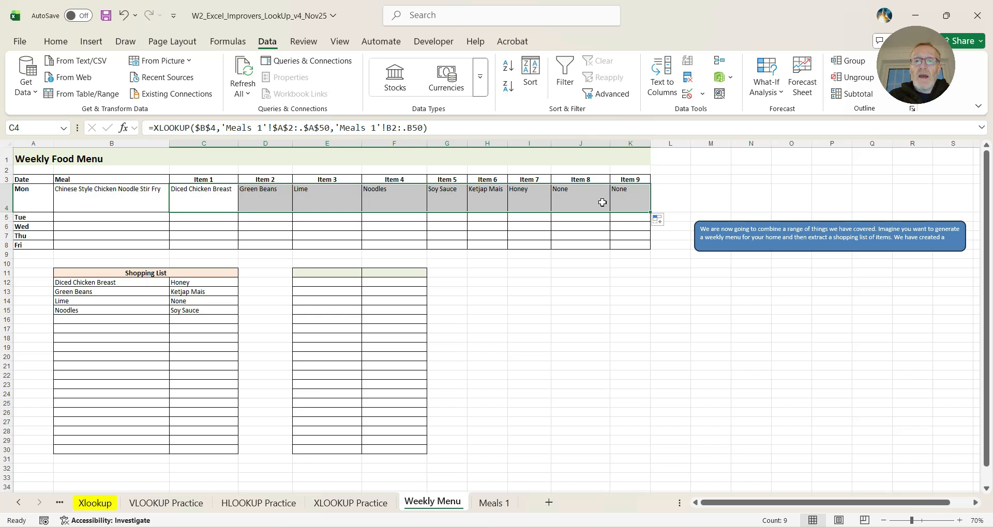
pyautogui.click(490, 506)
pyautogui.scroll(2, 631, 349)
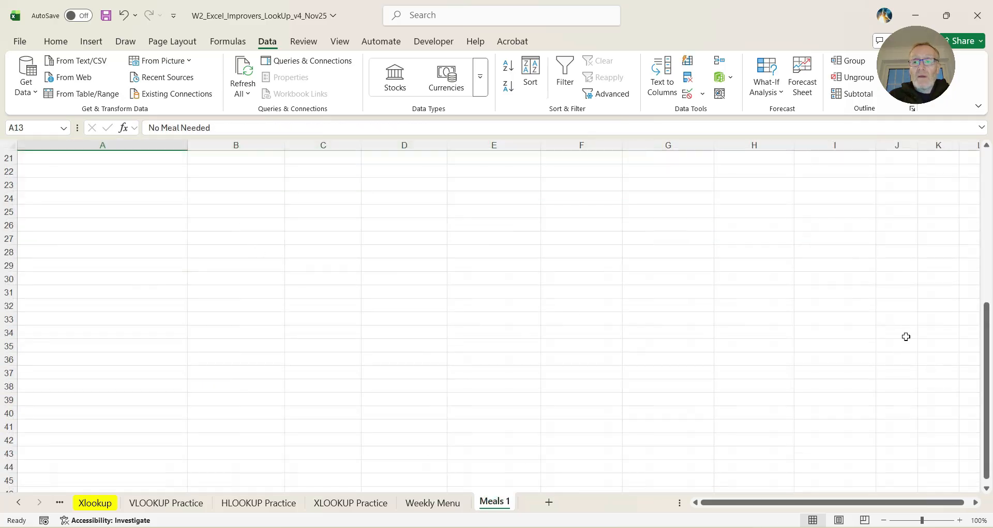
pyautogui.moveTo(988, 349); pyautogui.dragTo(988, 338)
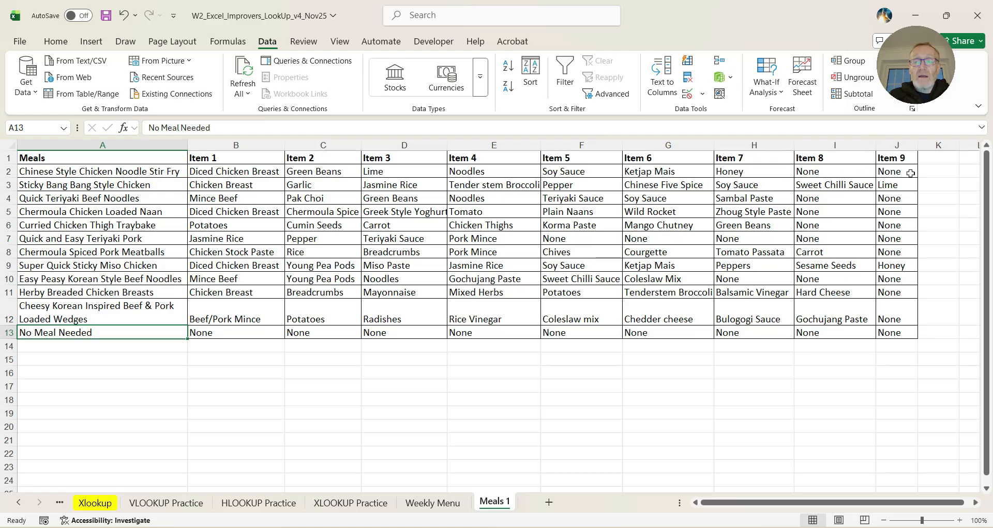
pyautogui.click(429, 503)
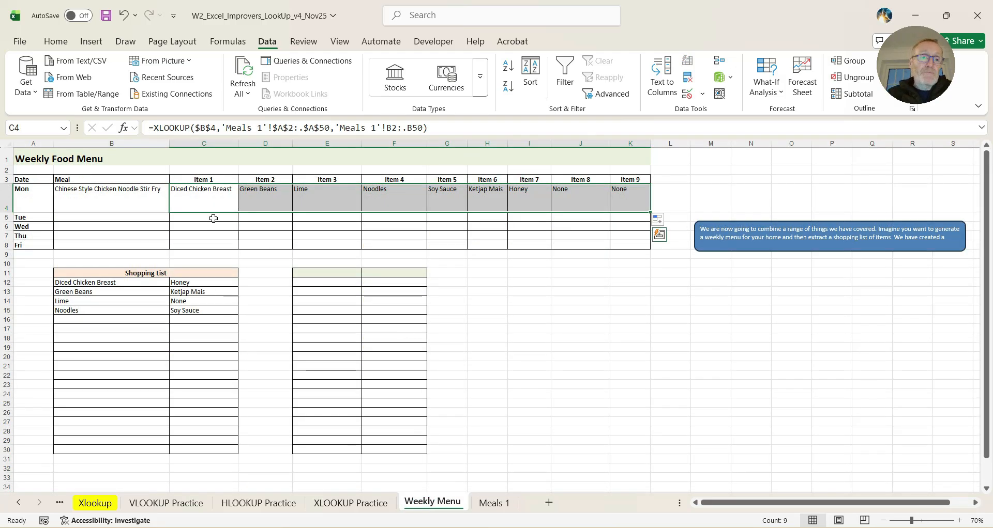
# Step: Try to fill Monday's item formulas down through rows 5 to 8, and undo the fill
pyautogui.click(192, 201)
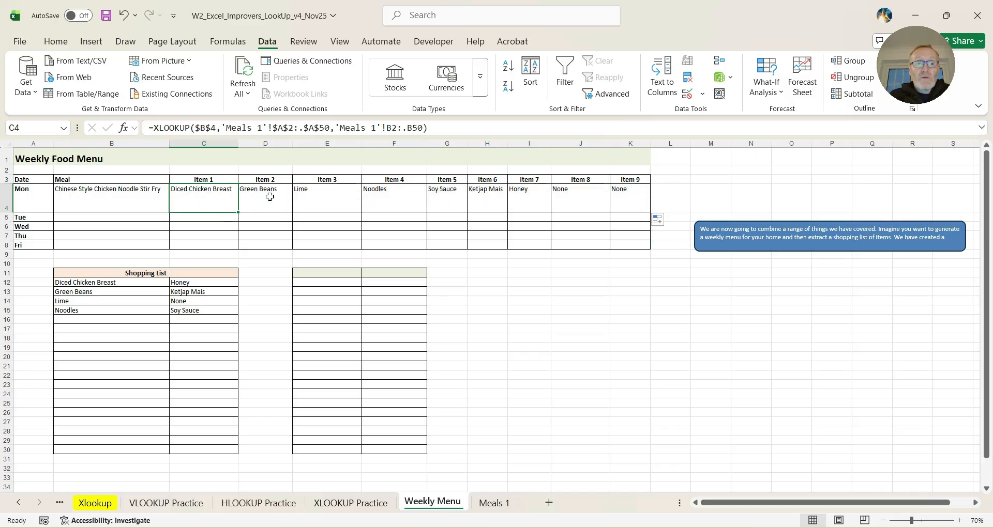
pyautogui.moveTo(354, 206); pyautogui.dragTo(373, 205)
pyautogui.moveTo(200, 202); pyautogui.dragTo(639, 249)
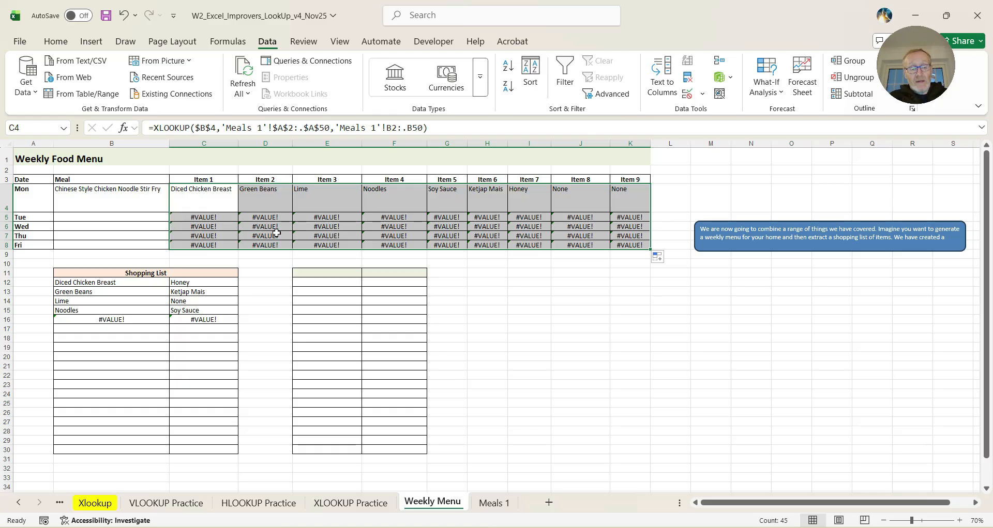
pyautogui.hotkey('ctrl', 'z')
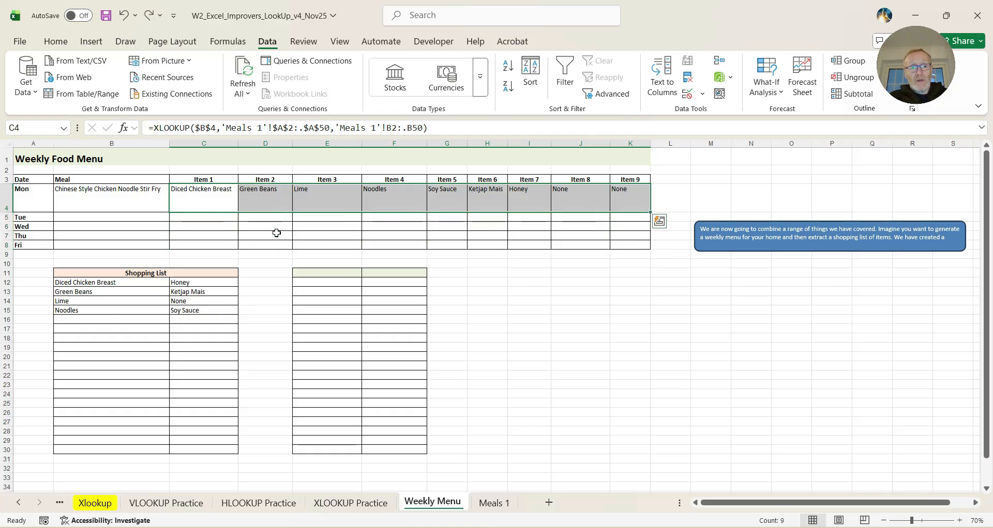
# Step: Choose Sticky Bang Bang Style Chicken as Tuesday's meal in cell B5
pyautogui.click(88, 217)
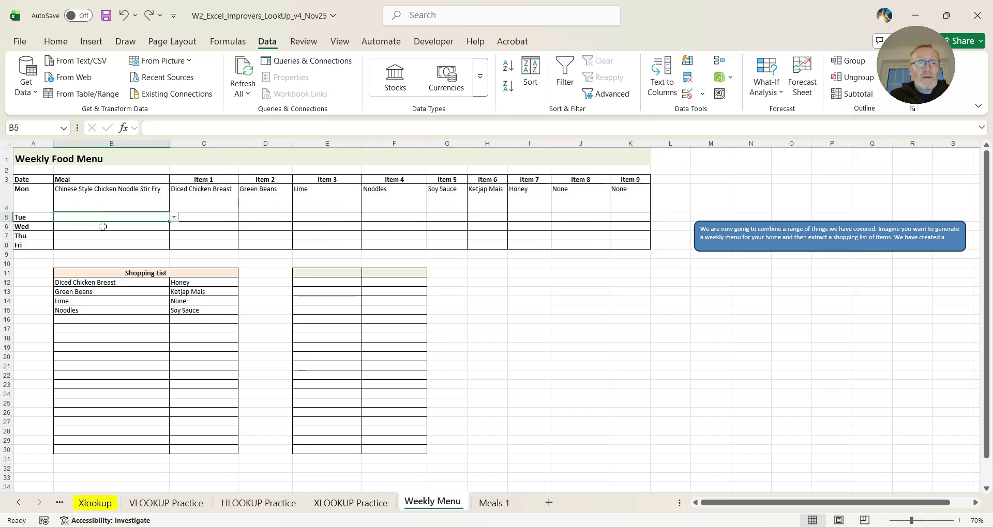
pyautogui.click(175, 217)
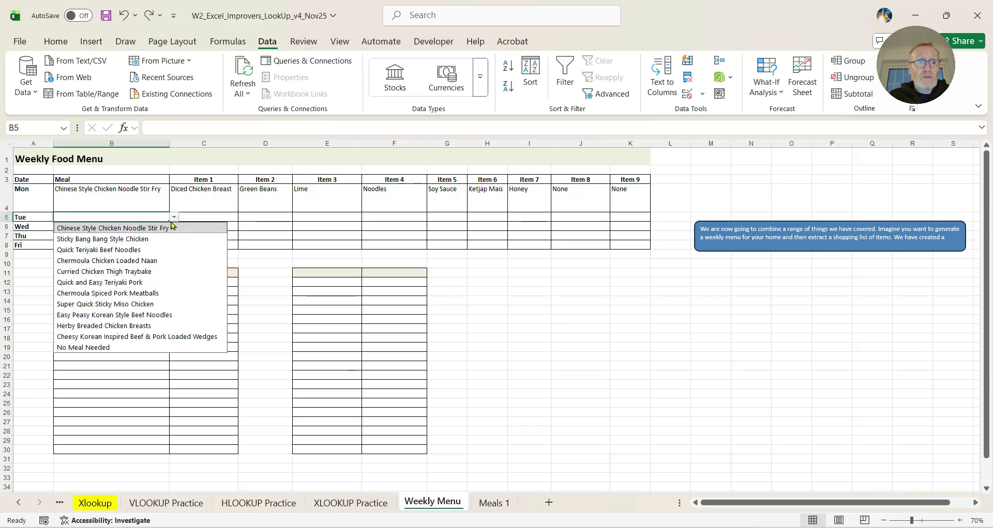
pyautogui.click(154, 238)
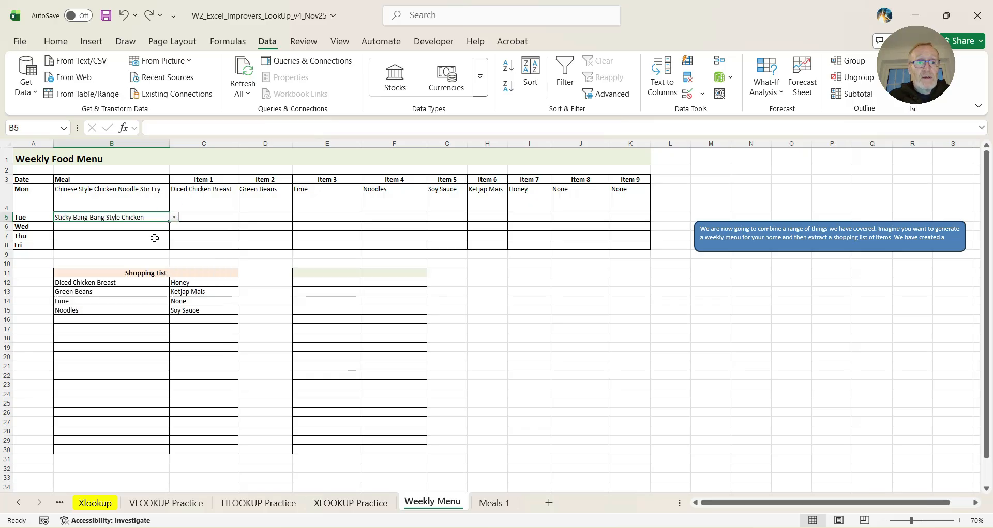
# Step: Start an XLOOKUP formula in C5 with Tuesday's meal, $B$5, as the absolute lookup value
pyautogui.click(210, 217)
pyautogui.write('=')
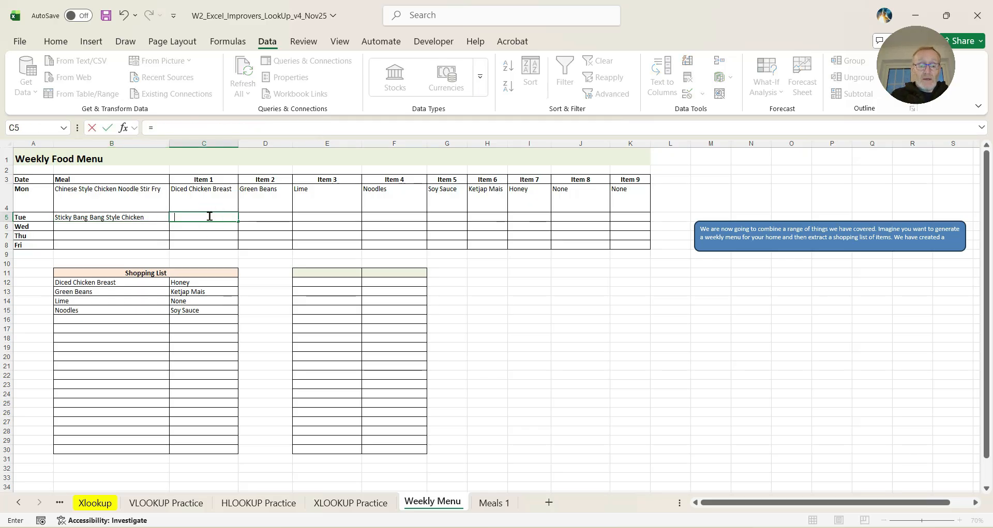
pyautogui.write('xlokup(')
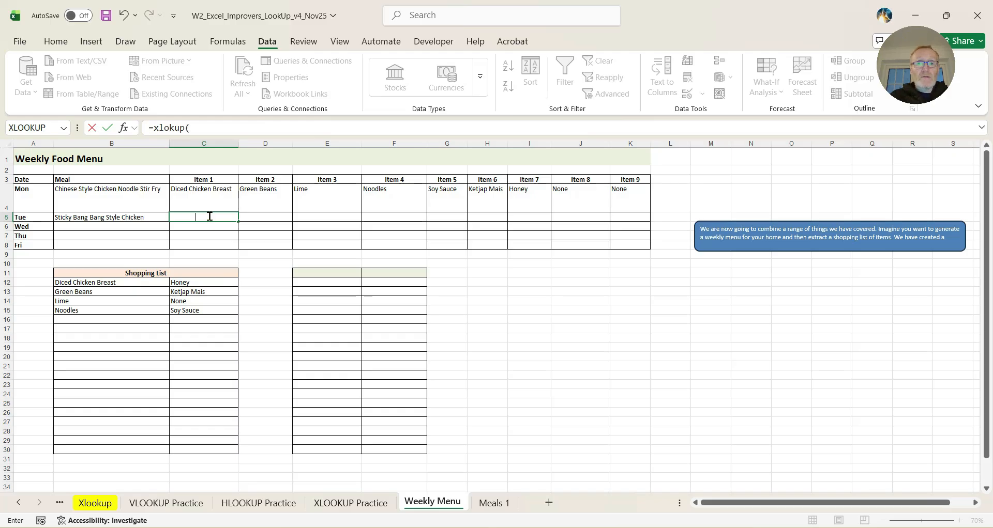
pyautogui.click(171, 128)
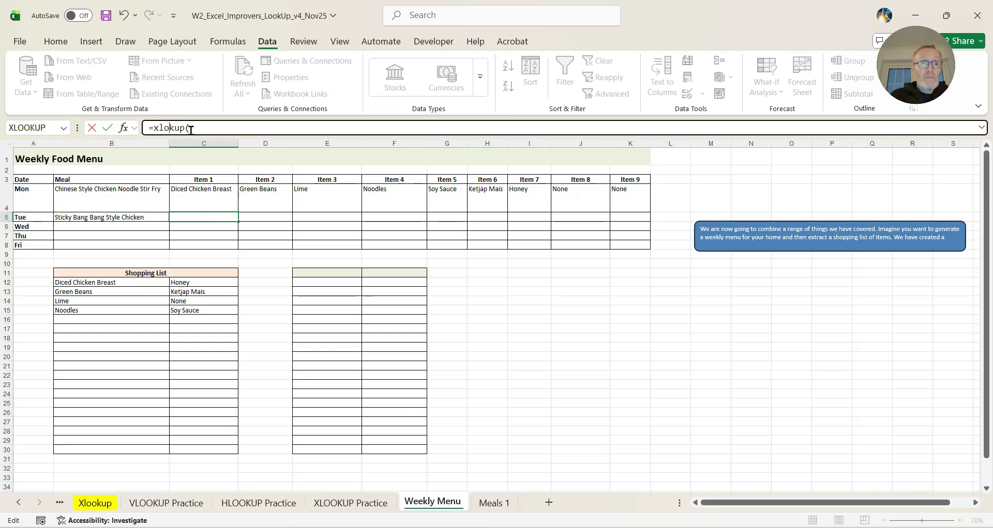
pyautogui.write('o')
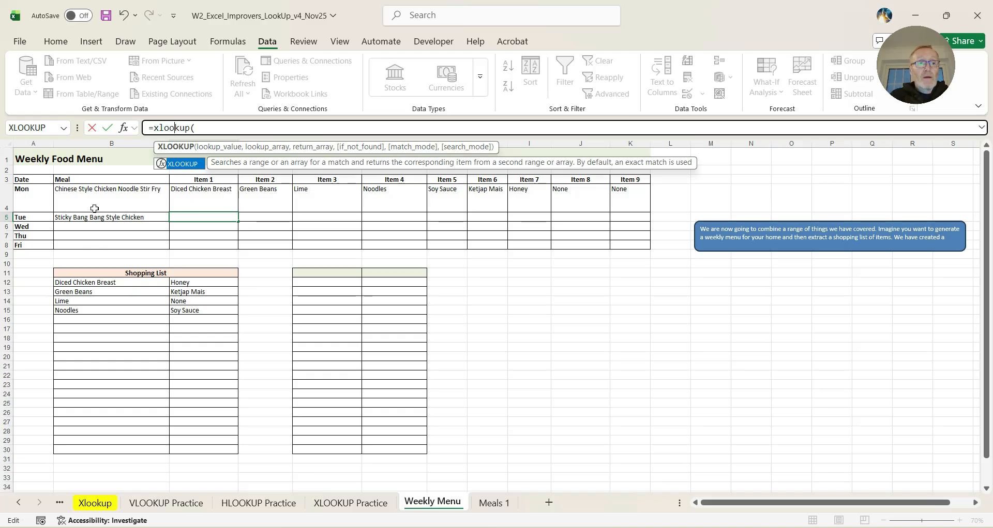
pyautogui.click(96, 223)
pyautogui.click(498, 306)
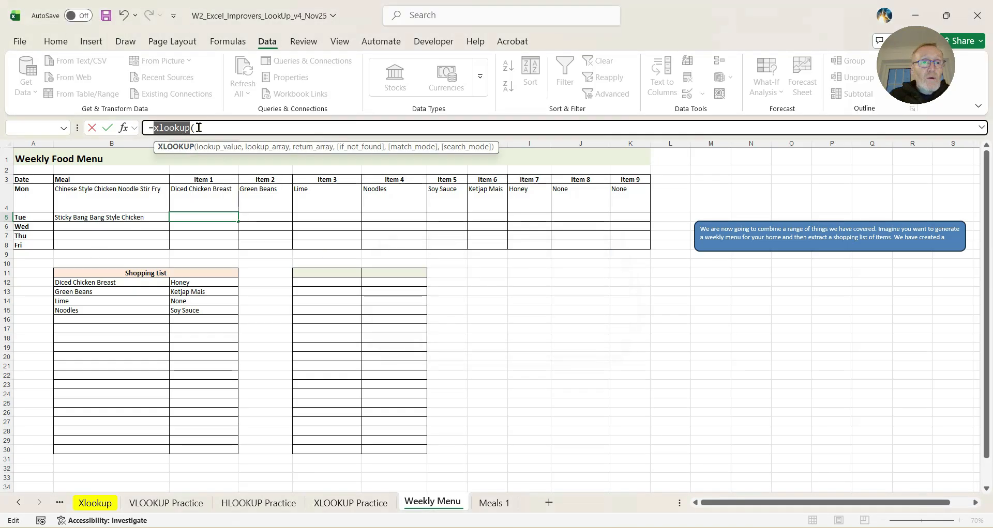
pyautogui.click(202, 129)
pyautogui.write('(')
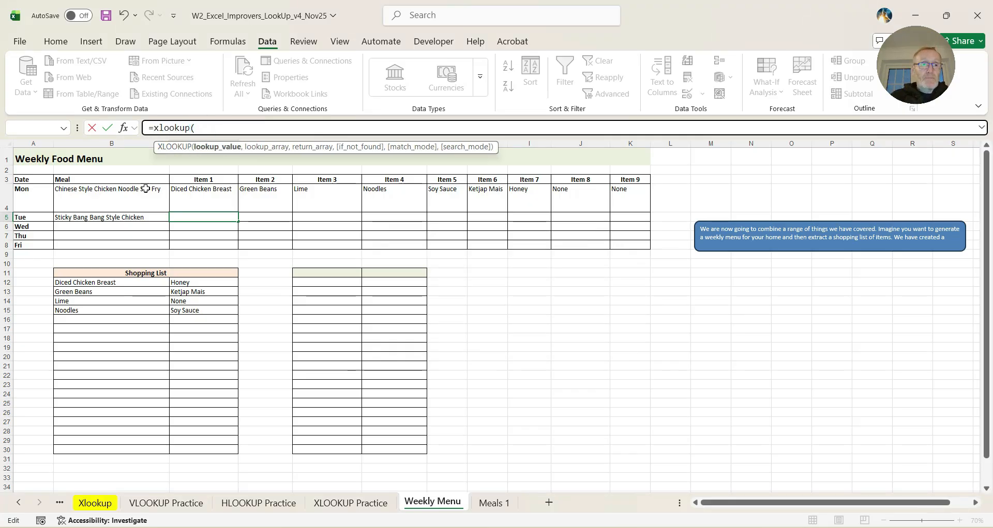
pyautogui.click(91, 220)
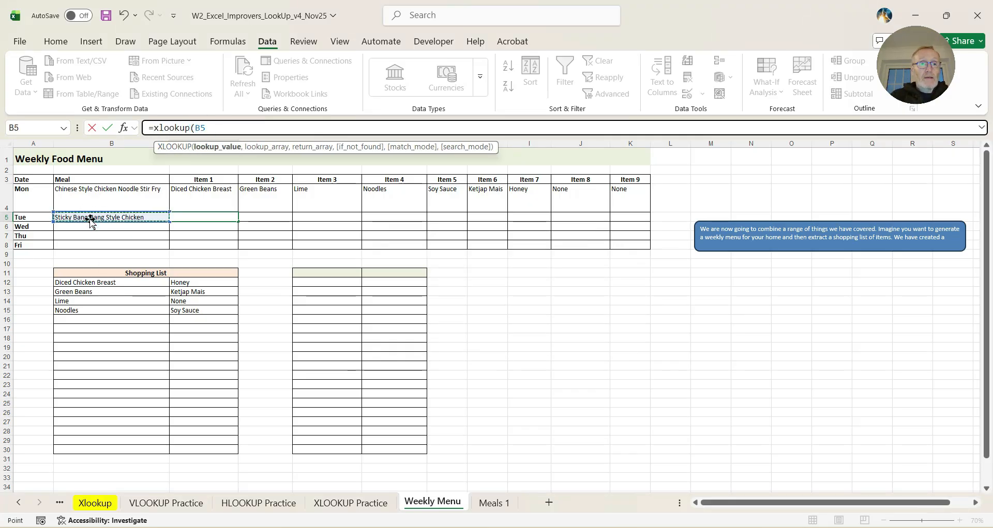
pyautogui.press('F4')
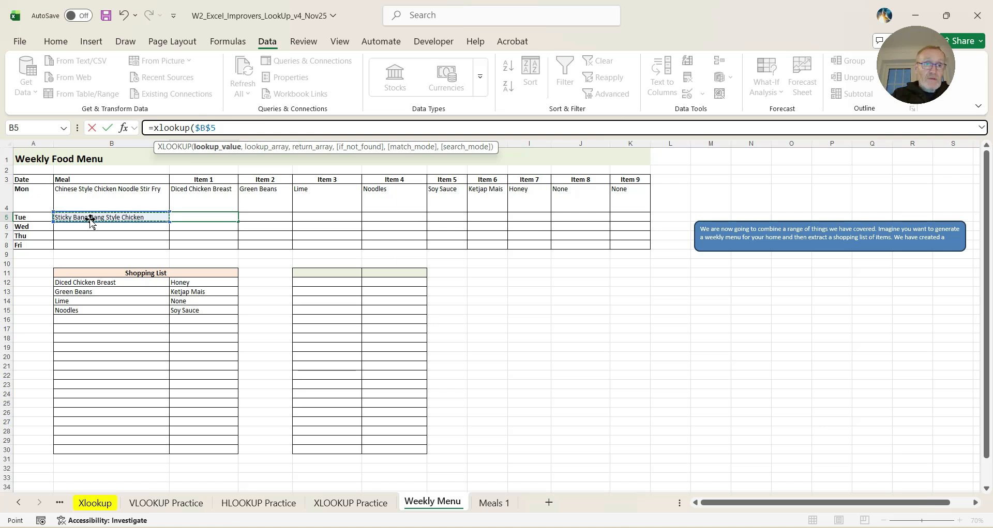
pyautogui.write(',')
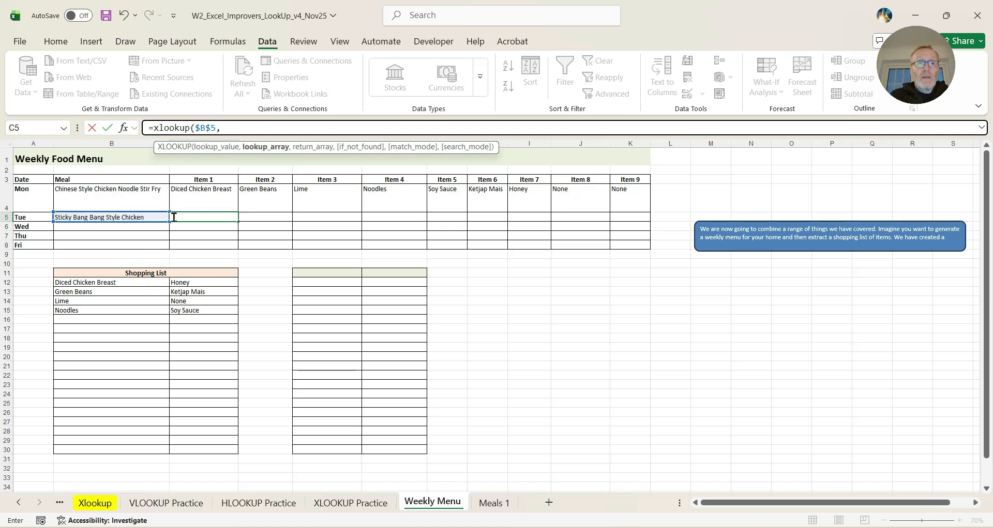
# Step: Set the lookup array to the Meals column, 'Meals 1'!$A$2:.$A$50, with absolute references
pyautogui.click(491, 506)
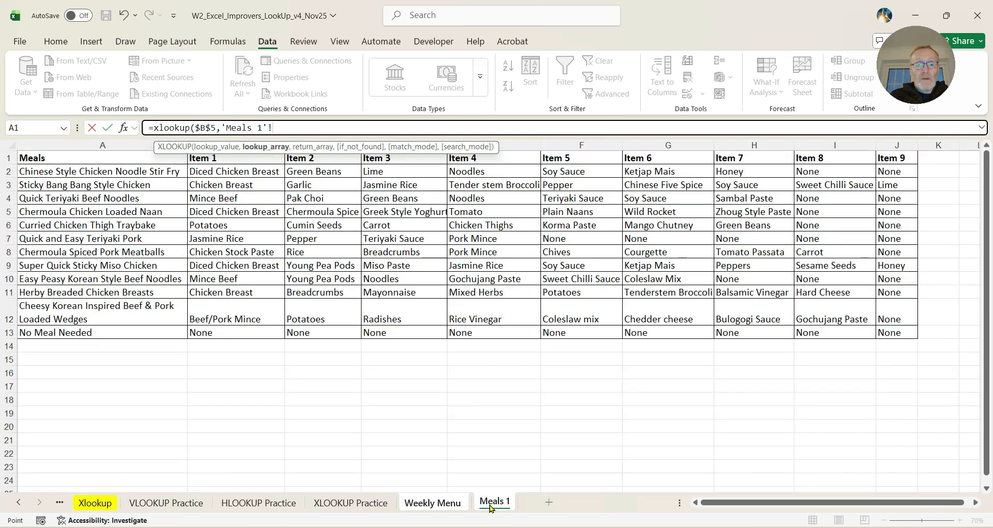
pyautogui.moveTo(120, 171); pyautogui.dragTo(103, 469)
pyautogui.click(288, 130)
pyautogui.write('.A50')
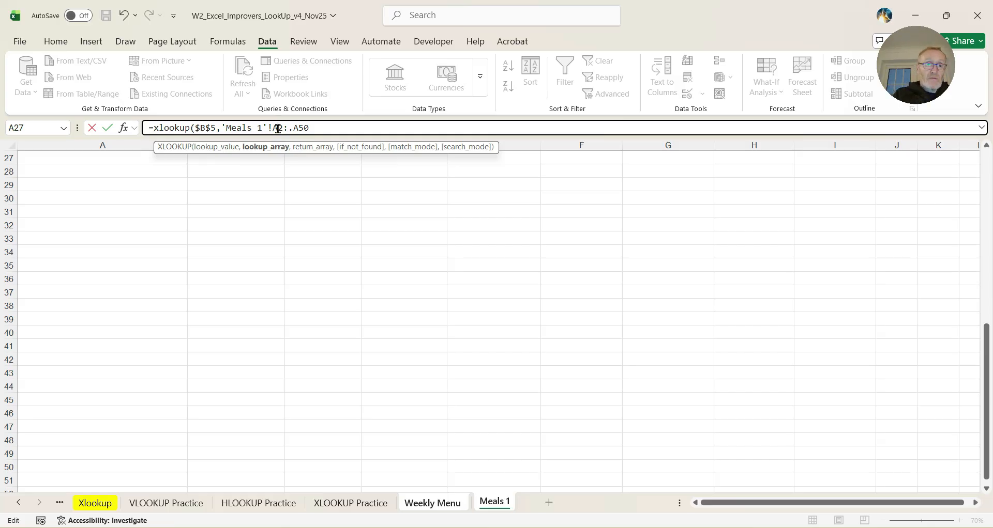
pyautogui.press('F4')
pyautogui.click(312, 128)
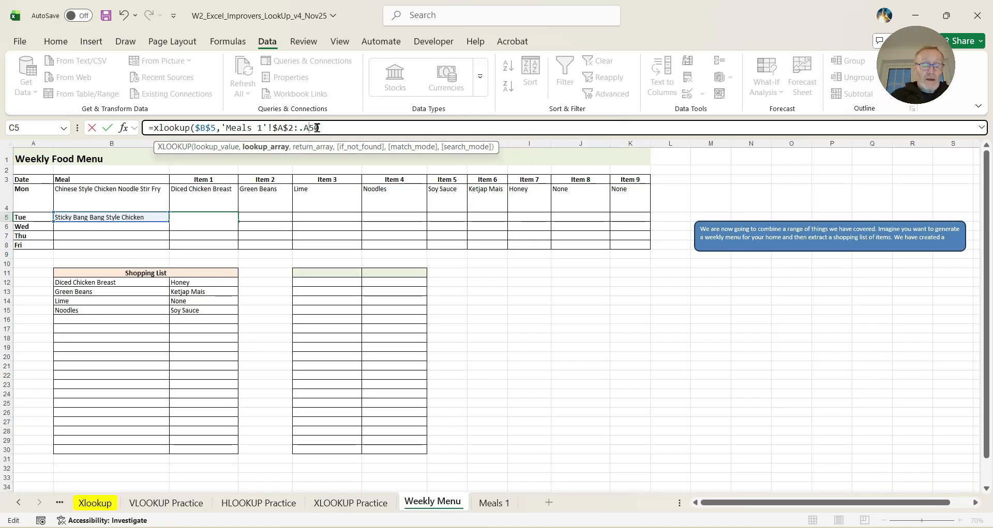
pyautogui.press('F4')
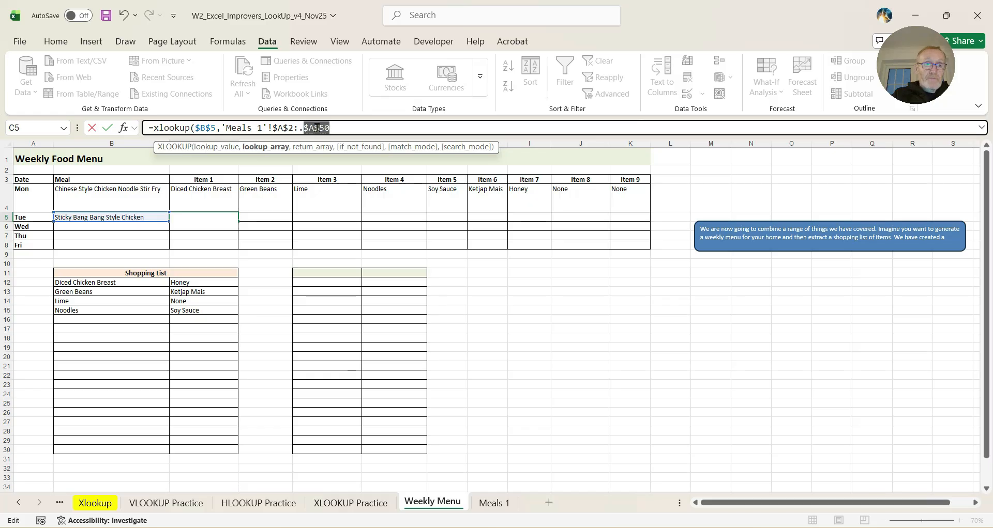
pyautogui.write(',')
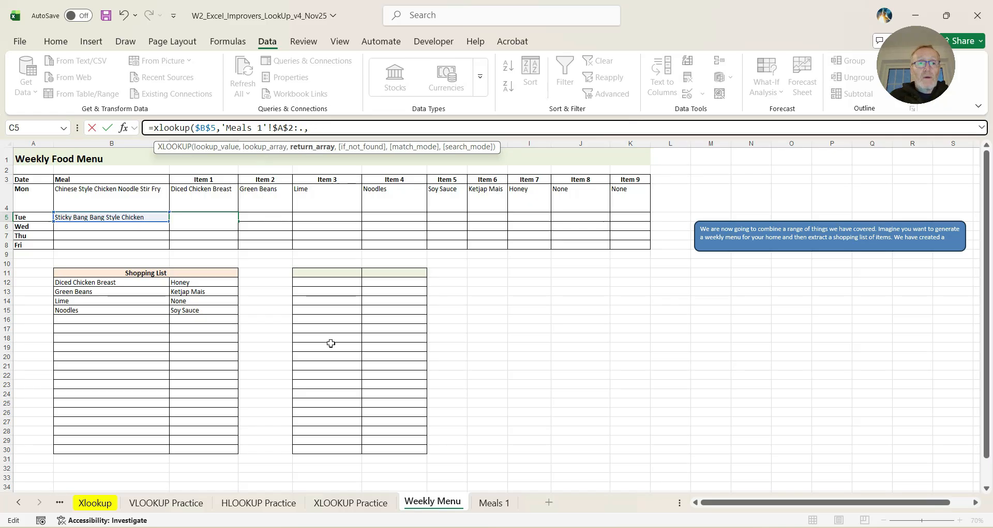
# Step: Add the Item 1 column on Meals 1, B2:.B51, as the return array and try to enter the formula
pyautogui.click(495, 505)
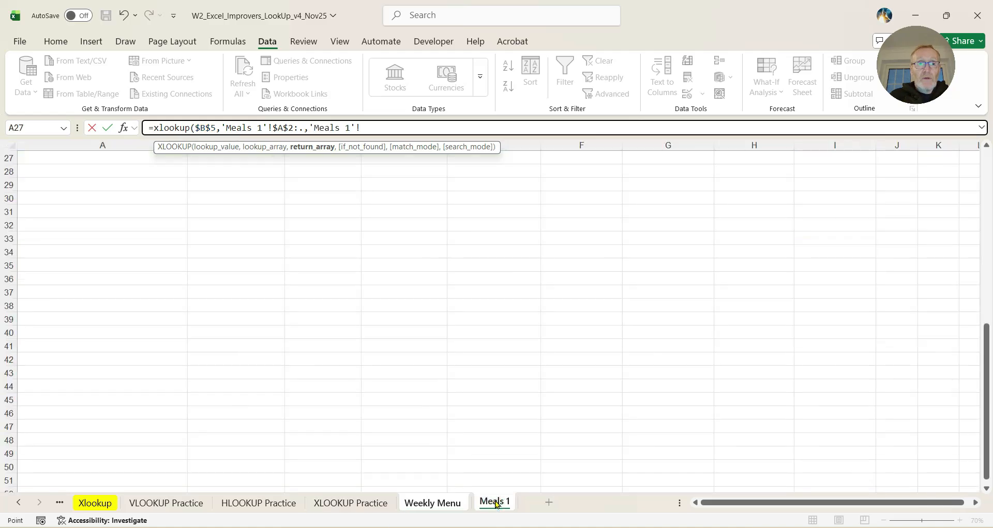
pyautogui.scroll(1, 526, 306)
pyautogui.moveTo(985, 367); pyautogui.dragTo(921, 203)
pyautogui.moveTo(237, 176); pyautogui.dragTo(236, 479)
pyautogui.click(376, 128)
pyautogui.write('.B51')
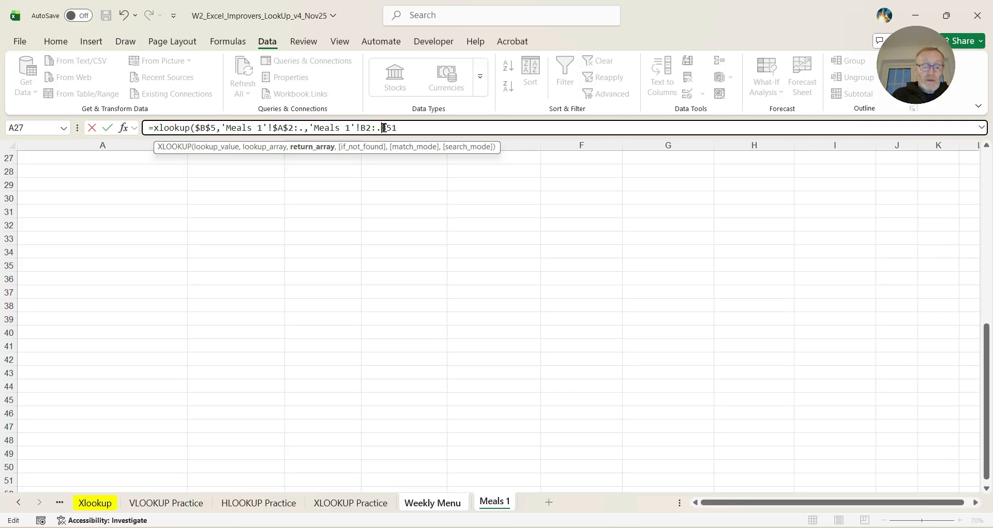
pyautogui.write(')')
pyautogui.press('Return')
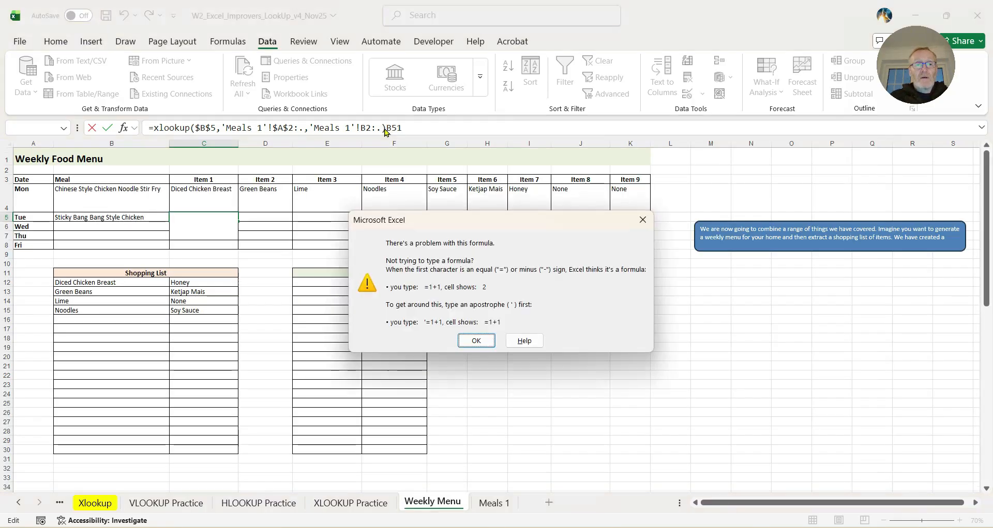
pyautogui.click(476, 340)
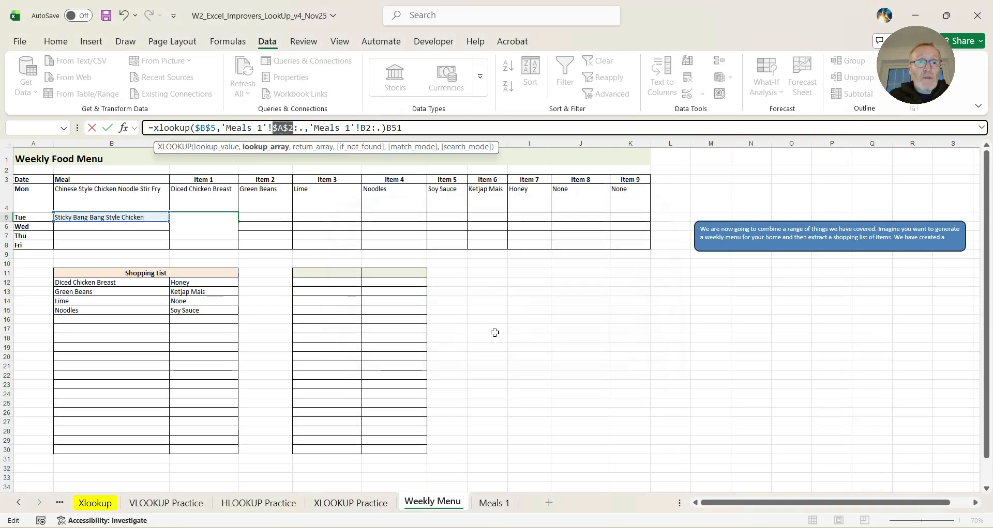
# Step: Correct the lookup array in the C5 formula to 'Meals 1'!$A$2:.$A$50
pyautogui.click(304, 130)
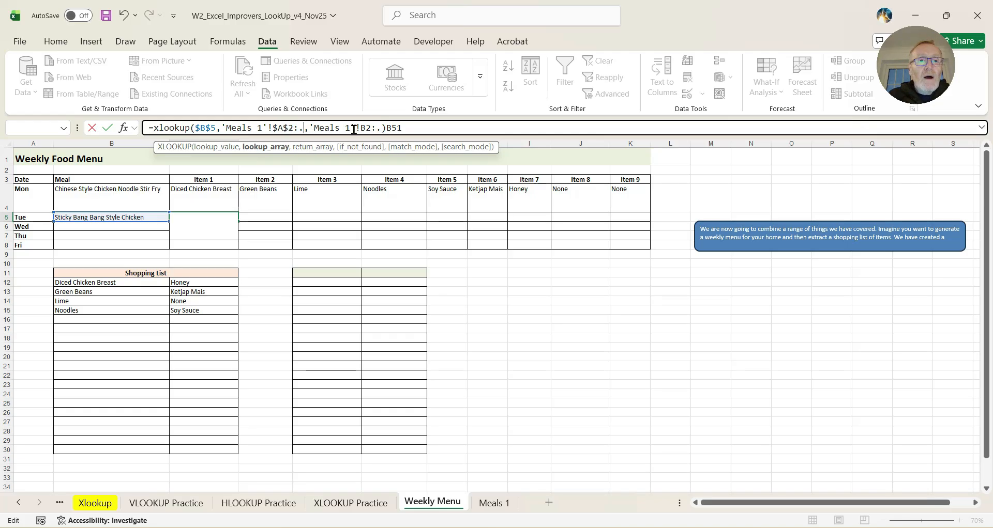
pyautogui.click(299, 129)
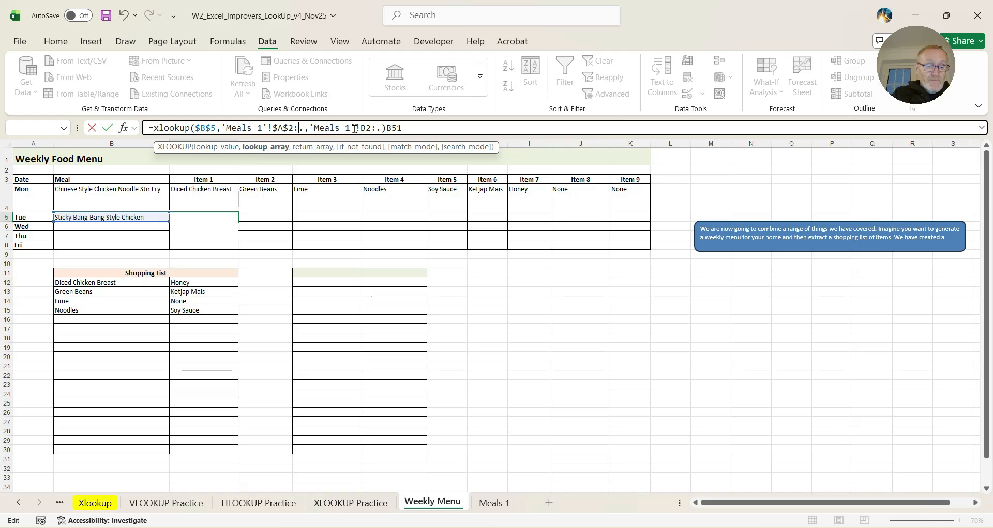
pyautogui.write('$')
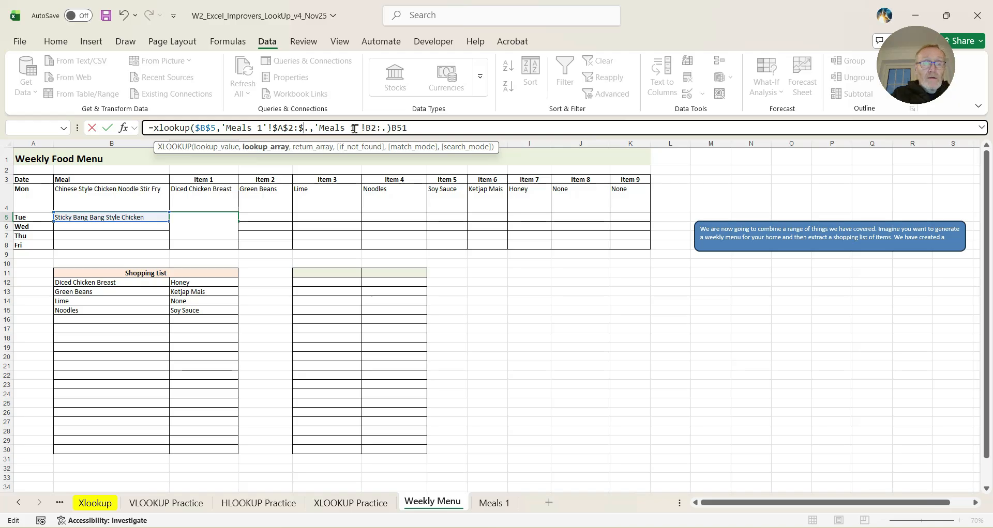
pyautogui.write('A50')
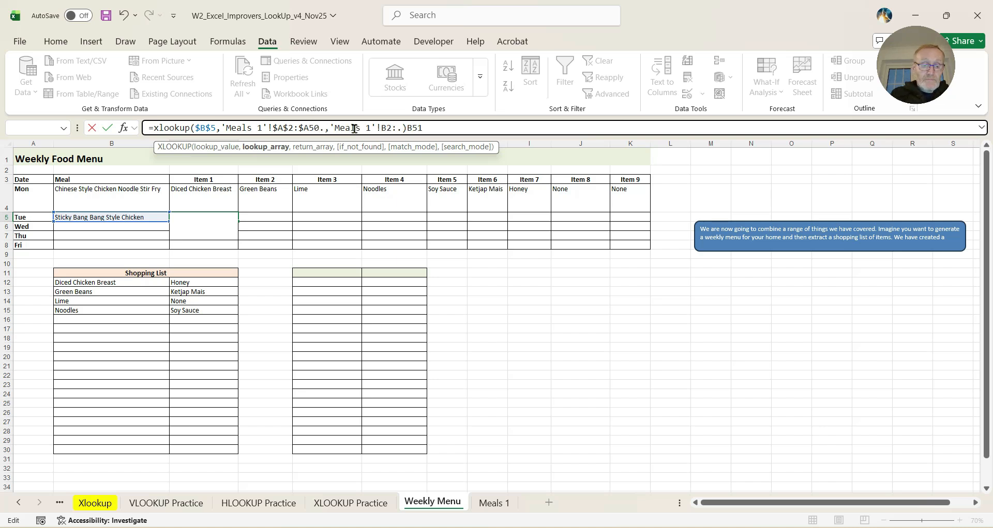
pyautogui.click(312, 128)
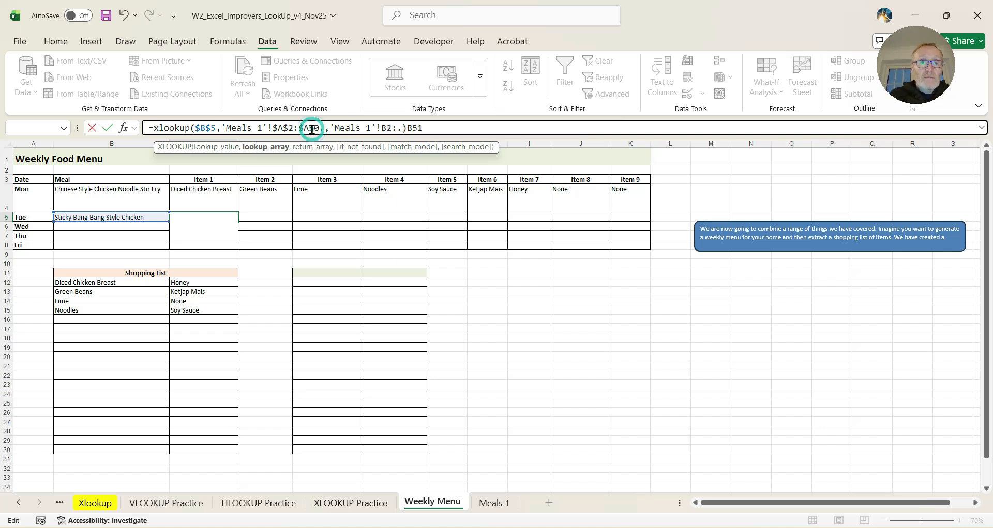
pyautogui.click(310, 130)
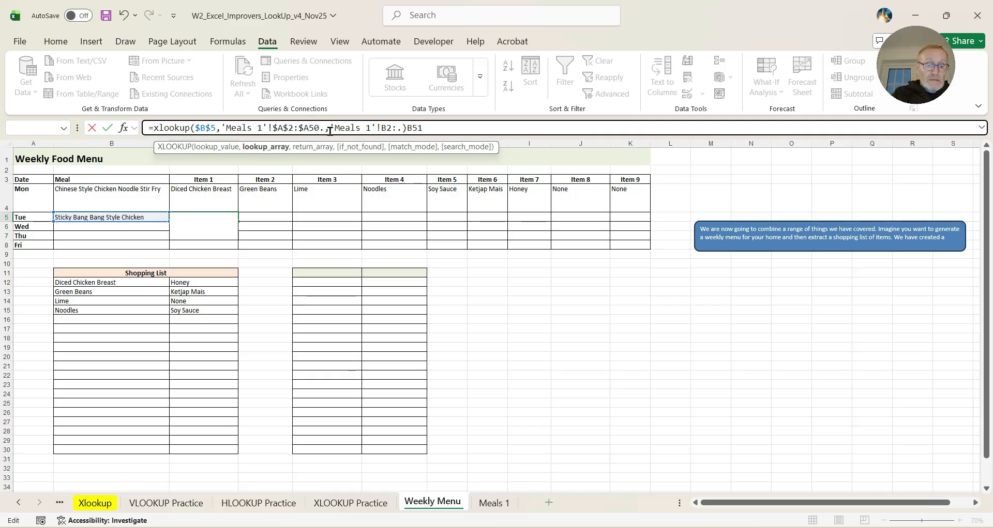
pyautogui.write('$')
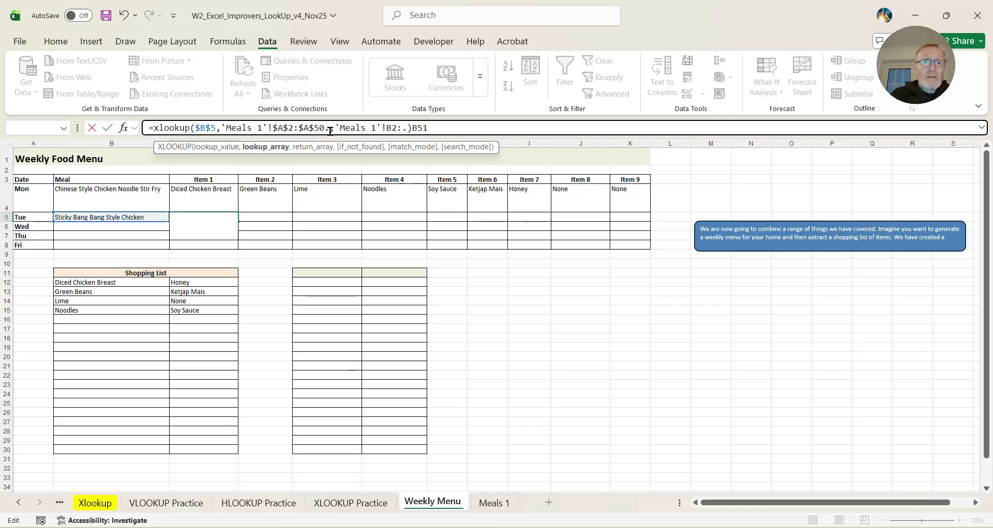
pyautogui.click(326, 129)
pyautogui.press('BackSpace')
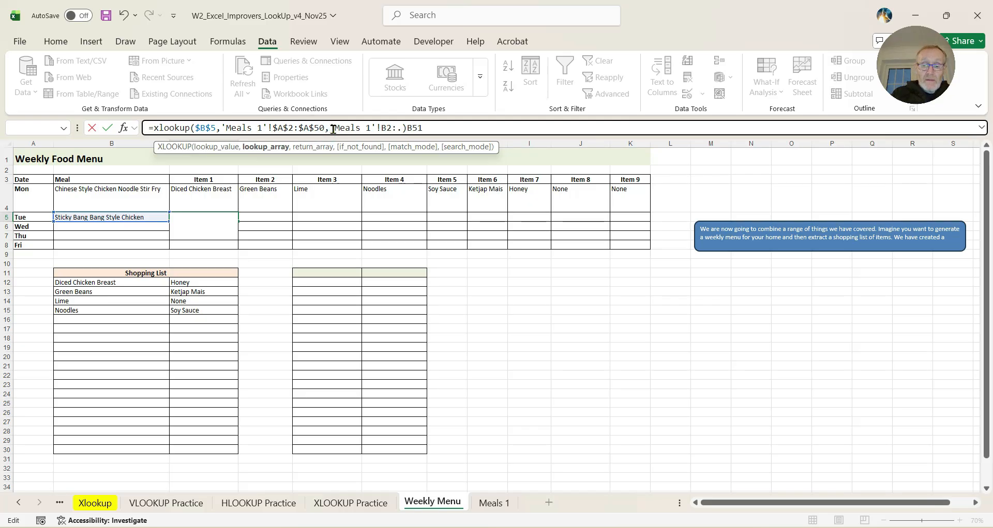
pyautogui.click(299, 129)
pyautogui.write('.')
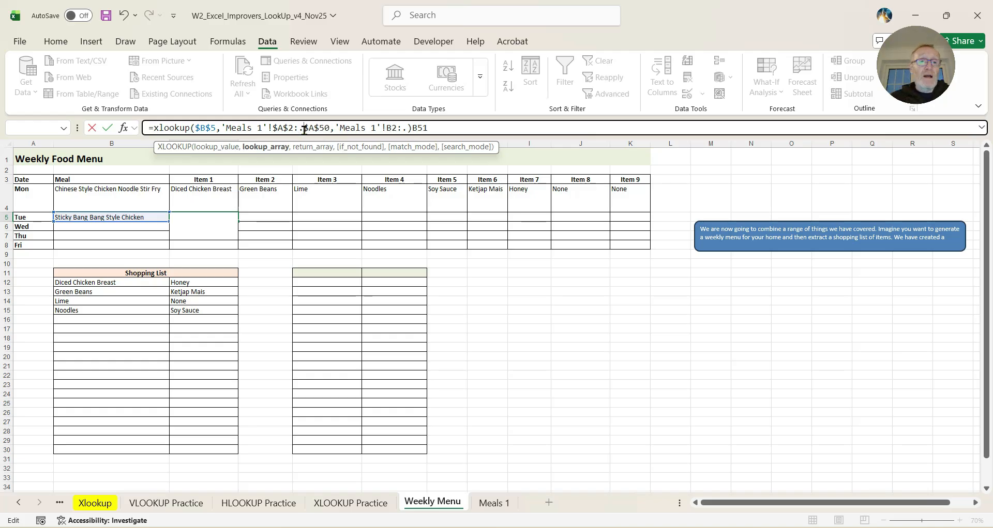
# Step: Correct the return array to 'Meals 1'!B2:.B51 and enter the XLOOKUP formula in C5
pyautogui.click(436, 126)
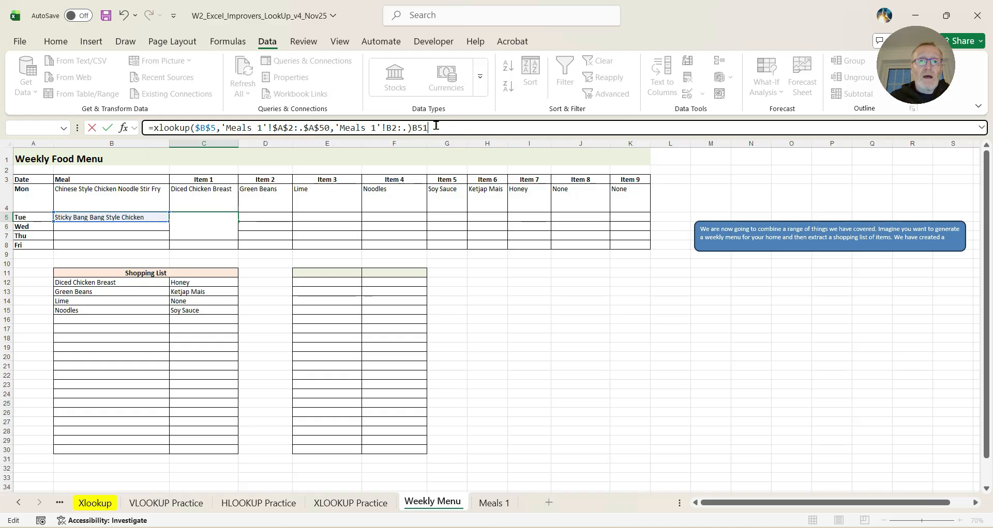
pyautogui.press('BackSpace')
pyautogui.press('BackSpace')
pyautogui.press('BackSpace')
pyautogui.press('BackSpace')
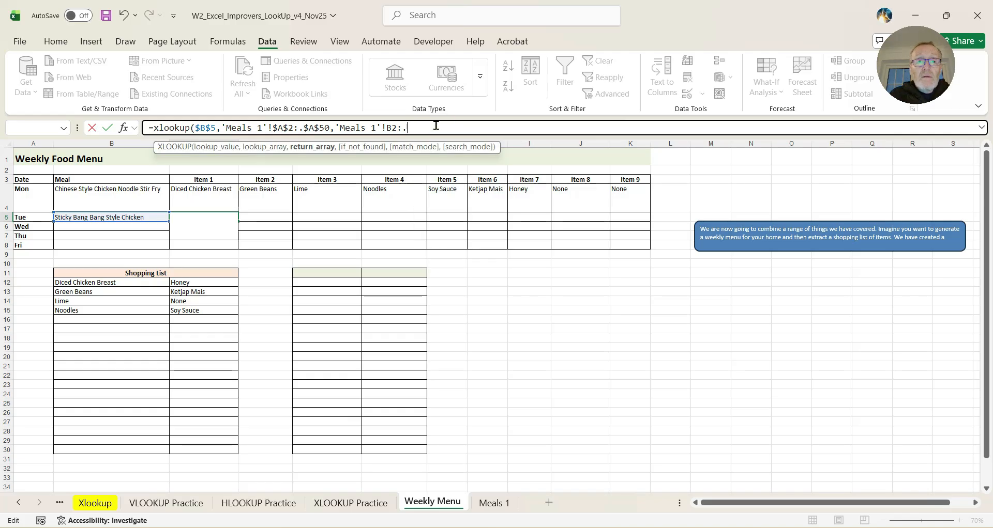
pyautogui.write('B51')
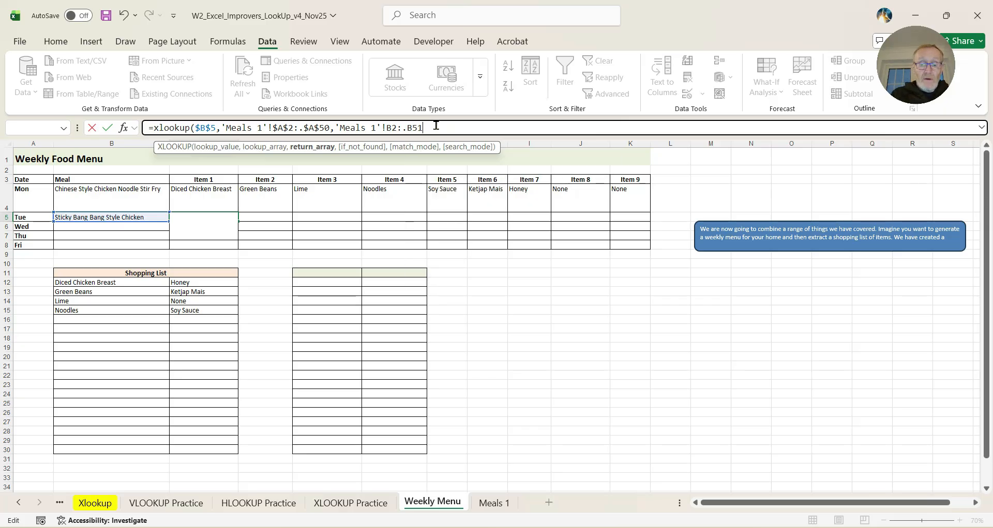
pyautogui.press('Return')
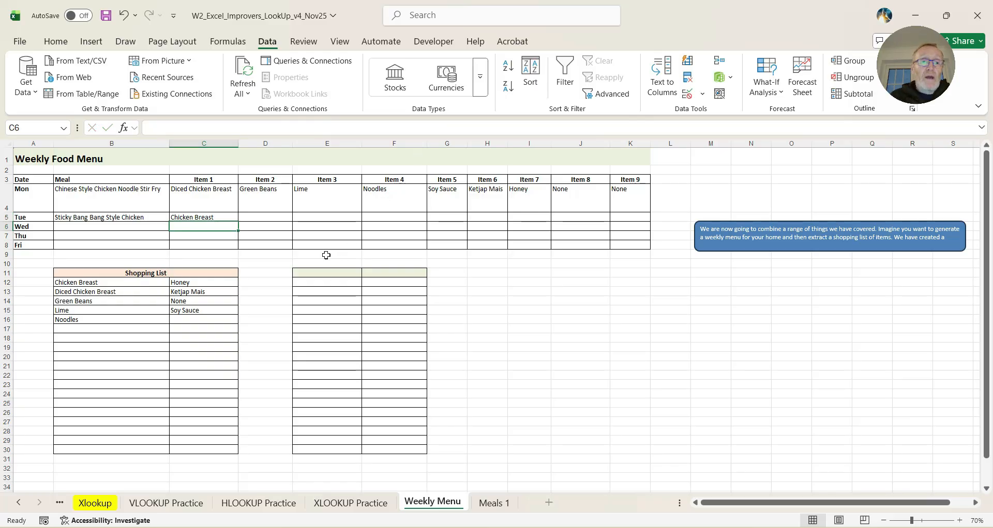
# Step: Fill the C5 formula across to K5 and check Tuesday's items against the meal's row on the Meals 1 sheet
pyautogui.click(215, 217)
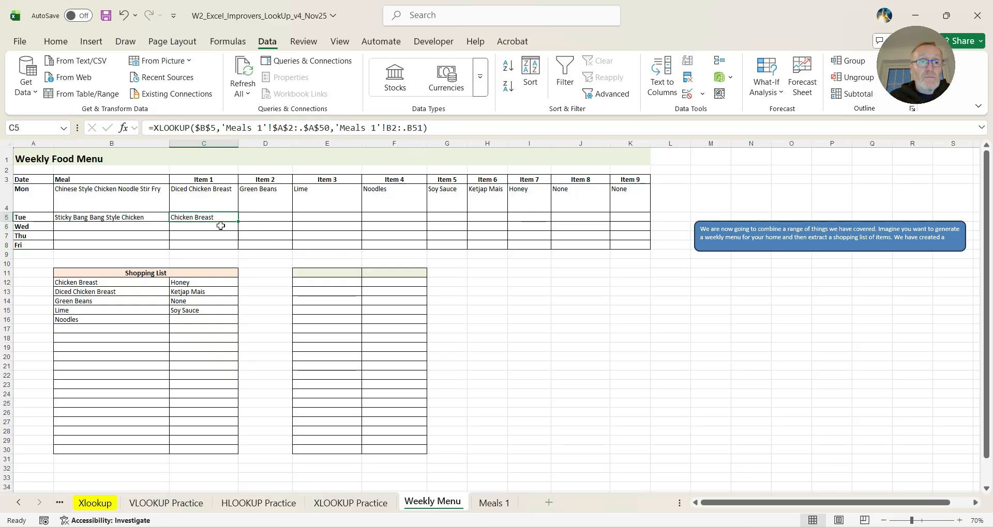
pyautogui.moveTo(238, 221); pyautogui.dragTo(639, 222)
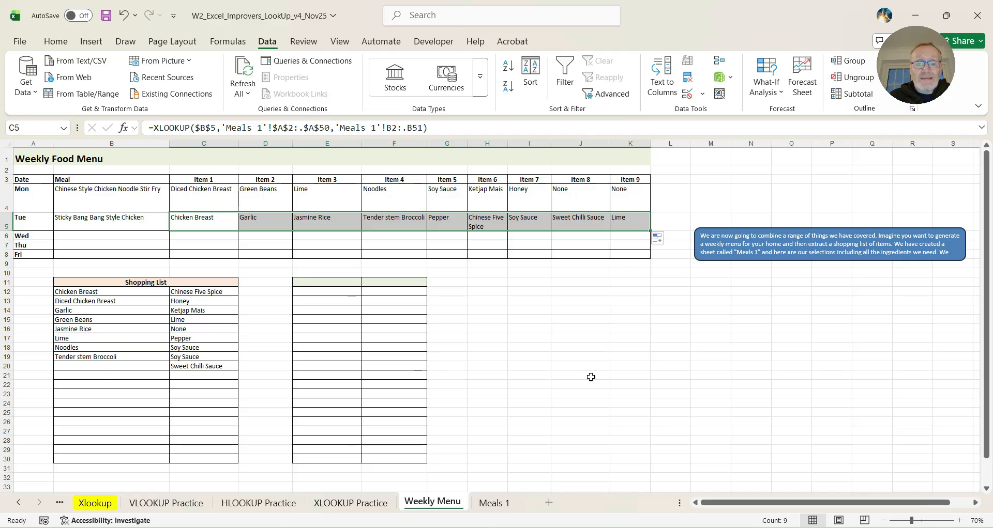
pyautogui.click(485, 501)
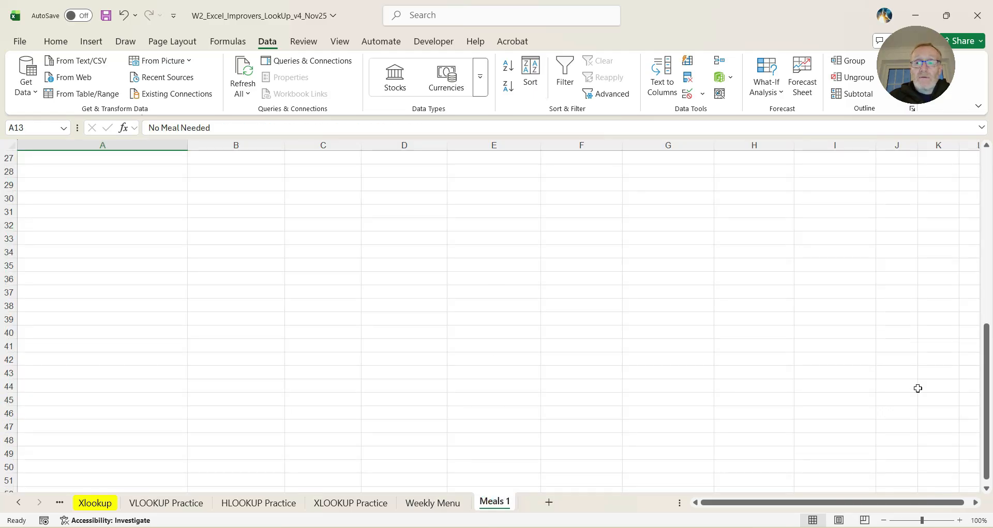
pyautogui.moveTo(985, 388); pyautogui.dragTo(985, 217)
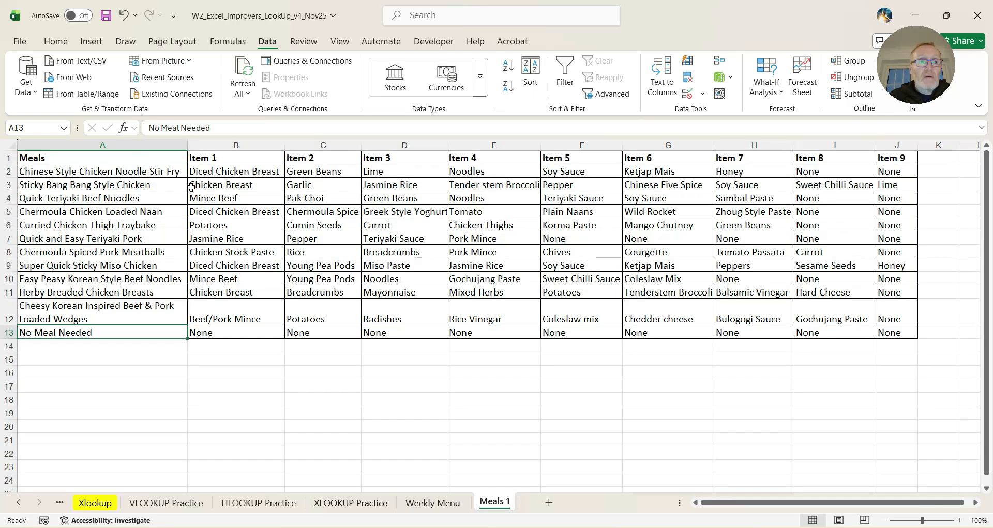
# Step: On the Weekly Menu sheet, inspect Thursday's Item 1 formula in C7 and clear Thursday's meal in B7
pyautogui.click(432, 503)
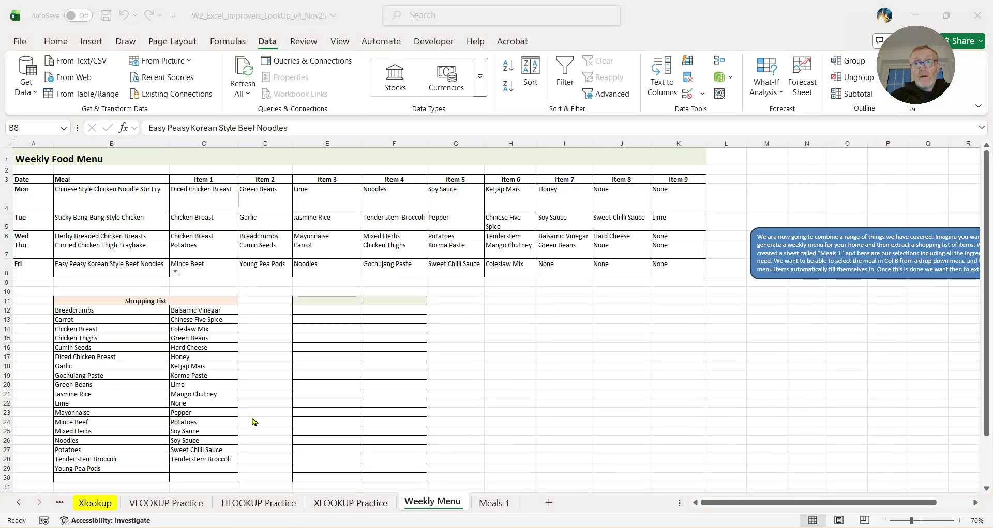
pyautogui.click(206, 249)
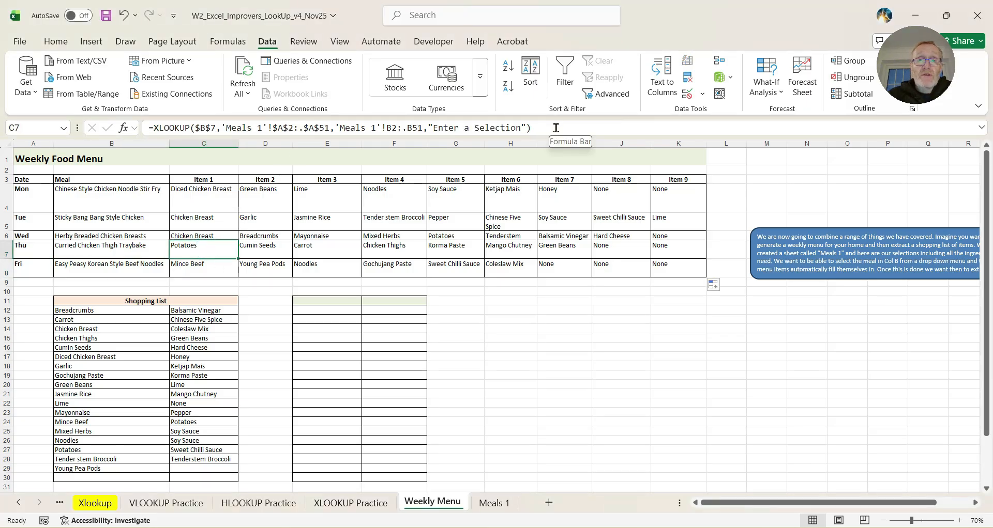
pyautogui.click(92, 250)
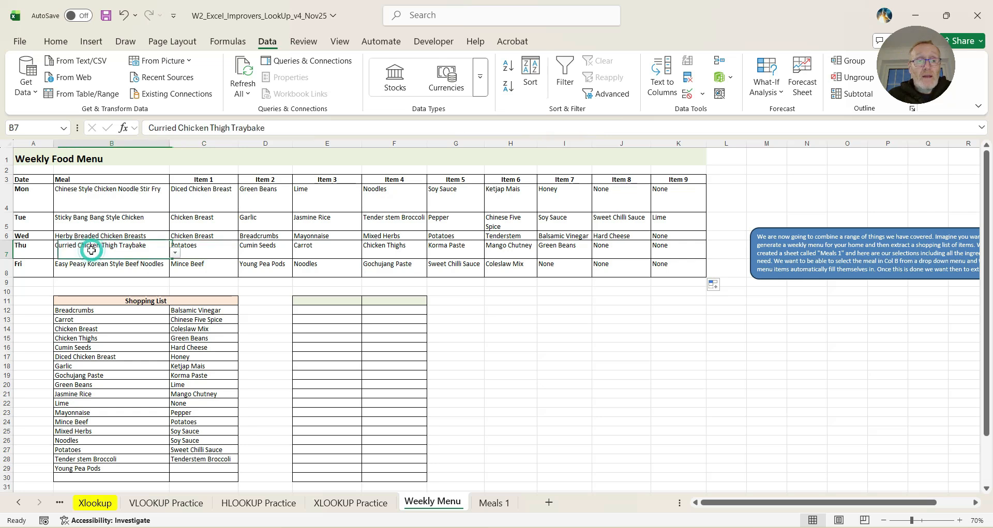
pyautogui.press('Delete')
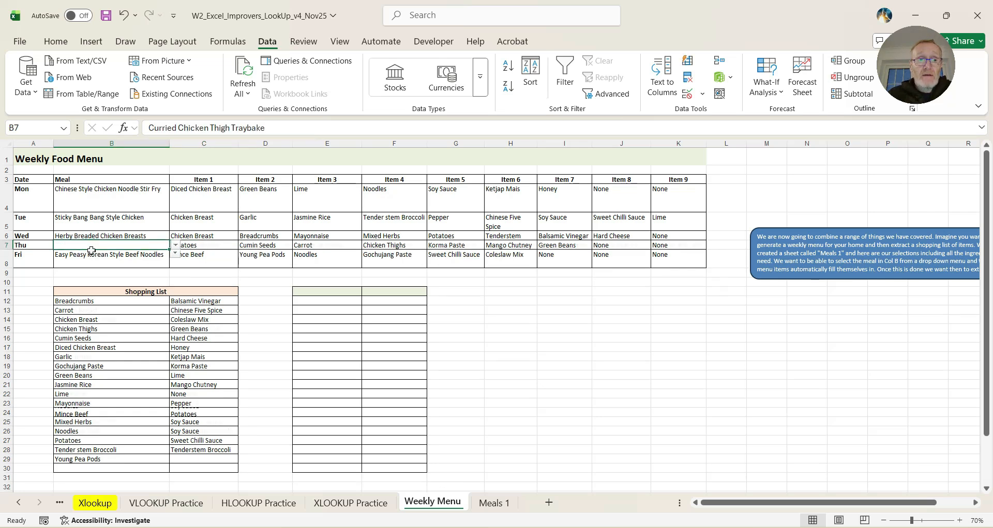
pyautogui.press('Right')
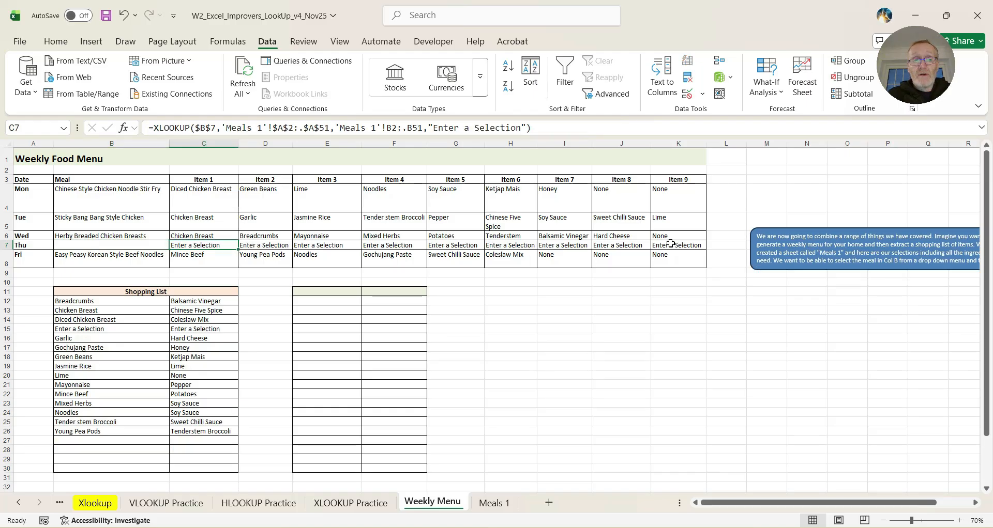
# Step: Clear Monday's meal in B4 and choose Chinese Style Chicken Noodle Stir Fry for it again
pyautogui.click(211, 199)
pyautogui.click(109, 195)
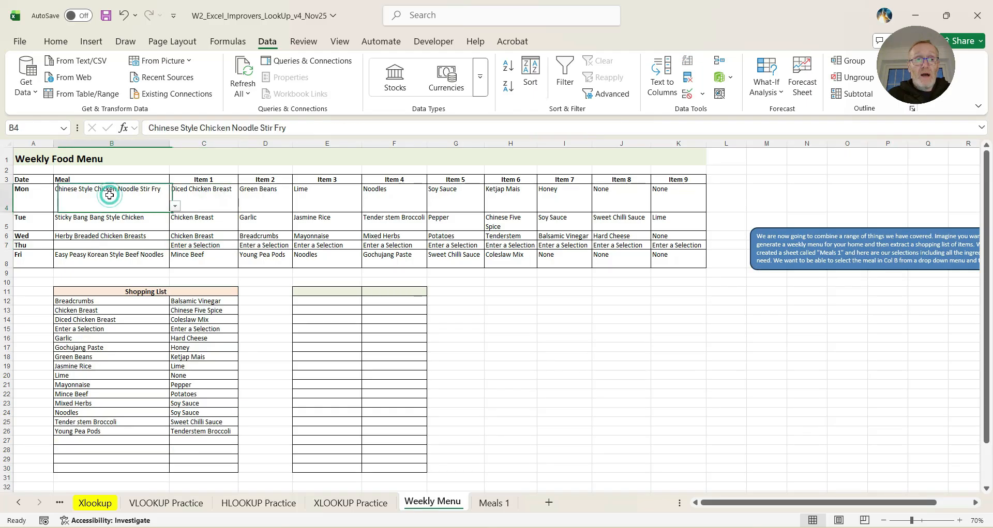
pyautogui.press('Right')
pyautogui.click(110, 201)
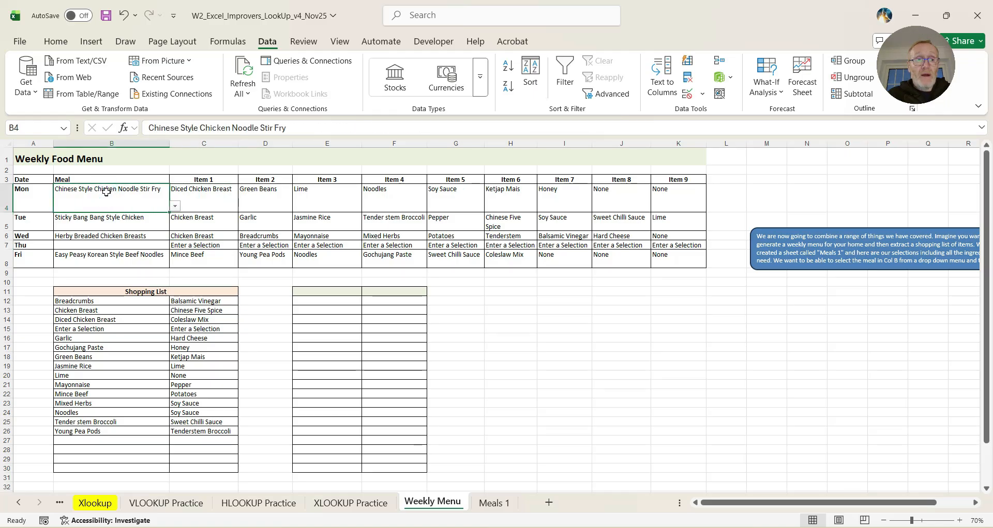
pyautogui.press('Delete')
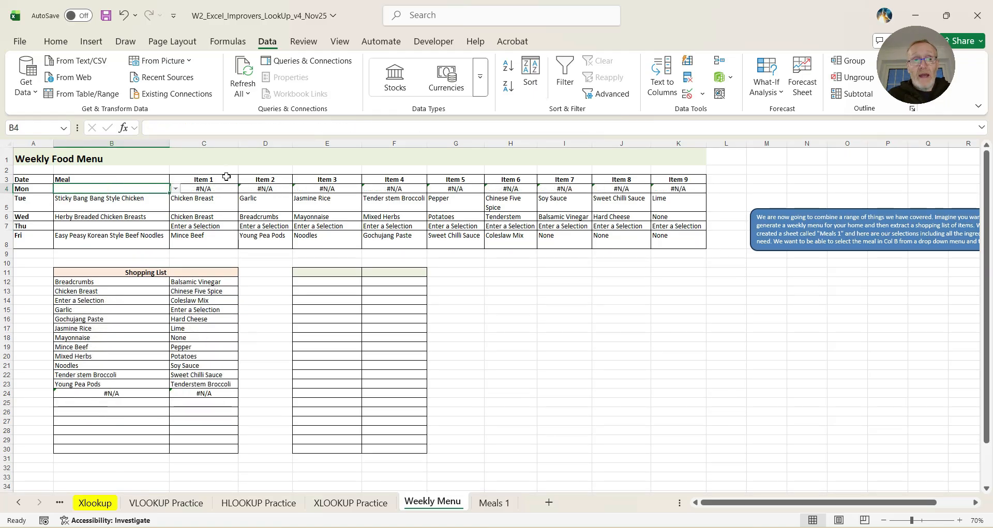
pyautogui.click(176, 189)
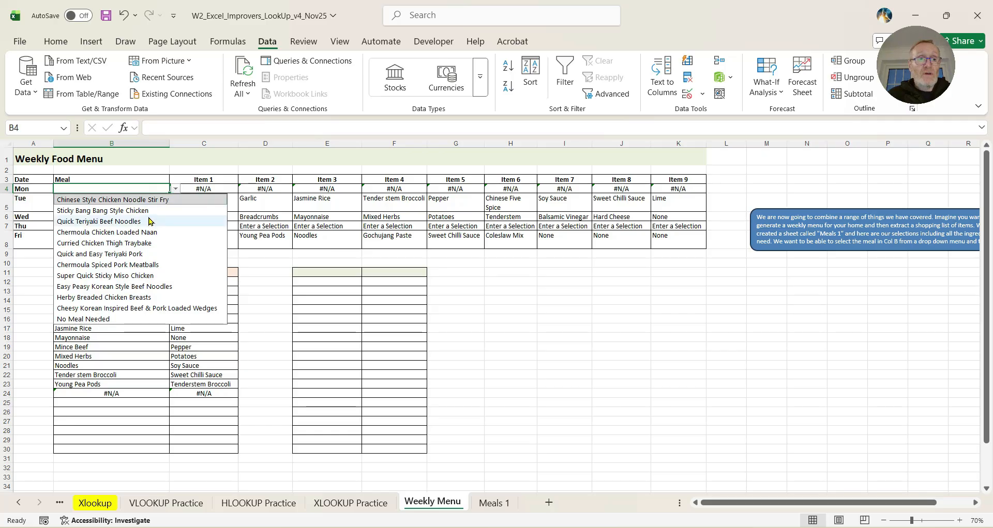
pyautogui.click(150, 199)
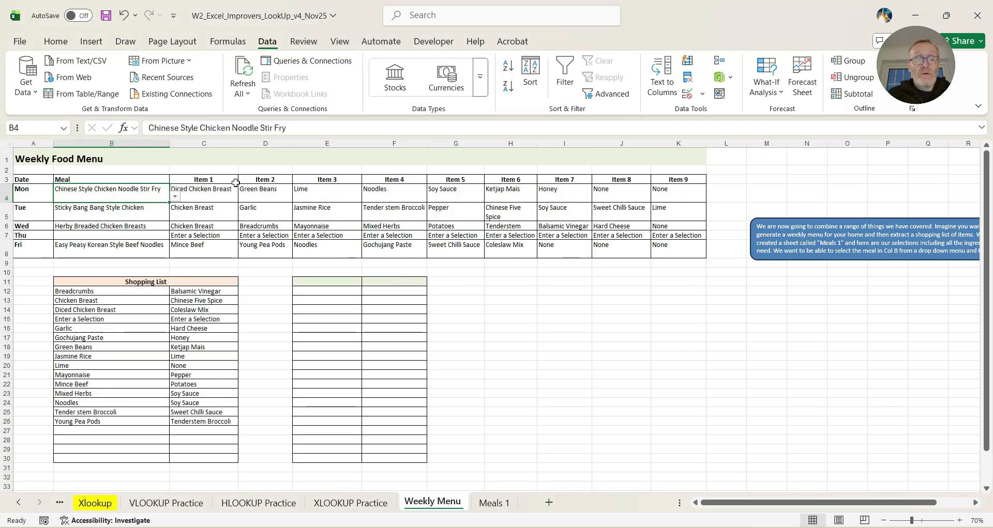
# Step: Set Thursday's meal in B7 to Super Quick Sticky Miso Chicken
pyautogui.click(146, 236)
pyautogui.click(174, 236)
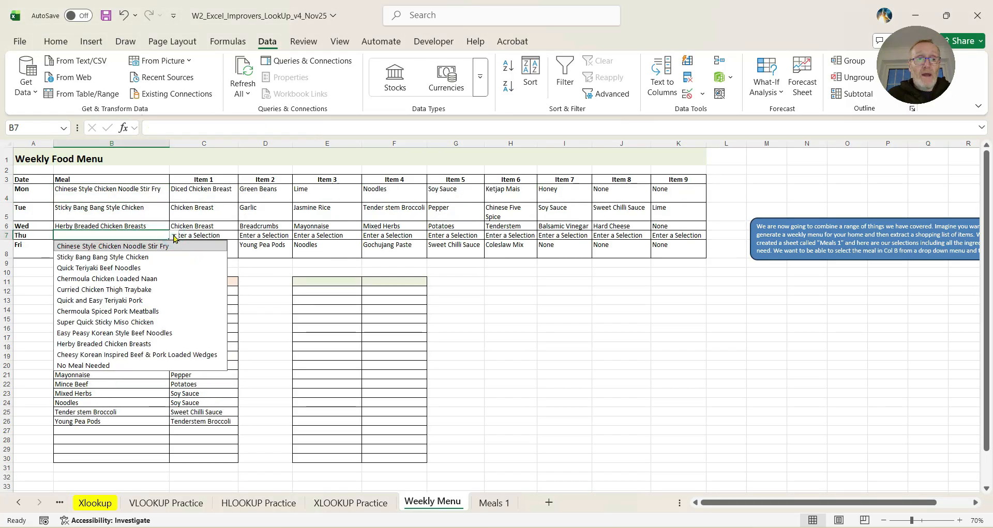
pyautogui.click(120, 323)
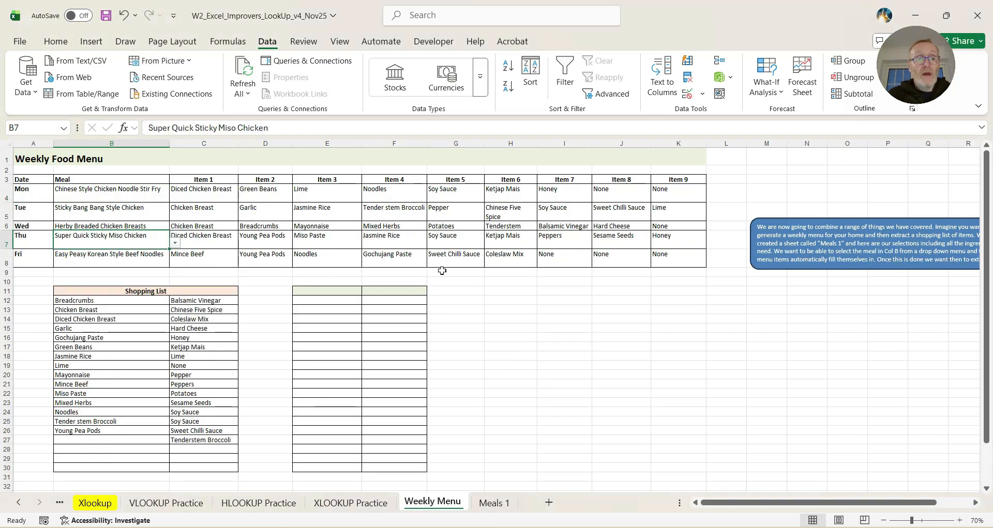
pyautogui.click(606, 319)
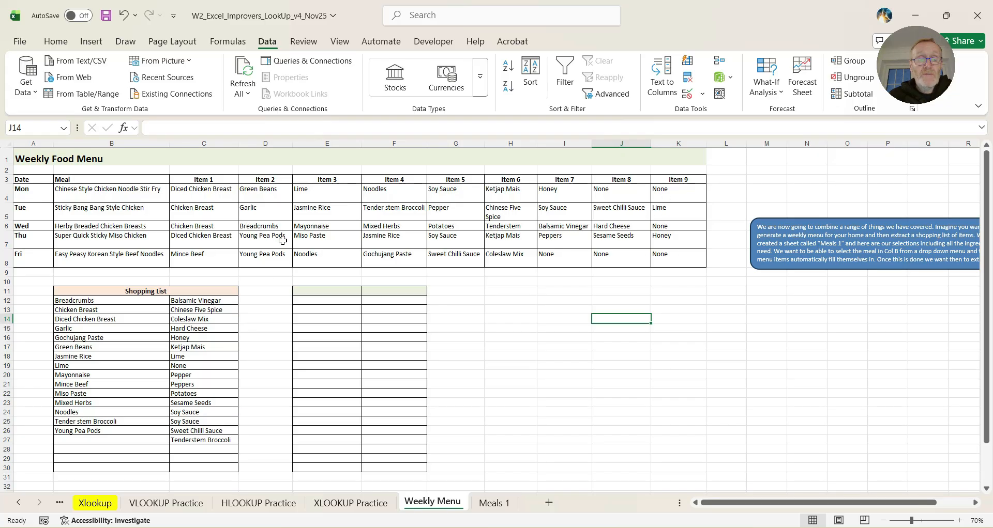
# Step: Examine the existing shopping list formulas in B12 and C12 and the item ranges they reference
pyautogui.click(100, 302)
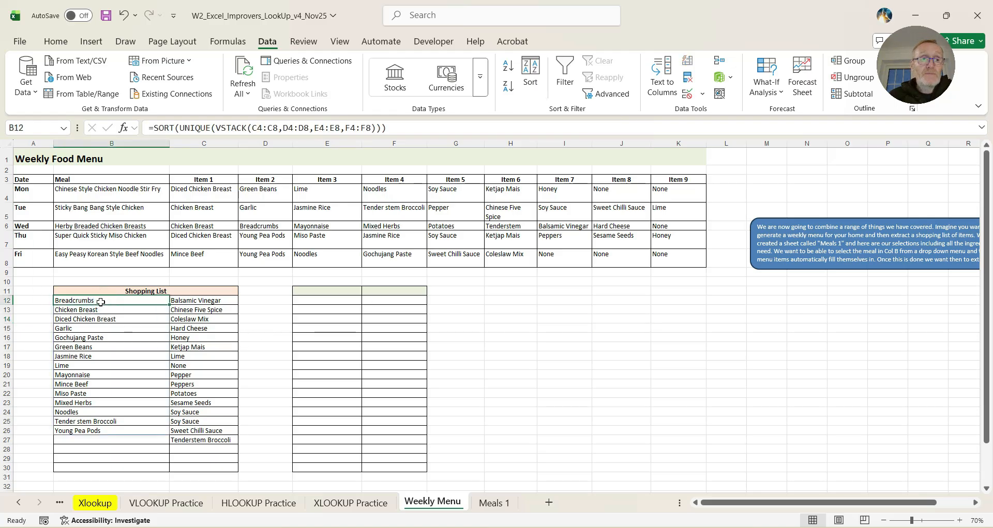
pyautogui.click(237, 127)
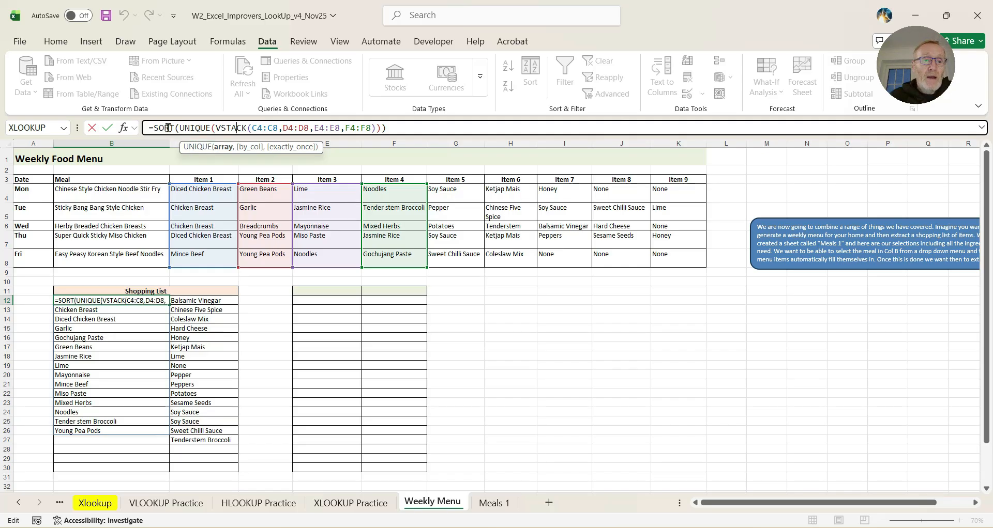
pyautogui.click(107, 128)
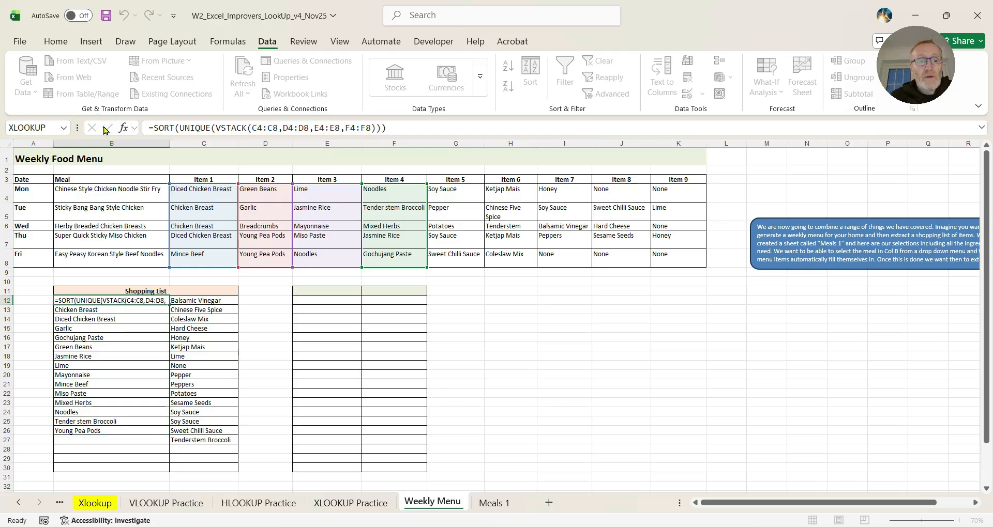
pyautogui.click(193, 301)
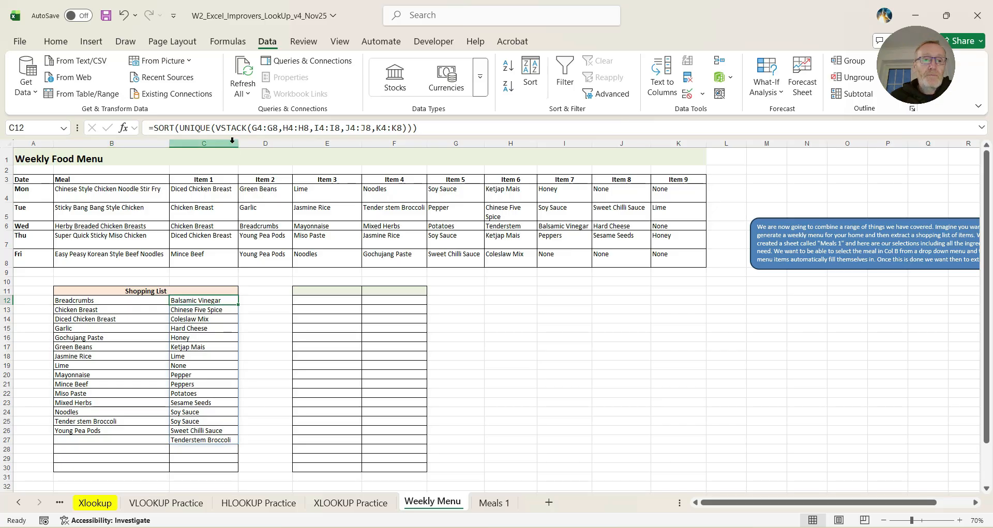
pyautogui.click(228, 128)
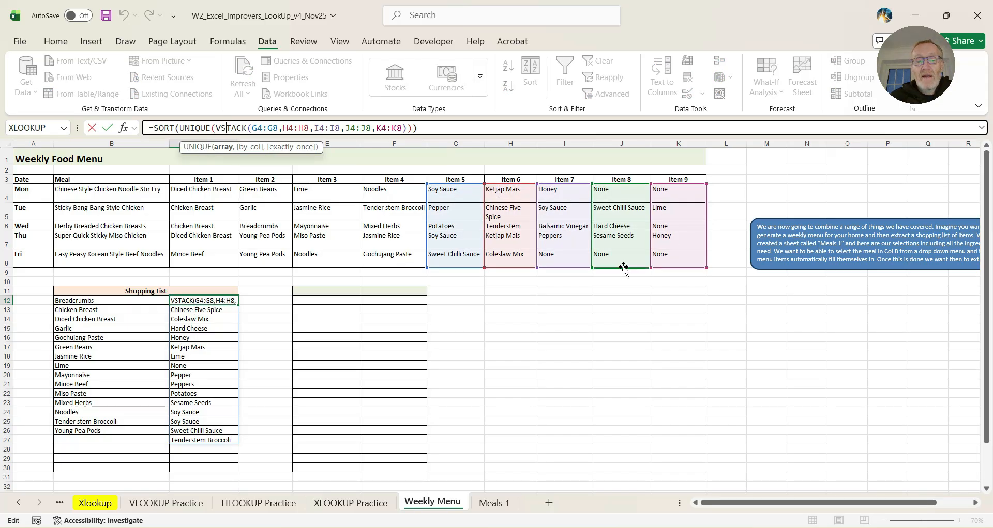
pyautogui.click(107, 129)
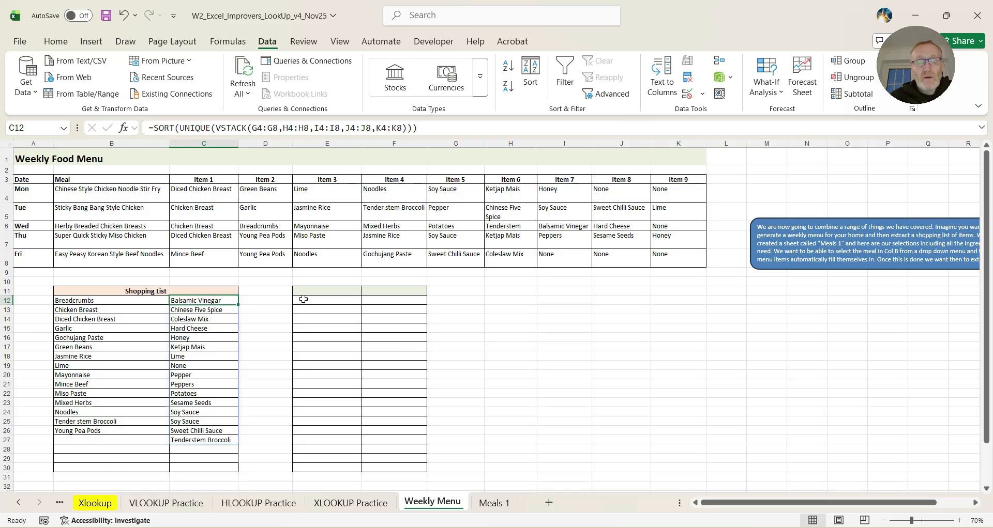
# Step: Enter the heading Shopping List in E11 above the empty two-column table
pyautogui.click(304, 300)
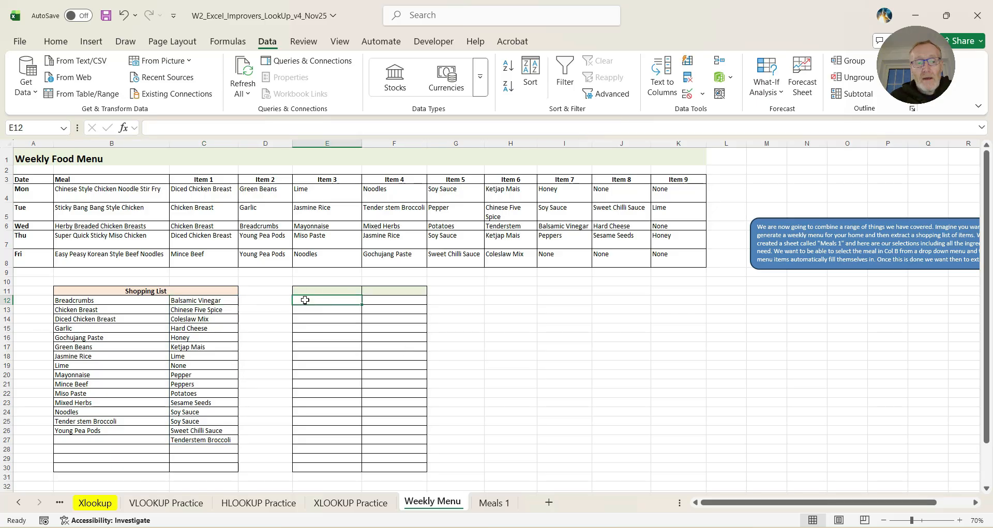
pyautogui.click(323, 289)
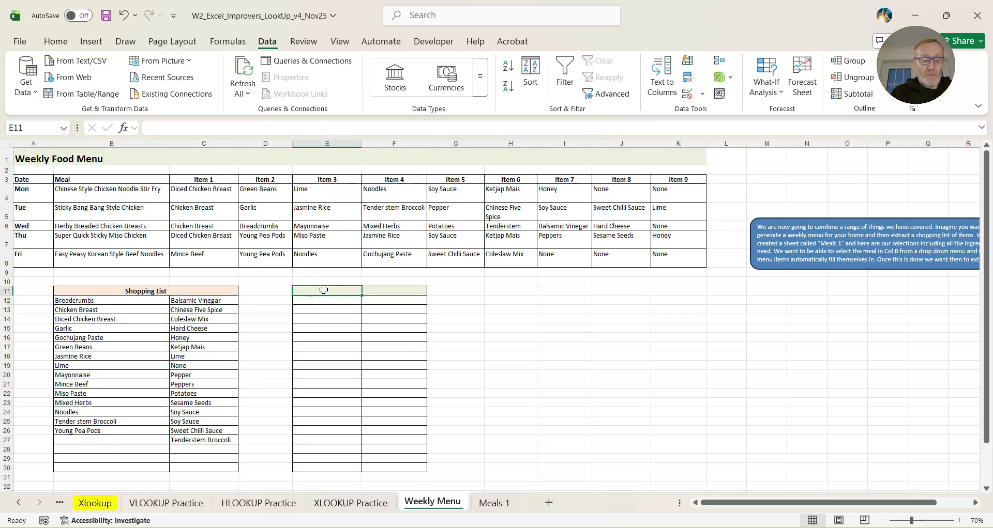
pyautogui.write('Shopping LIst')
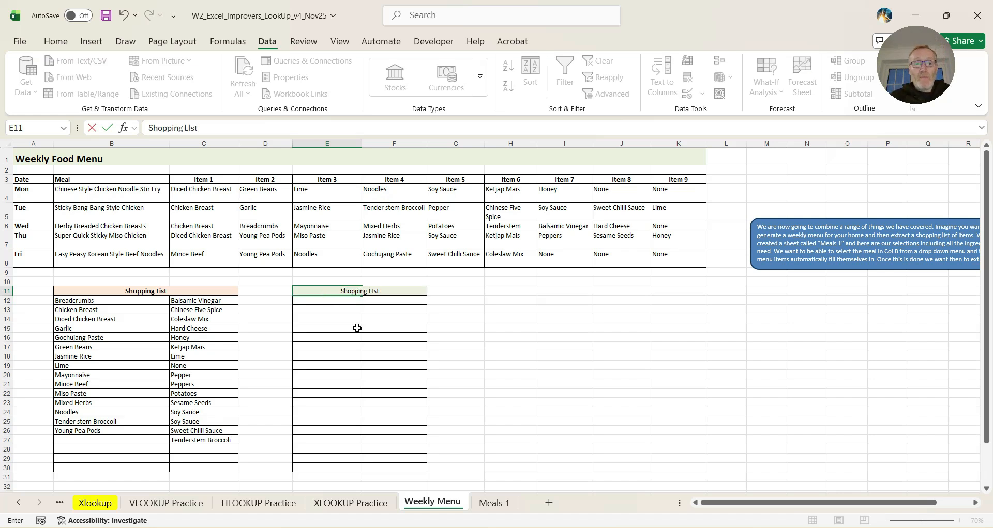
pyautogui.click(356, 328)
# Step: Set the horizontal alignment of E11:F11 to Center Across Selection
pyautogui.click(326, 291)
pyautogui.moveTo(325, 292); pyautogui.dragTo(391, 296)
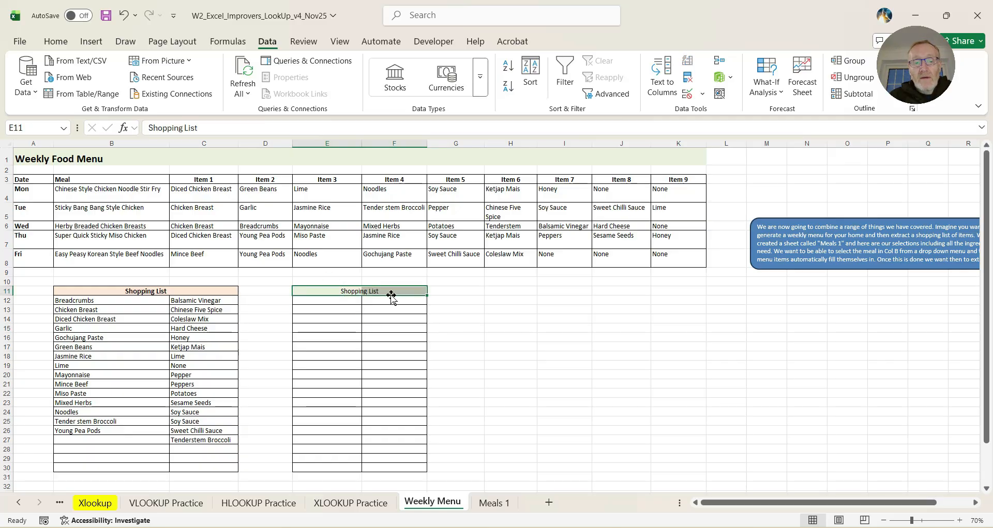
pyautogui.click(55, 43)
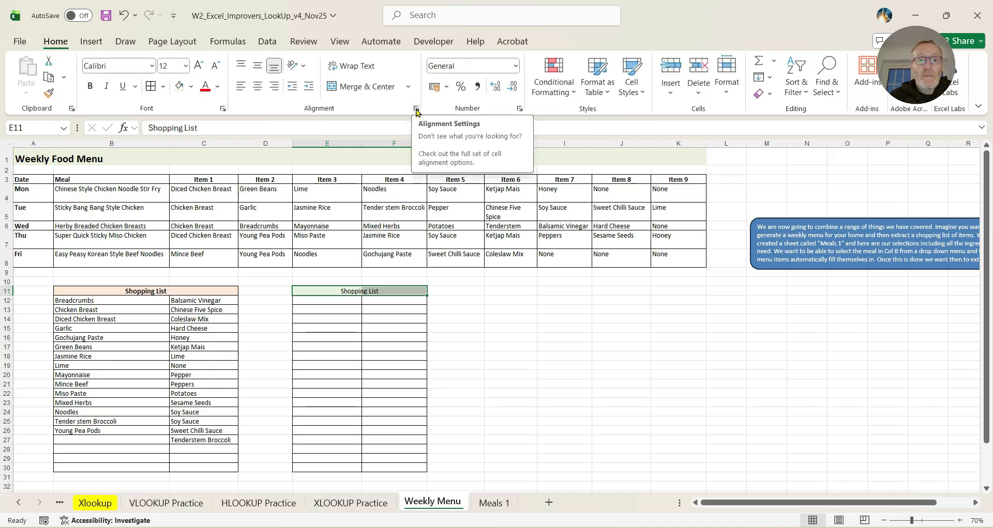
pyautogui.click(416, 109)
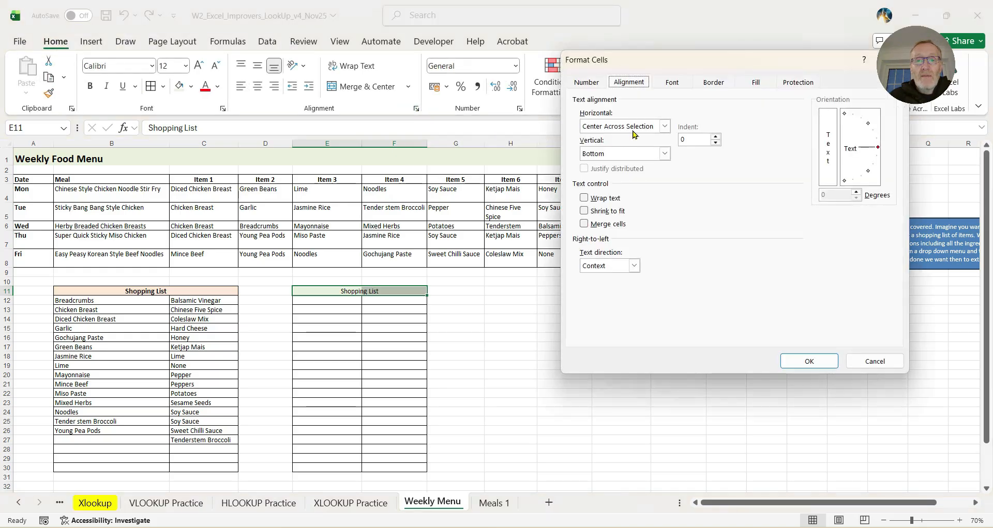
pyautogui.click(664, 126)
pyautogui.click(618, 190)
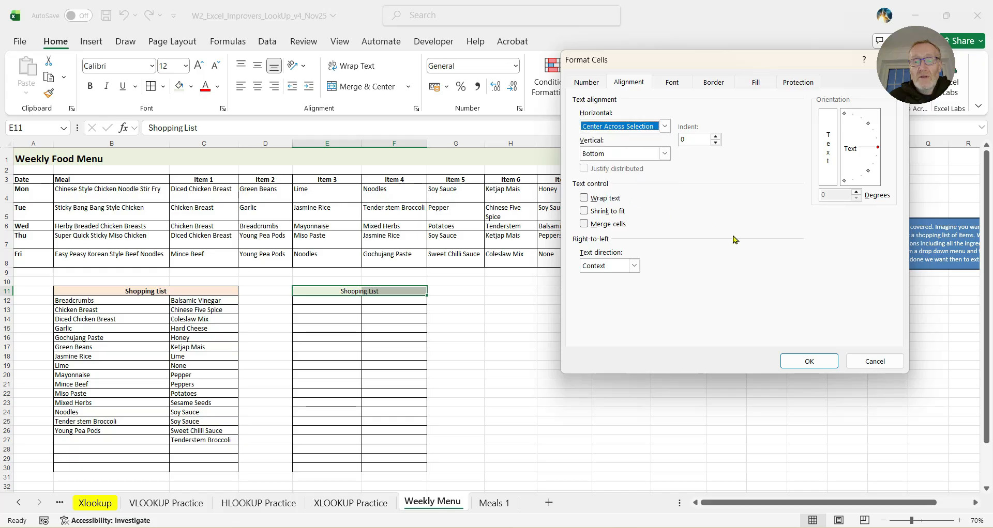
pyautogui.click(809, 361)
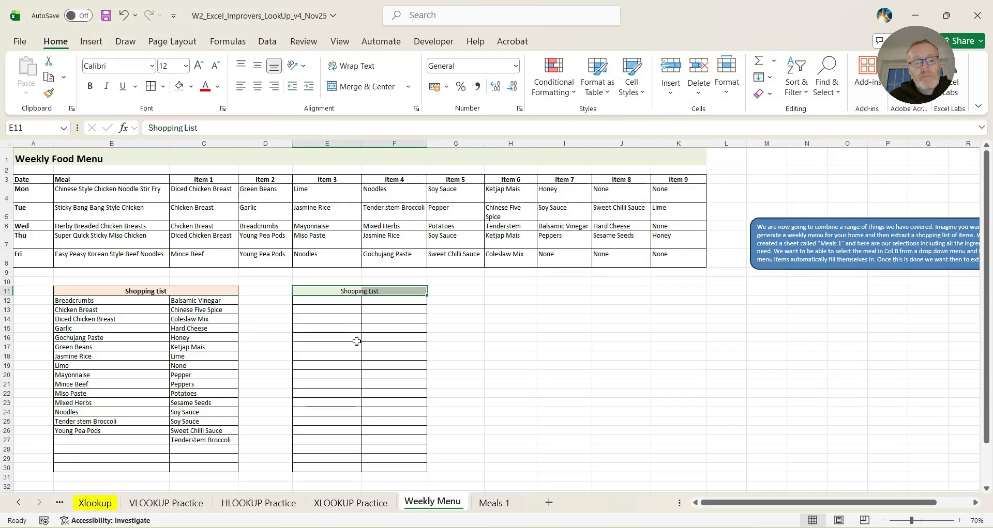
# Step: Enter a VSTACK formula in E12 that stacks the Item 1 to Item 4 ranges C4:C8, D4:D8, E4:E8 and F4:F8
pyautogui.click(325, 301)
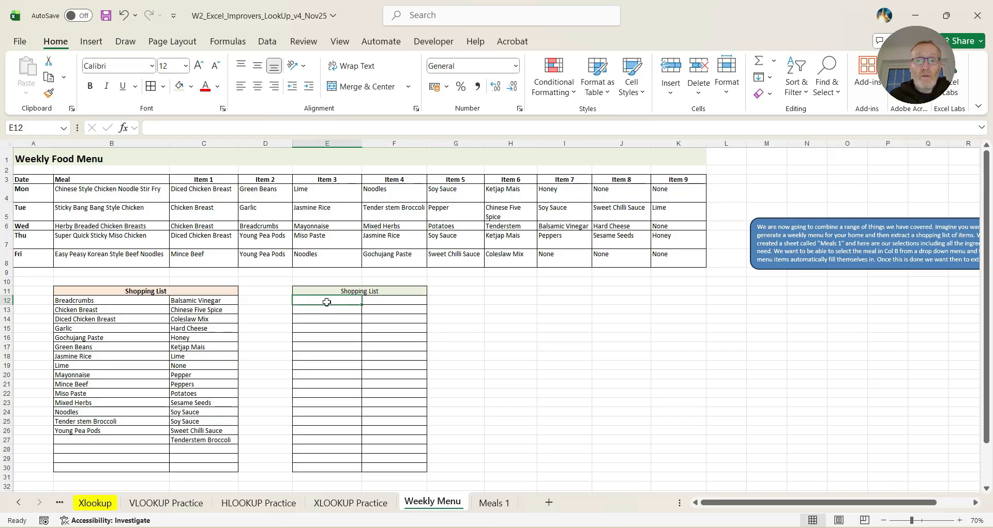
pyautogui.write('=')
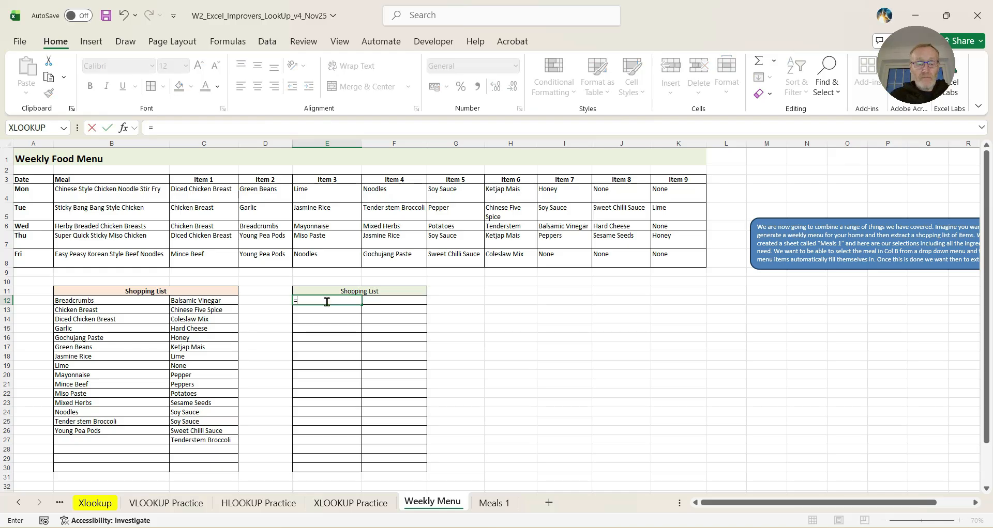
pyautogui.write('vstac')
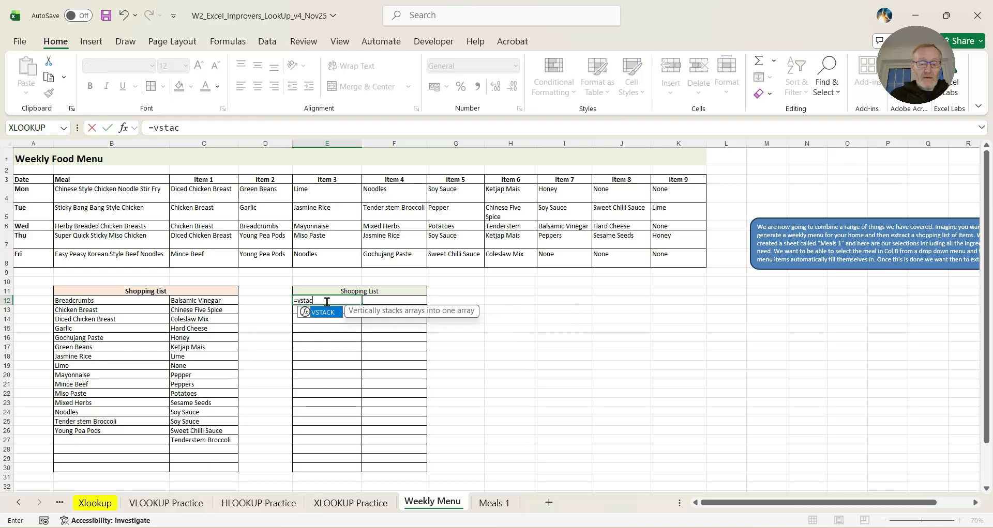
pyautogui.write('k(')
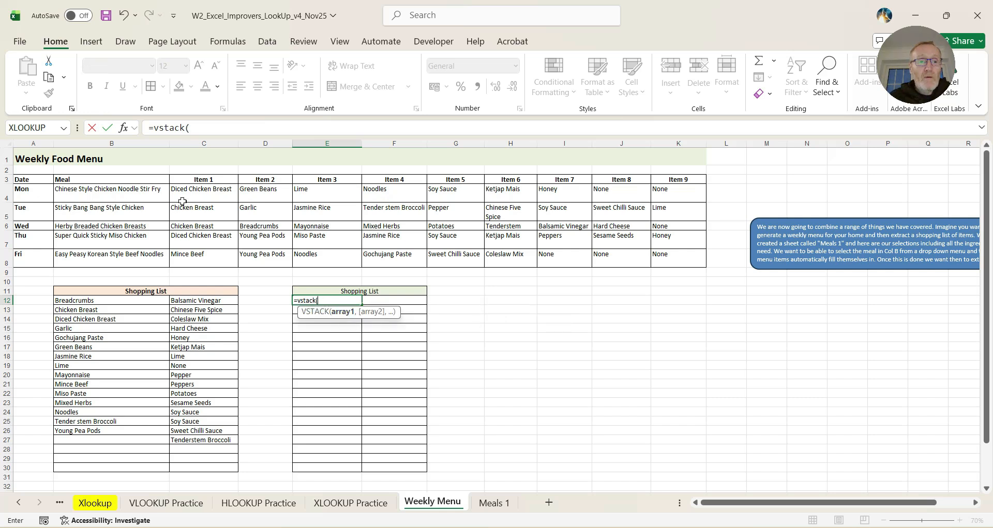
pyautogui.moveTo(201, 192); pyautogui.dragTo(199, 257)
pyautogui.write(',')
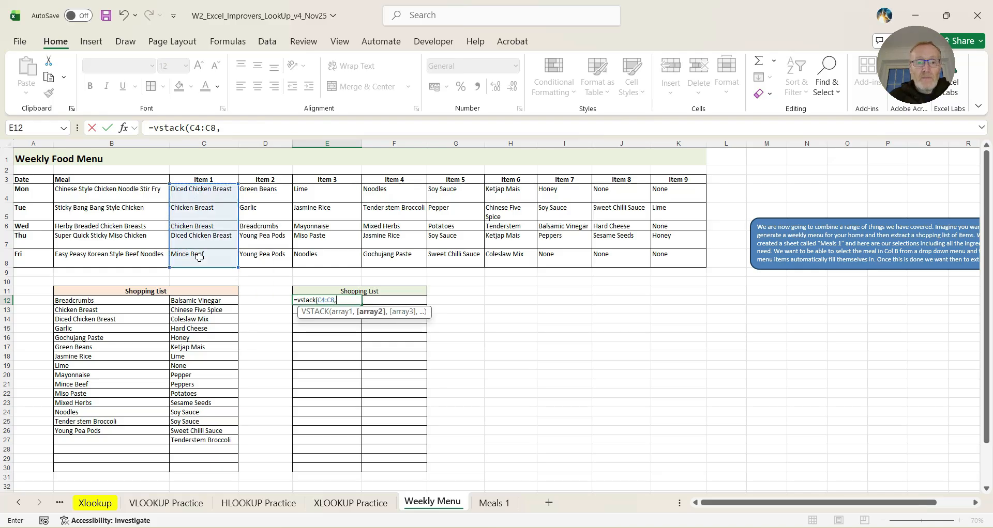
pyautogui.moveTo(252, 192); pyautogui.dragTo(250, 254)
pyautogui.write(',')
pyautogui.moveTo(311, 194); pyautogui.dragTo(317, 255)
pyautogui.write(',')
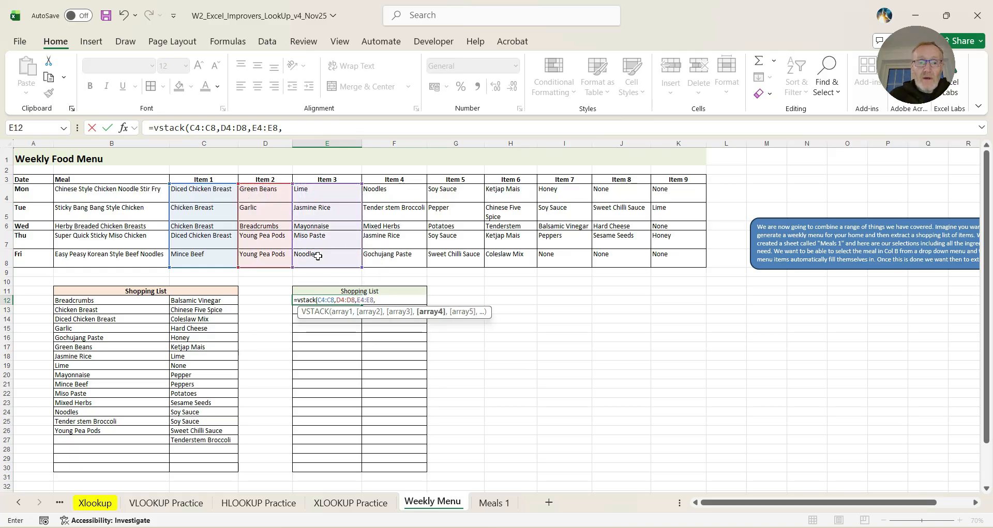
pyautogui.moveTo(377, 193); pyautogui.dragTo(381, 258)
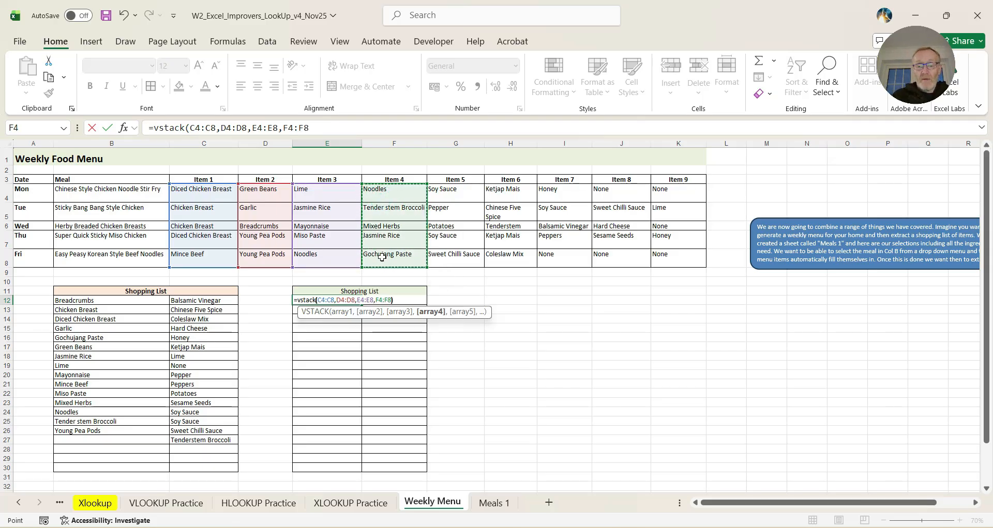
pyautogui.press('Return')
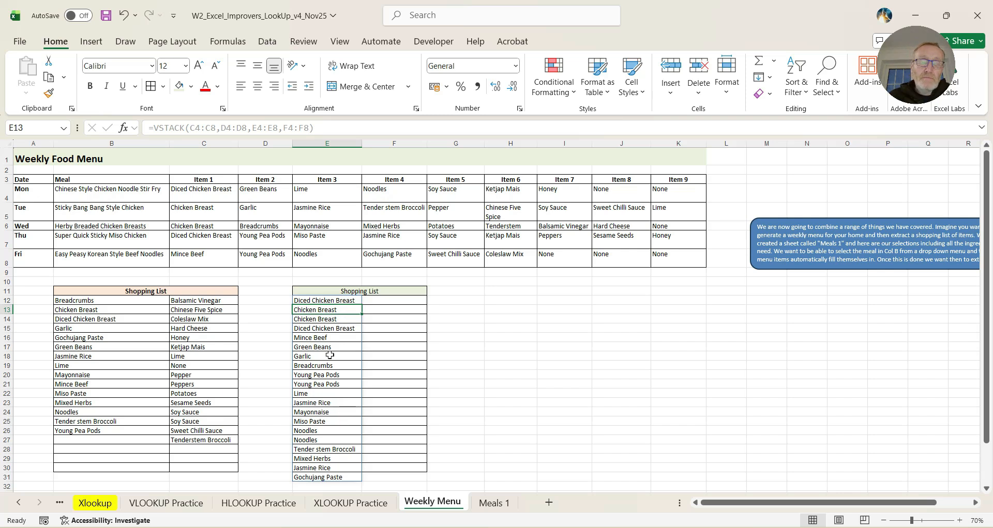
# Step: Wrap the VSTACK formula in E12 in UNIQUE to remove duplicate shopping items
pyautogui.click(319, 300)
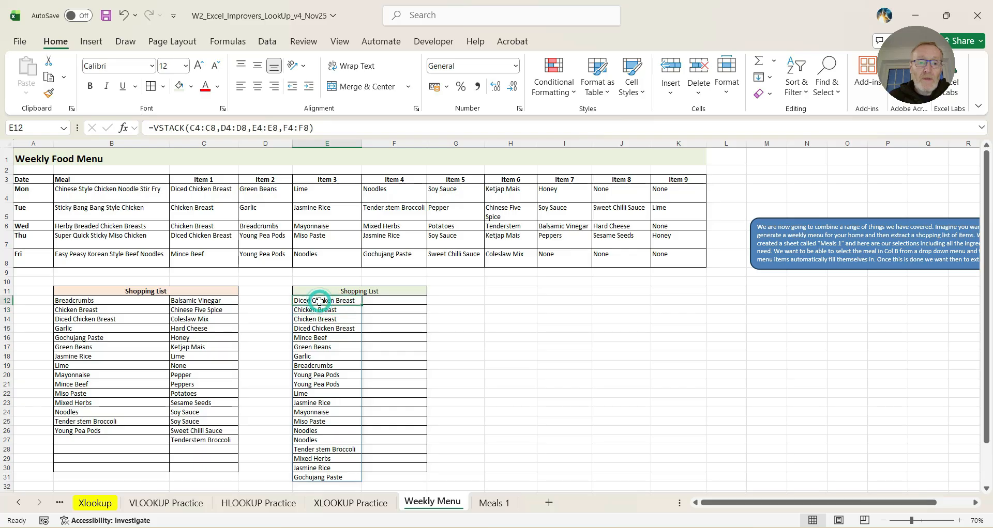
pyautogui.click(147, 130)
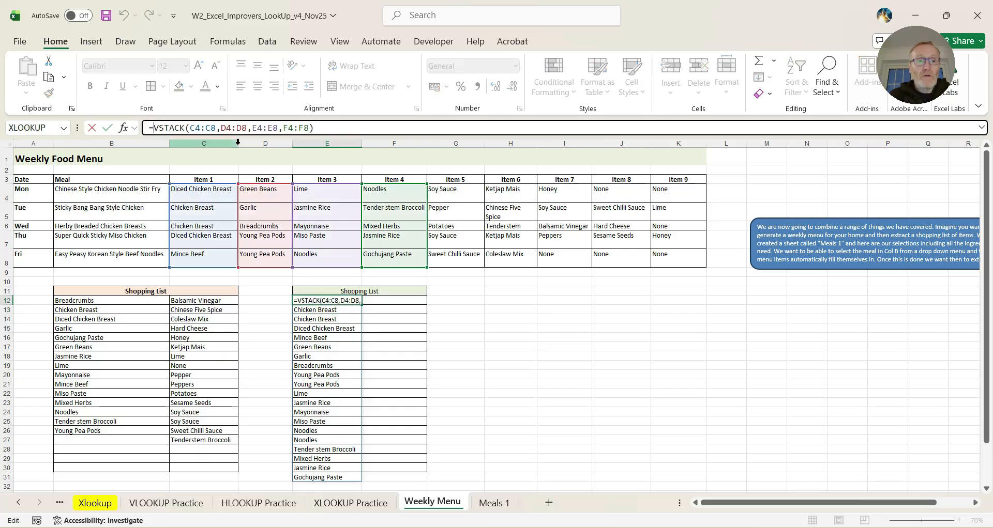
pyautogui.write('unique')
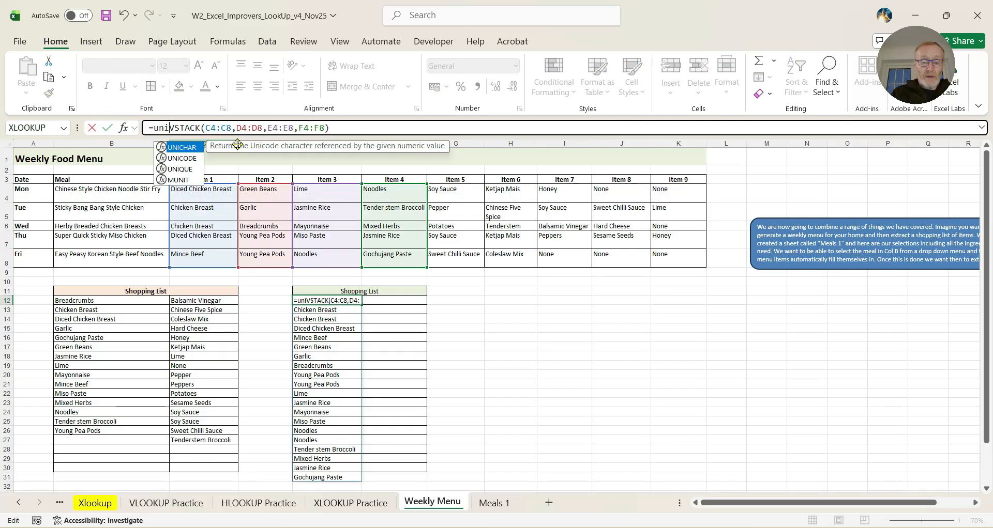
pyautogui.write('(')
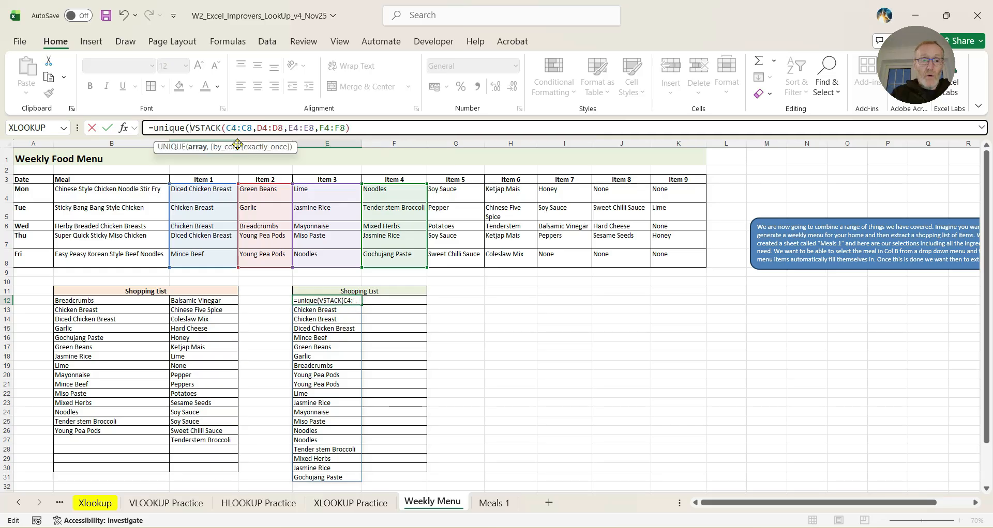
pyautogui.click(366, 129)
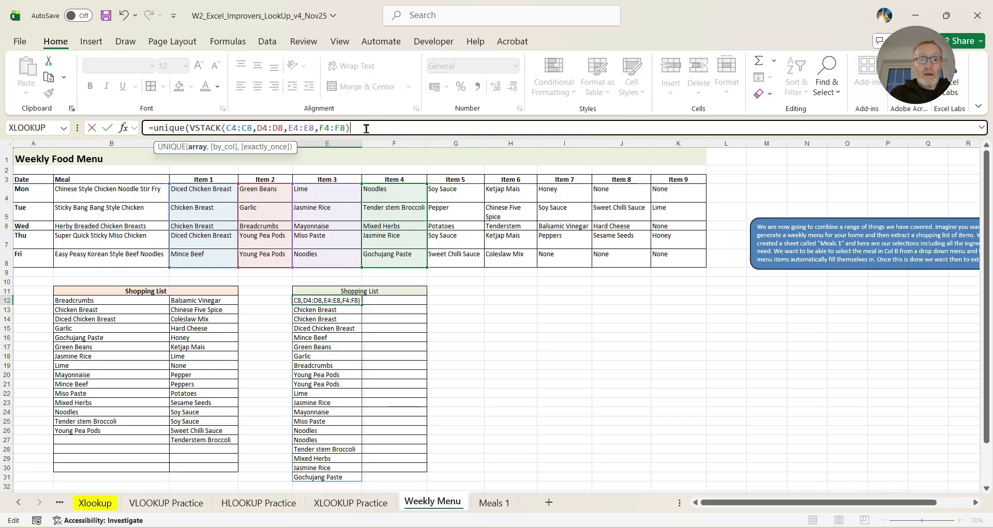
pyautogui.write(')')
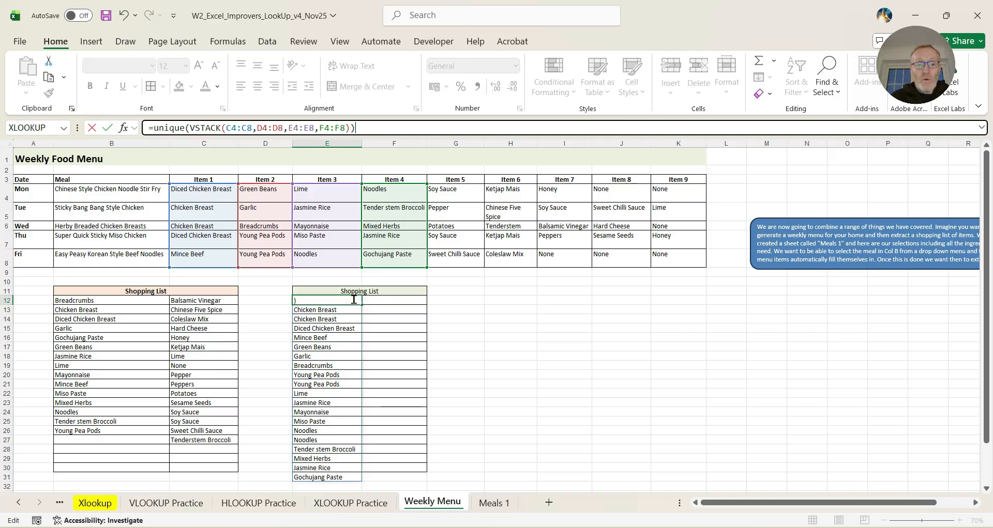
pyautogui.press('Return')
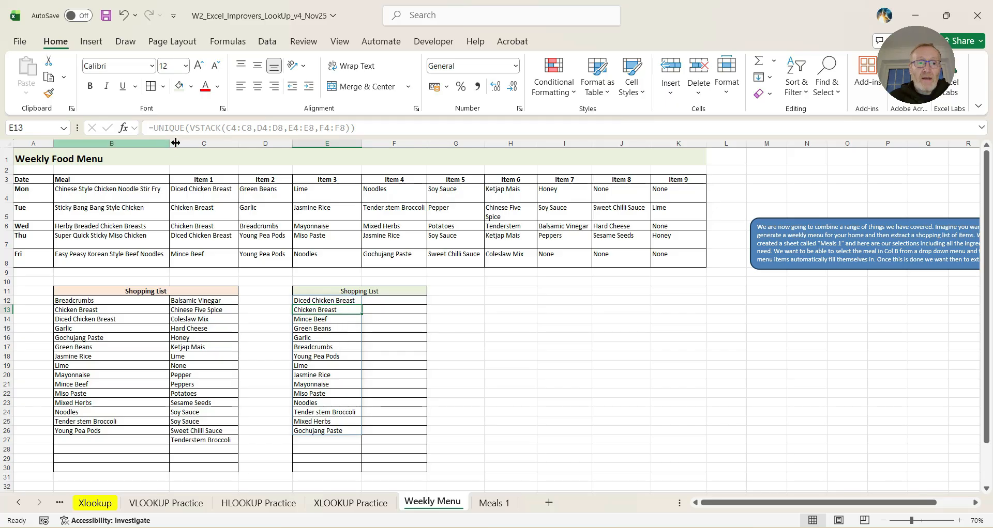
# Step: Wrap the UNIQUE formula in E12 in SORT to list the shopping items alphabetically
pyautogui.click(316, 301)
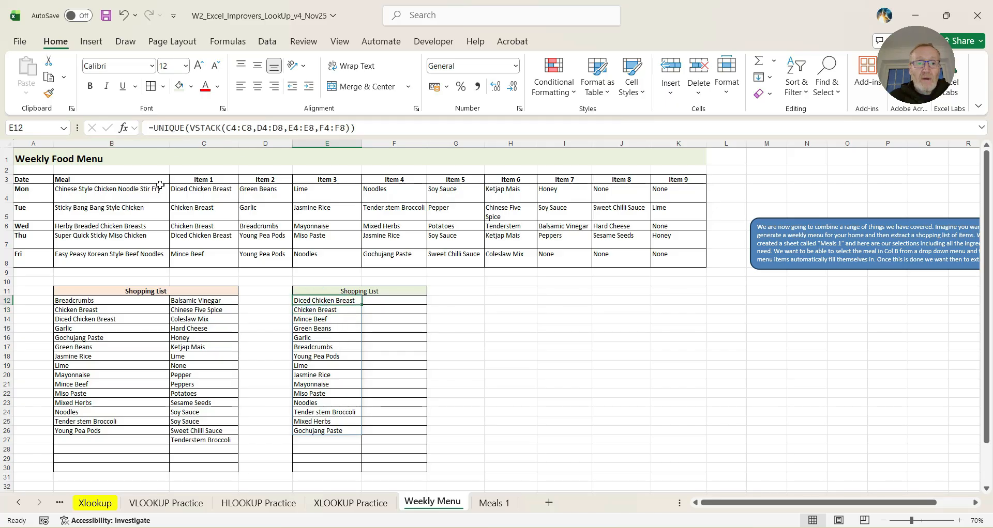
pyautogui.click(152, 127)
pyautogui.write('sort')
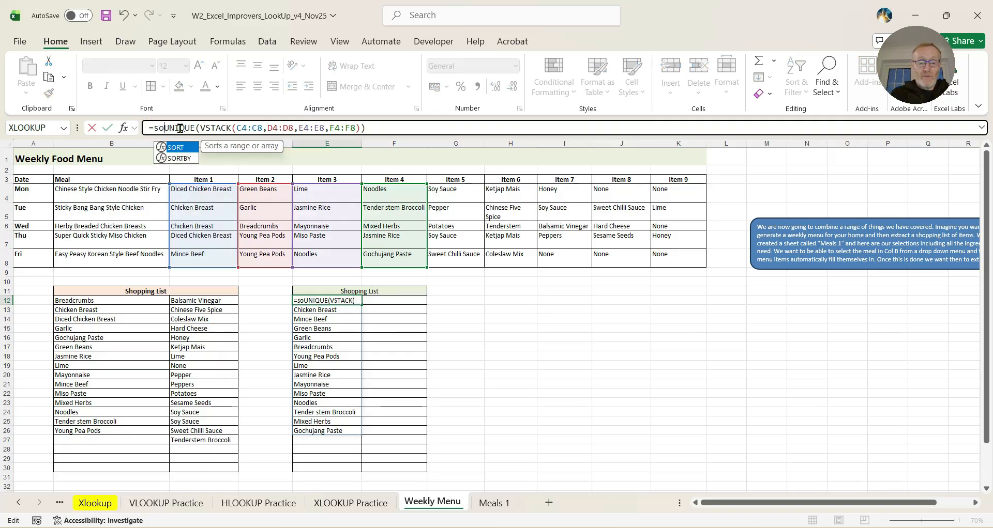
pyautogui.write('(')
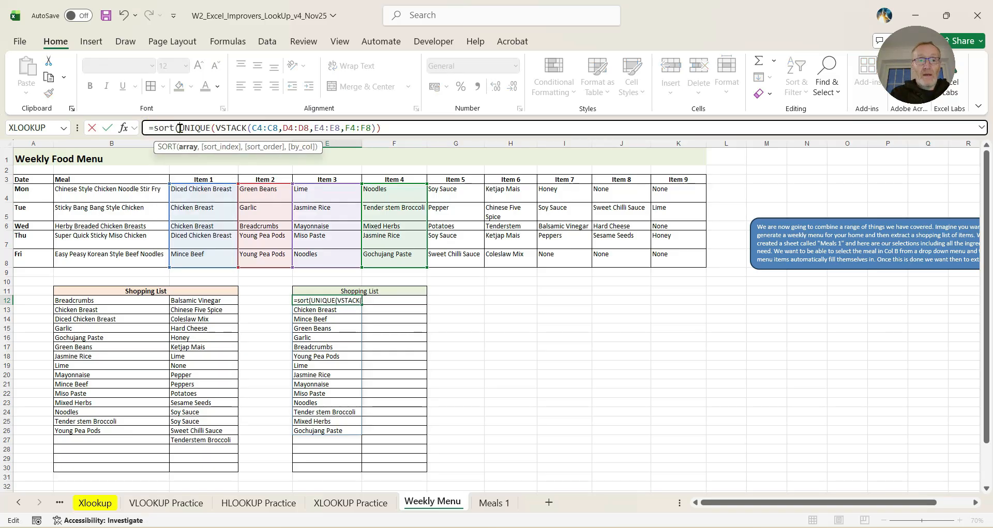
pyautogui.click(383, 128)
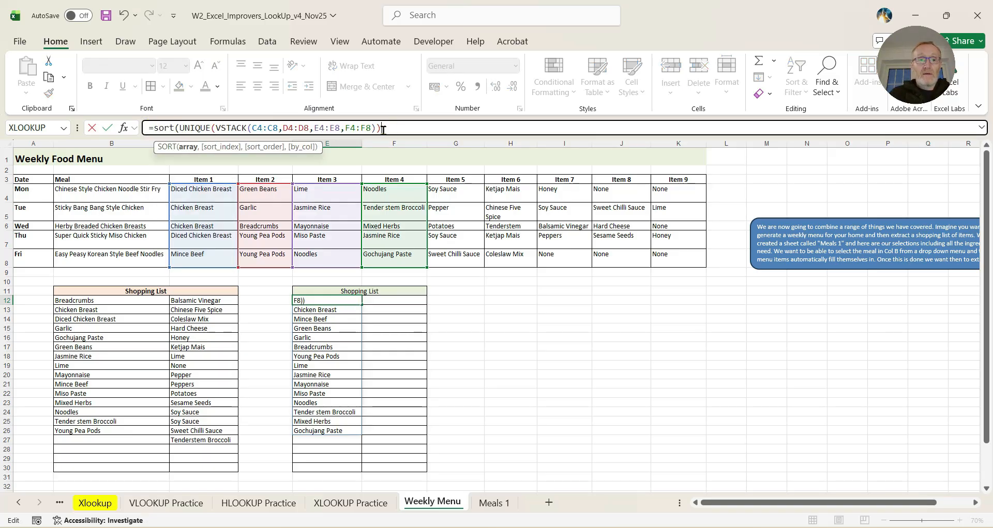
pyautogui.write(')')
pyautogui.press('Return')
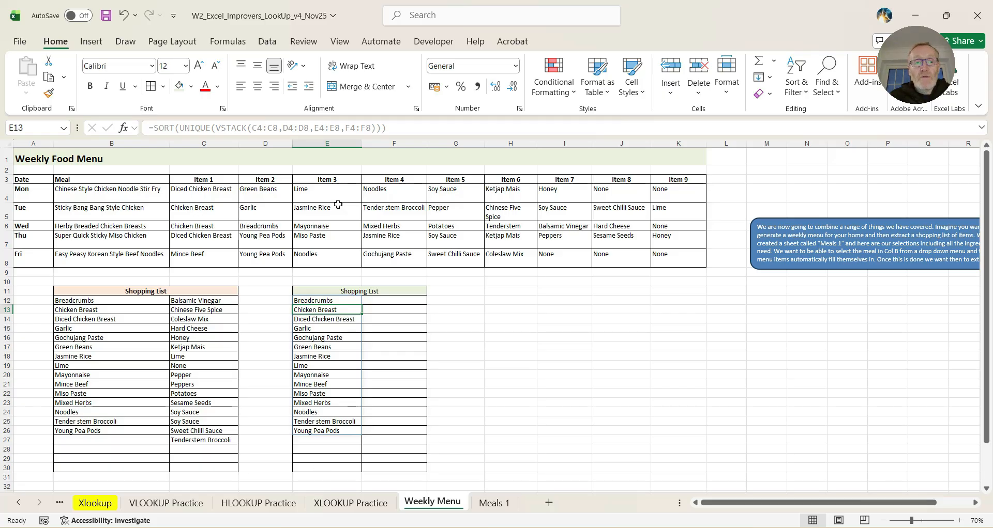
# Step: Enter a VSTACK formula in F12 that stacks the Item 5 to Item 9 ranges G4:G8, H4:H8, I4:I8, J4:J8 and K4:K8
pyautogui.click(391, 300)
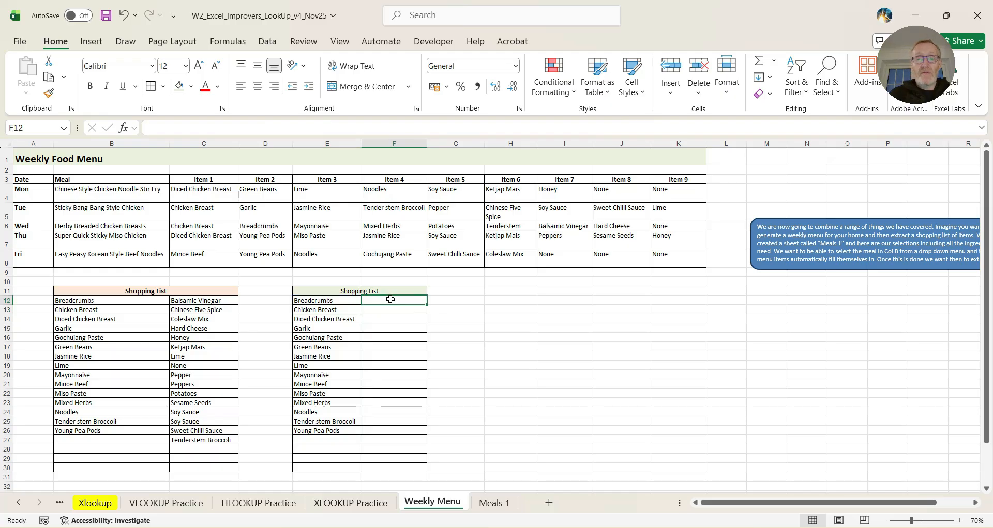
pyautogui.write('=v')
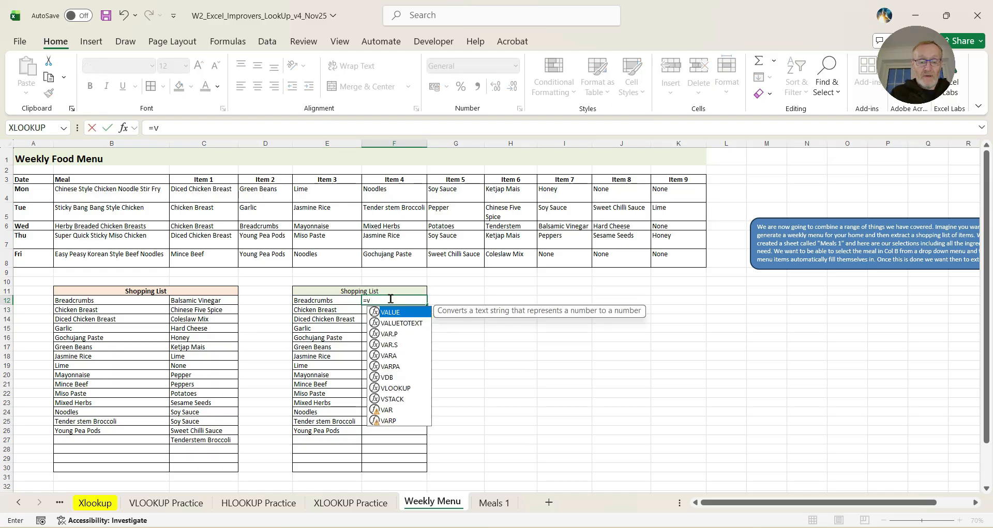
pyautogui.write('stack(')
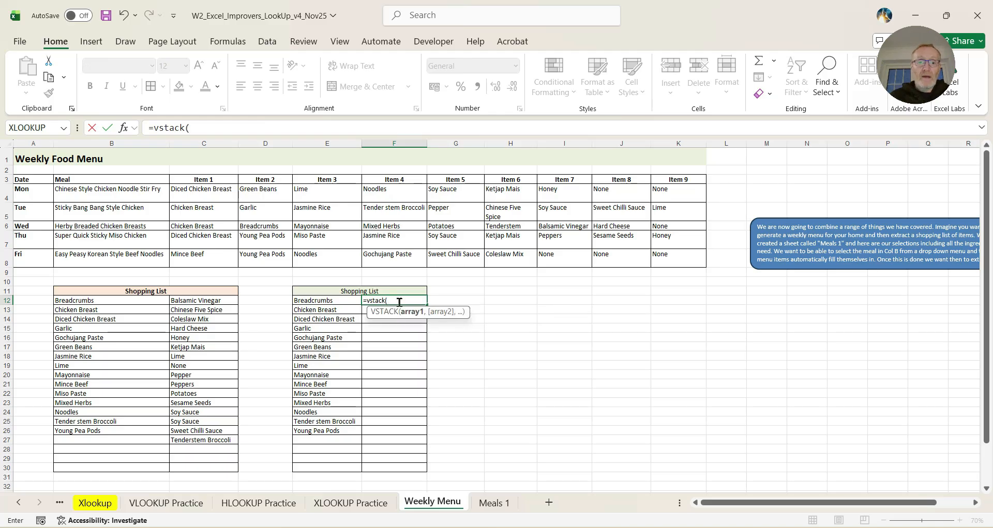
pyautogui.moveTo(458, 188); pyautogui.dragTo(458, 255)
pyautogui.write(',')
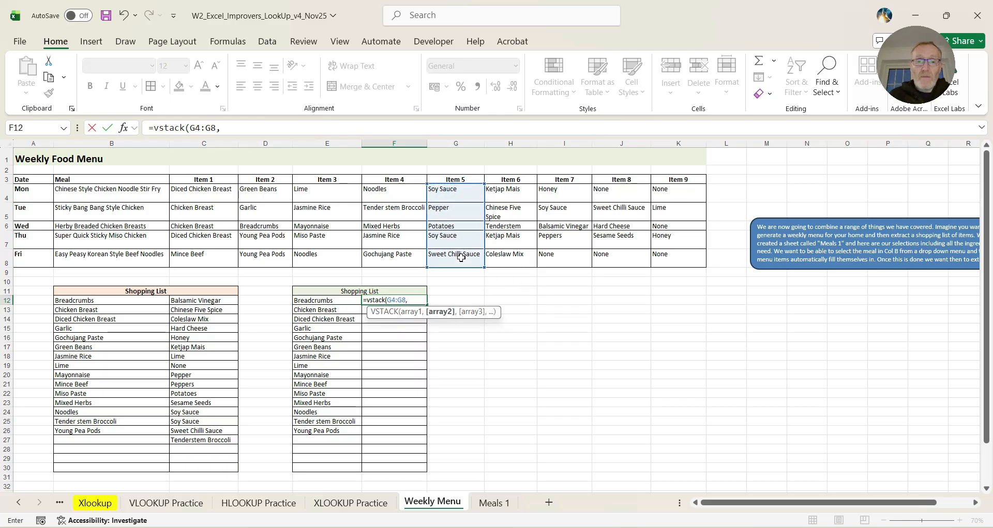
pyautogui.moveTo(504, 191); pyautogui.dragTo(509, 255)
pyautogui.write(',')
pyautogui.moveTo(558, 191); pyautogui.dragTo(560, 257)
pyautogui.write(',')
pyautogui.moveTo(613, 197); pyautogui.dragTo(616, 258)
pyautogui.write(',')
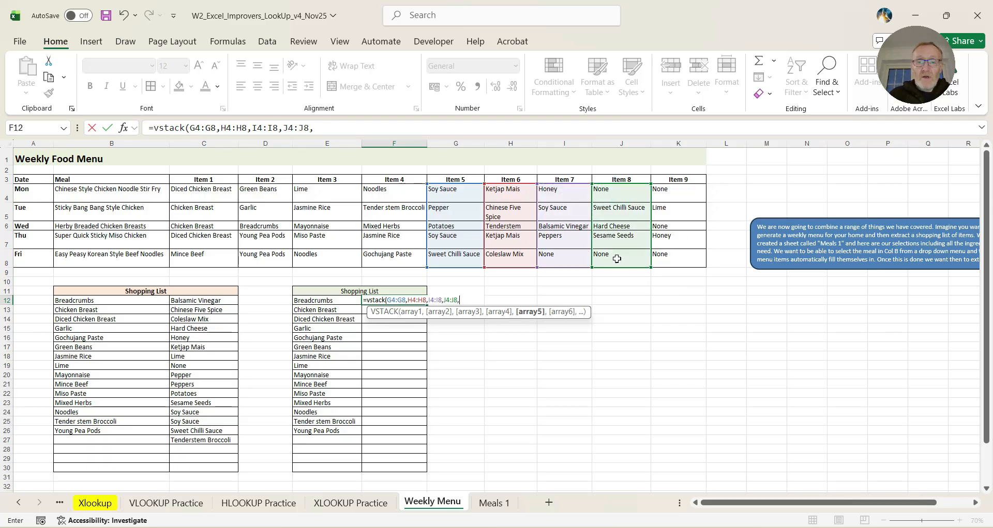
pyautogui.moveTo(656, 192); pyautogui.dragTo(659, 256)
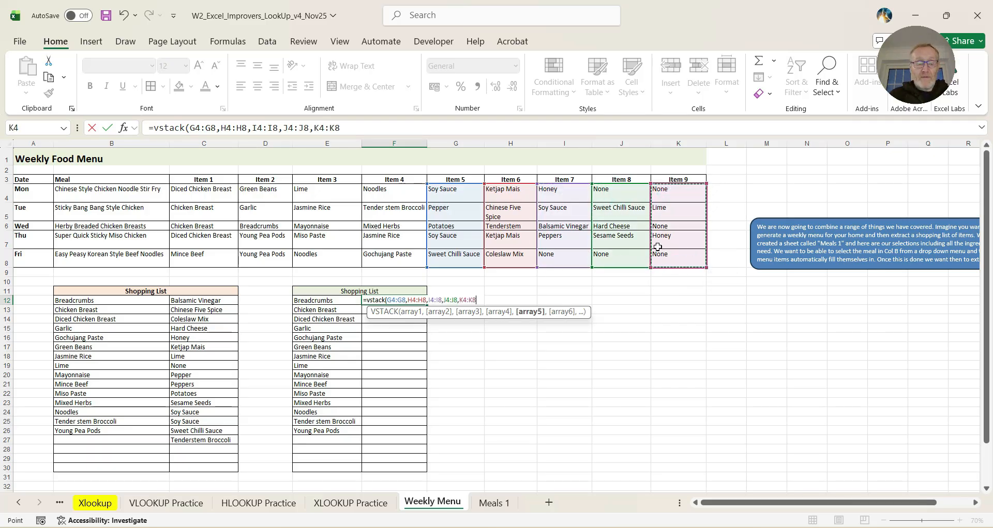
pyautogui.press('Return')
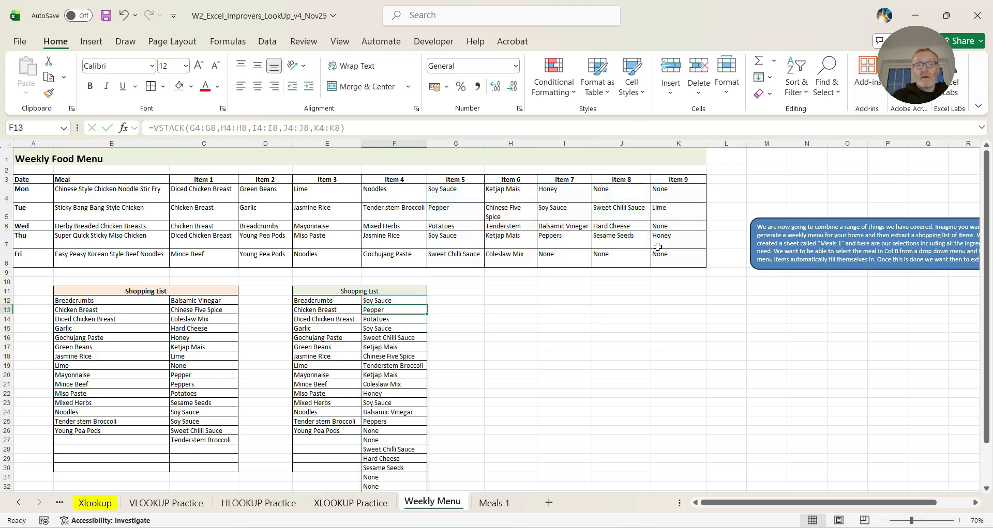
pyautogui.scroll(-1, 381, 310)
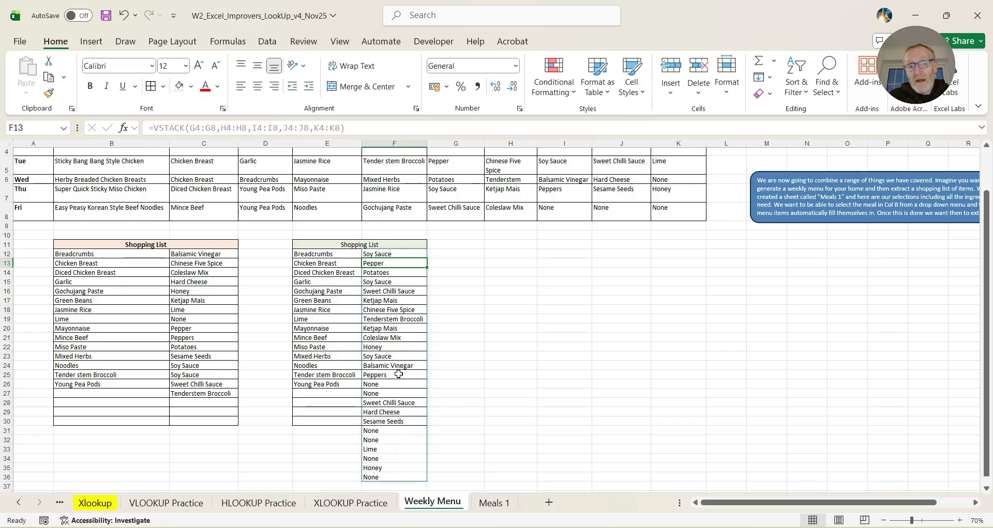
pyautogui.scroll(1, 399, 374)
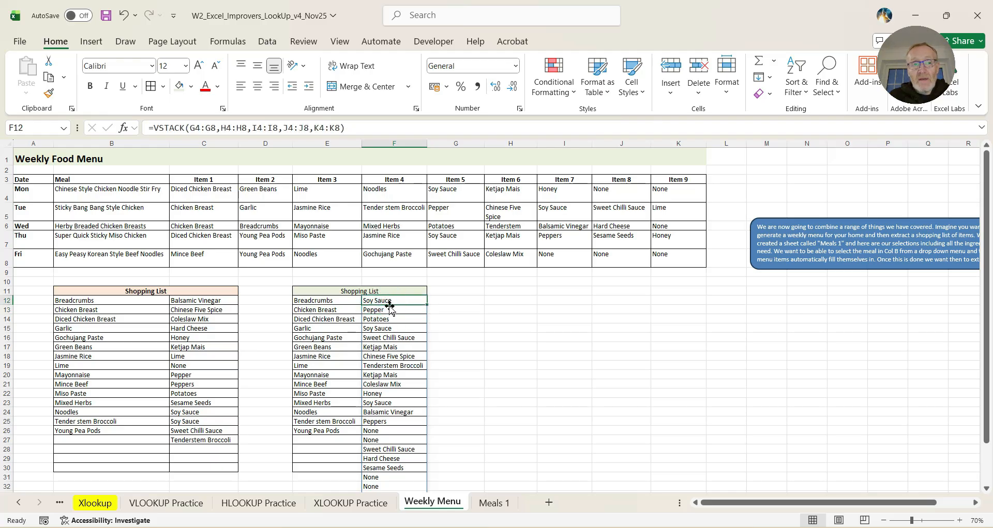
pyautogui.click(388, 300)
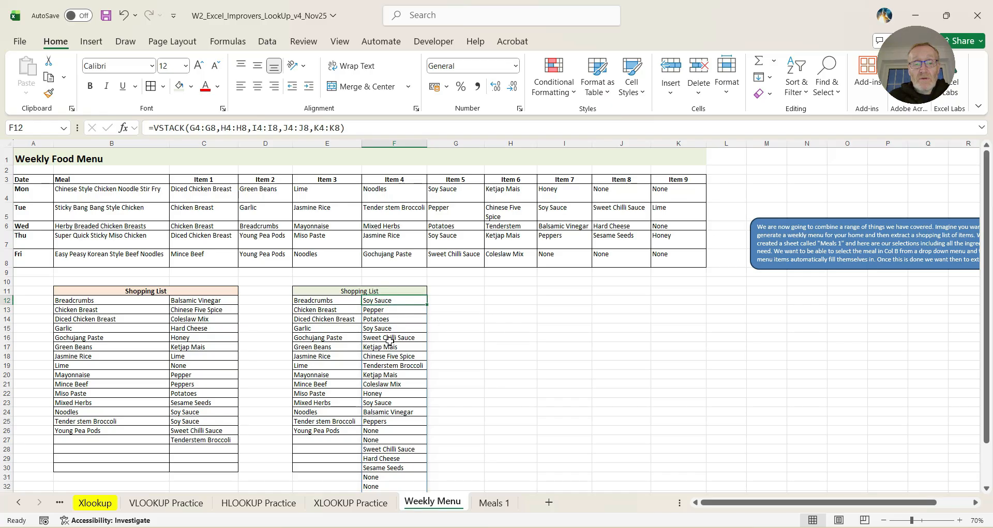
pyautogui.click(383, 312)
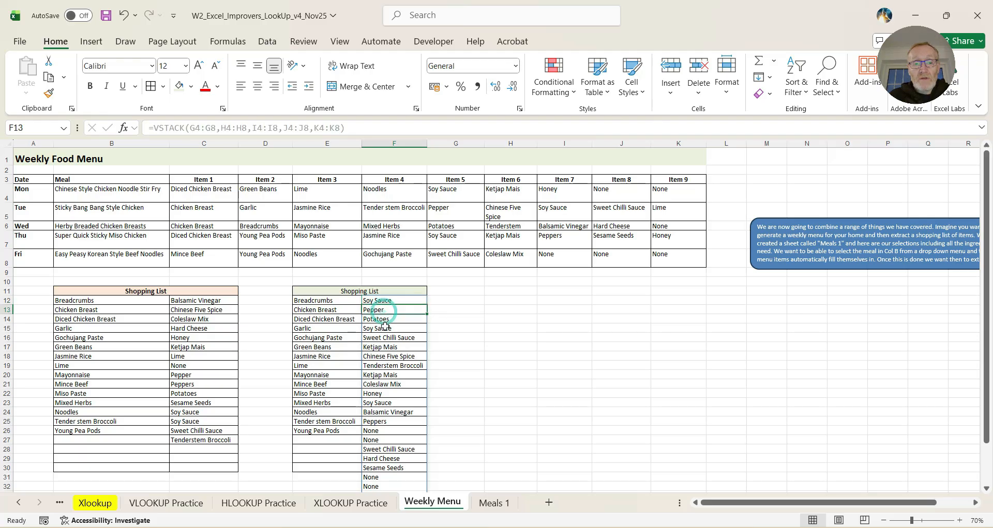
pyautogui.click(238, 128)
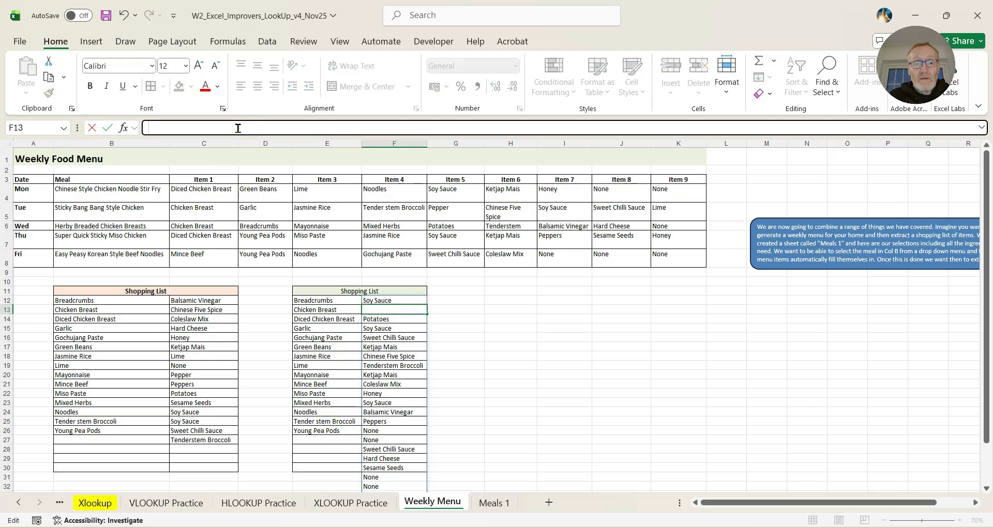
pyautogui.click(91, 130)
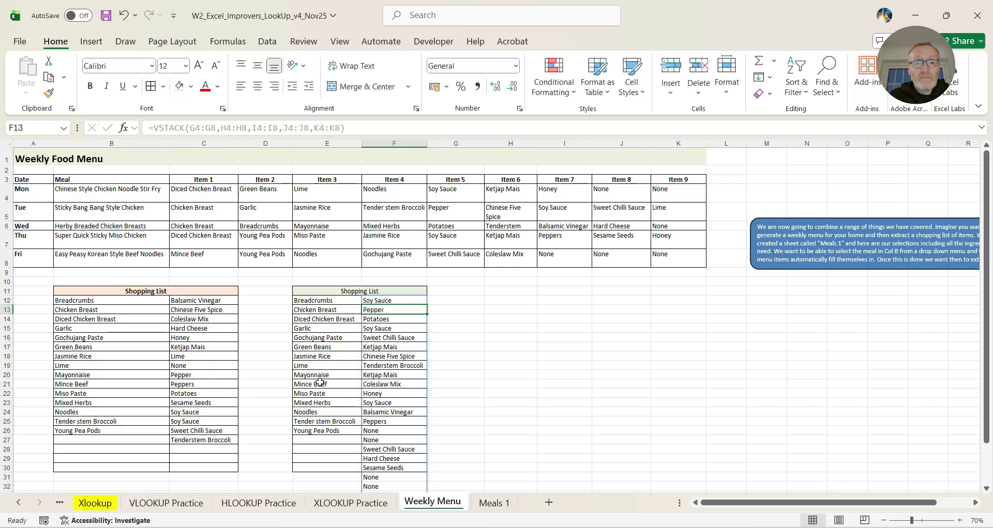
# Step: Wrap the VSTACK formula in F12 in UNIQUE to remove repeated items from the second column
pyautogui.click(391, 301)
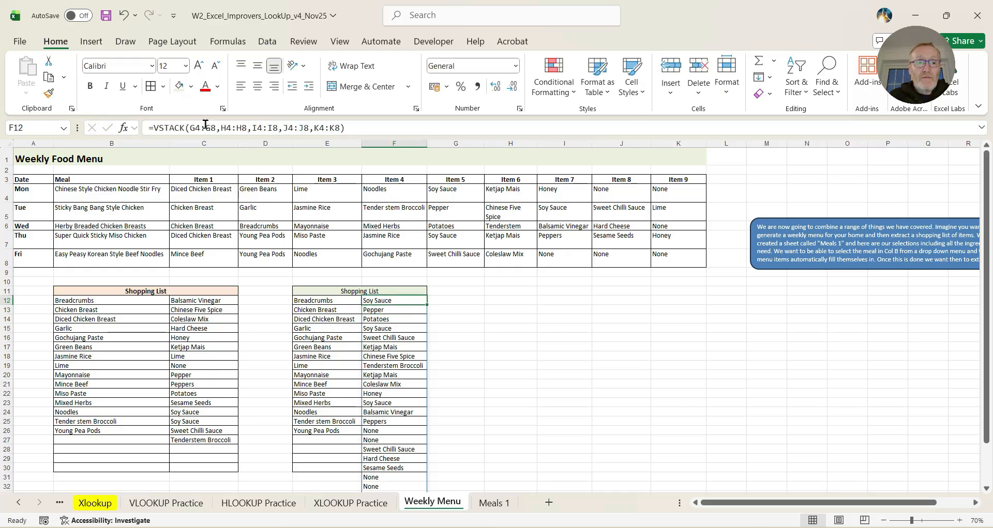
pyautogui.click(184, 128)
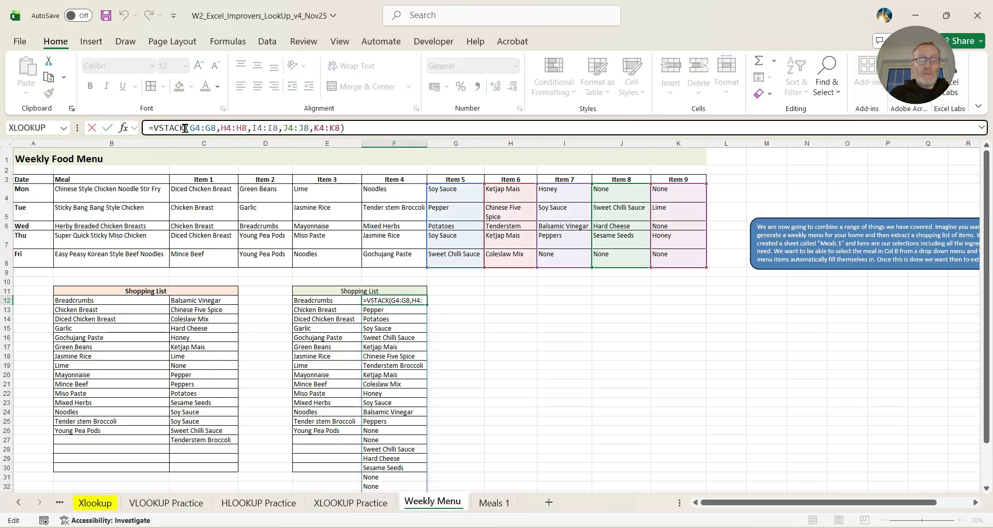
pyautogui.write('unique')
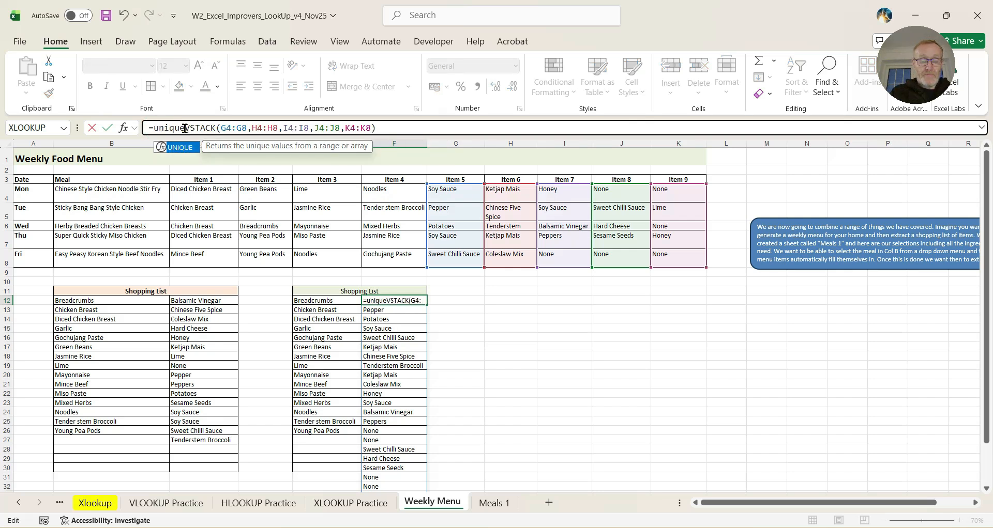
pyautogui.write('(')
pyautogui.click(389, 127)
pyautogui.write(')')
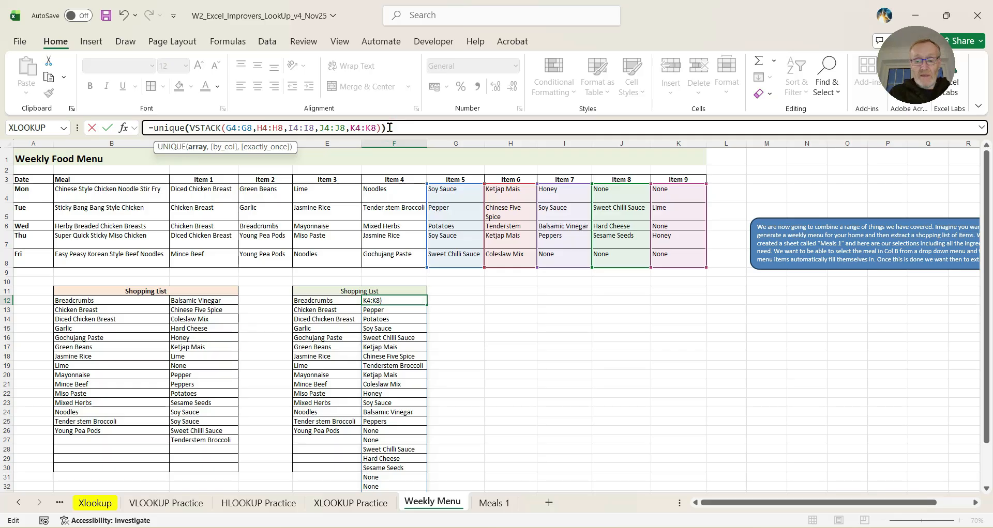
pyautogui.press('Return')
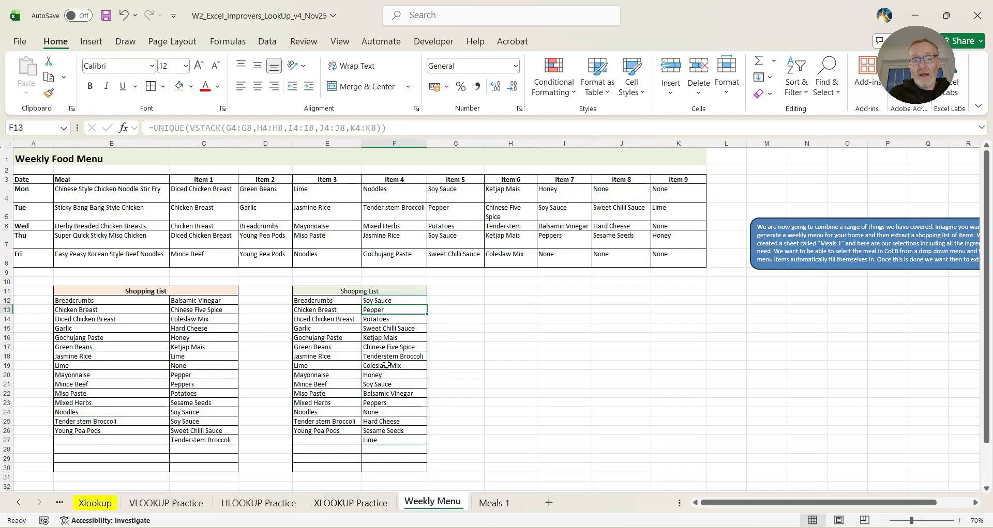
# Step: Wrap the UNIQUE formula in F12 in SORT to put the second column in alphabetical order
pyautogui.click(380, 301)
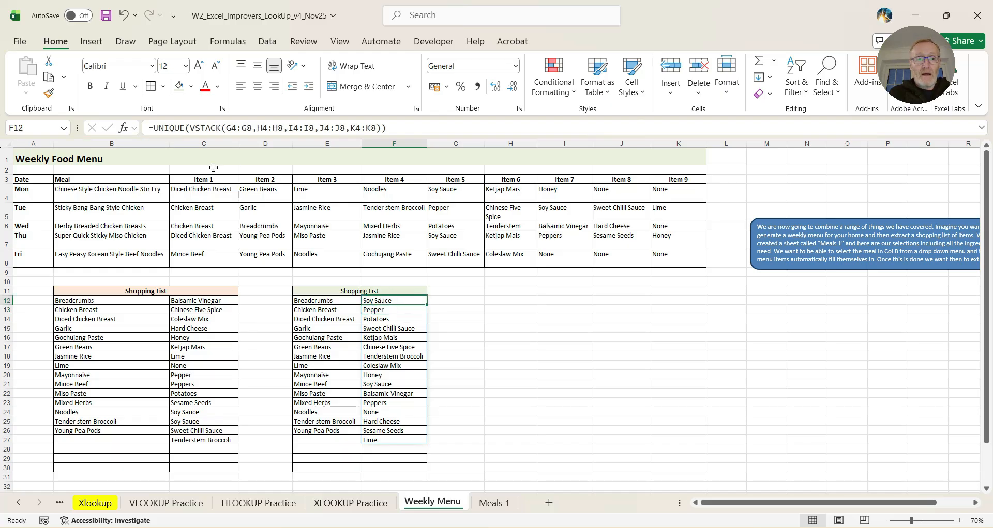
pyautogui.click(155, 128)
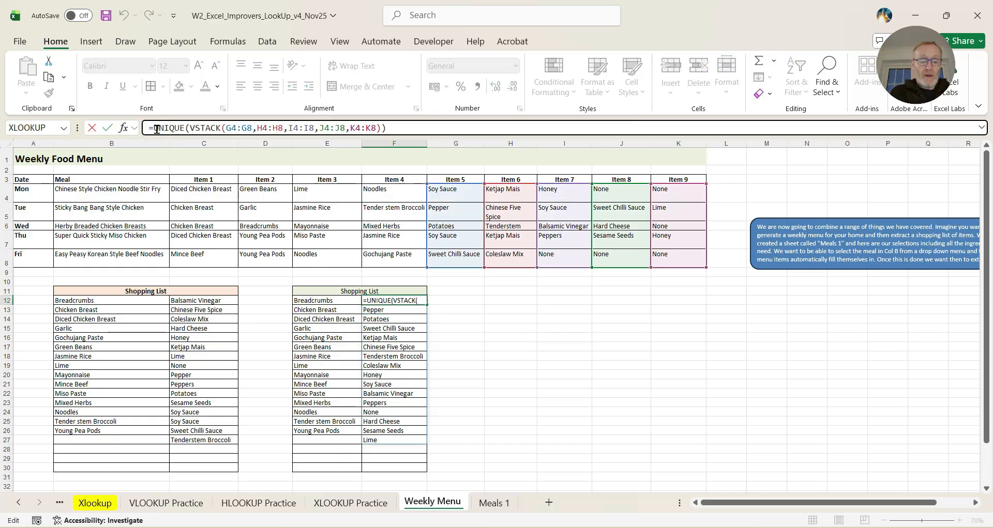
pyautogui.write('sort(')
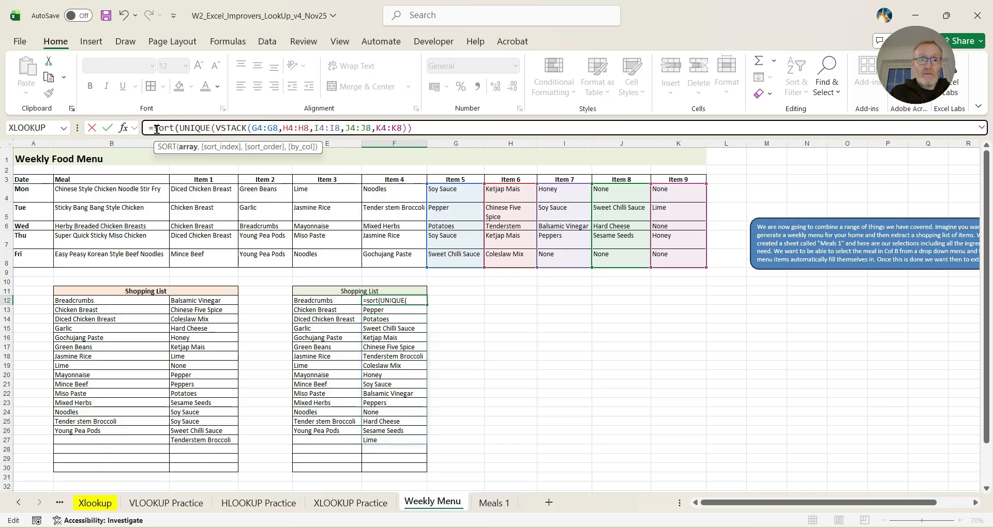
pyautogui.click(418, 128)
pyautogui.write(')')
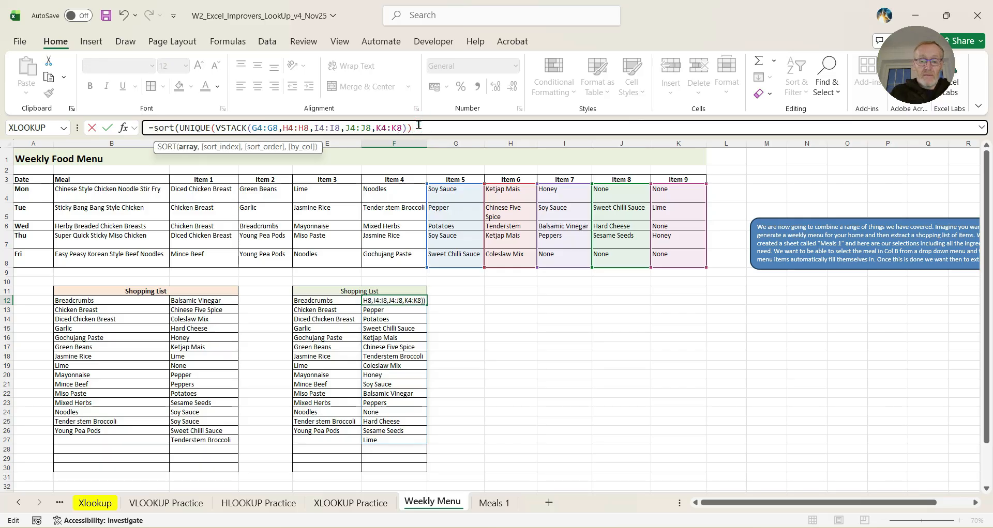
pyautogui.press('Return')
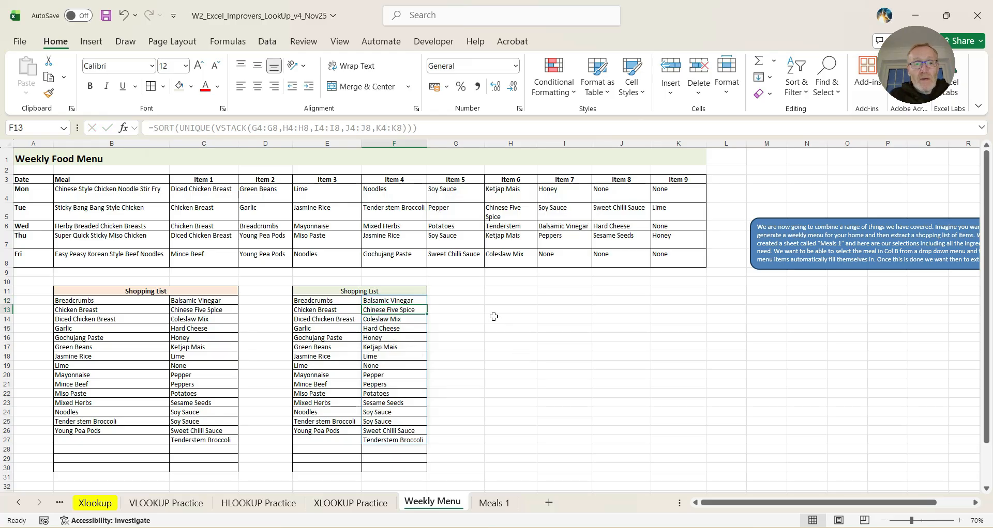
# Step: Select Monday's Item 1 to Item 9 cells, C4:K4, in the weekly menu
pyautogui.moveTo(195, 192); pyautogui.dragTo(680, 192)
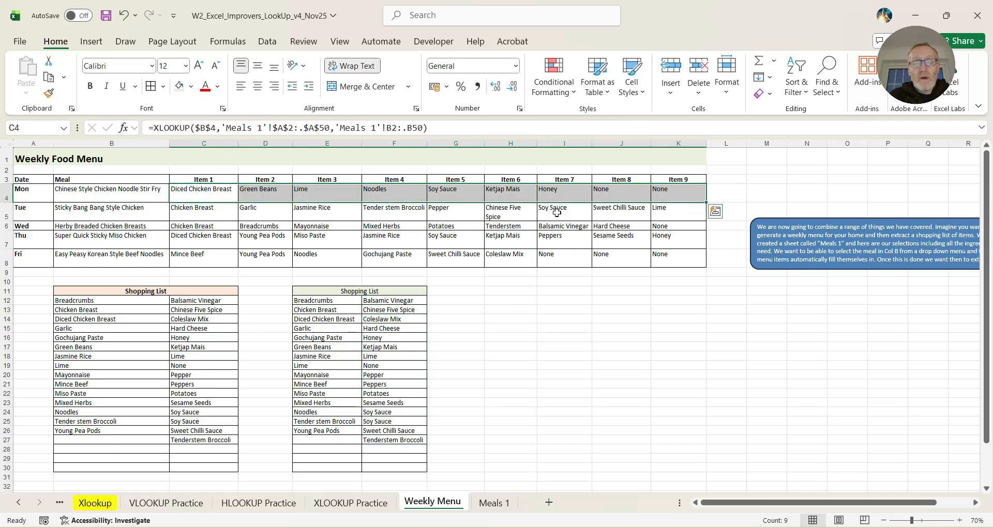